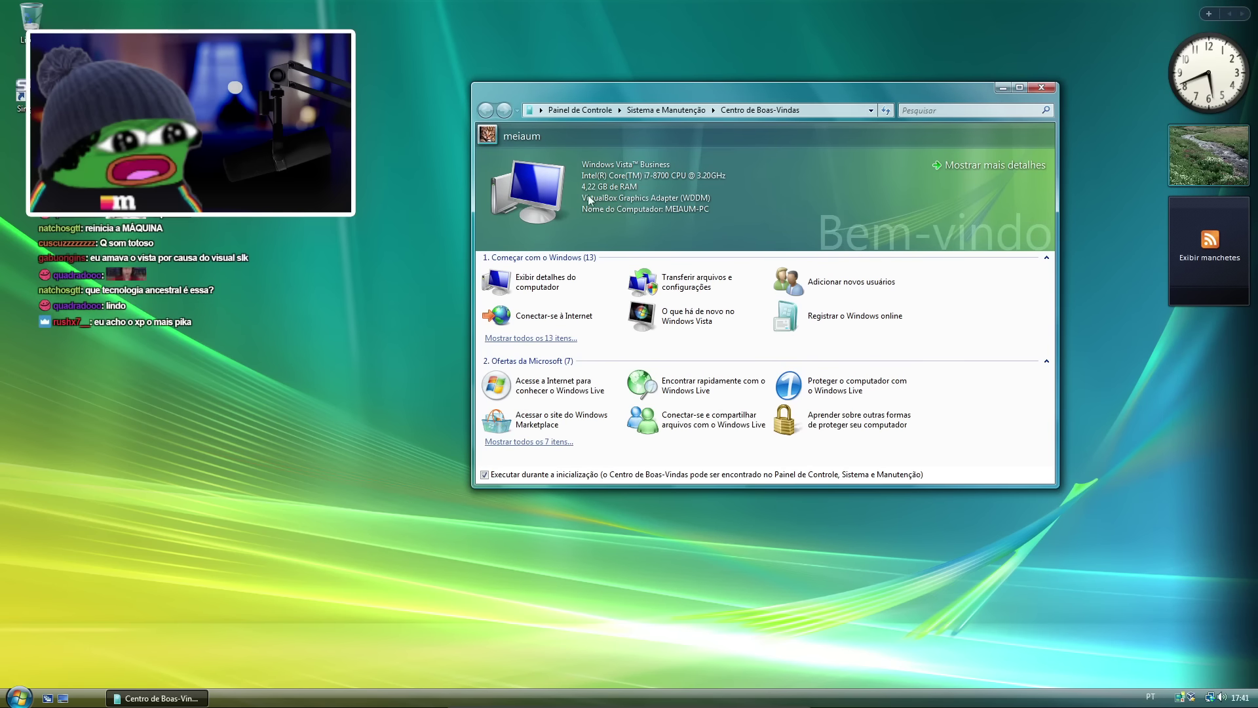
Close the Welcome Center and move the clock, slideshow and feed headlines gadgets out of the sidebar onto the desktop.
{"action": "left_click", "coordinate": [1041, 87]}
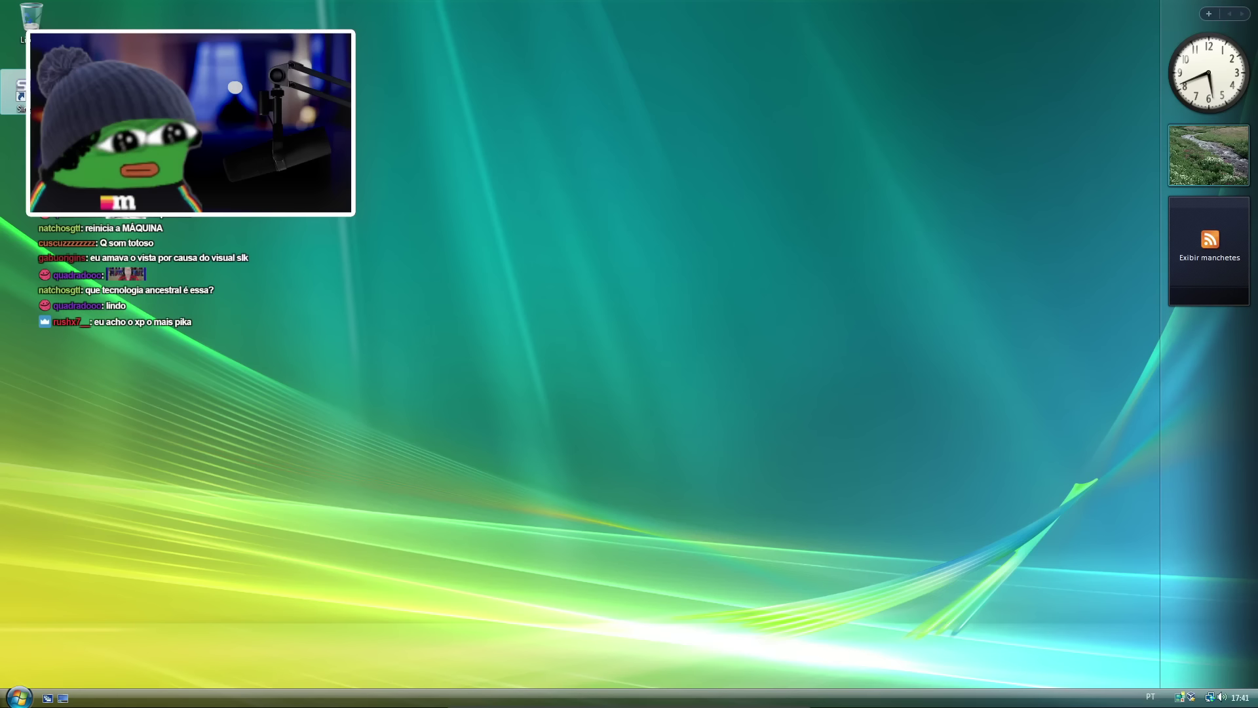
{"action": "left_click_drag", "start_coordinate": [721, 103], "coordinate": [892, 174]}
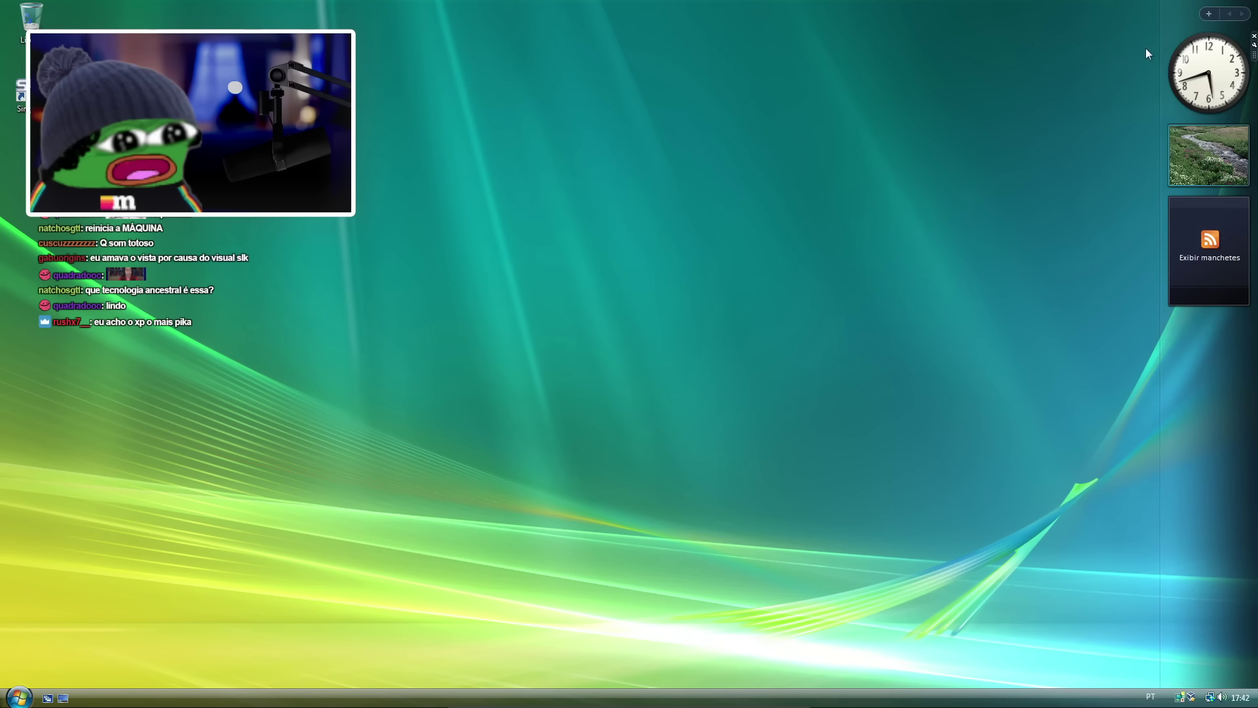
{"action": "left_click_drag", "start_coordinate": [1196, 58], "coordinate": [961, 76]}
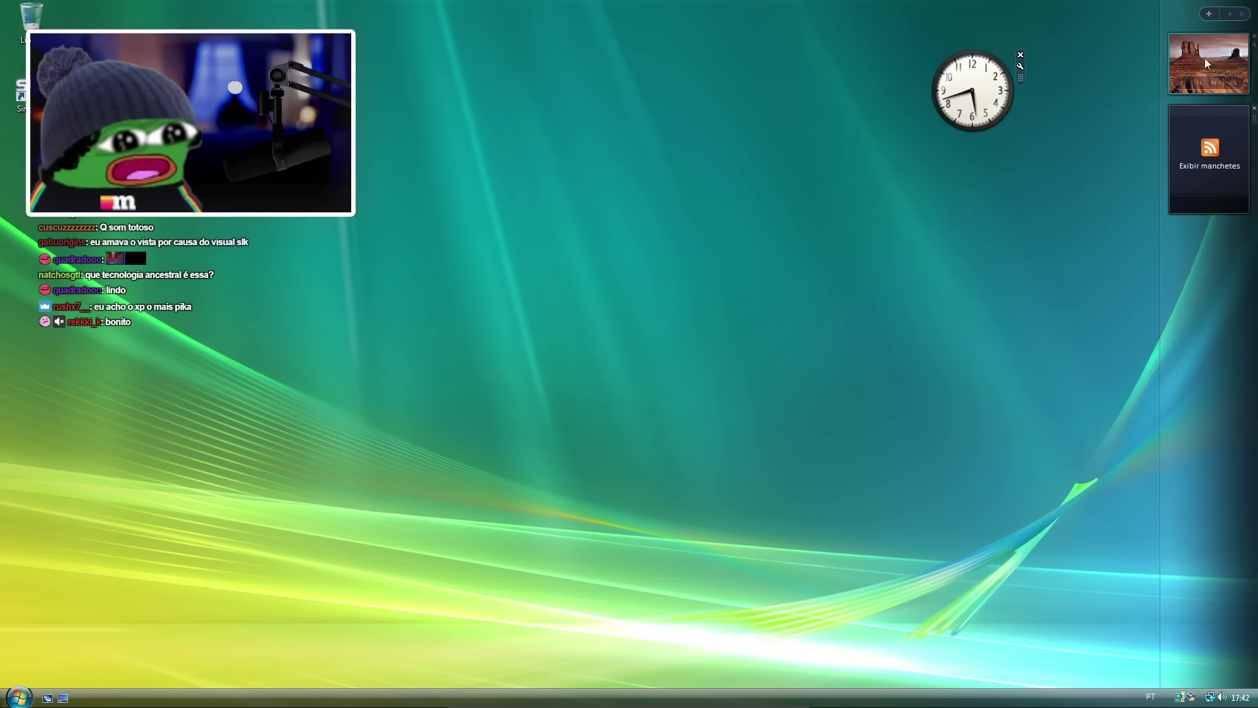
{"action": "left_click_drag", "start_coordinate": [1205, 58], "coordinate": [998, 194]}
{"action": "left_click_drag", "start_coordinate": [1189, 108], "coordinate": [662, 249]}
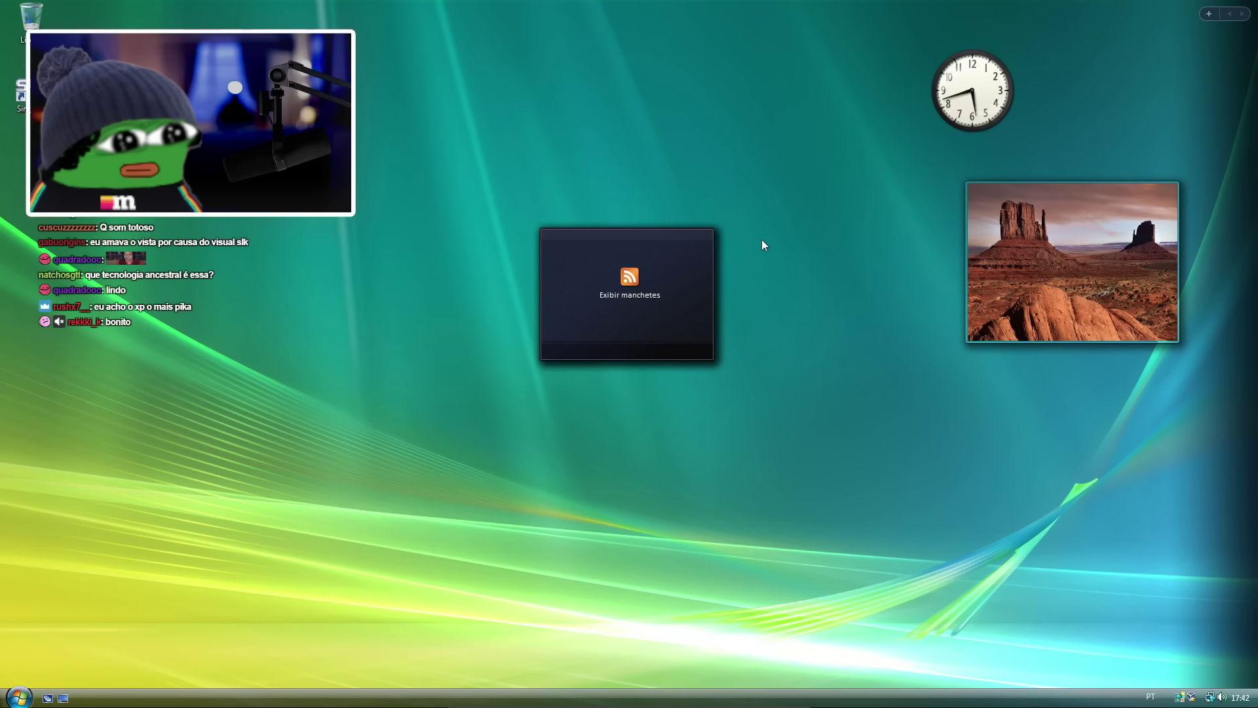
Move the slideshow gadget to the middle of the desktop and remove the feed headlines gadget.
{"action": "left_click_drag", "start_coordinate": [662, 269], "coordinate": [697, 162]}
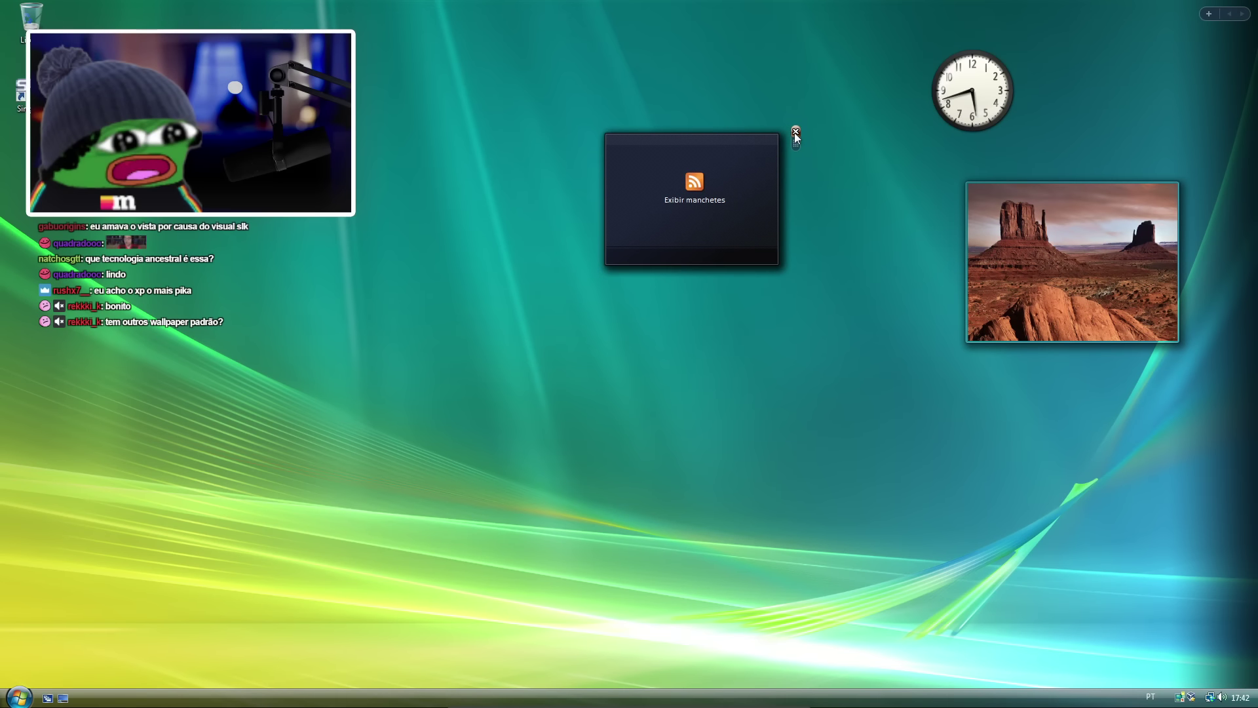
{"action": "left_click_drag", "start_coordinate": [796, 136], "coordinate": [745, 155]}
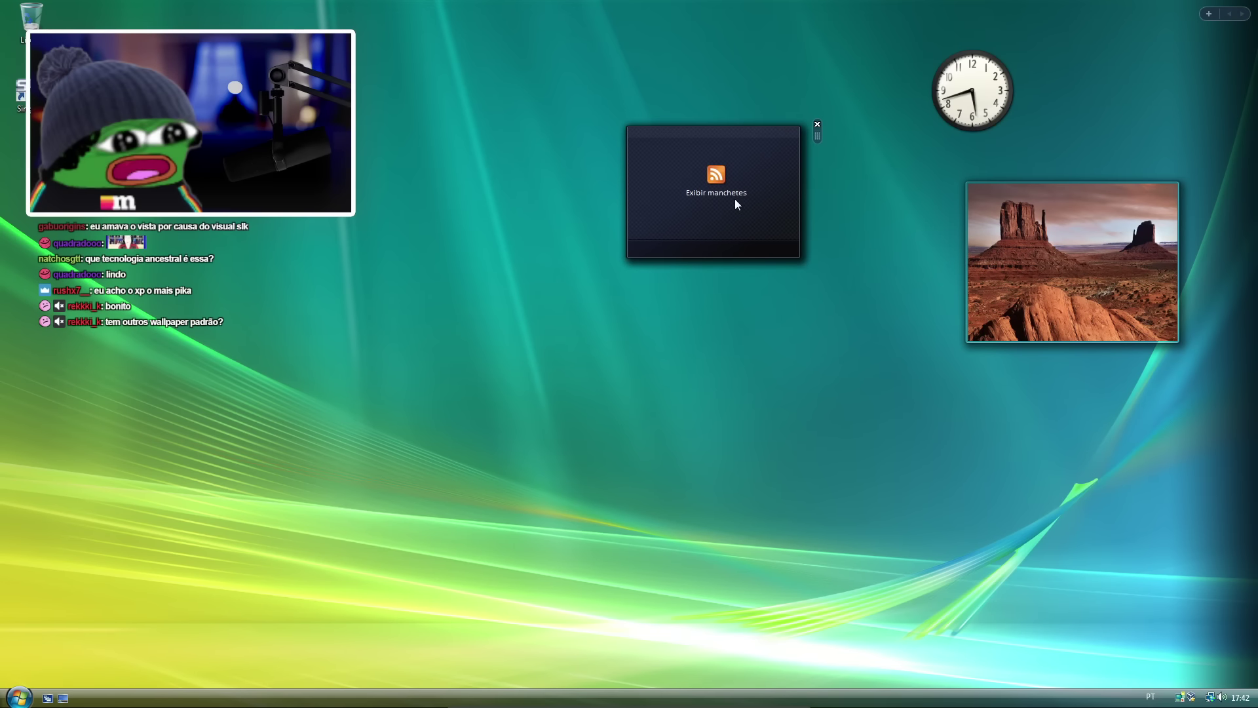
{"action": "left_click_drag", "start_coordinate": [736, 204], "coordinate": [713, 215]}
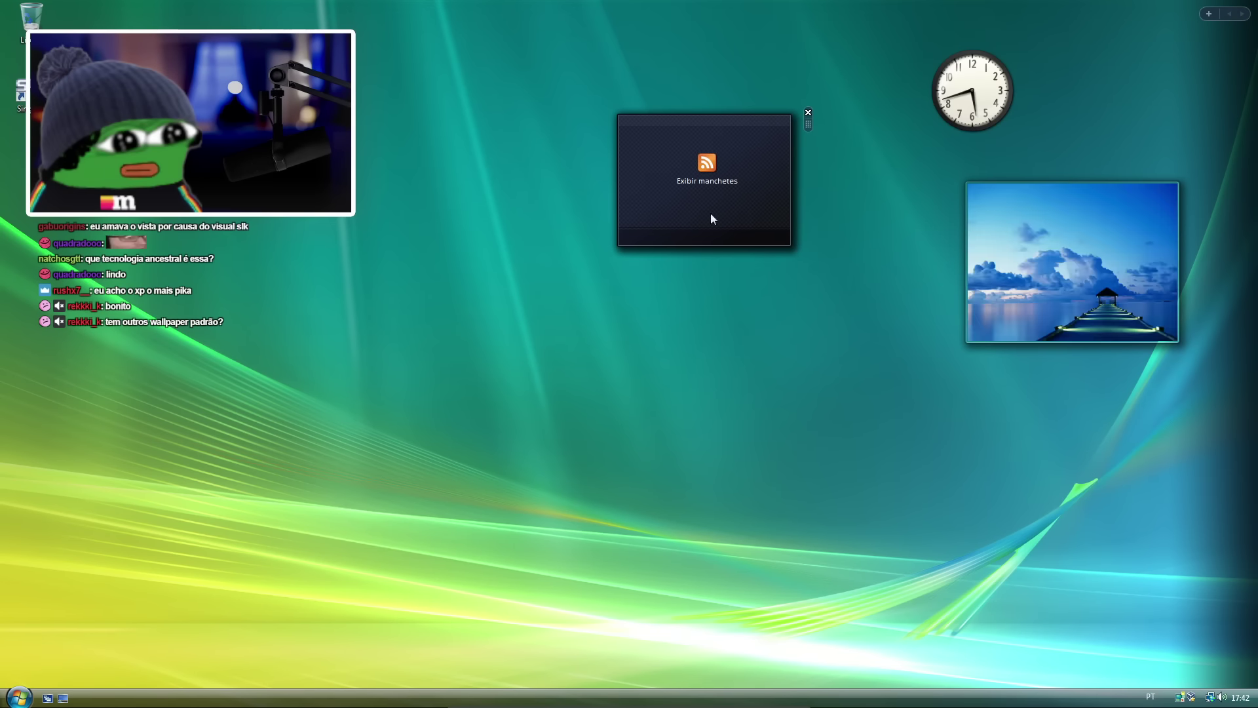
{"action": "left_click_drag", "start_coordinate": [1046, 212], "coordinate": [699, 330]}
{"action": "left_click_drag", "start_coordinate": [697, 125], "coordinate": [637, 145]}
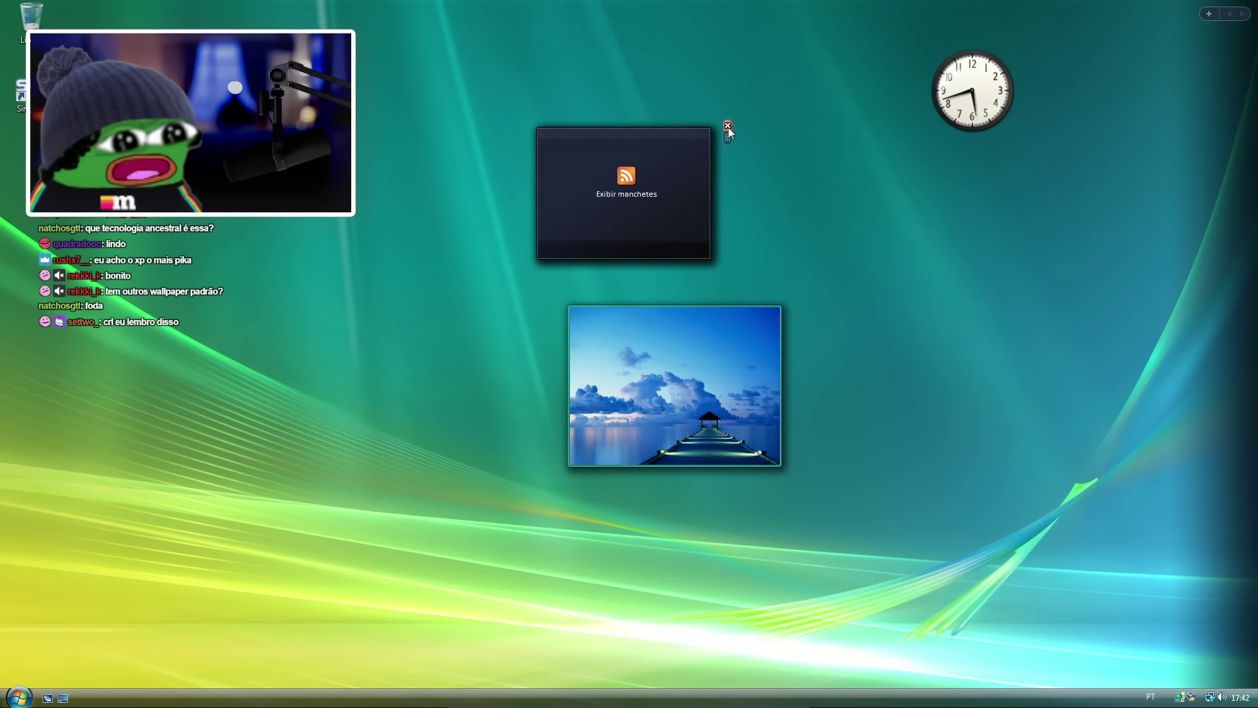
{"action": "left_click_drag", "start_coordinate": [597, 141], "coordinate": [579, 116]}
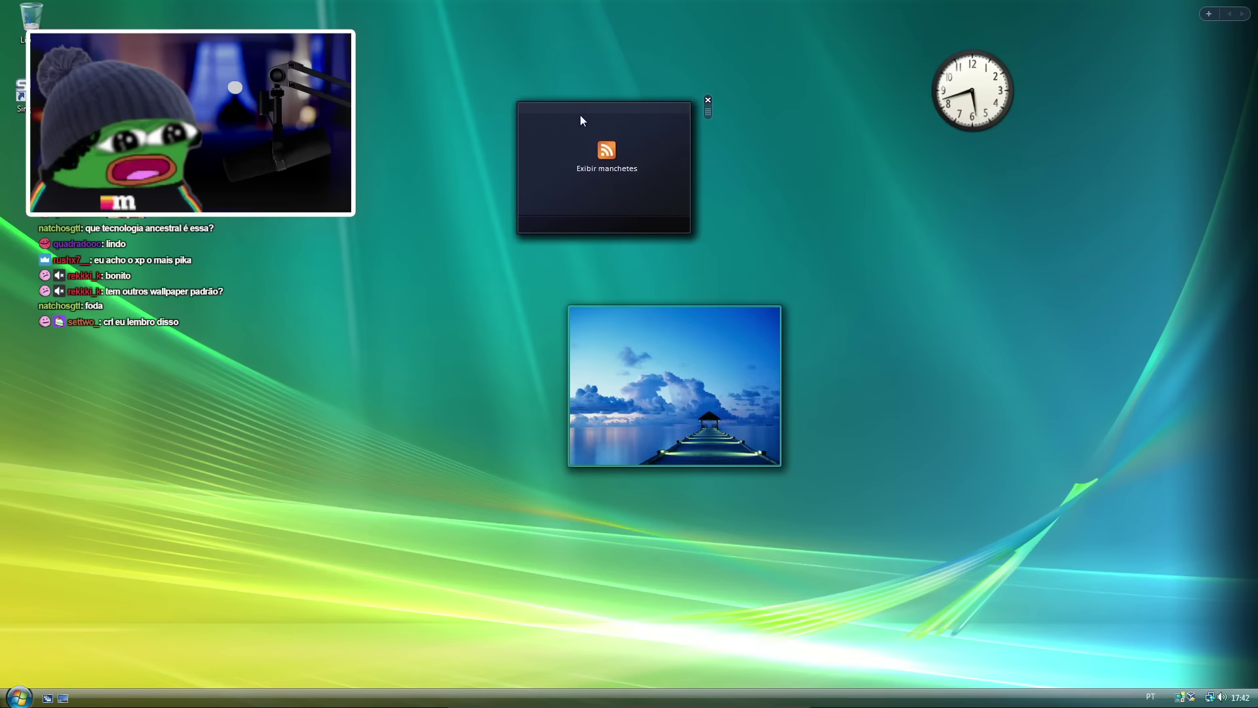
{"action": "left_click", "coordinate": [708, 100]}
{"action": "left_click", "coordinate": [639, 360]}
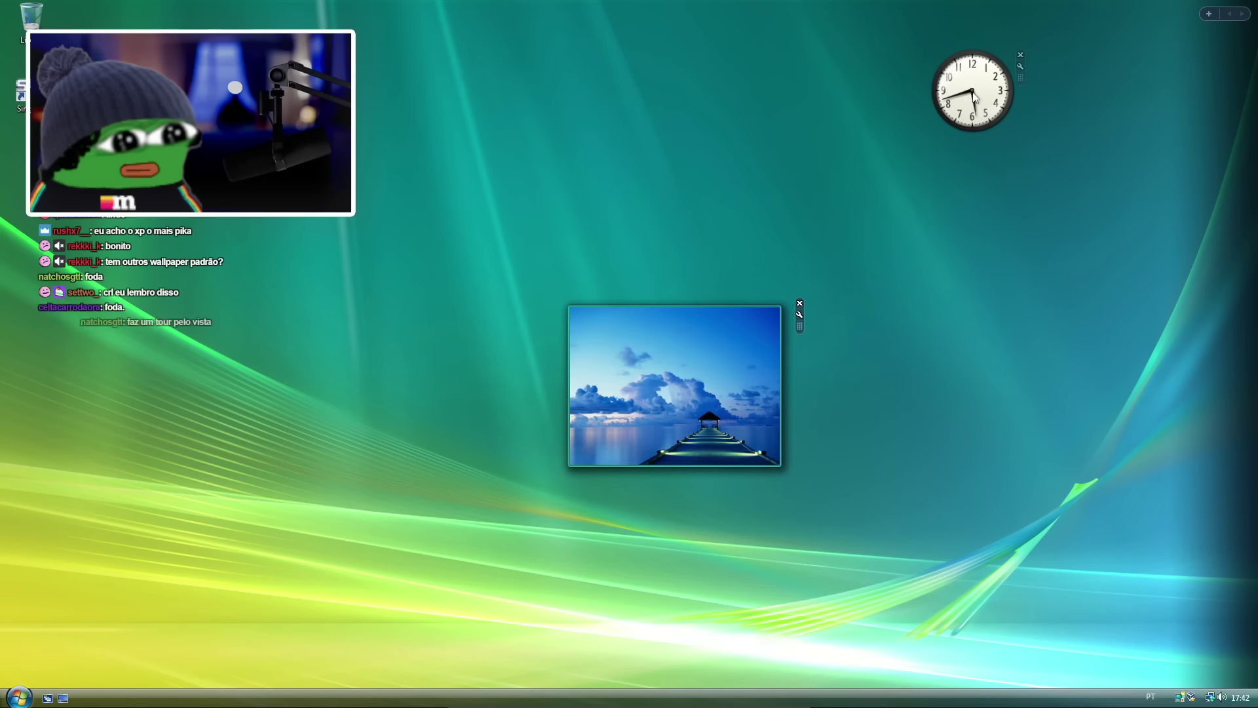
Set the clock gadget to the blue neon face (4 of 8) and place it in the desktop's upper area.
{"action": "left_click_drag", "start_coordinate": [975, 97], "coordinate": [612, 166]}
{"action": "left_click", "coordinate": [657, 136]}
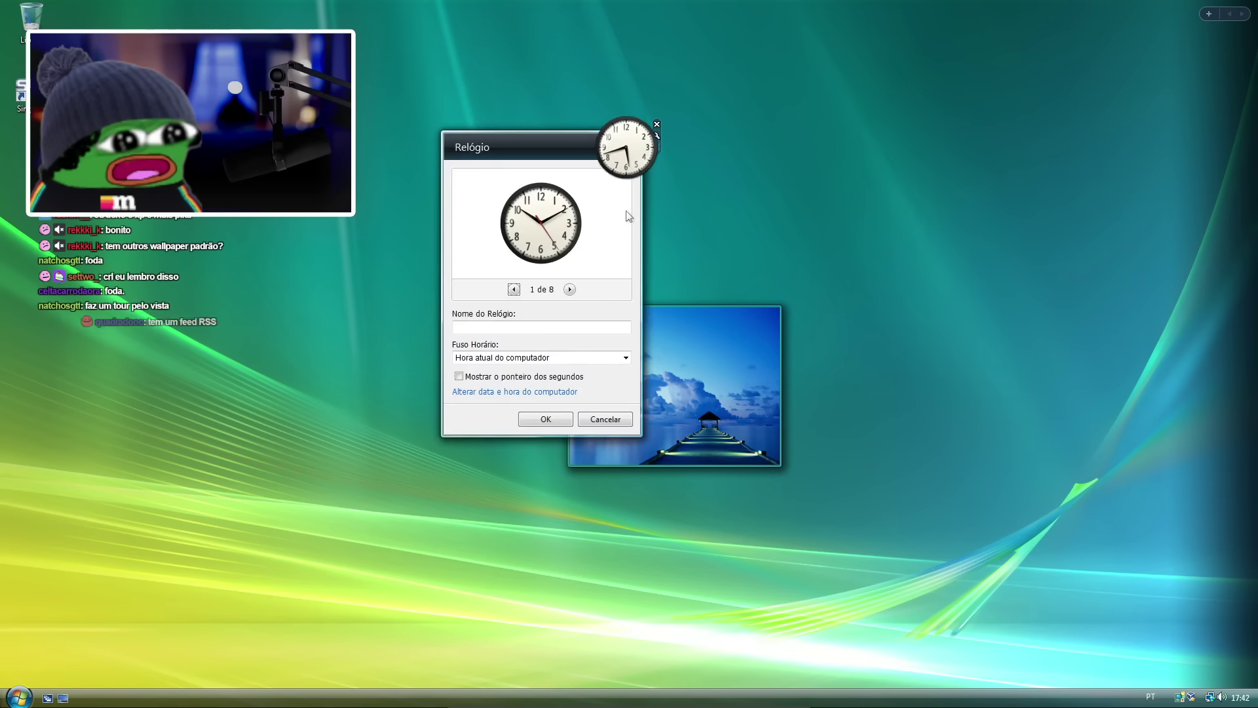
{"action": "left_click", "coordinate": [569, 289]}
{"action": "left_click", "coordinate": [569, 289]}
{"action": "left_click", "coordinate": [570, 289]}
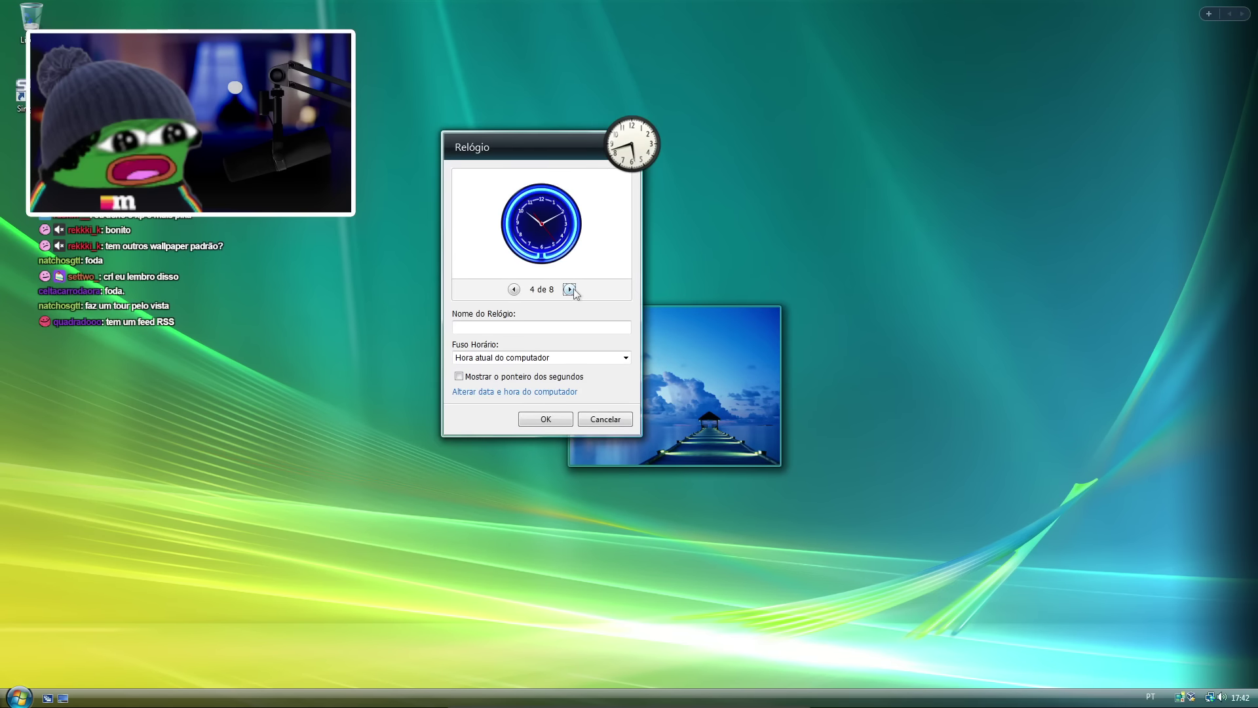
{"action": "left_click", "coordinate": [545, 419]}
{"action": "left_click_drag", "start_coordinate": [609, 172], "coordinate": [876, 115]}
Remove the slideshow gadget from the desktop.
{"action": "mouse_move", "coordinate": [800, 300]}
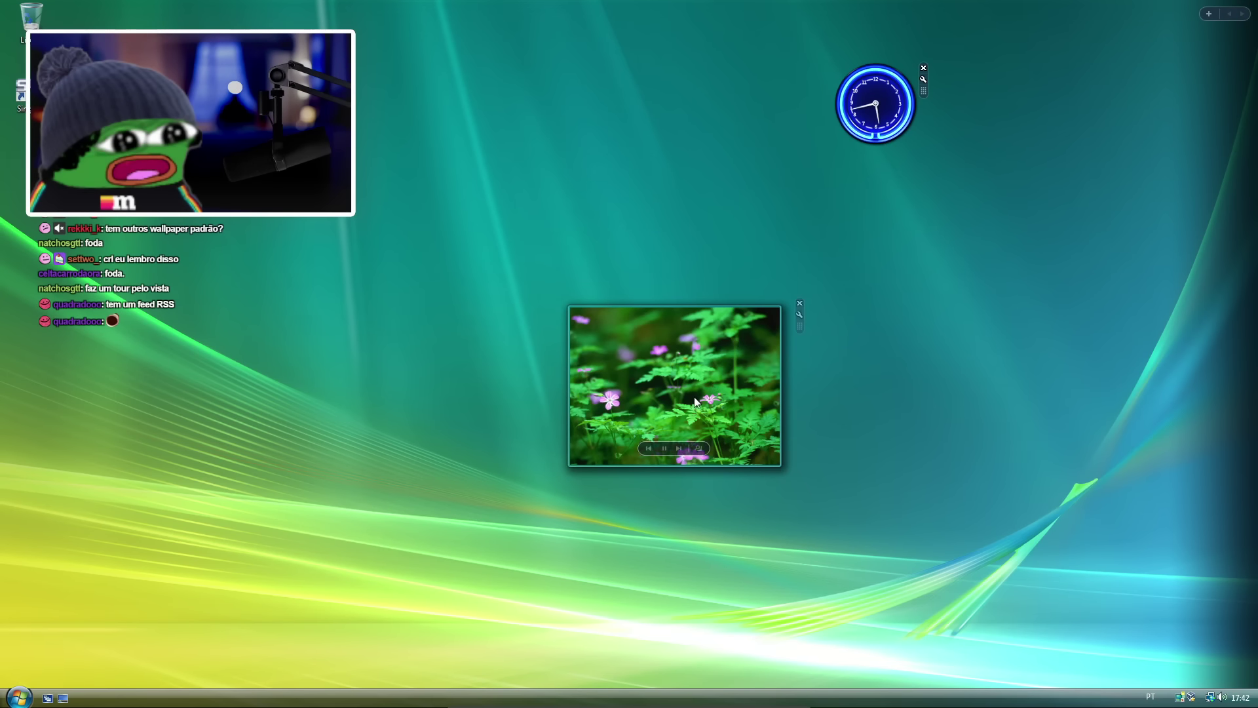
{"action": "left_click", "coordinate": [800, 303]}
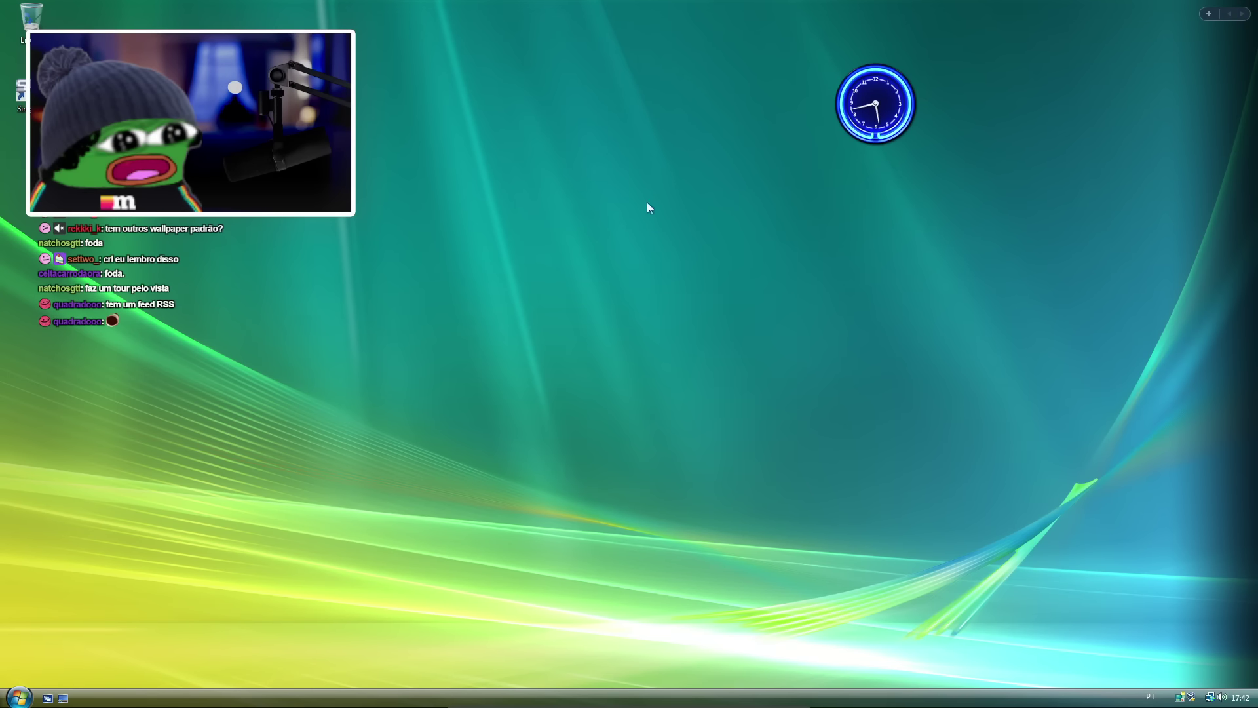
{"action": "right_click", "coordinate": [608, 176]}
{"action": "right_click", "coordinate": [885, 232]}
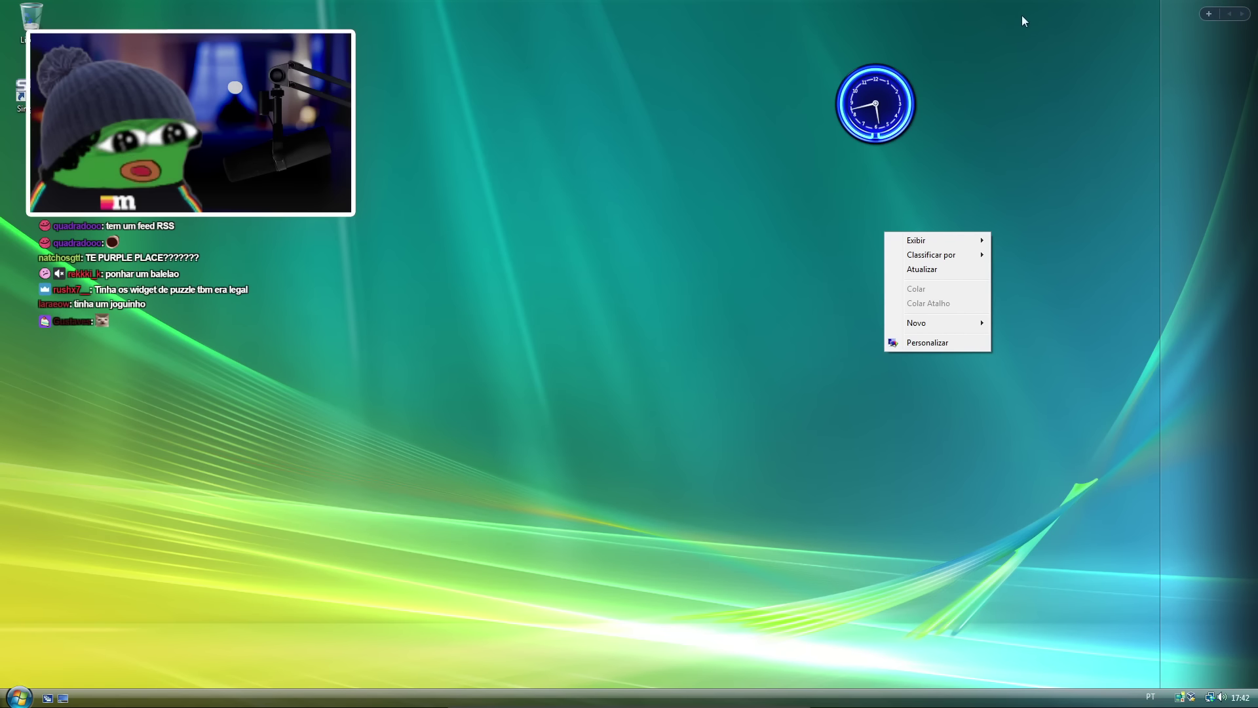
Open the gadget gallery, add the Calendário gadget and place it near the desktop's upper-right corner.
{"action": "left_click", "coordinate": [1215, 14]}
{"action": "left_click", "coordinate": [1209, 13]}
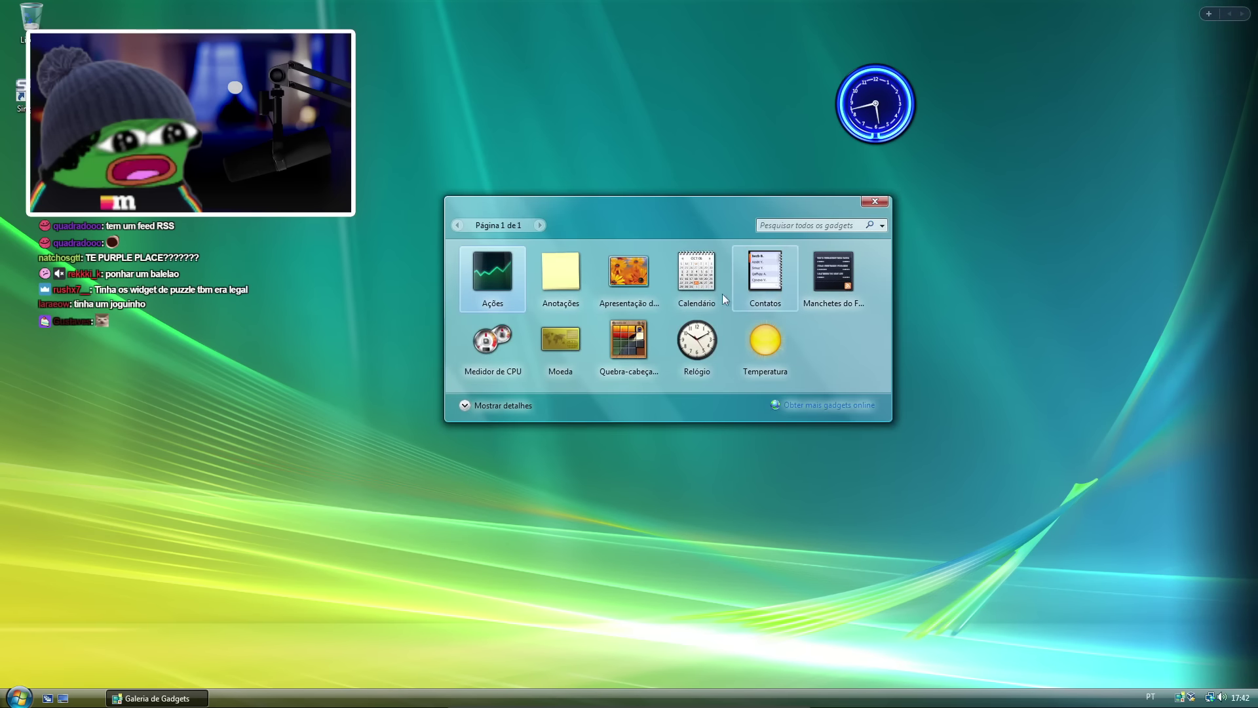
{"action": "left_click", "coordinate": [688, 283]}
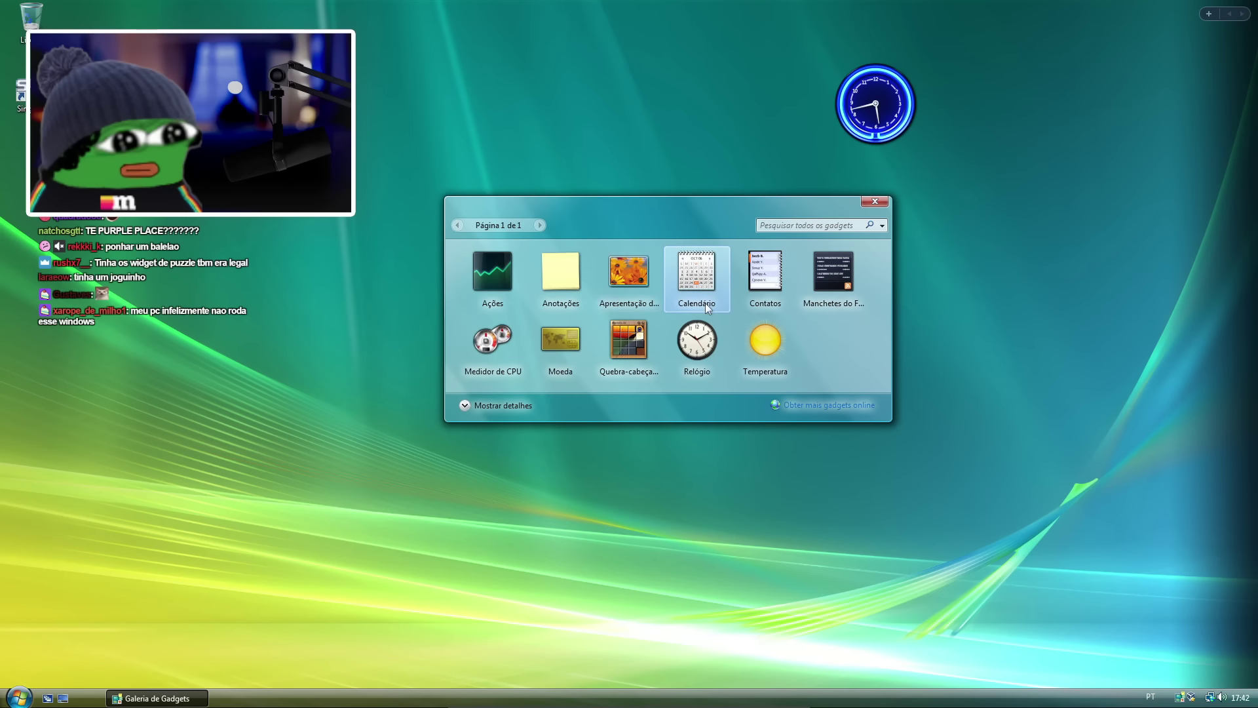
{"action": "double_click", "coordinate": [705, 308]}
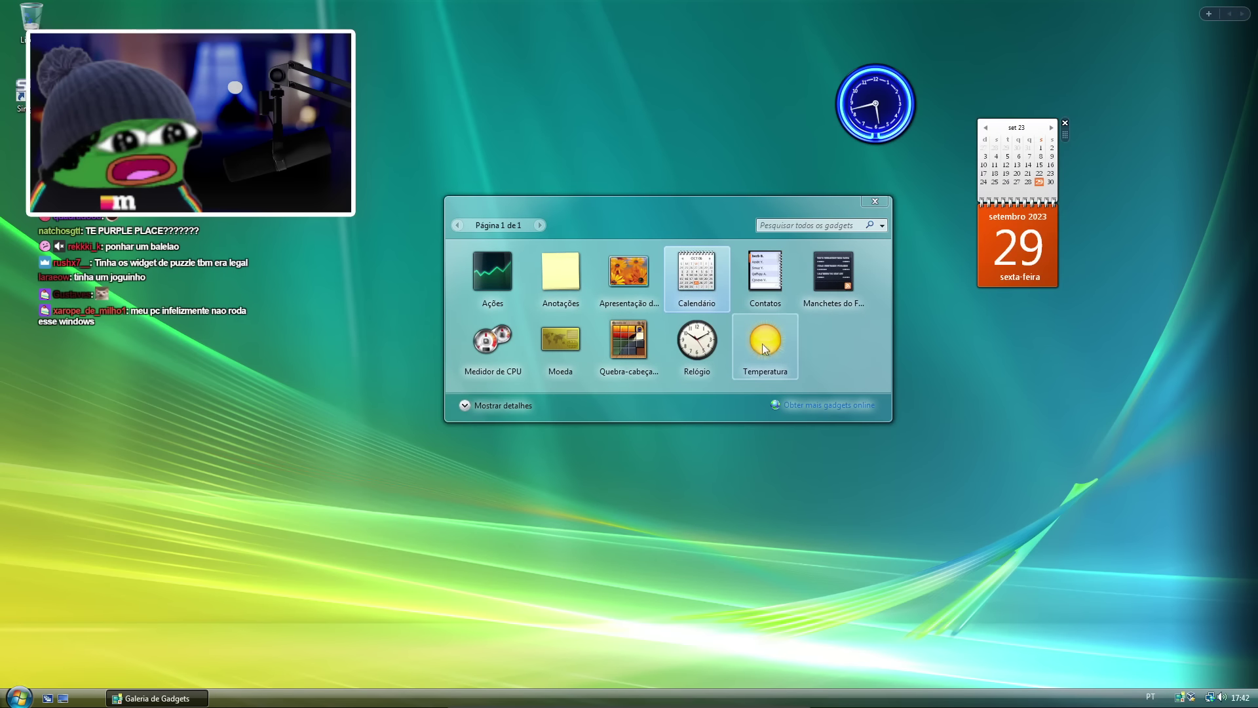
{"action": "left_click_drag", "start_coordinate": [1065, 137], "coordinate": [1109, 75]}
Place the clock below the calendar, and add the Temperatura gadget underneath the clock.
{"action": "left_click_drag", "start_coordinate": [897, 108], "coordinate": [1079, 292]}
{"action": "left_click_drag", "start_coordinate": [759, 342], "coordinate": [1023, 386]}
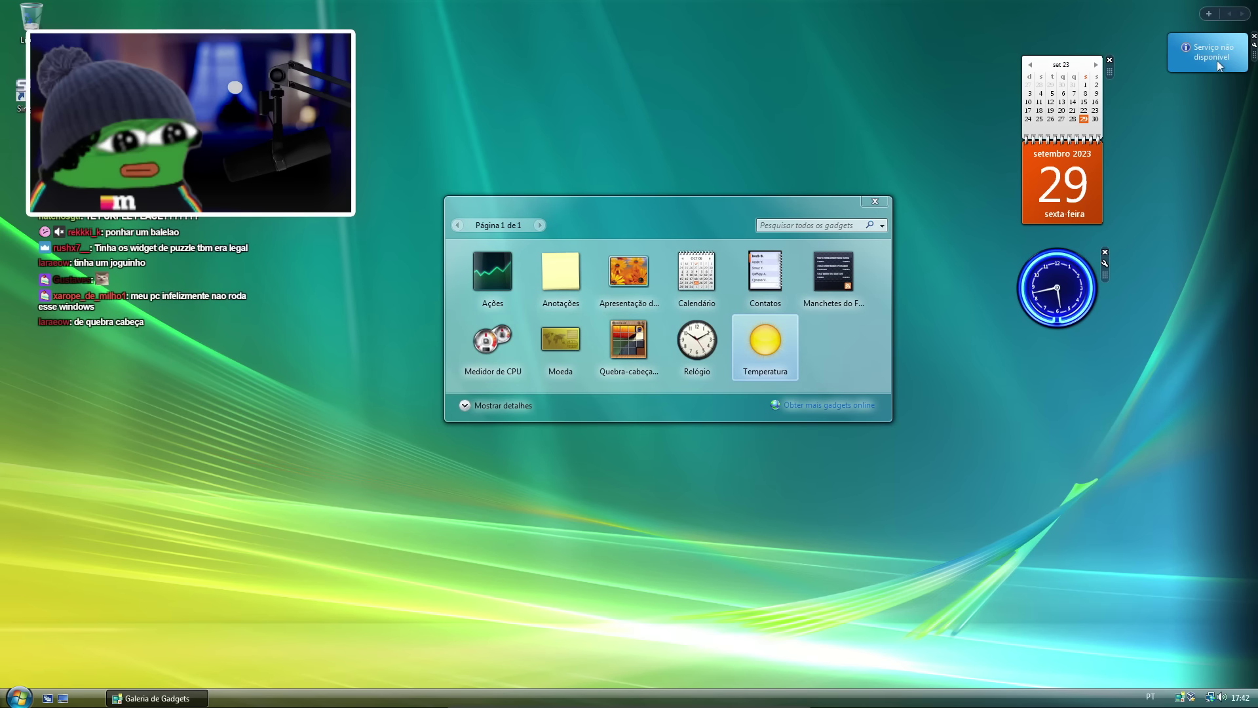
{"action": "left_click_drag", "start_coordinate": [1217, 61], "coordinate": [1067, 386]}
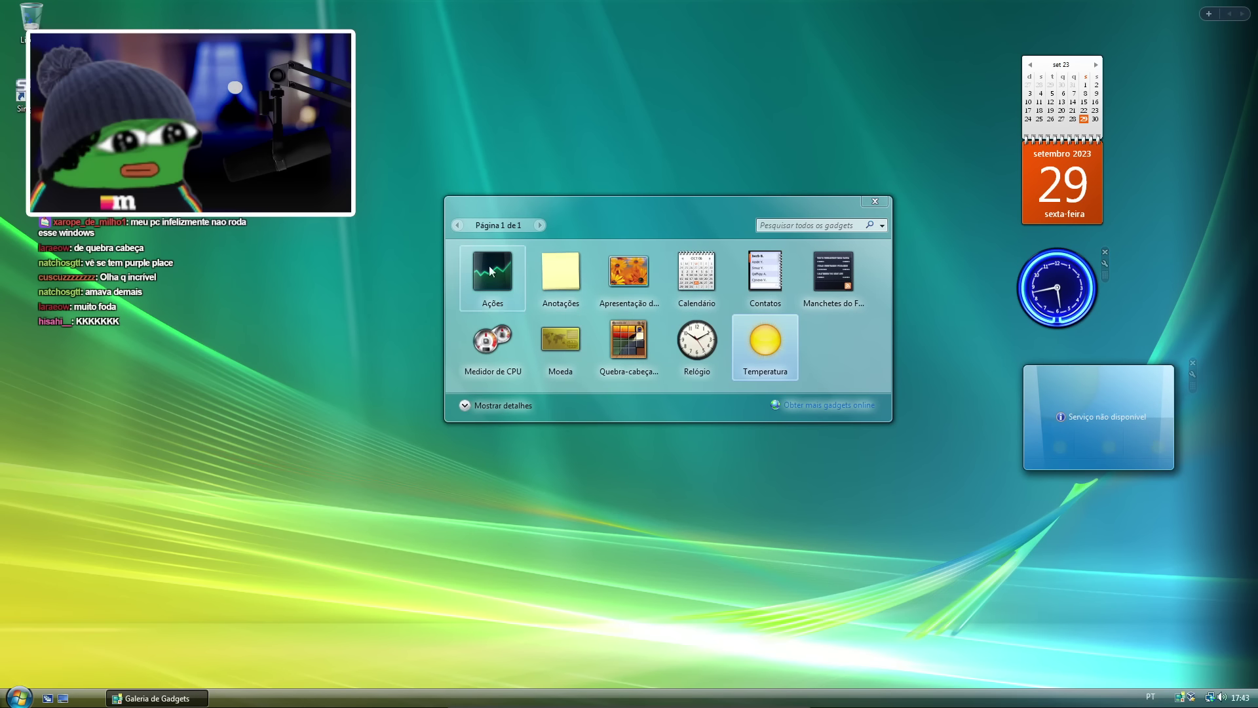
Add the Anotações gadget to the desktop above the gallery and fill the note with "wdashfjiauhwdfiuahwiudfhawiudhaiwhfiauwhdiauw".
{"action": "left_click_drag", "start_coordinate": [559, 286], "coordinate": [798, 156]}
{"action": "left_click_drag", "start_coordinate": [679, 210], "coordinate": [571, 287]}
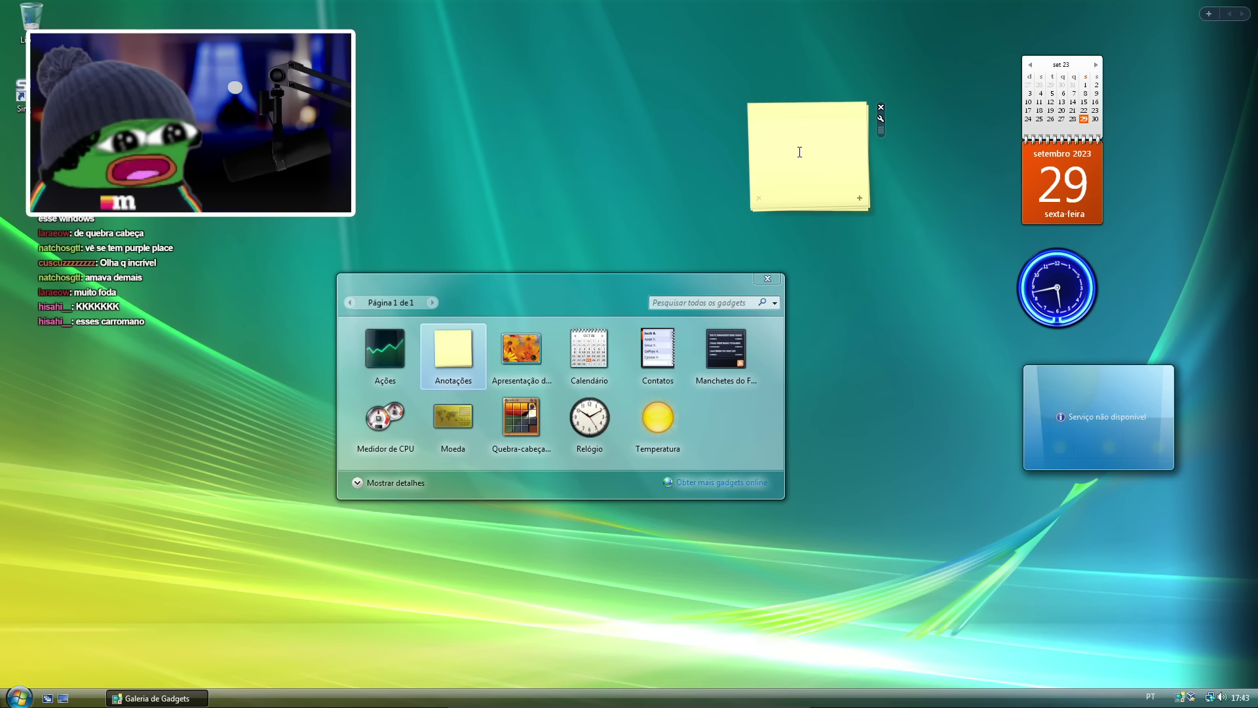
{"action": "type", "text": "wdashfjiauhwdfiuahwiudfhawiud"}
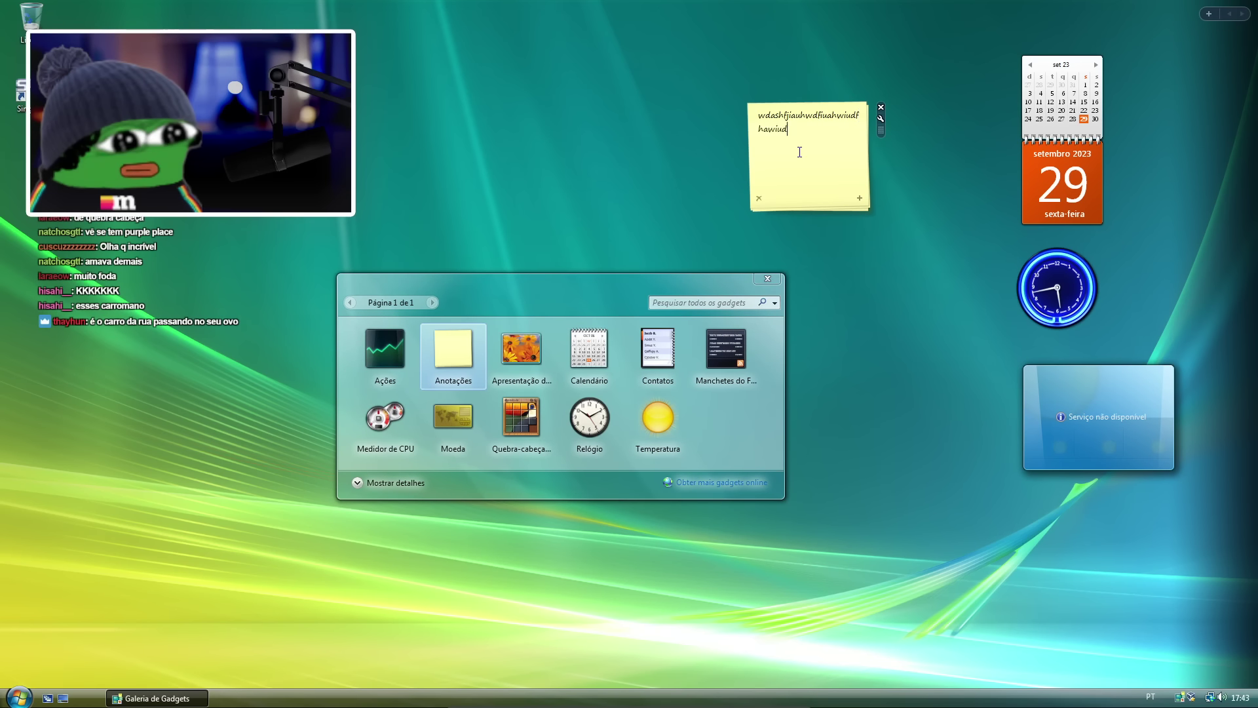
{"action": "type", "text": "haiwhfiauwhdiauw"}
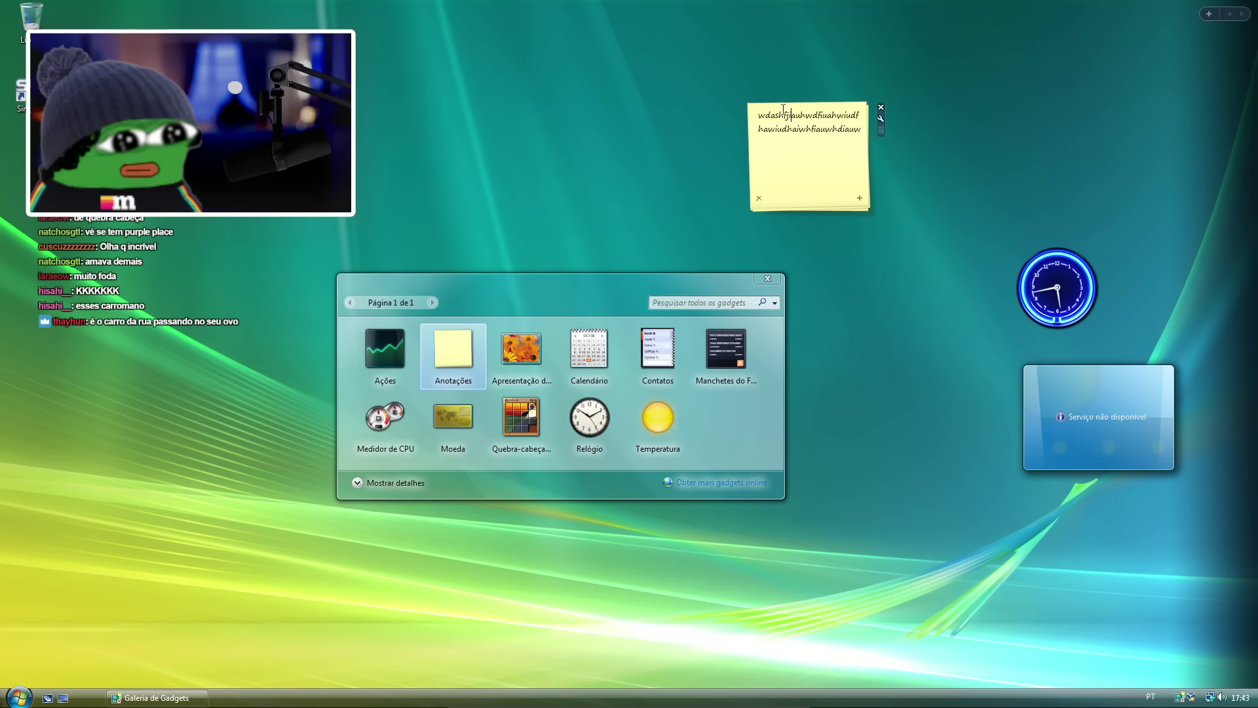
Replace the note's text with "fala galera belezaaaaaa" and dock the note in the sidebar.
{"action": "left_click_drag", "start_coordinate": [810, 109], "coordinate": [1146, 54]}
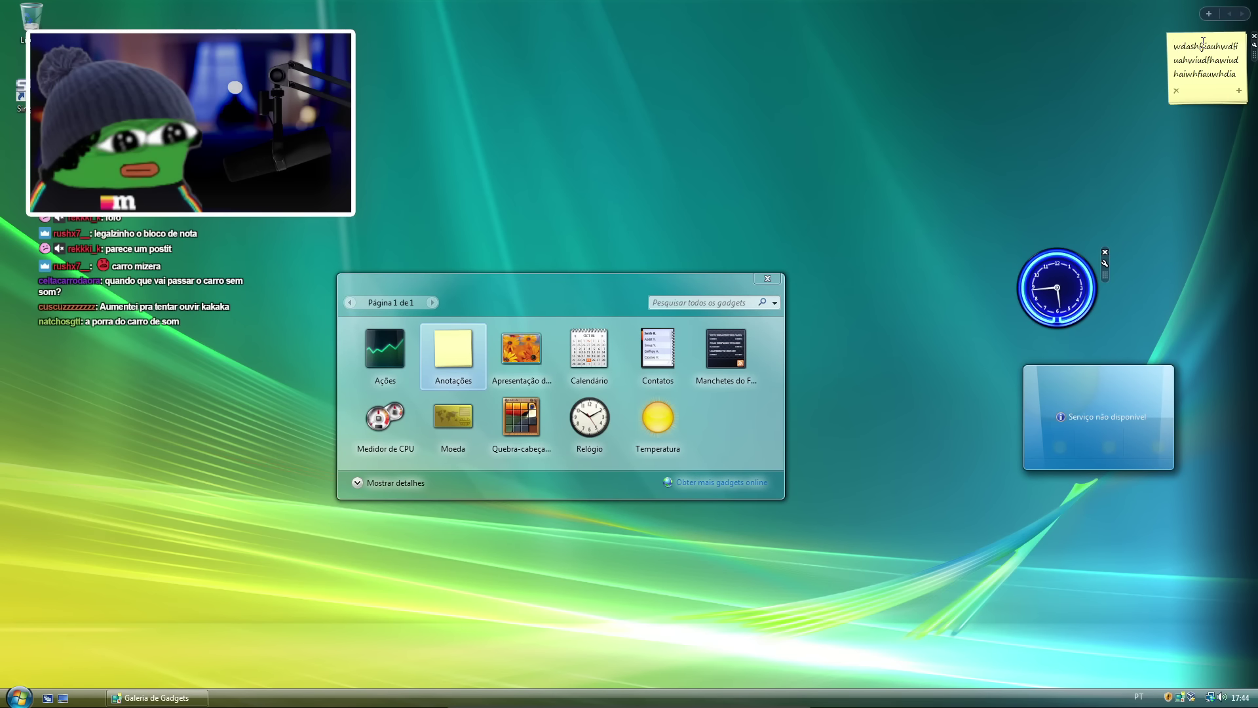
{"action": "left_click_drag", "start_coordinate": [1181, 46], "coordinate": [479, 116]}
{"action": "left_click", "coordinate": [656, 144]}
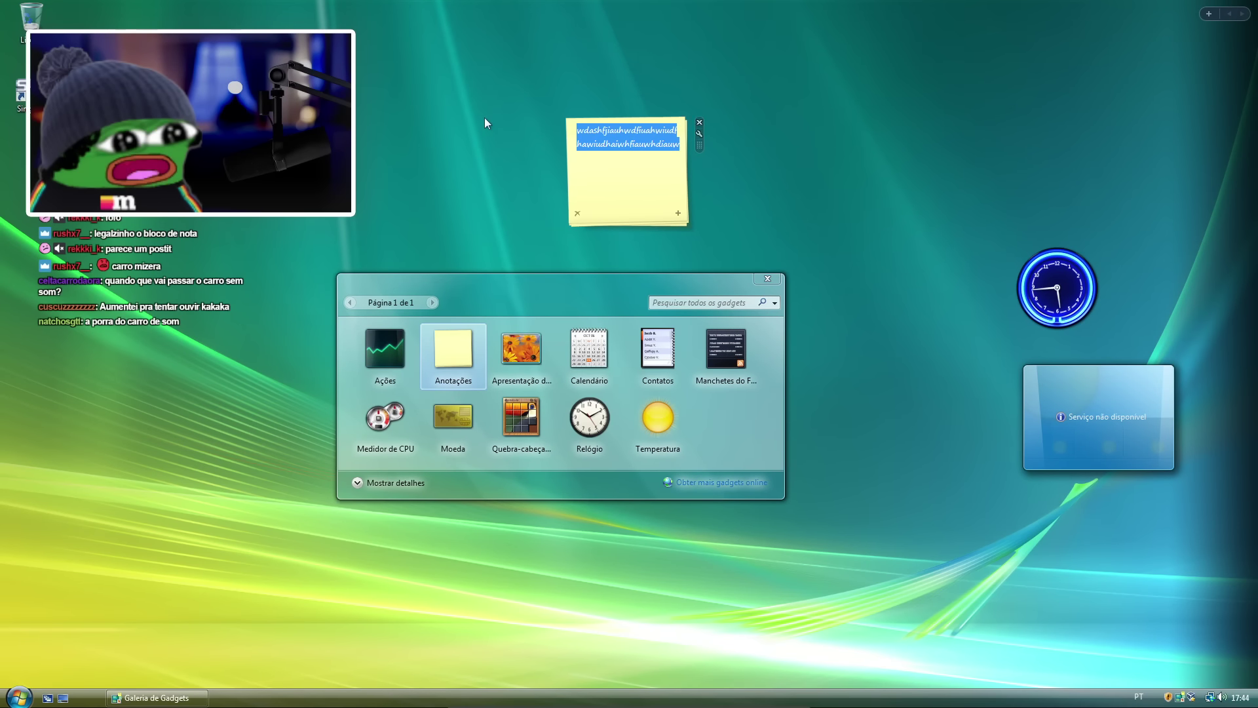
{"action": "type", "text": "fal"}
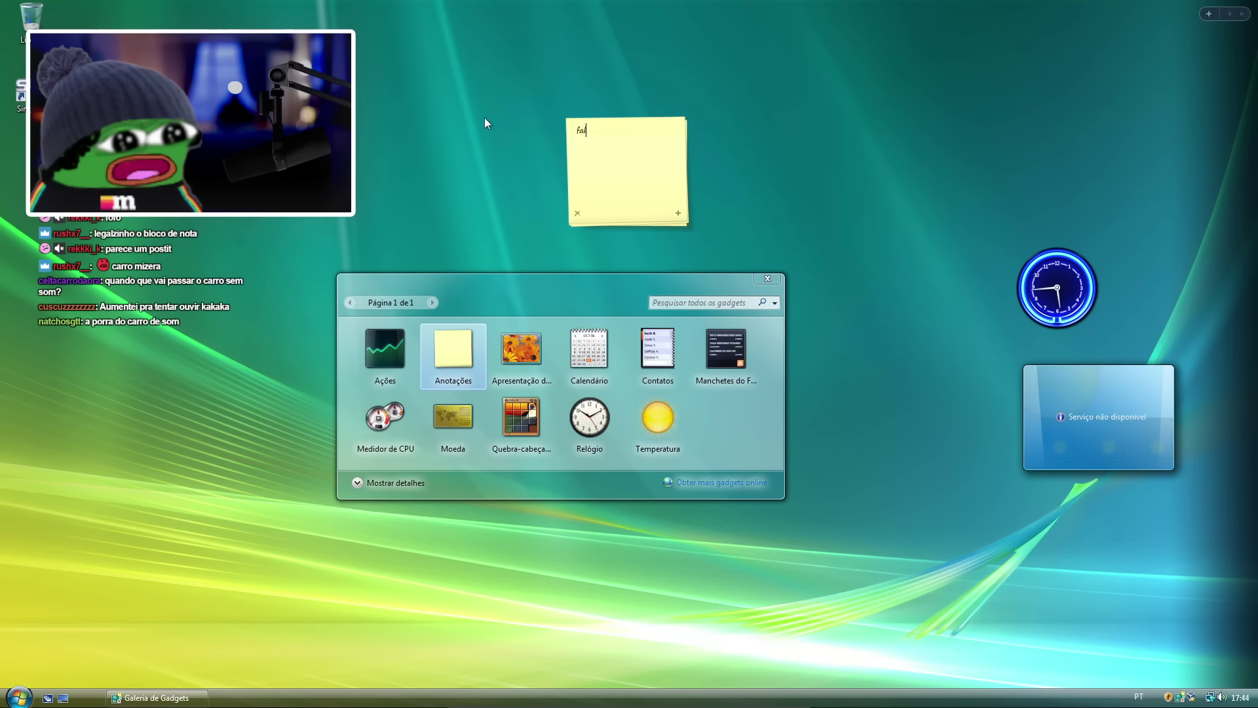
{"action": "type", "text": "a galera belezaaaaaa"}
{"action": "left_click_drag", "start_coordinate": [687, 137], "coordinate": [1212, 59]}
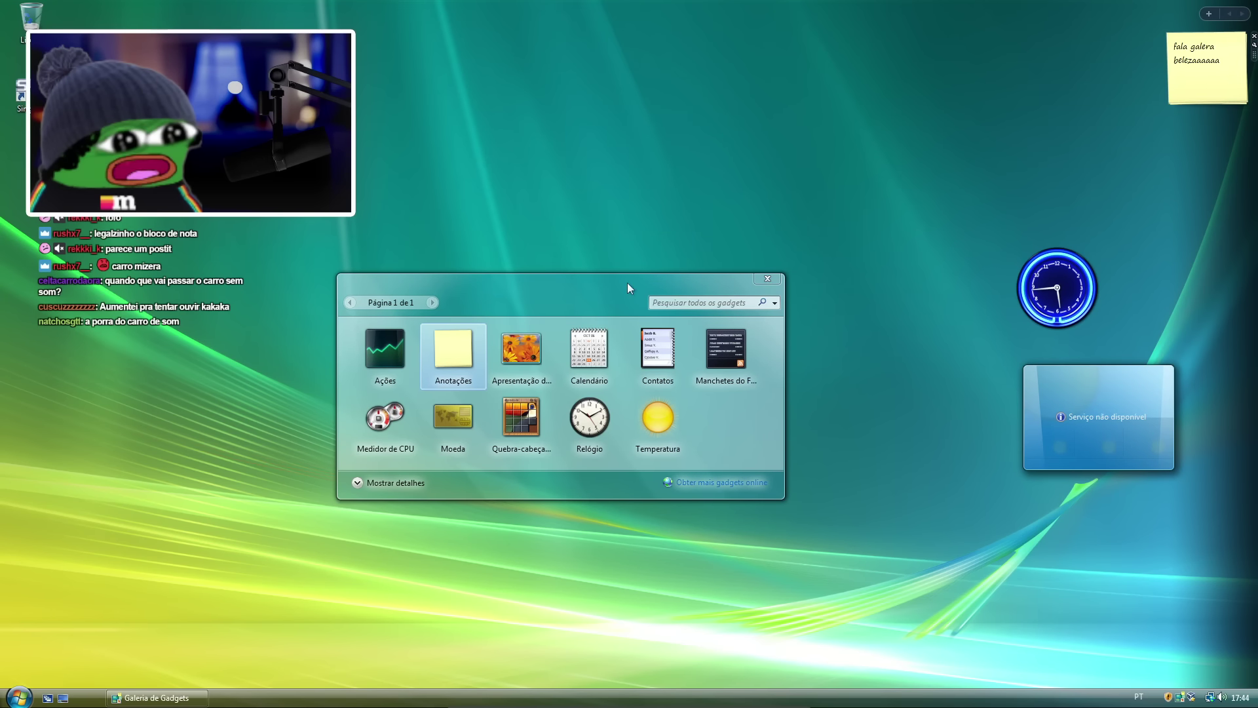
{"action": "left_click_drag", "start_coordinate": [627, 282], "coordinate": [758, 272]}
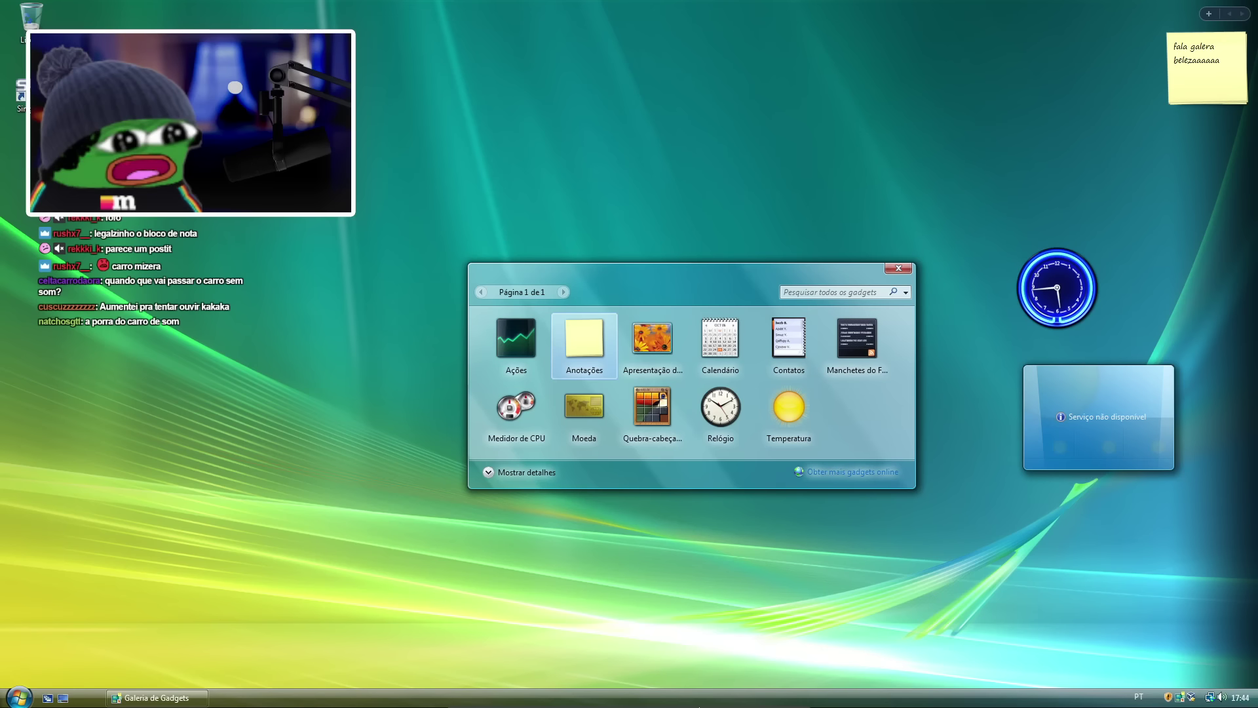
Switch to the host's desktop, minimize the VirtualBox Manager to view the host's Start menu, and return to the Vista virtual machine.
{"action": "key", "text": "alt+Tab"}
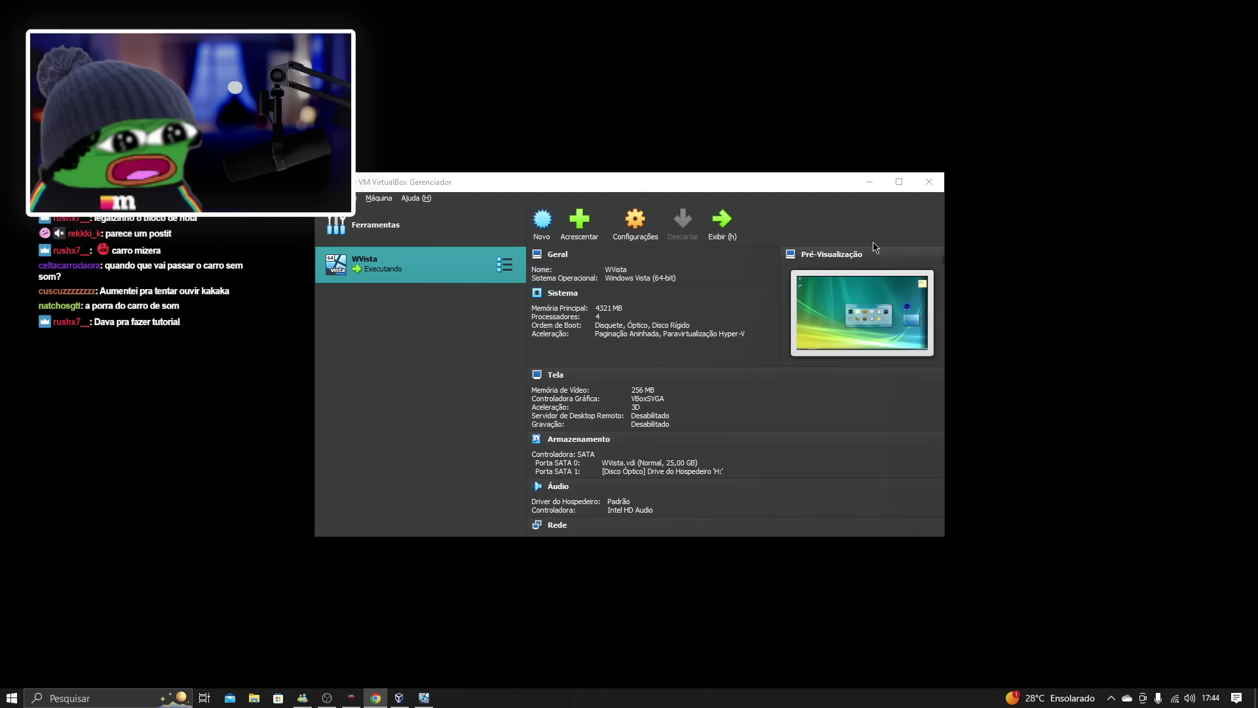
{"action": "left_click", "coordinate": [869, 182]}
{"action": "right_click", "coordinate": [726, 164]}
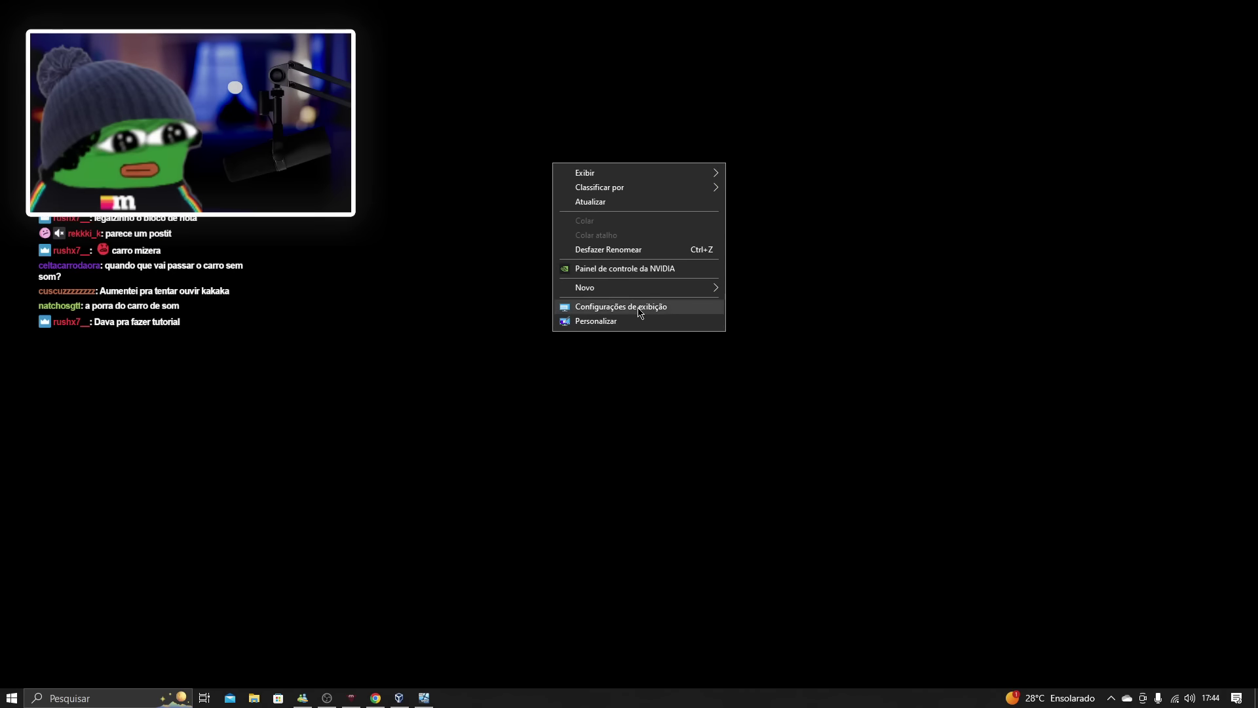
{"action": "key", "text": "super"}
{"action": "left_click", "coordinate": [559, 364]}
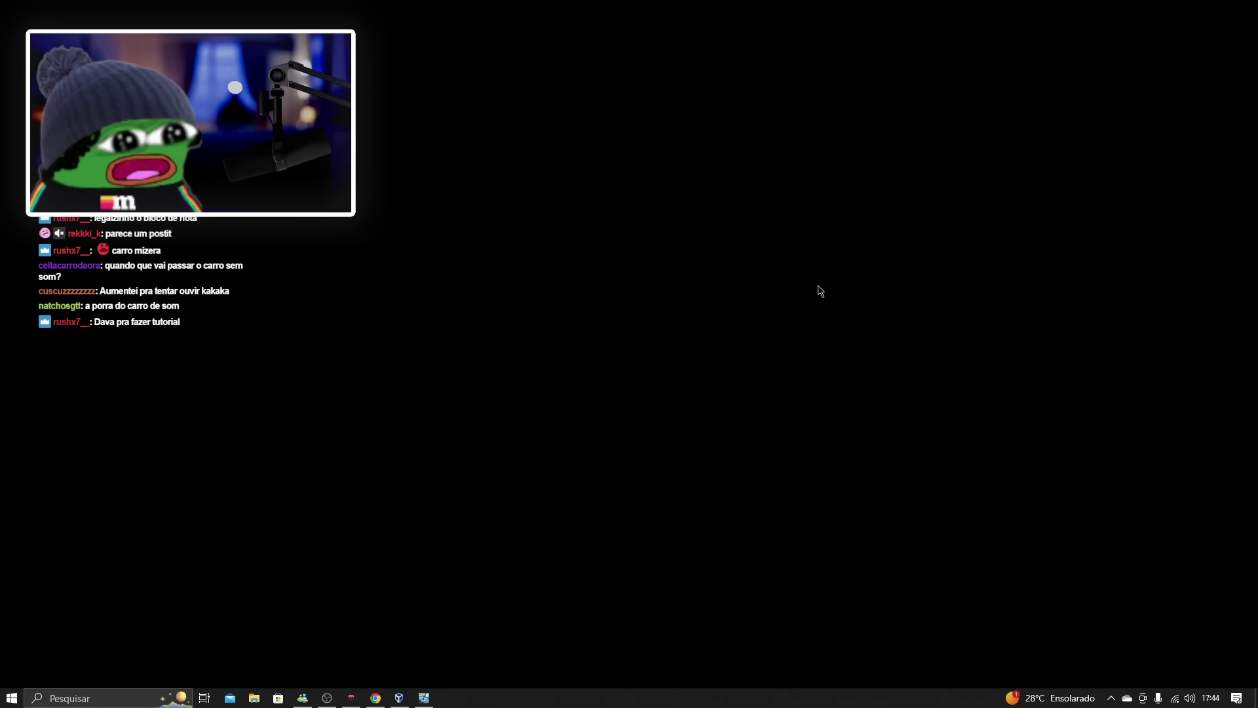
{"action": "left_click", "coordinate": [12, 698]}
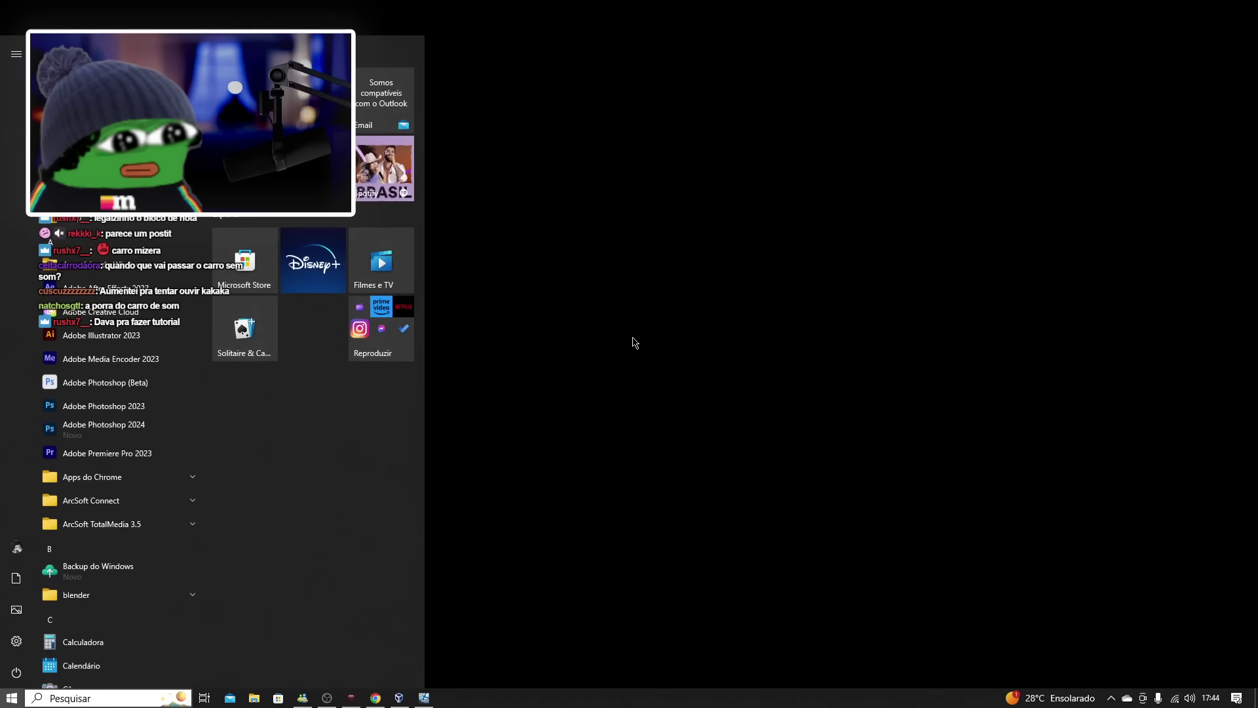
{"action": "left_click", "coordinate": [669, 381]}
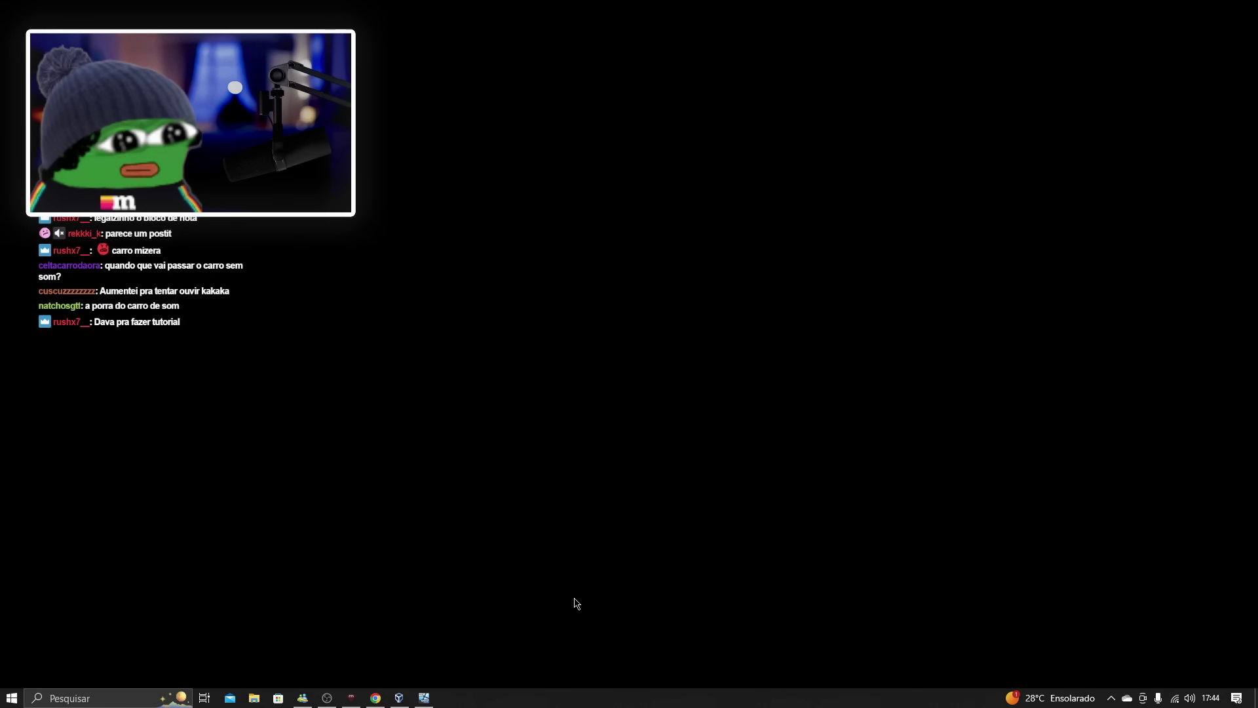
{"action": "left_click", "coordinate": [423, 699]}
Place the docked note on the desktop beside the gadget gallery, and launch Internet Explorer.
{"action": "left_click_drag", "start_coordinate": [629, 275], "coordinate": [543, 135]}
{"action": "left_click_drag", "start_coordinate": [1199, 34], "coordinate": [846, 50]}
{"action": "left_click", "coordinate": [18, 696]}
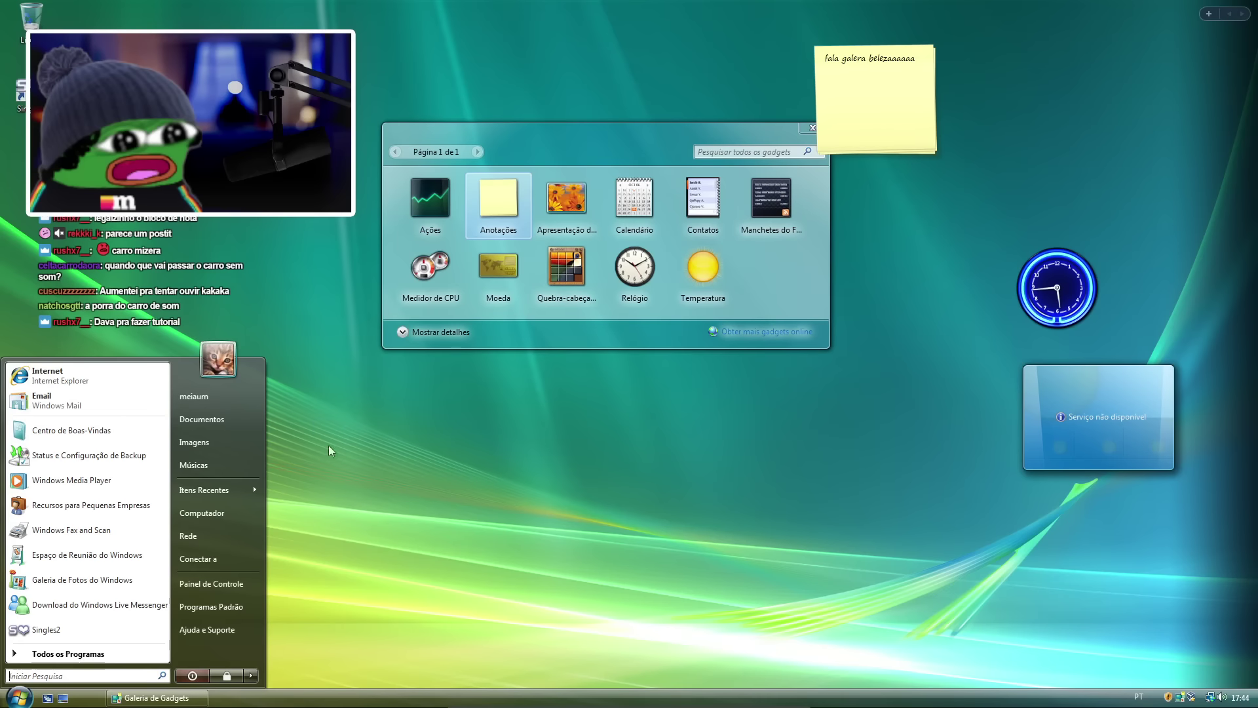
{"action": "left_click", "coordinate": [96, 379]}
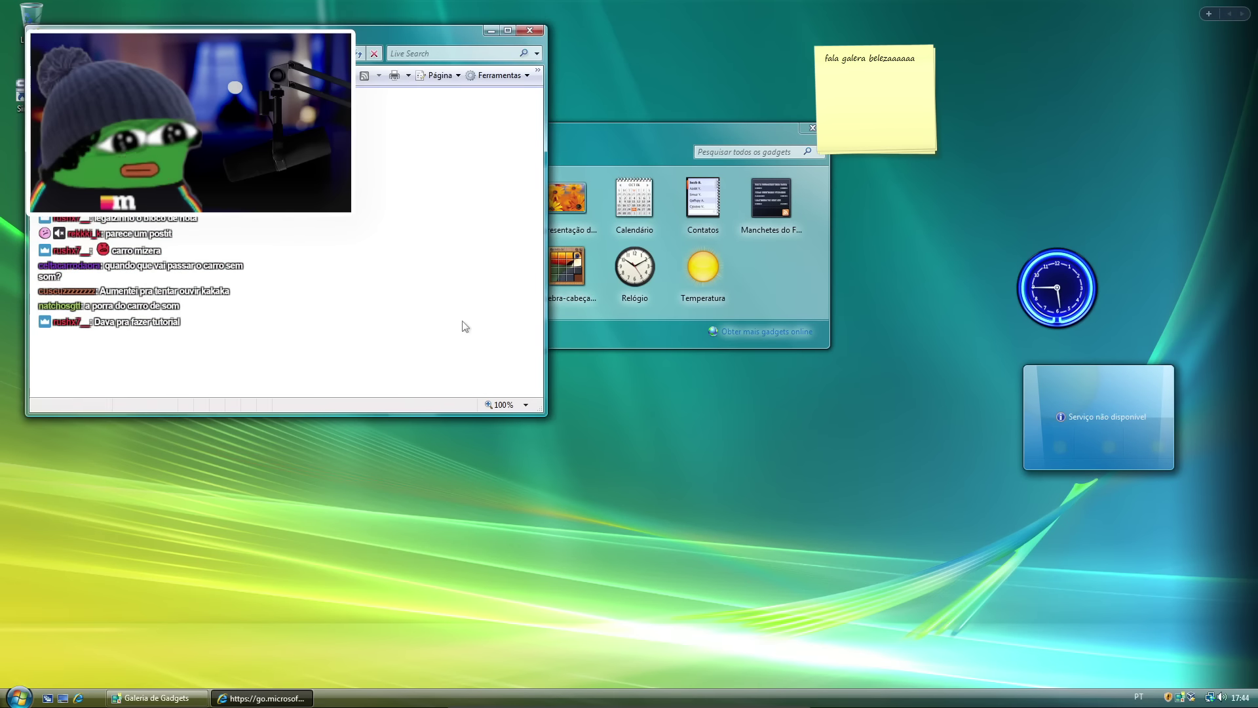
{"action": "left_click_drag", "start_coordinate": [307, 33], "coordinate": [673, 132]}
{"action": "left_click", "coordinate": [870, 112]}
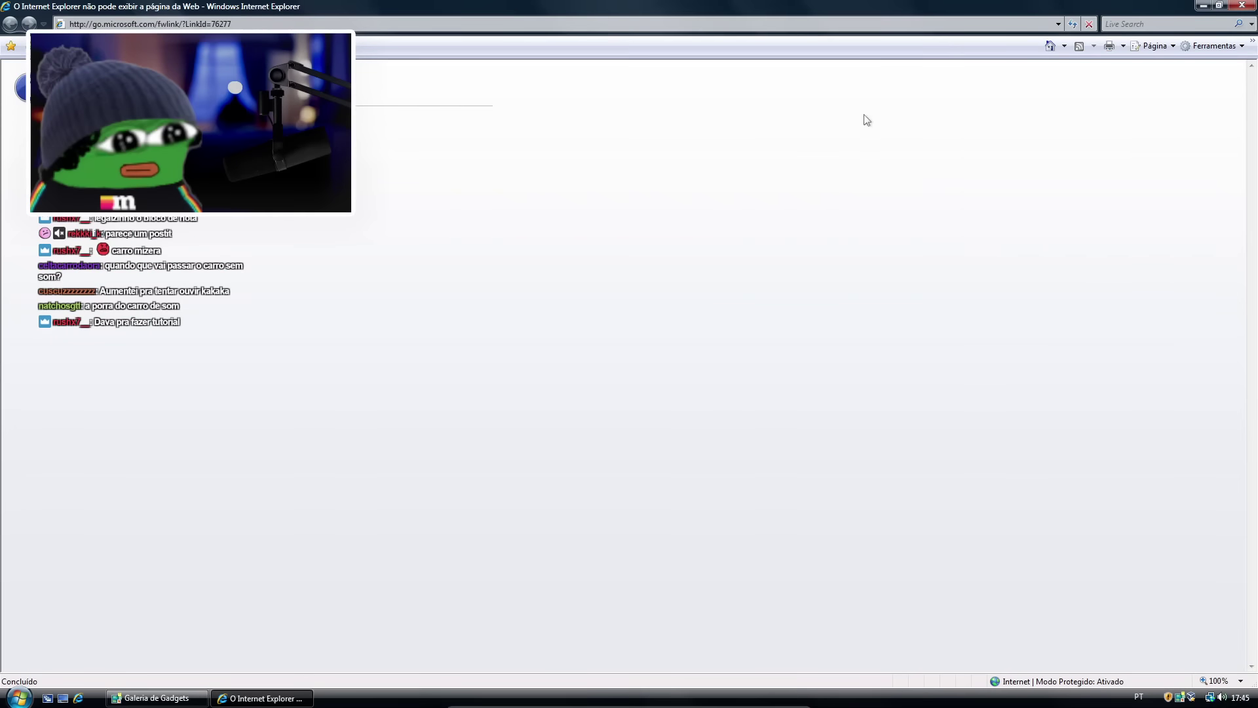
{"action": "left_click", "coordinate": [151, 23]}
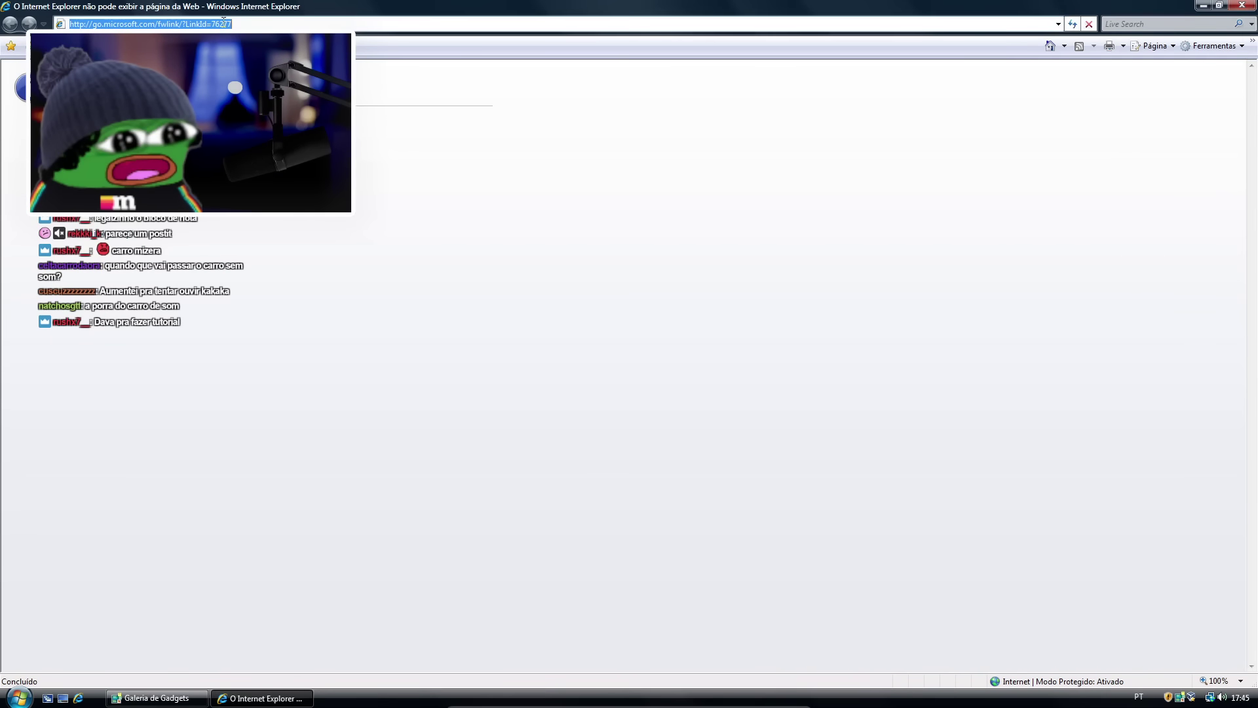
{"action": "type", "text": "www.g"}
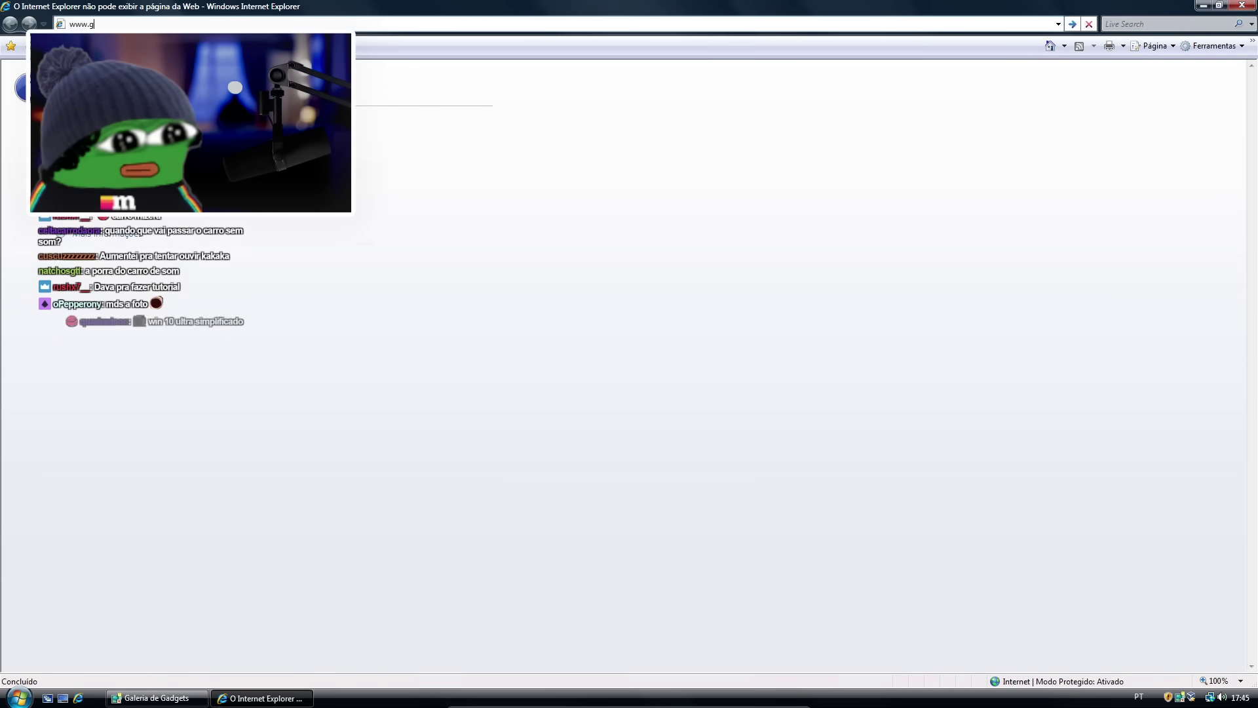
{"action": "type", "text": "ooogle."}
{"action": "key", "text": "BackSpace"}
{"action": "key", "text": "BackSpace"}
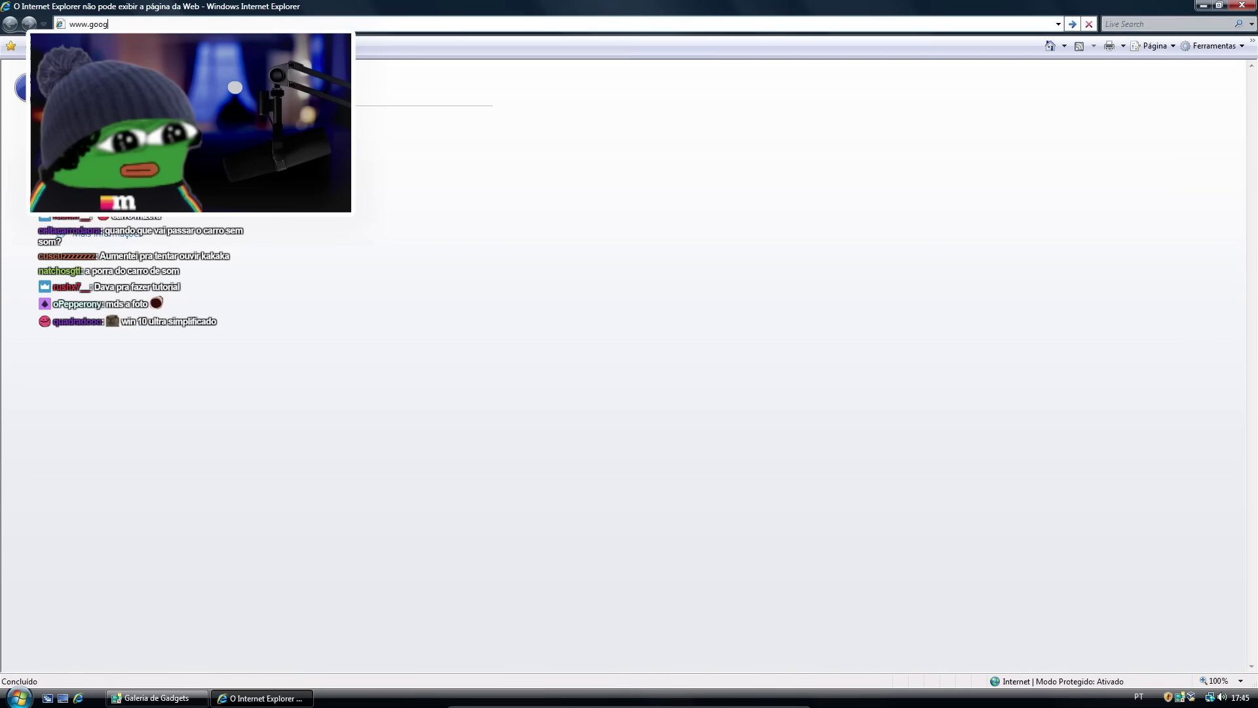
{"action": "key", "text": "BackSpace"}
{"action": "type", "text": "l"}
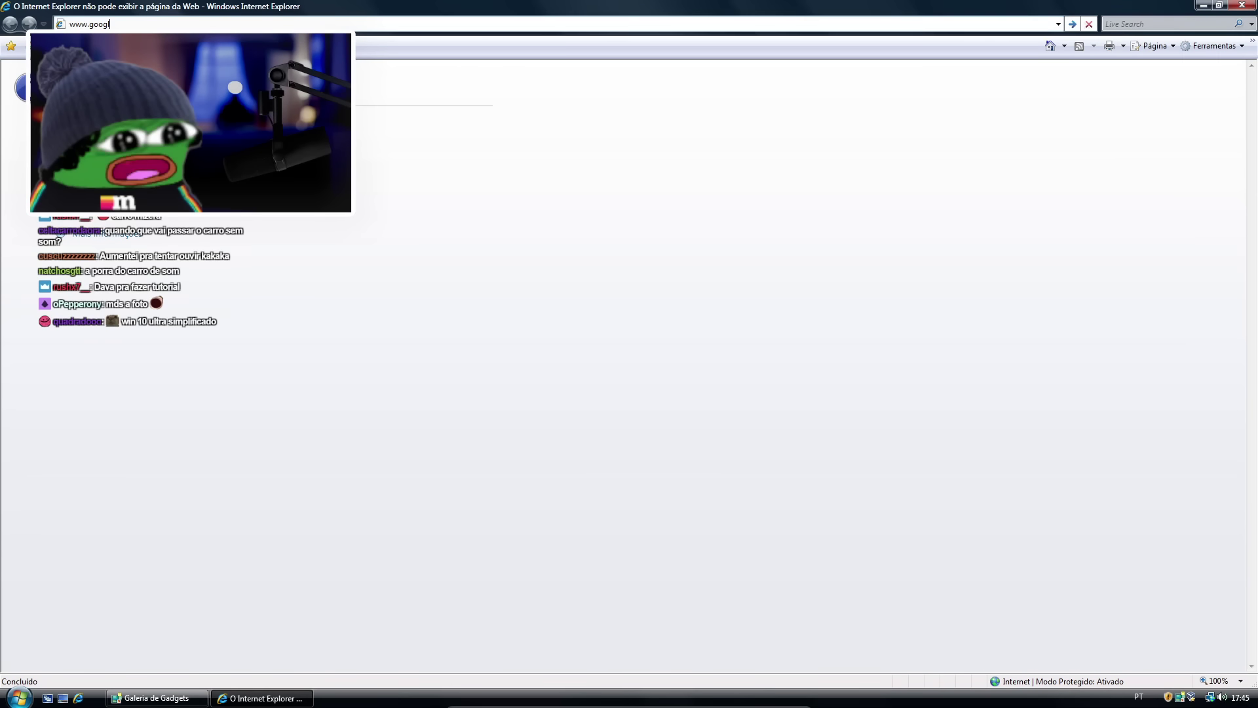
{"action": "type", "text": "e.com"}
{"action": "key", "text": "Return"}
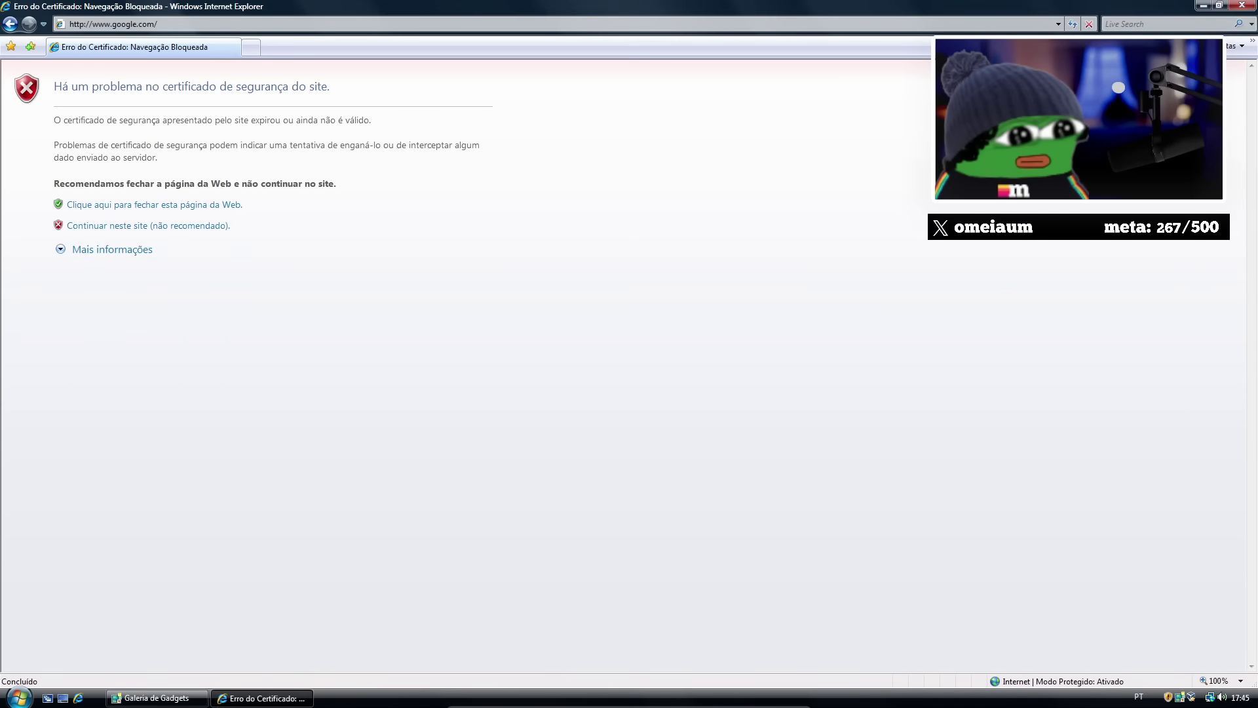
Continue to the Google site despite the certificate warning, and check the system date in the clock's calendar.
{"action": "left_click", "coordinate": [151, 229]}
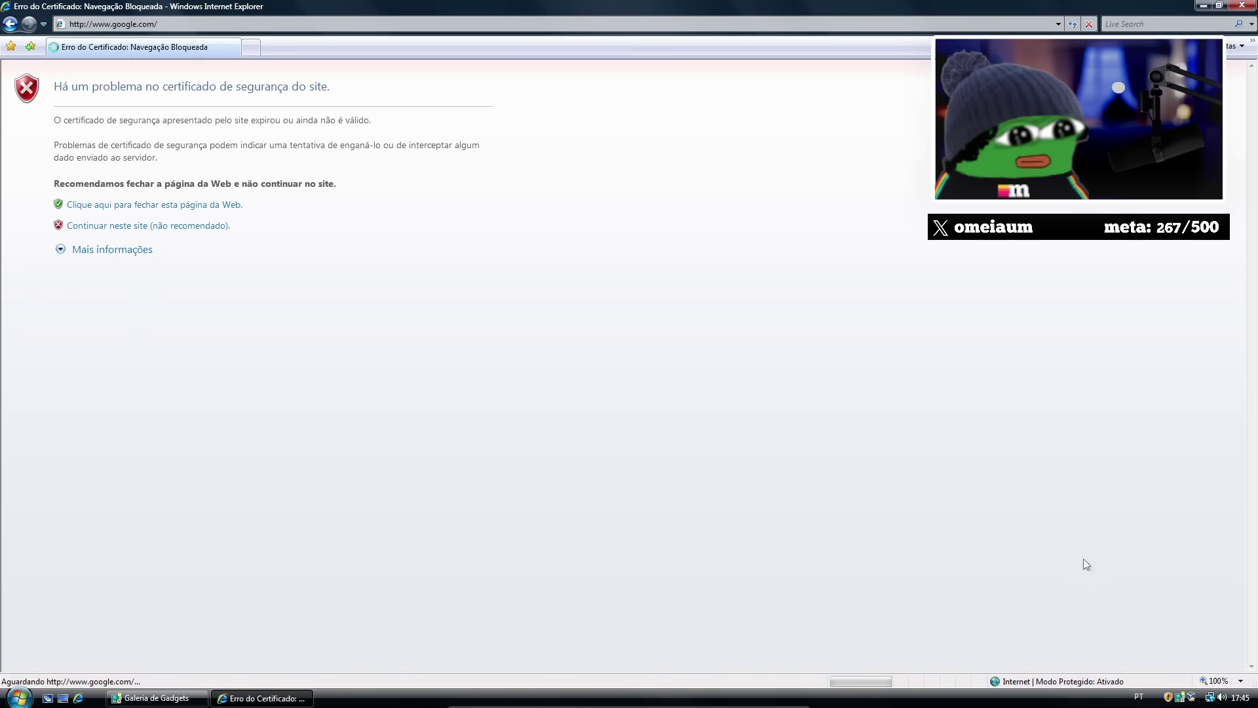
{"action": "left_click", "coordinate": [1241, 698]}
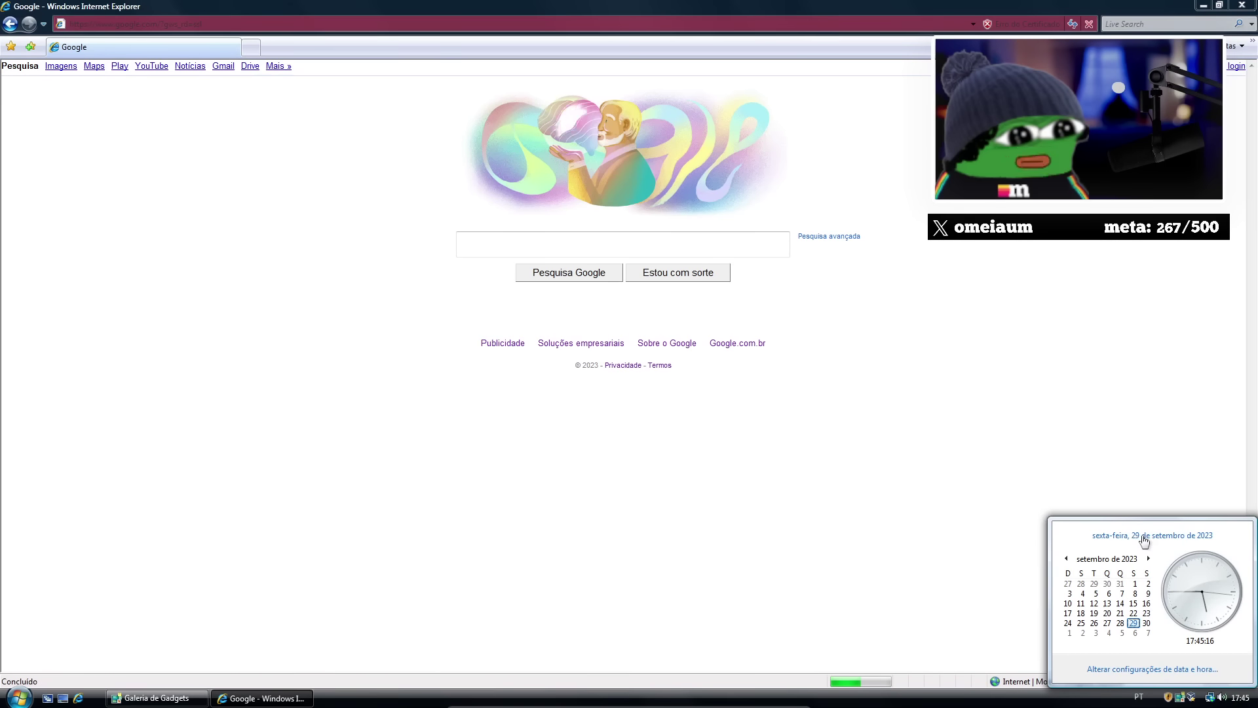
{"action": "left_click", "coordinate": [828, 483]}
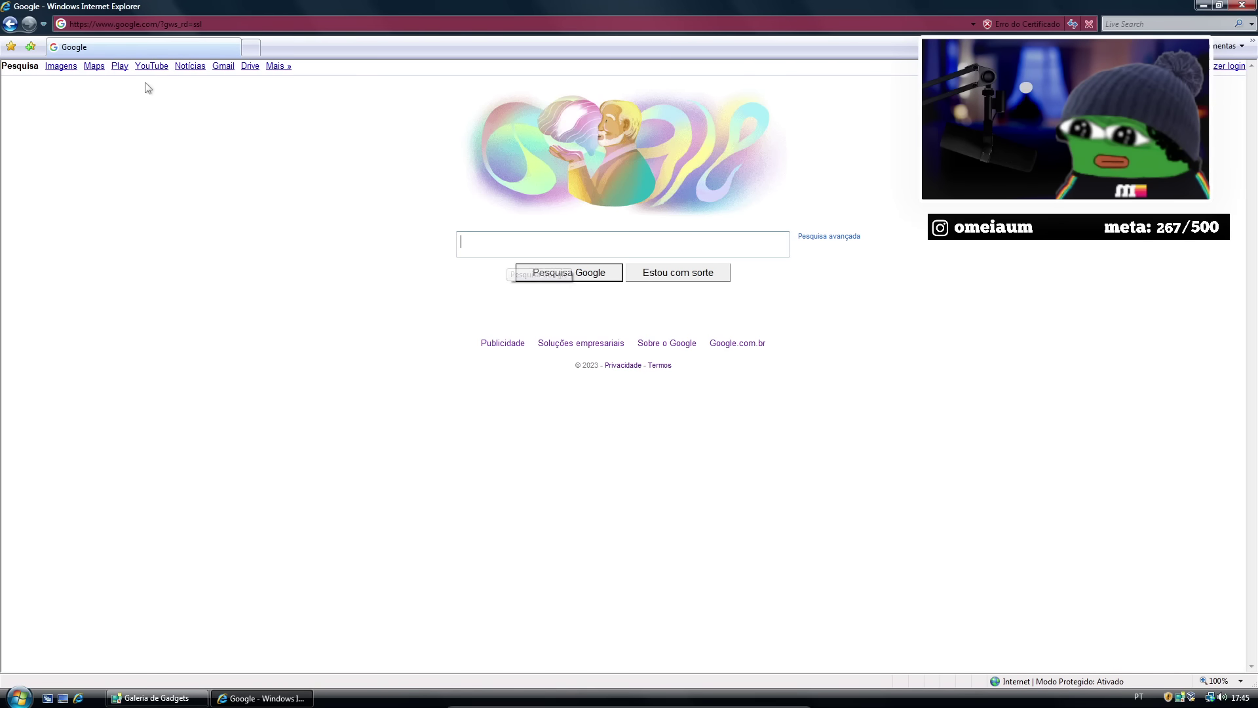
Open YouTube from the Google page, dismiss the Information Bar notice, and try the Google Chrome download link.
{"action": "left_click", "coordinate": [152, 66]}
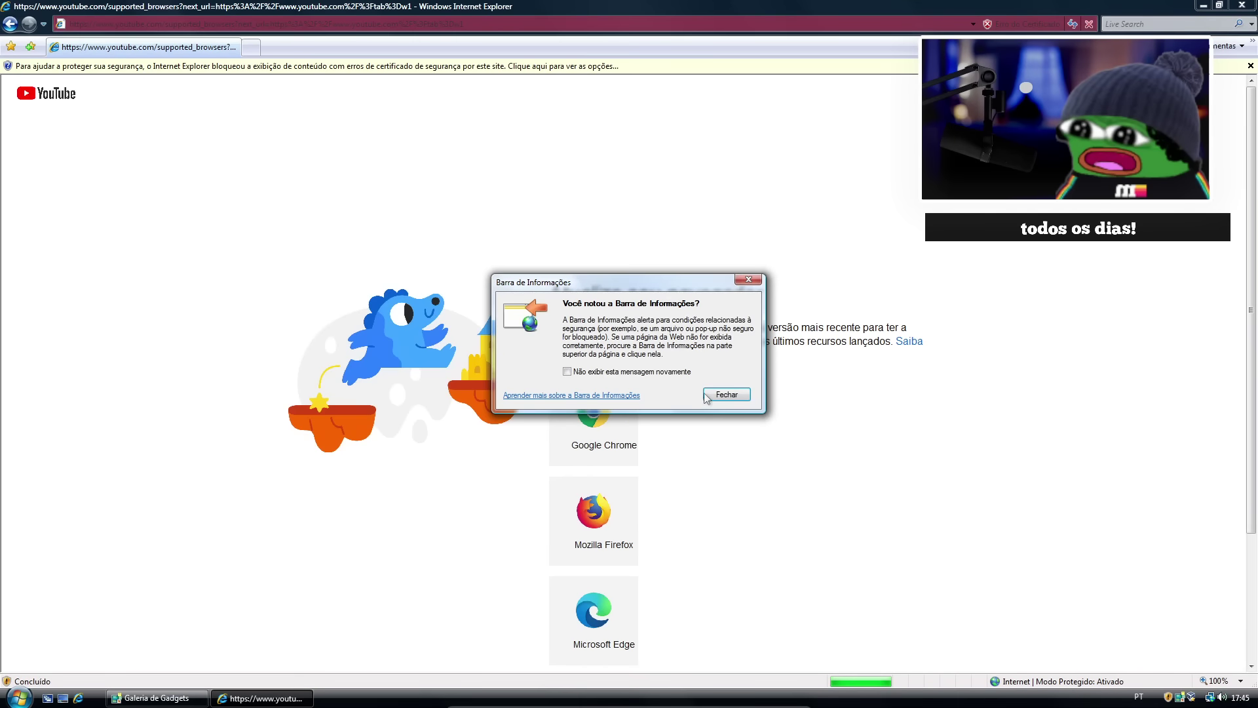
{"action": "left_click", "coordinate": [727, 394]}
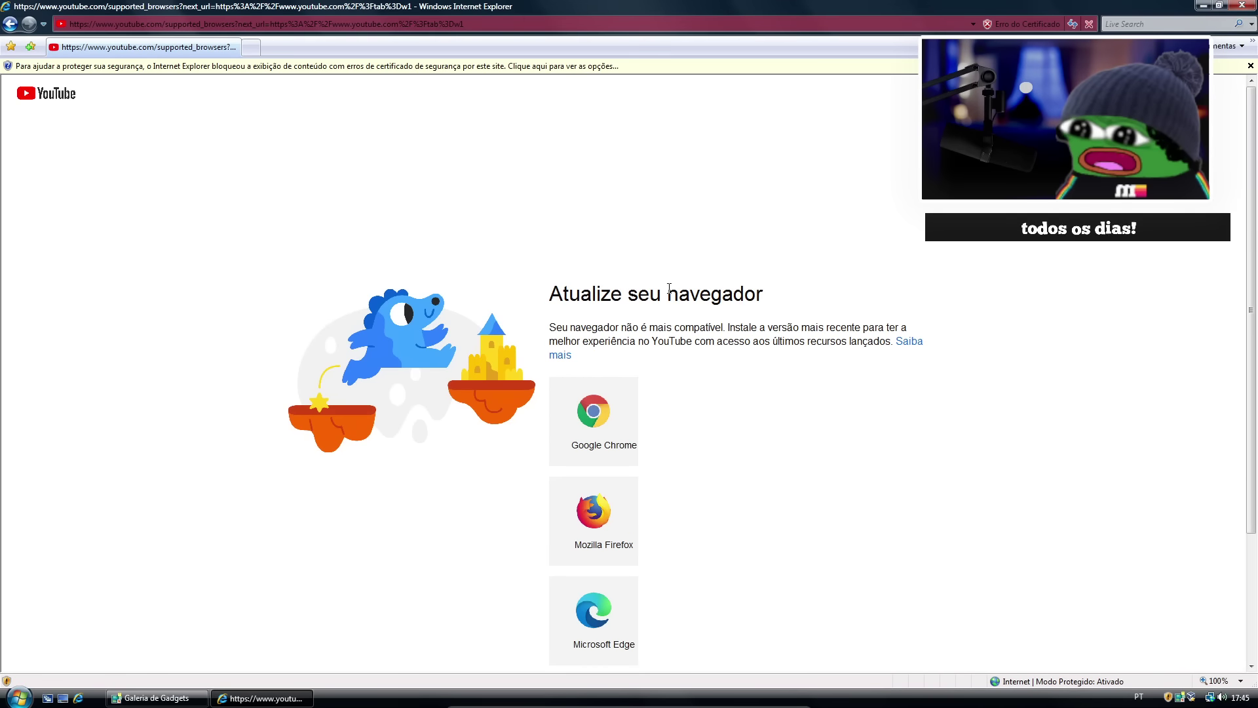
{"action": "left_click", "coordinate": [629, 443]}
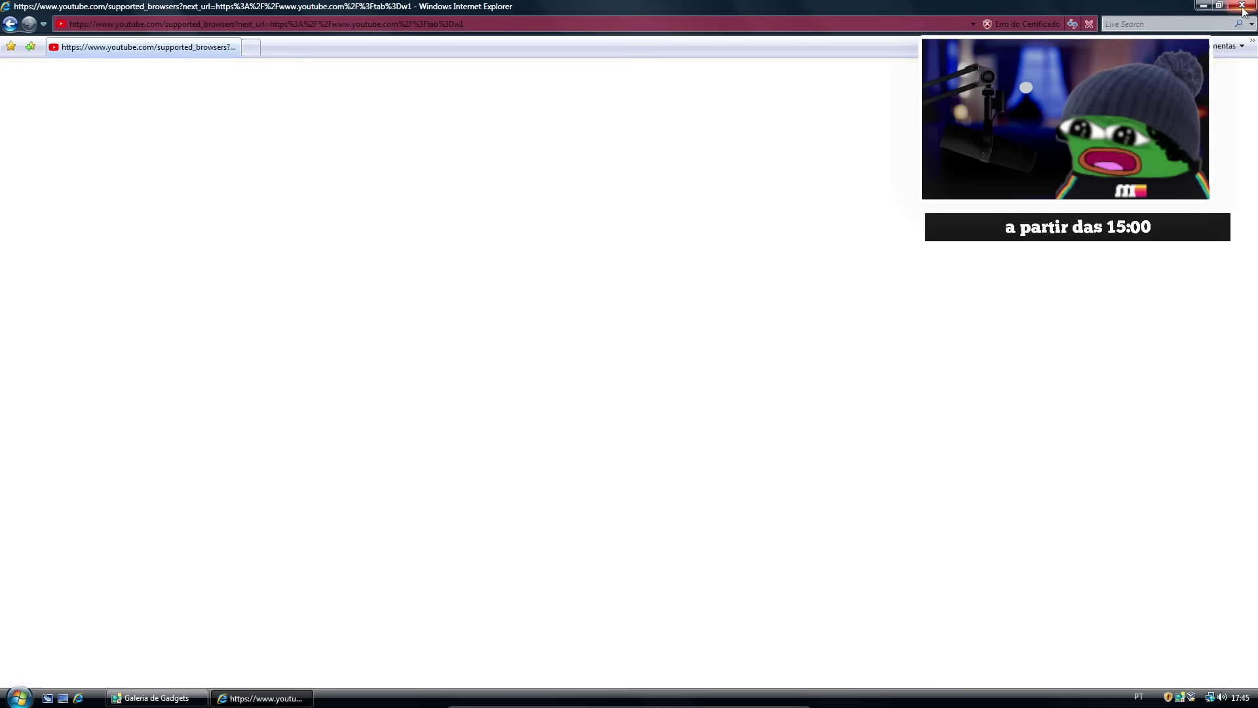
Add the Quebra-cabeça picture puzzle gadget to the desktop beside the gallery and slide several of its tiles.
{"action": "left_click_drag", "start_coordinate": [567, 139], "coordinate": [381, 131]}
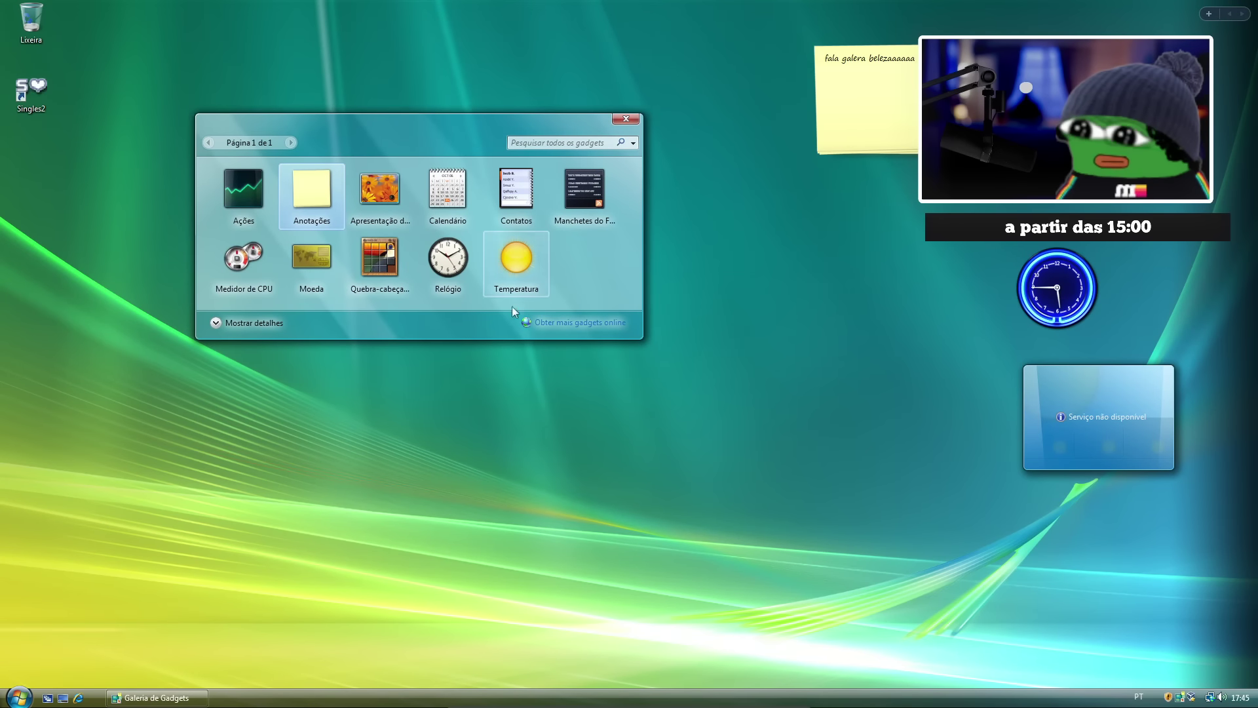
{"action": "left_click_drag", "start_coordinate": [379, 259], "coordinate": [735, 281]}
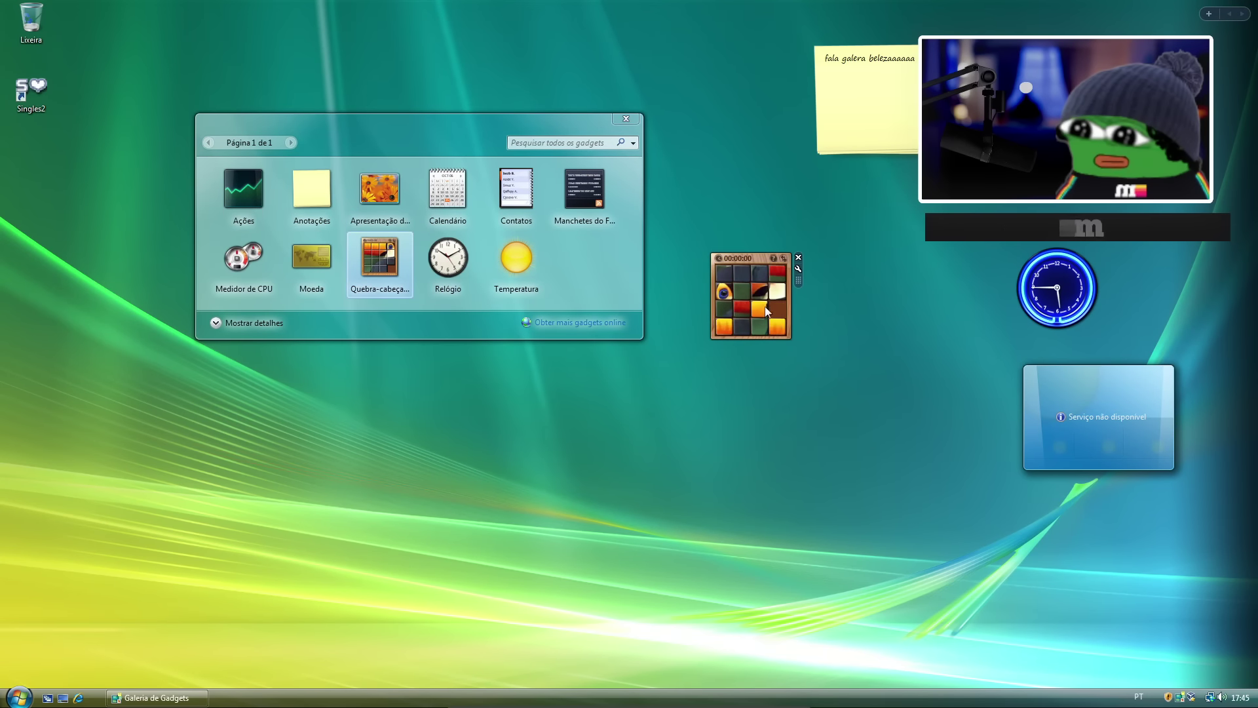
{"action": "left_click", "coordinate": [766, 306]}
{"action": "left_click", "coordinate": [751, 289]}
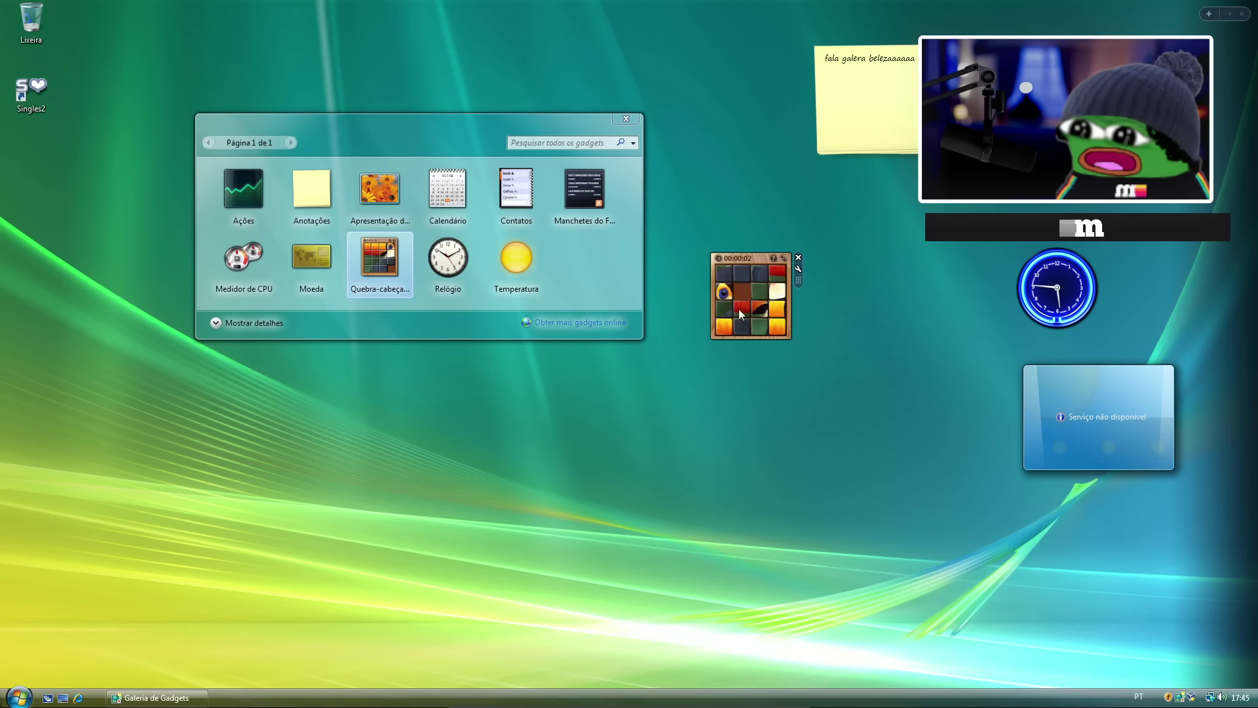
{"action": "left_click", "coordinate": [728, 277]}
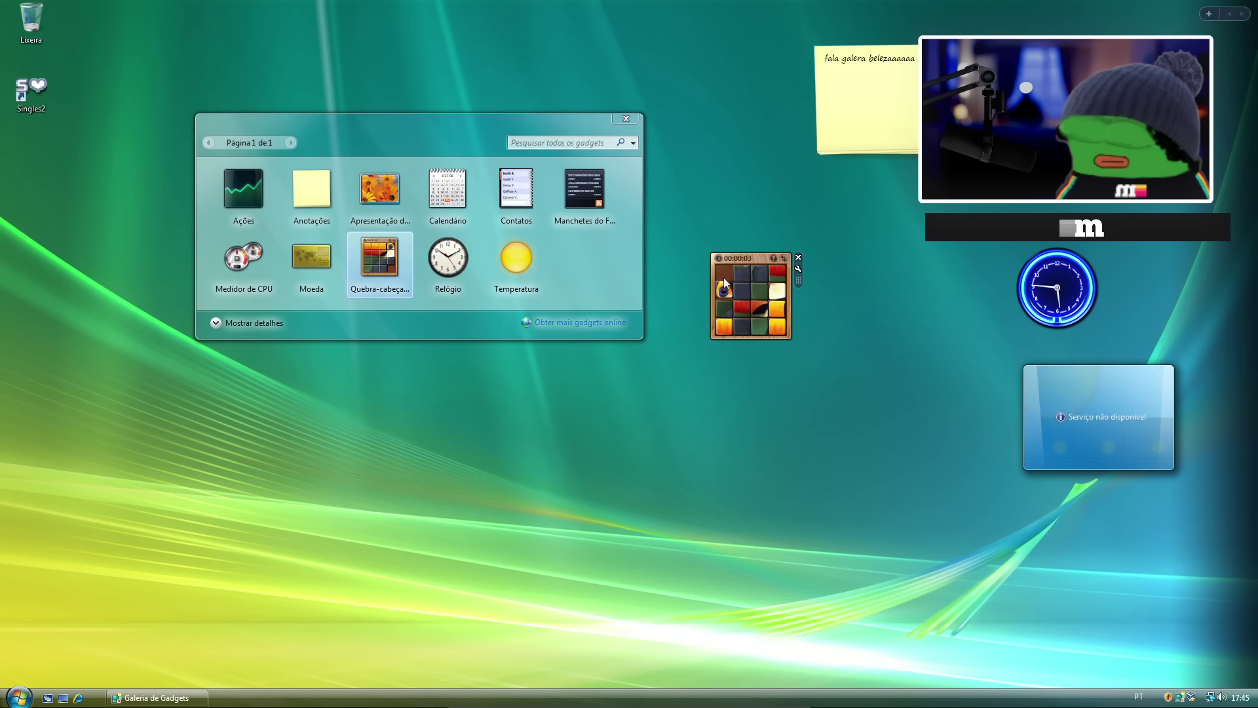
{"action": "left_click", "coordinate": [762, 294]}
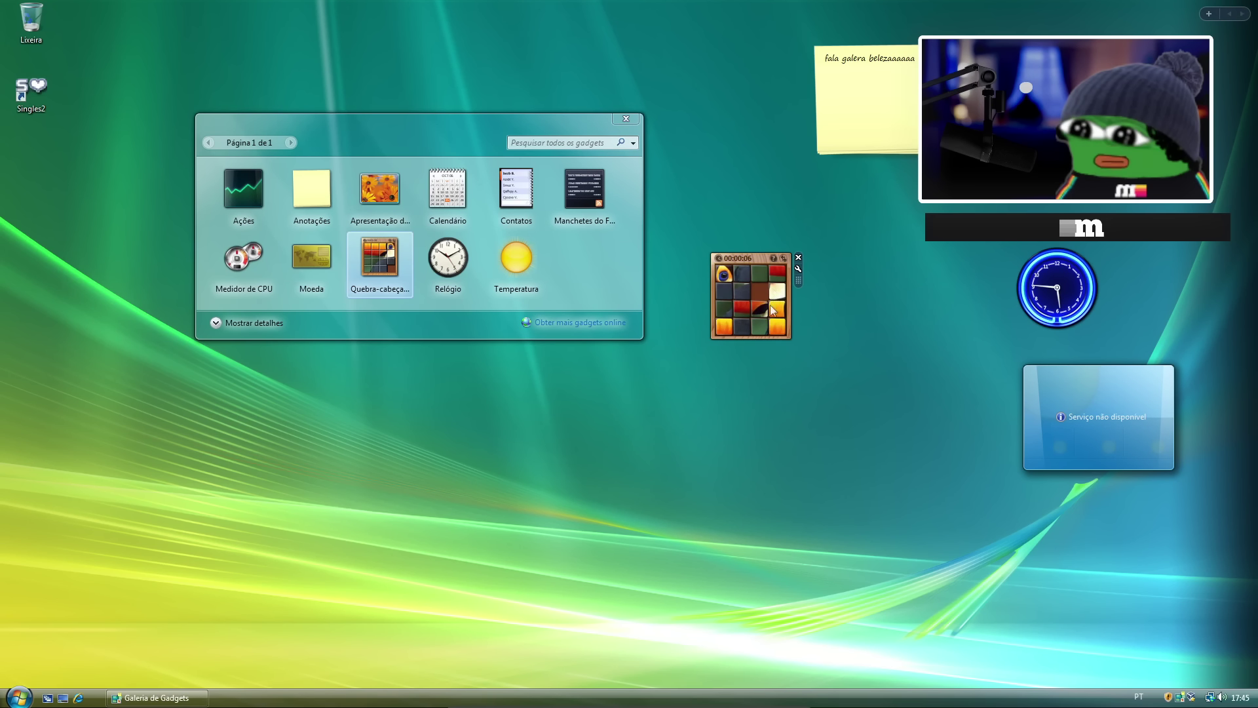
{"action": "left_click", "coordinate": [762, 271]}
{"action": "left_click", "coordinate": [725, 278]}
{"action": "left_click", "coordinate": [731, 293]}
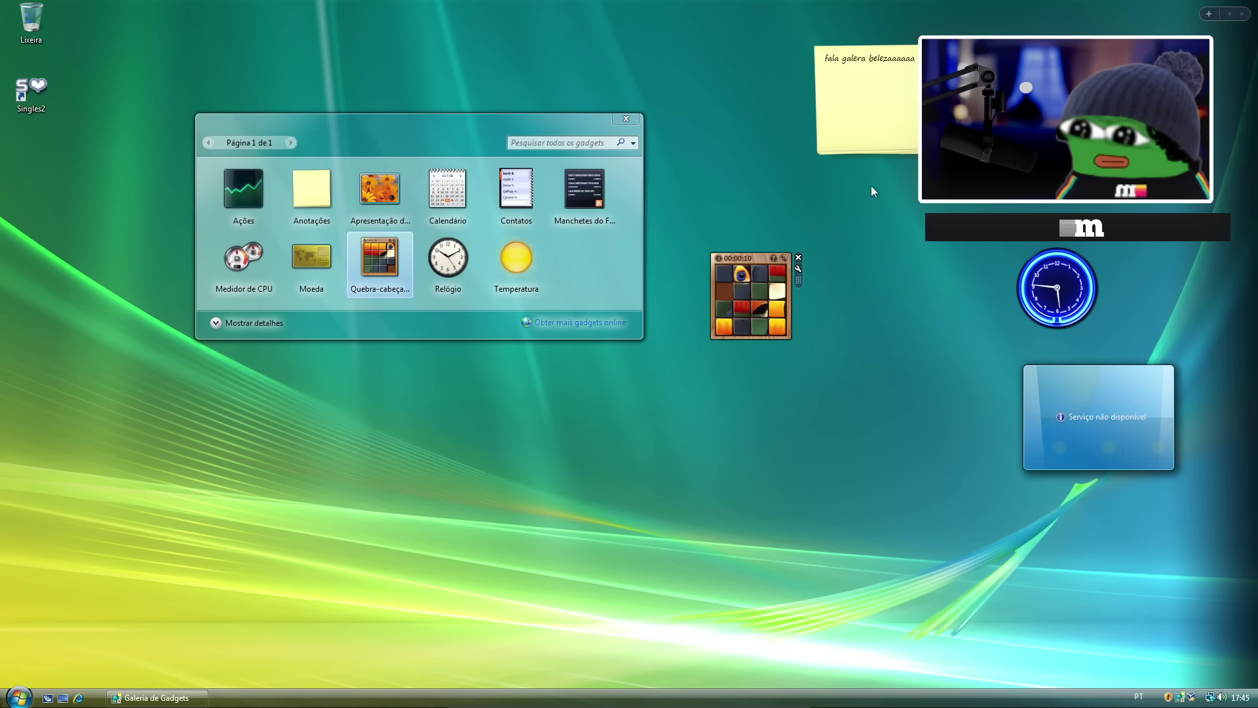
Move the note above the puzzle gadget and close the gadget gallery.
{"action": "left_click_drag", "start_coordinate": [865, 65], "coordinate": [731, 64]}
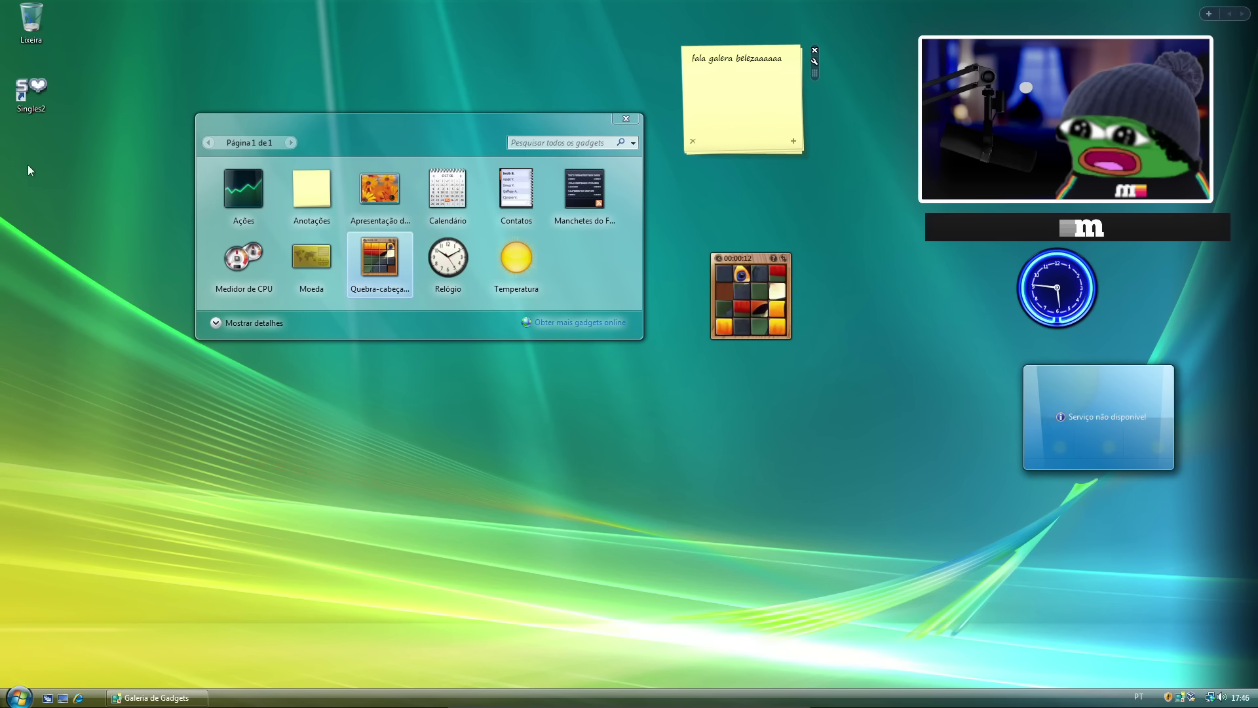
{"action": "right_click", "coordinate": [77, 325]}
{"action": "left_click", "coordinate": [837, 612]}
{"action": "right_click", "coordinate": [489, 497]}
{"action": "left_click", "coordinate": [626, 119]}
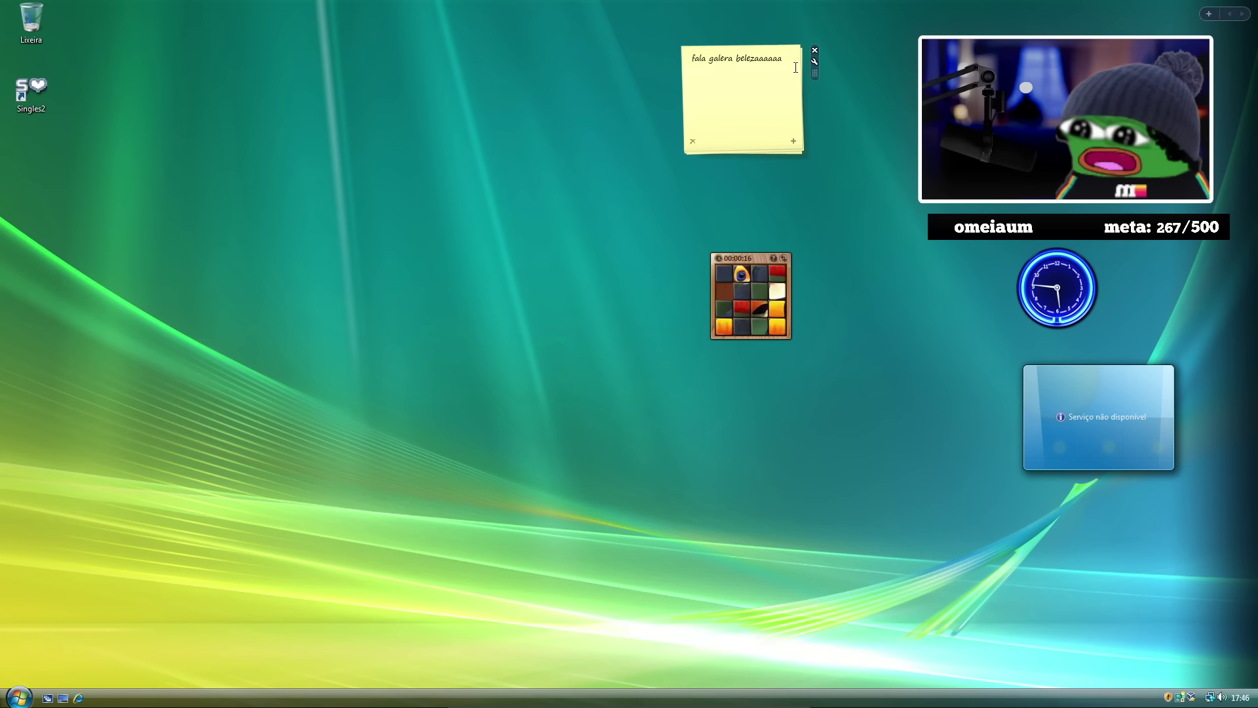
Remove the note, puzzle and weather gadgets, and move the clock near the desktop's upper edge.
{"action": "left_click", "coordinate": [814, 50]}
{"action": "left_click", "coordinate": [795, 257]}
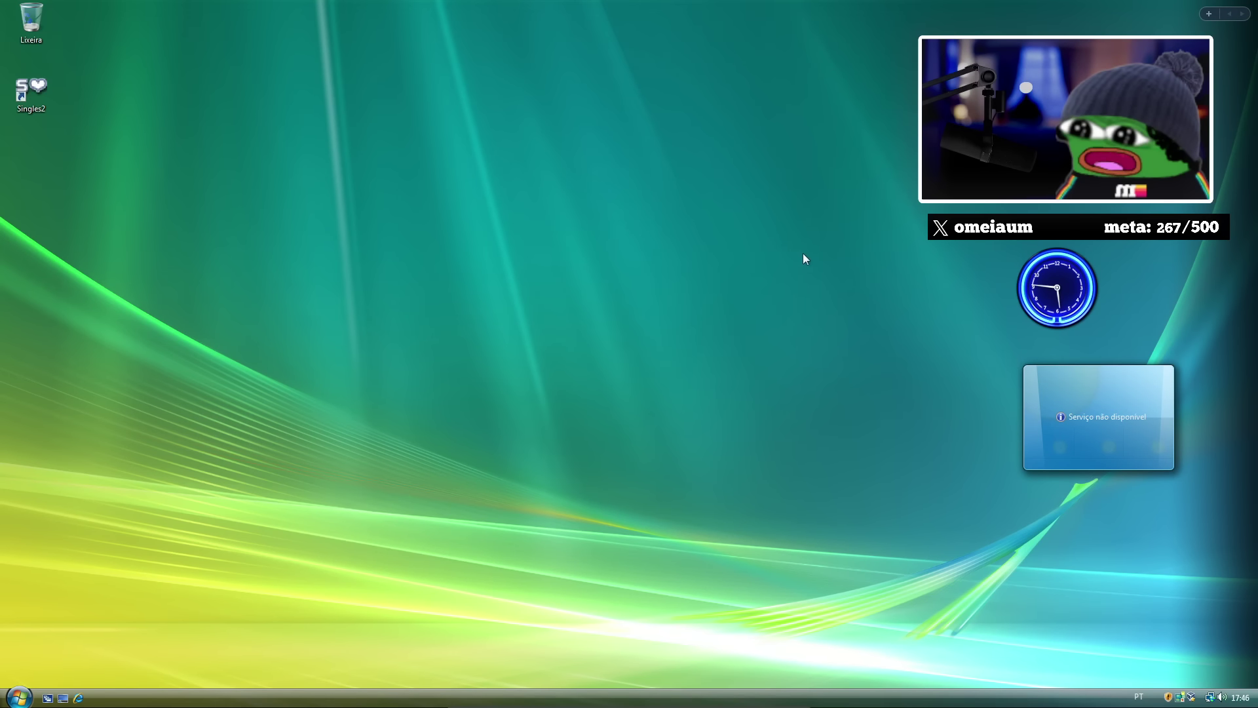
{"action": "mouse_move", "coordinate": [1187, 370]}
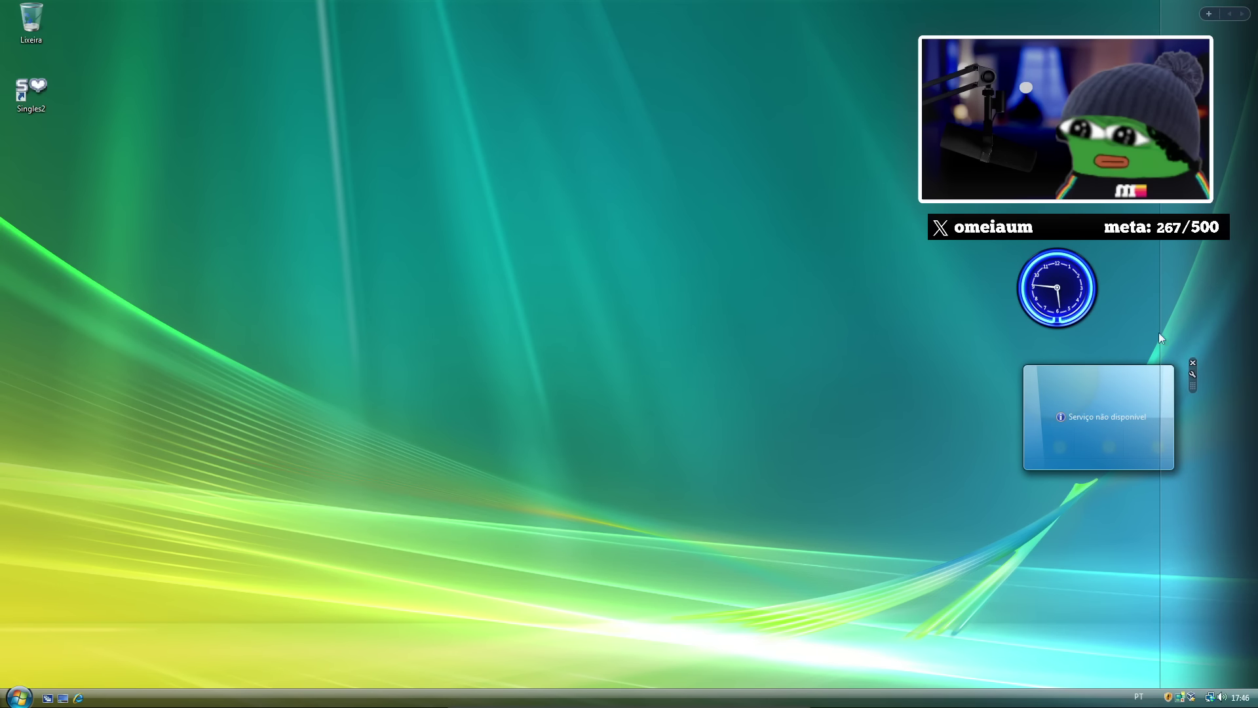
{"action": "left_click", "coordinate": [1194, 361]}
{"action": "mouse_move", "coordinate": [1074, 264]}
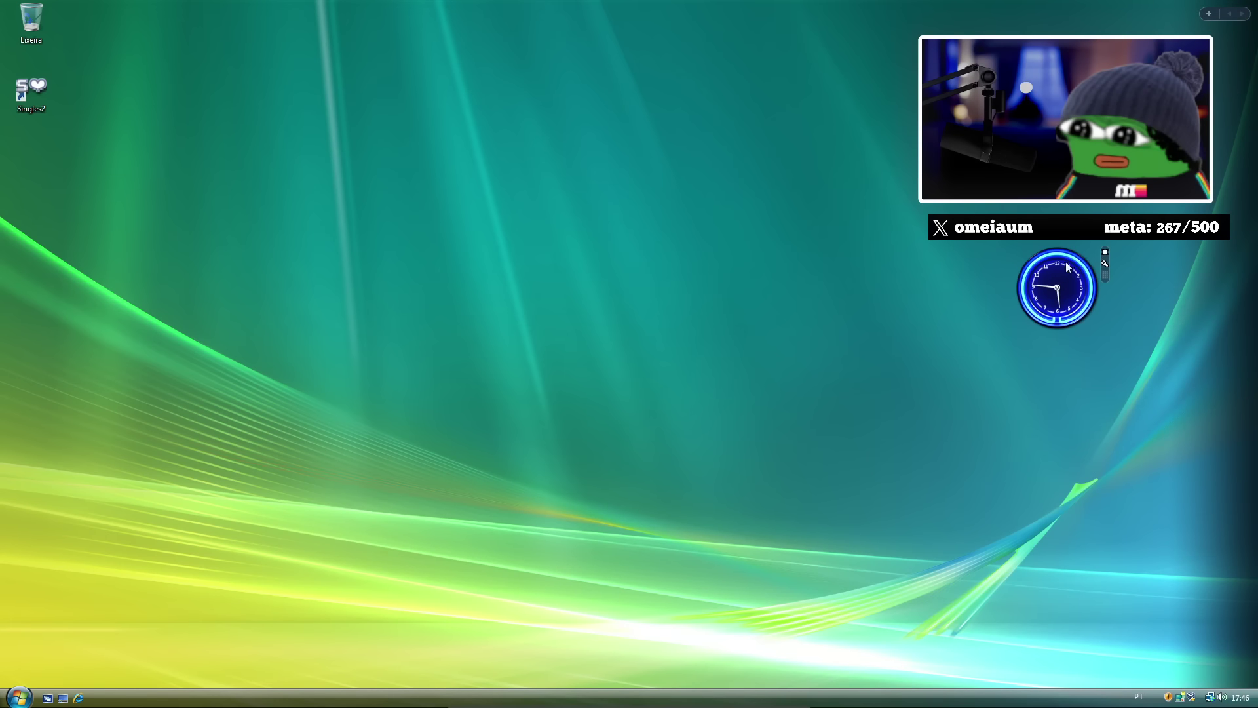
{"action": "left_click_drag", "start_coordinate": [1067, 266], "coordinate": [852, 49]}
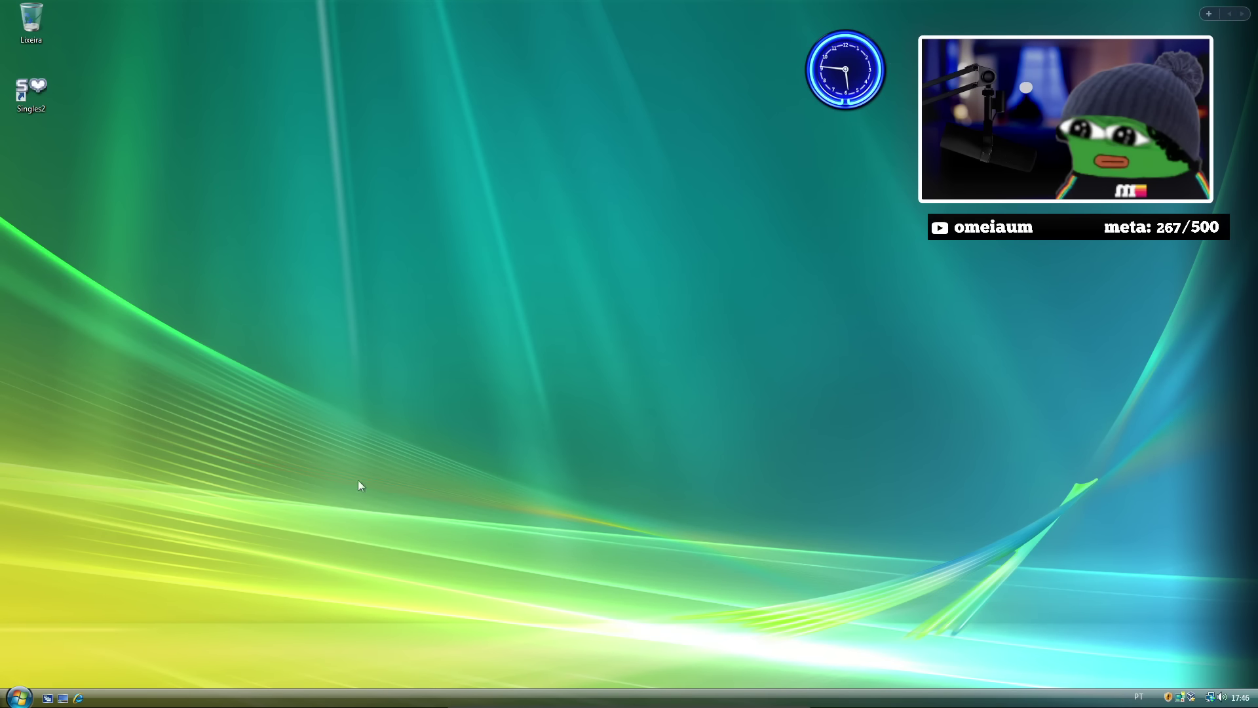
Send the Singles2 shortcut to the Lixeira, look inside the bin, and empty it permanently.
{"action": "left_click_drag", "start_coordinate": [30, 92], "coordinate": [31, 20]}
{"action": "double_click", "coordinate": [31, 20]}
{"action": "left_click", "coordinate": [542, 43]}
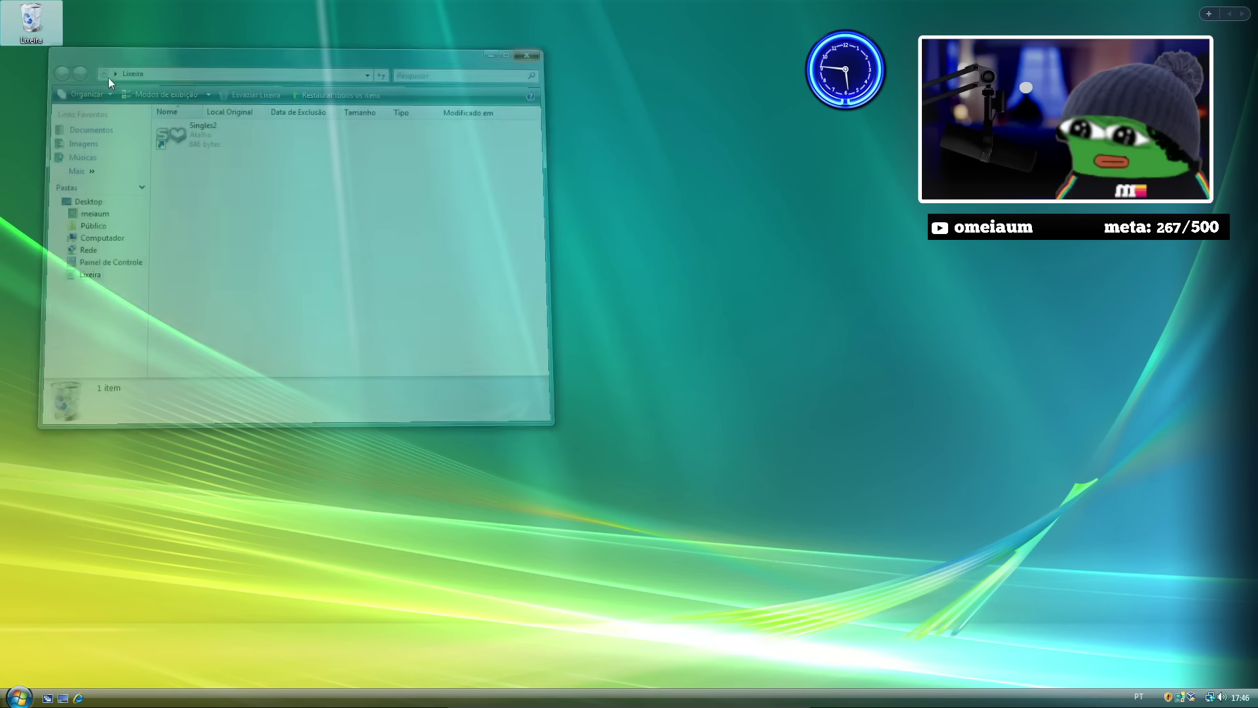
{"action": "right_click", "coordinate": [27, 29]}
{"action": "left_click", "coordinate": [90, 66]}
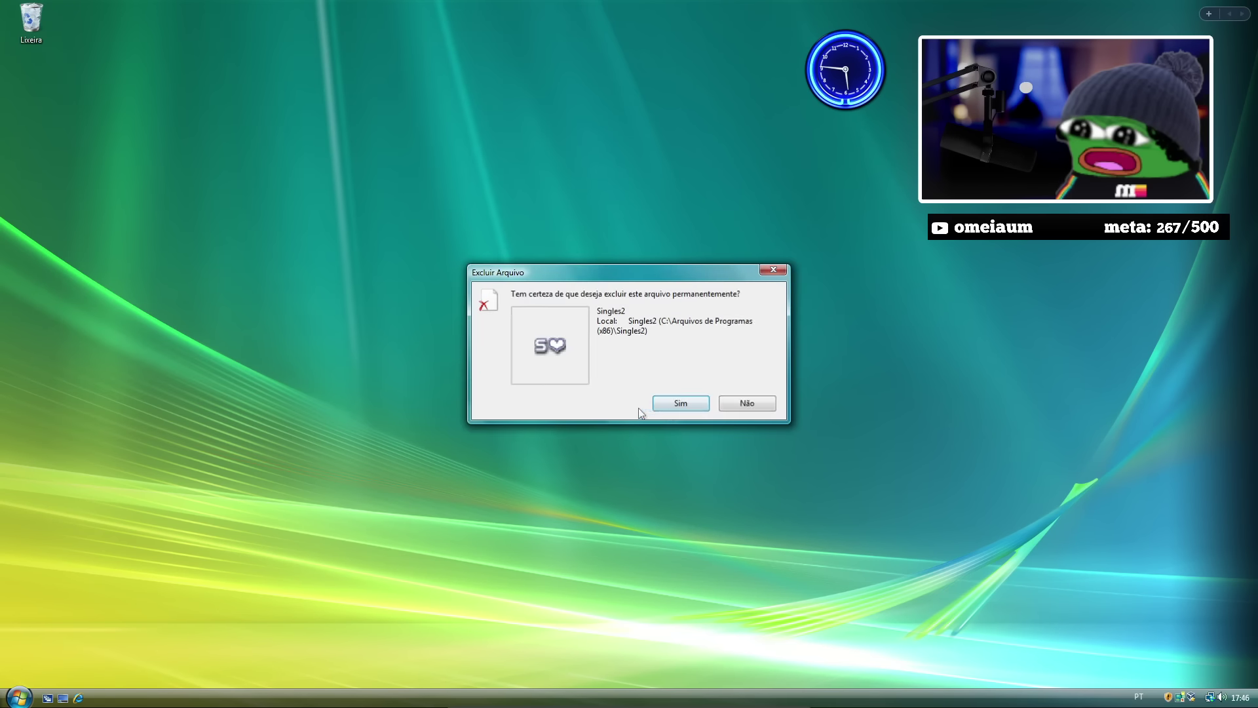
{"action": "left_click", "coordinate": [667, 401]}
Launch Internet Explorer, switch back and forth between its window and the desktop, and close the browser.
{"action": "left_click", "coordinate": [48, 700]}
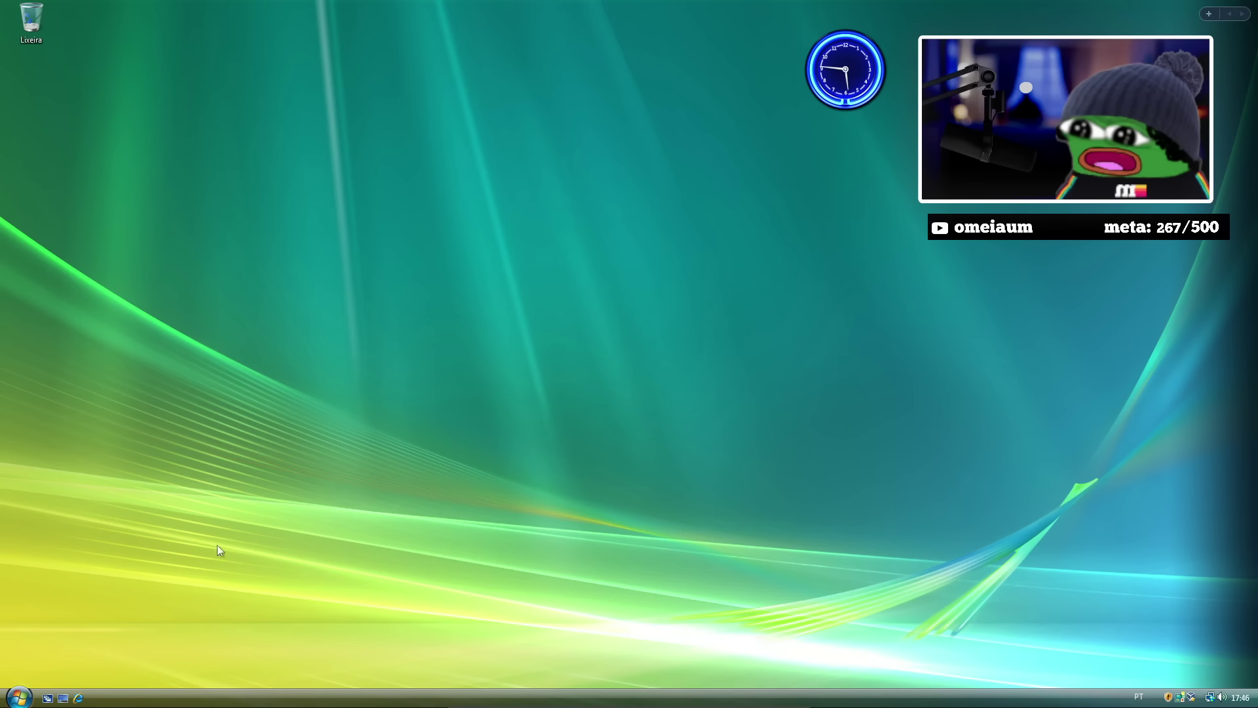
{"action": "left_click", "coordinate": [78, 699]}
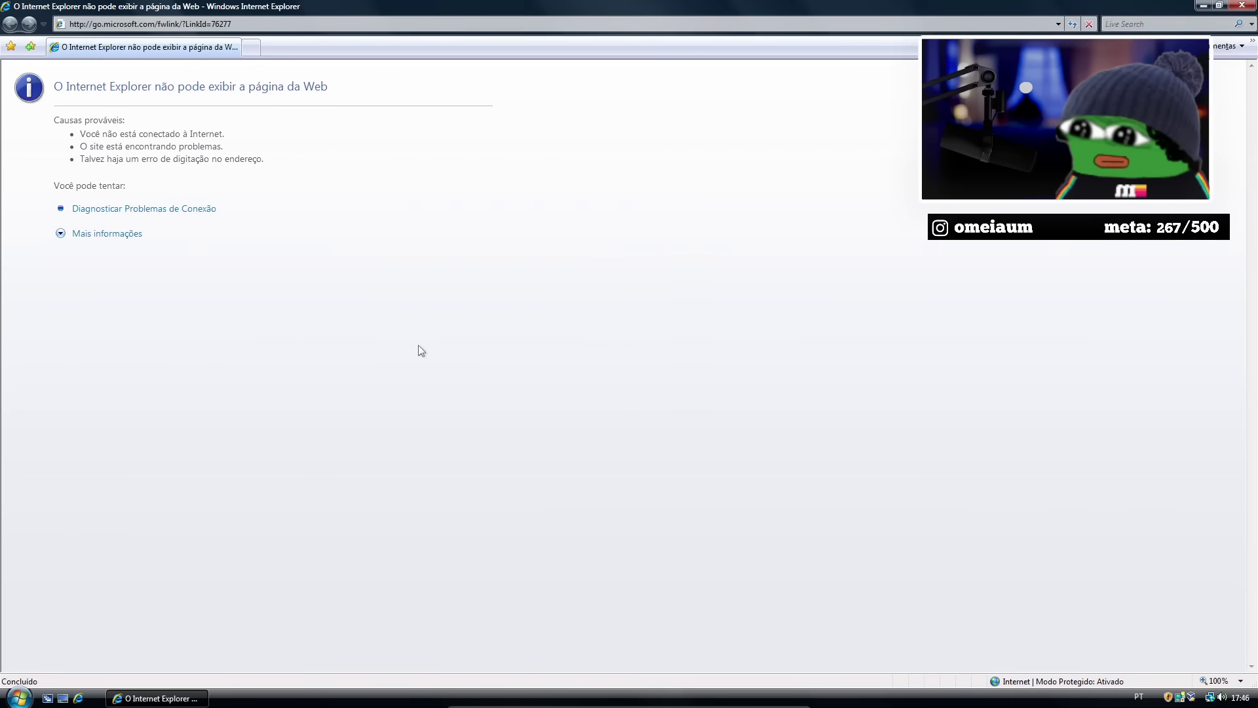
{"action": "key", "text": "alt+Tab"}
{"action": "key", "text": "alt+Tab"}
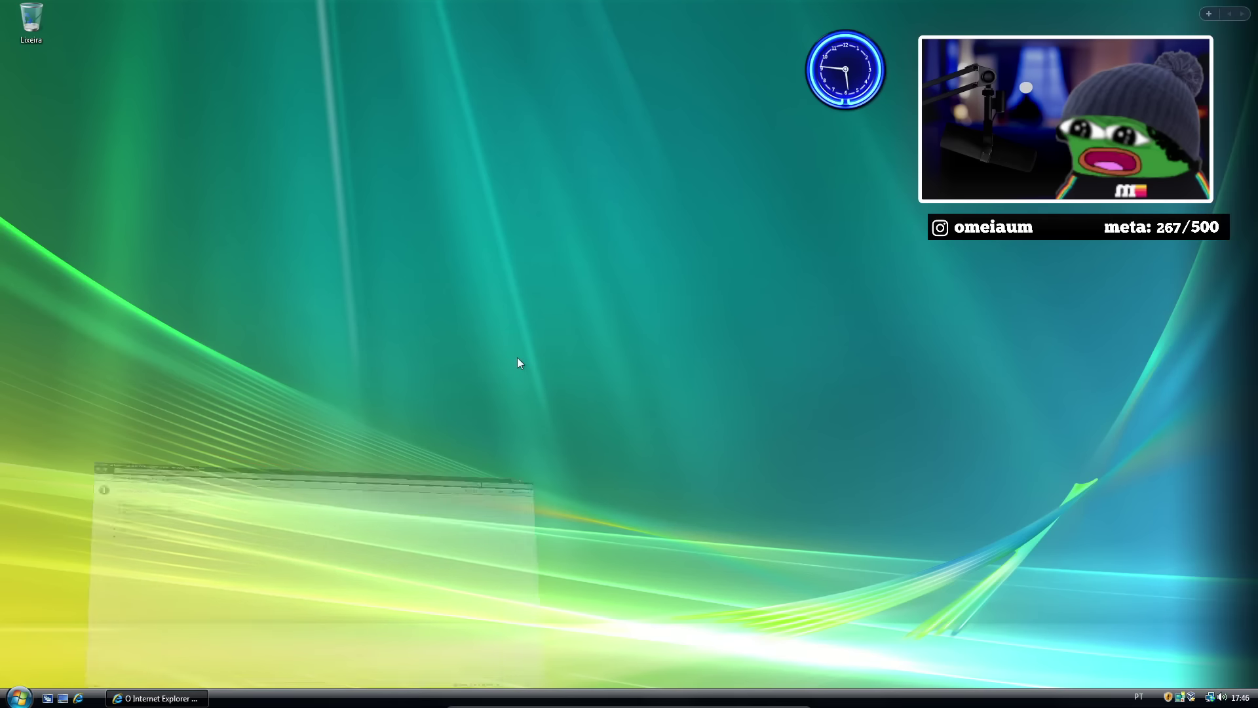
{"action": "key", "text": "alt+Tab"}
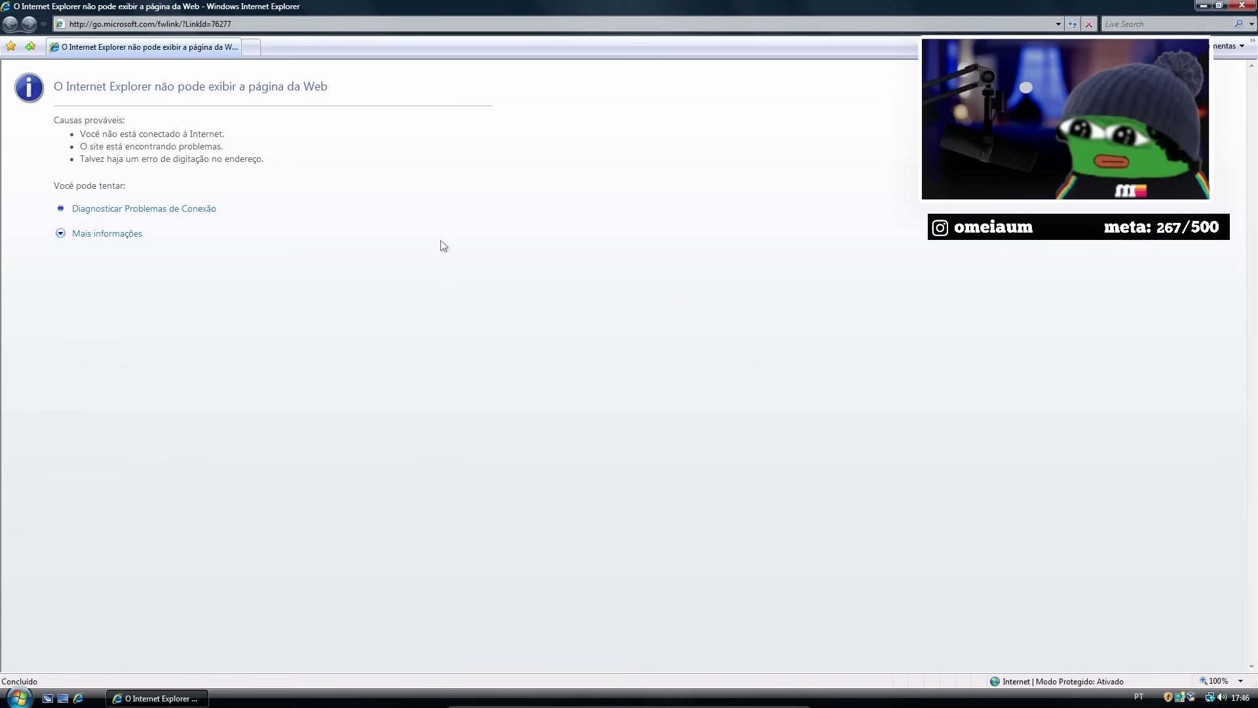
{"action": "left_click", "coordinate": [1242, 6]}
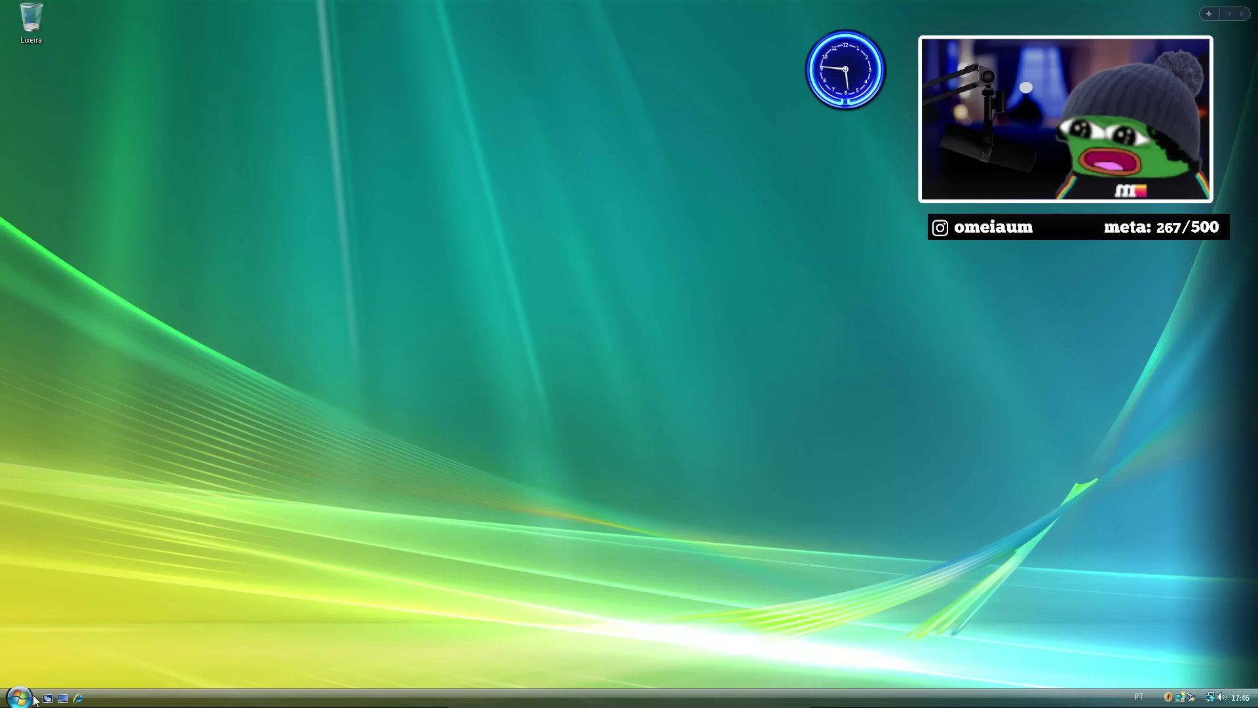
View the contents of the Documentos folder, close it, and open the Imagens folder.
{"action": "left_click", "coordinate": [32, 699]}
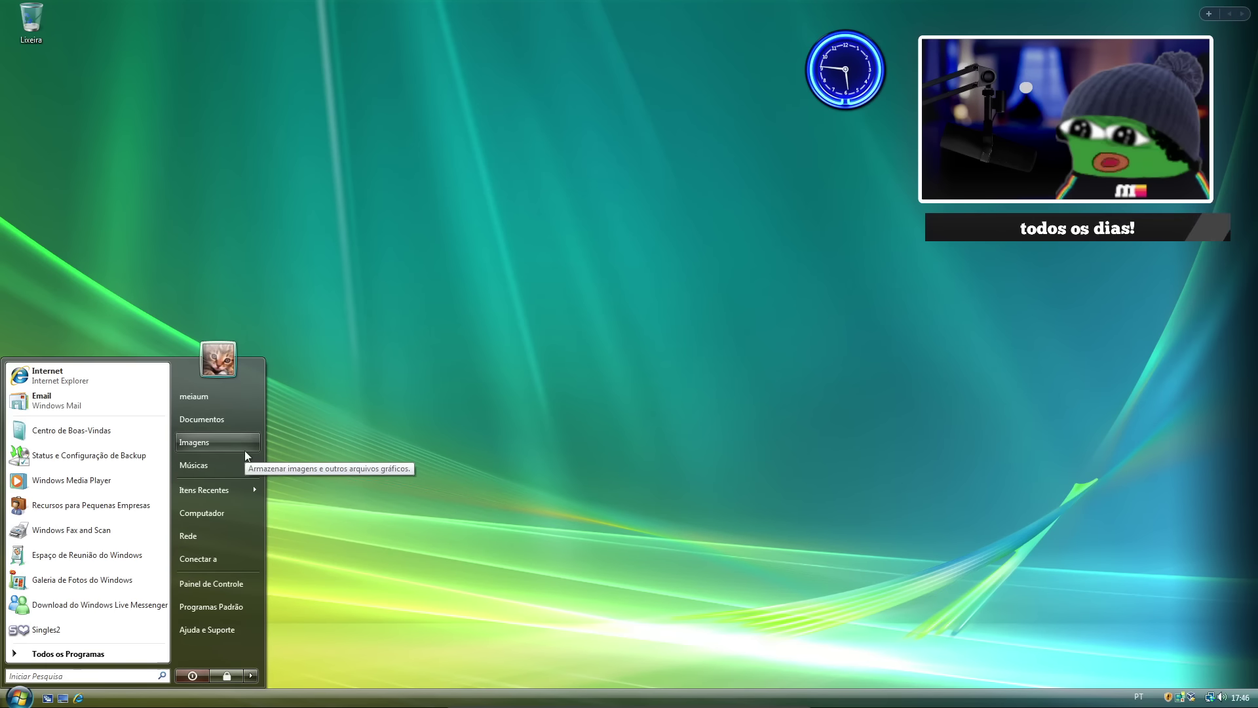
{"action": "left_click", "coordinate": [601, 302]}
{"action": "left_click", "coordinate": [17, 698]}
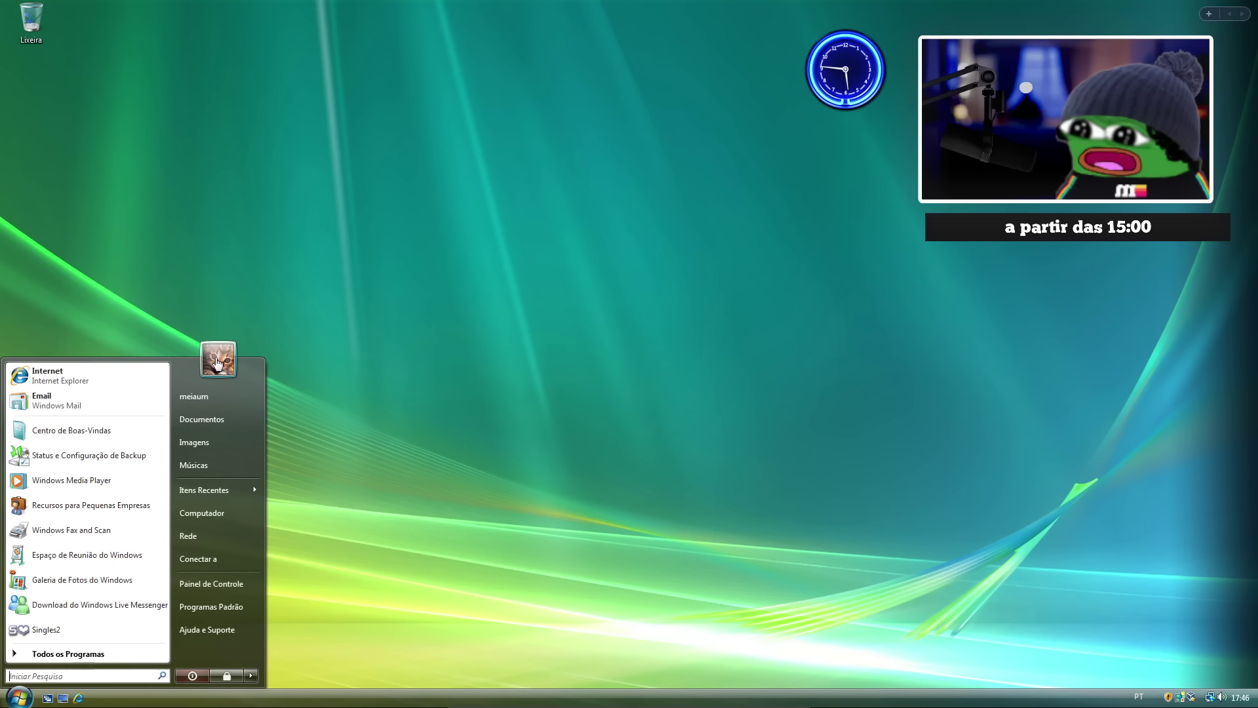
{"action": "left_click", "coordinate": [221, 418]}
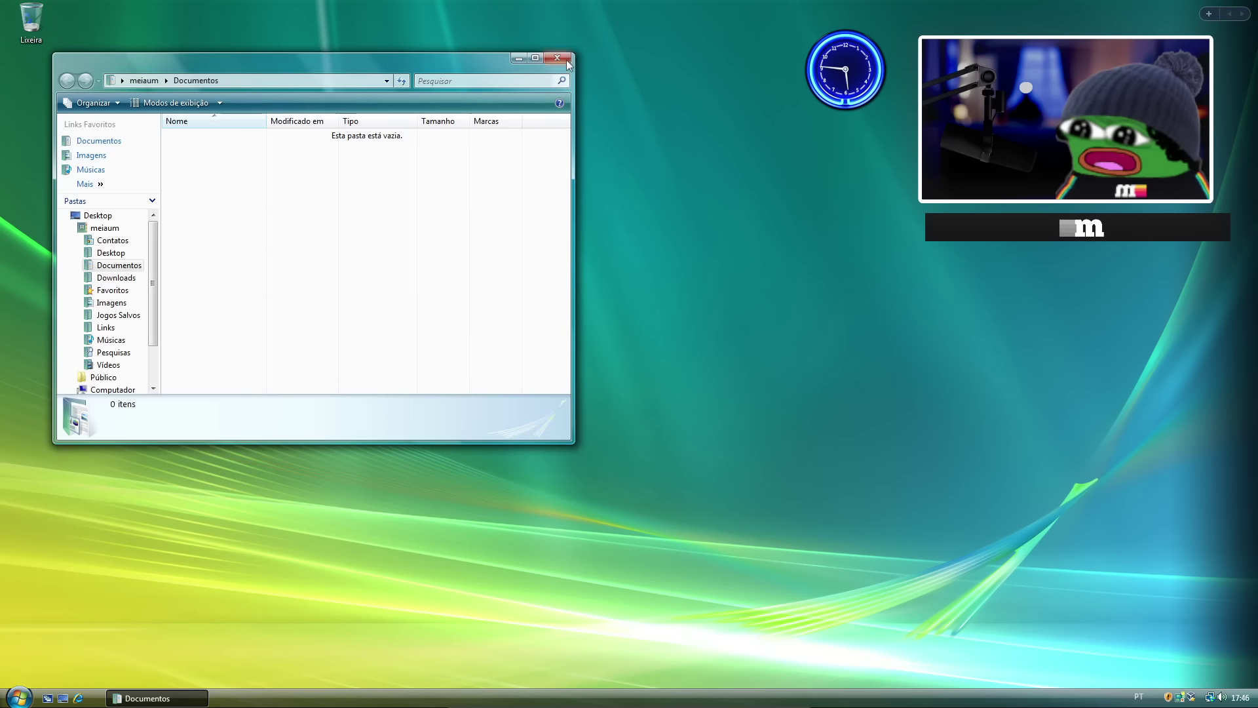
{"action": "left_click", "coordinate": [558, 58]}
{"action": "left_click", "coordinate": [16, 697]}
{"action": "left_click", "coordinate": [203, 448]}
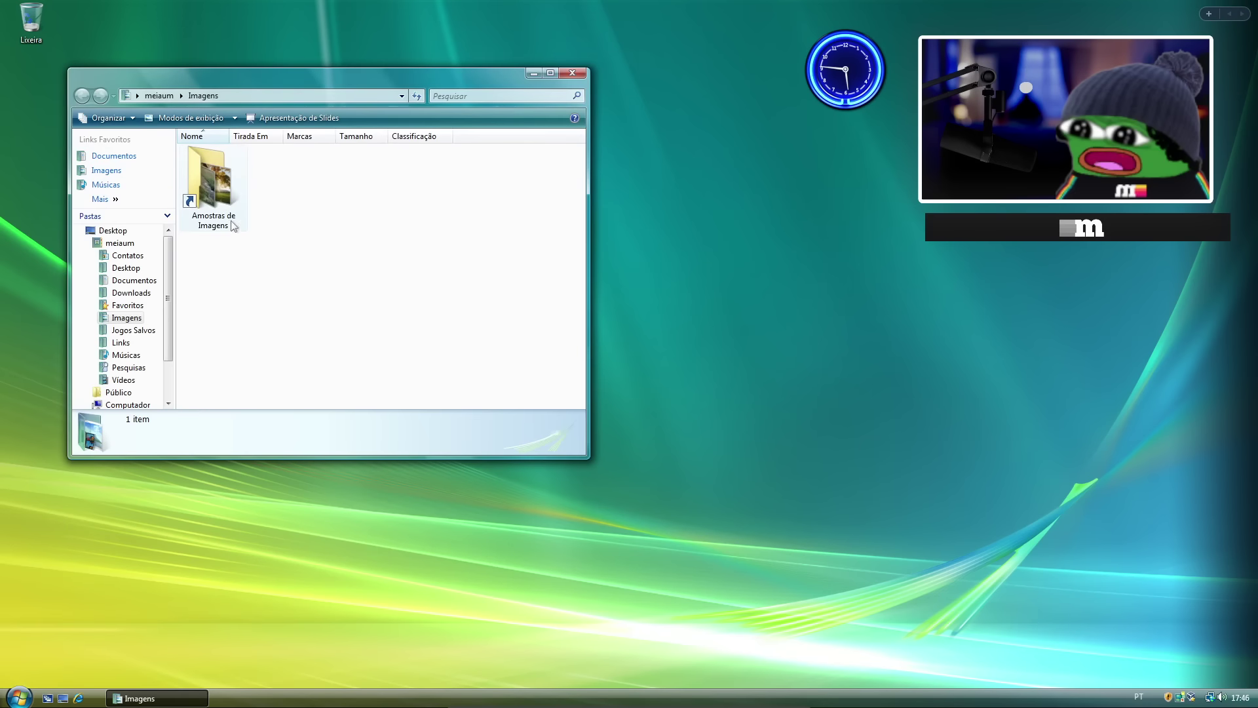
Open the Antílope Órix picture from the Amostras de Imagens folder, then reposition and narrow the photo viewer window.
{"action": "double_click", "coordinate": [230, 225]}
{"action": "double_click", "coordinate": [206, 188]}
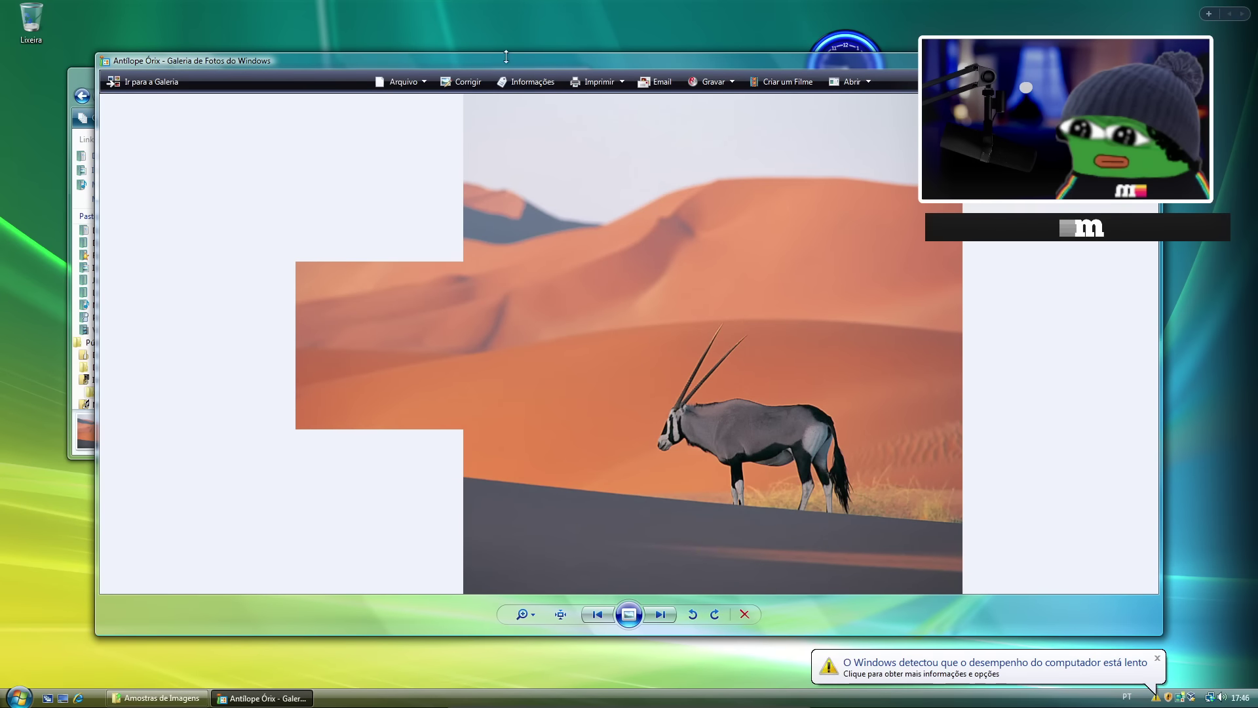
{"action": "left_click_drag", "start_coordinate": [1049, 60], "coordinate": [1017, 49]}
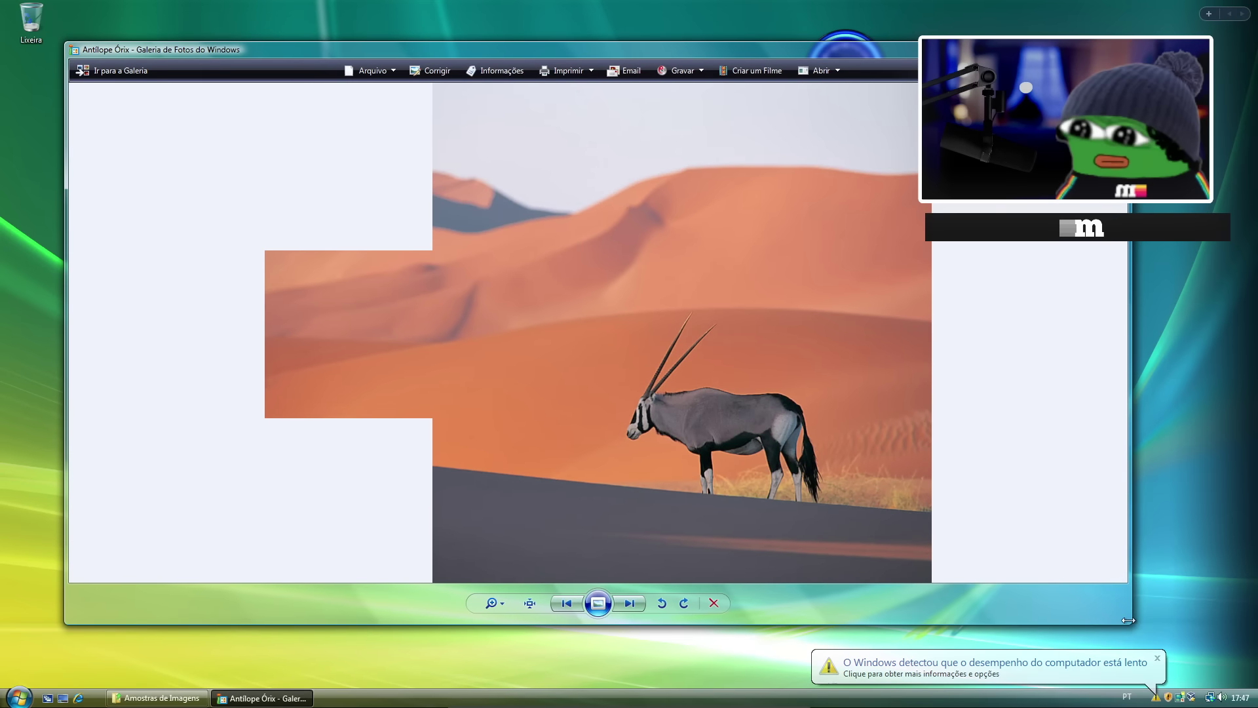
{"action": "left_click_drag", "start_coordinate": [1127, 620], "coordinate": [1063, 620]}
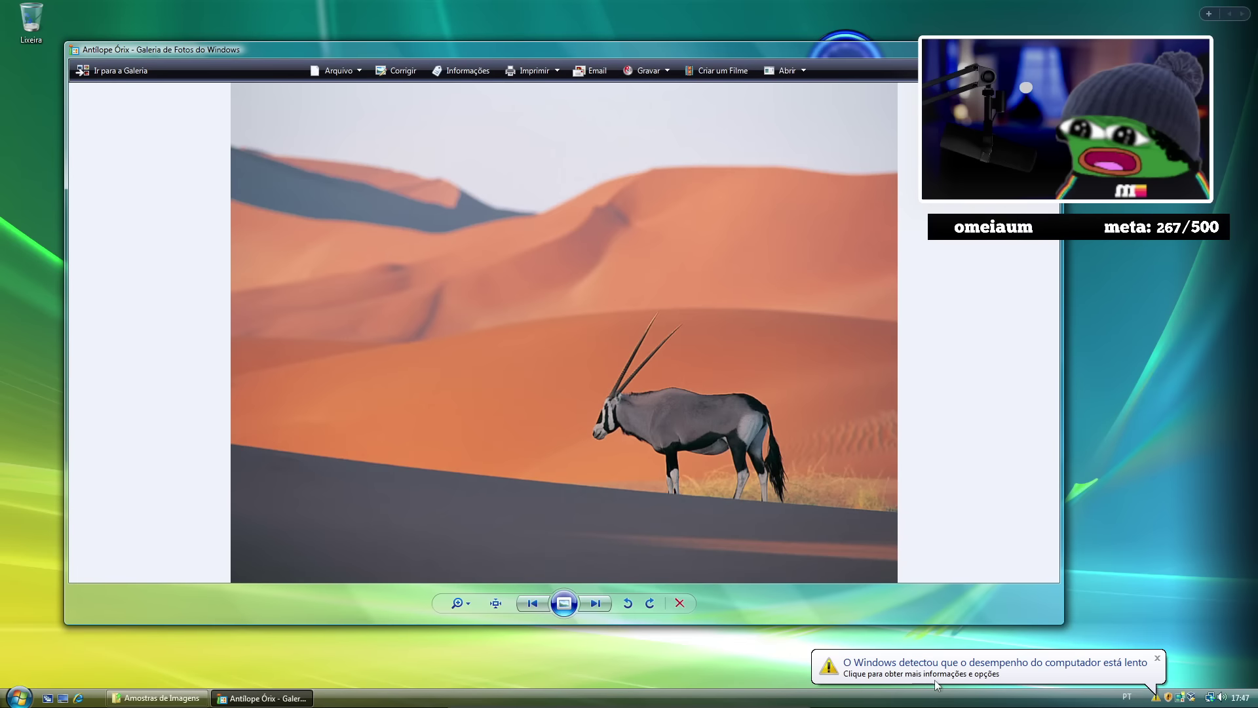
Page forward through the sample pictures in the photo viewer and close the viewer.
{"action": "left_click", "coordinate": [595, 604]}
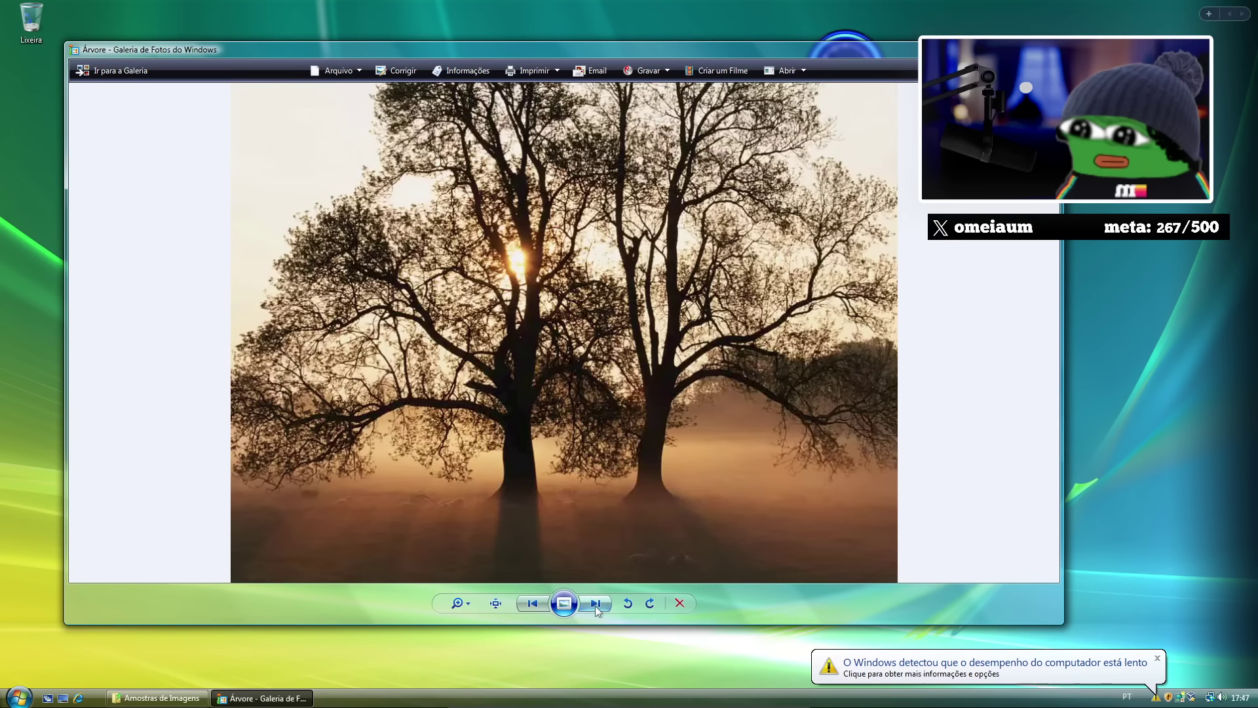
{"action": "left_click", "coordinate": [595, 605]}
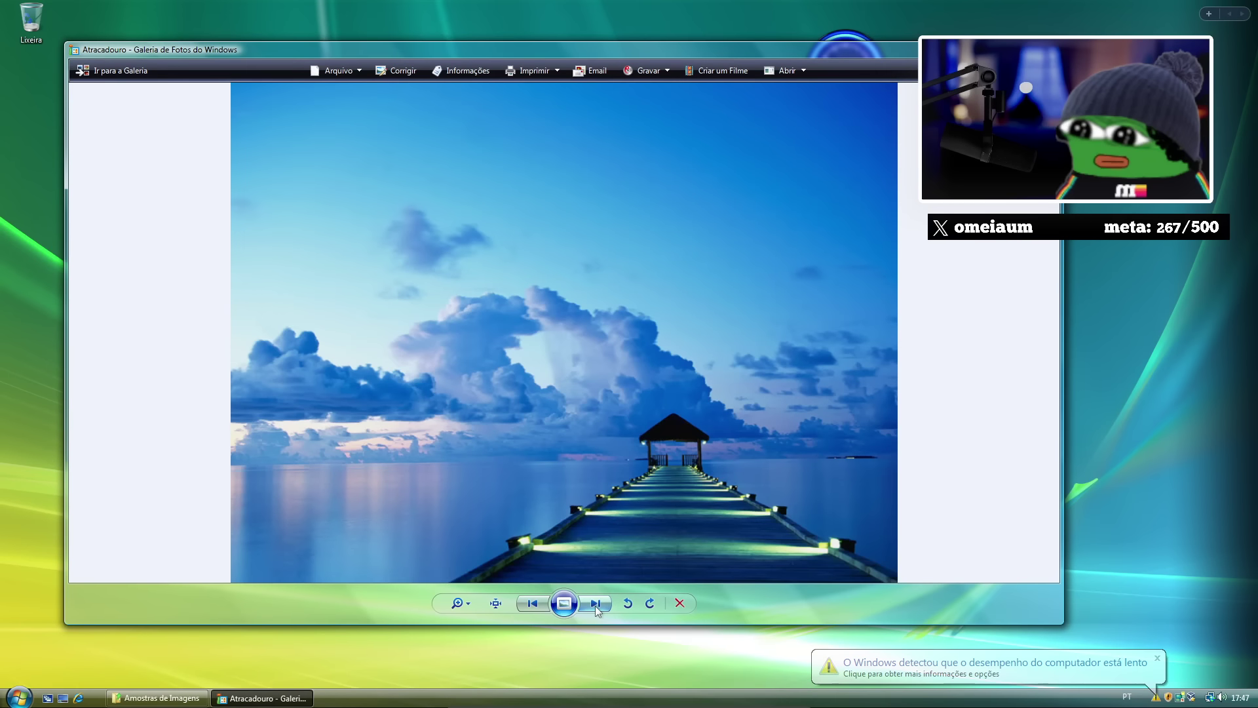
{"action": "left_click", "coordinate": [595, 605]}
{"action": "left_click", "coordinate": [595, 604]}
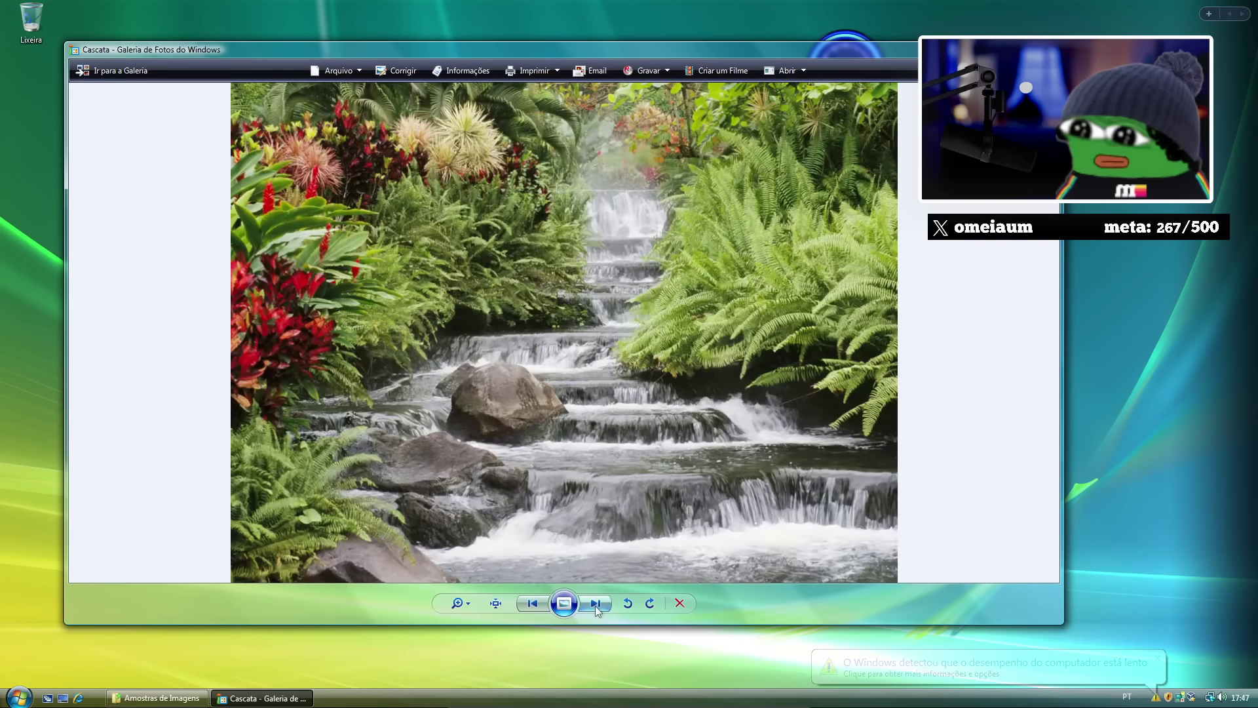
{"action": "left_click", "coordinate": [595, 605]}
{"action": "left_click", "coordinate": [595, 605]}
{"action": "left_click", "coordinate": [595, 604]}
{"action": "left_click", "coordinate": [596, 604]}
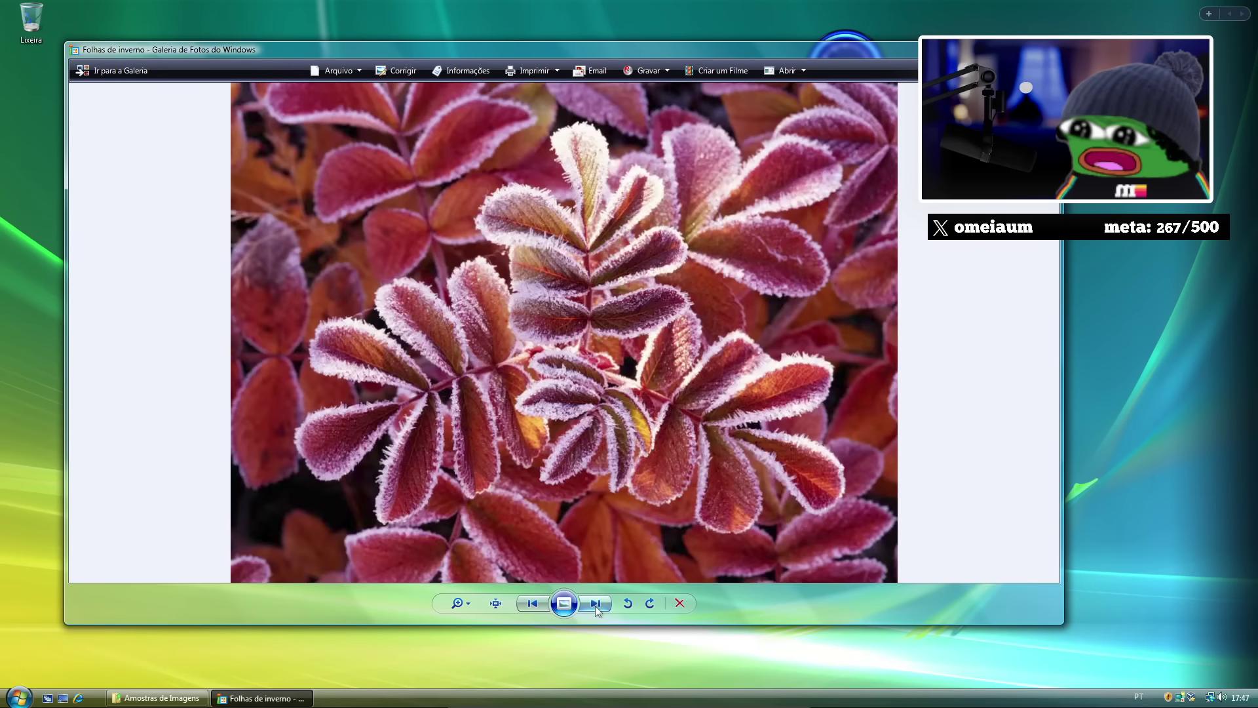
{"action": "left_click", "coordinate": [595, 604]}
{"action": "left_click", "coordinate": [595, 604]}
{"action": "left_click", "coordinate": [595, 604]}
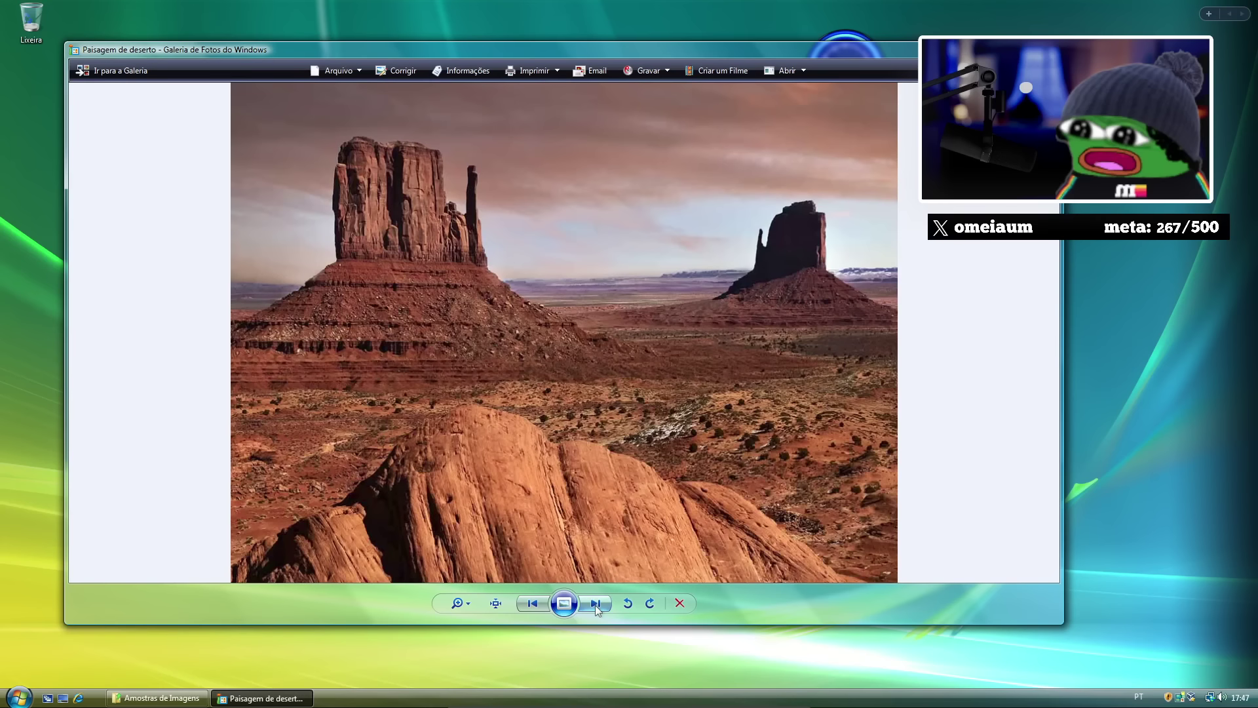
{"action": "left_click", "coordinate": [600, 608]}
{"action": "left_click", "coordinate": [600, 608]}
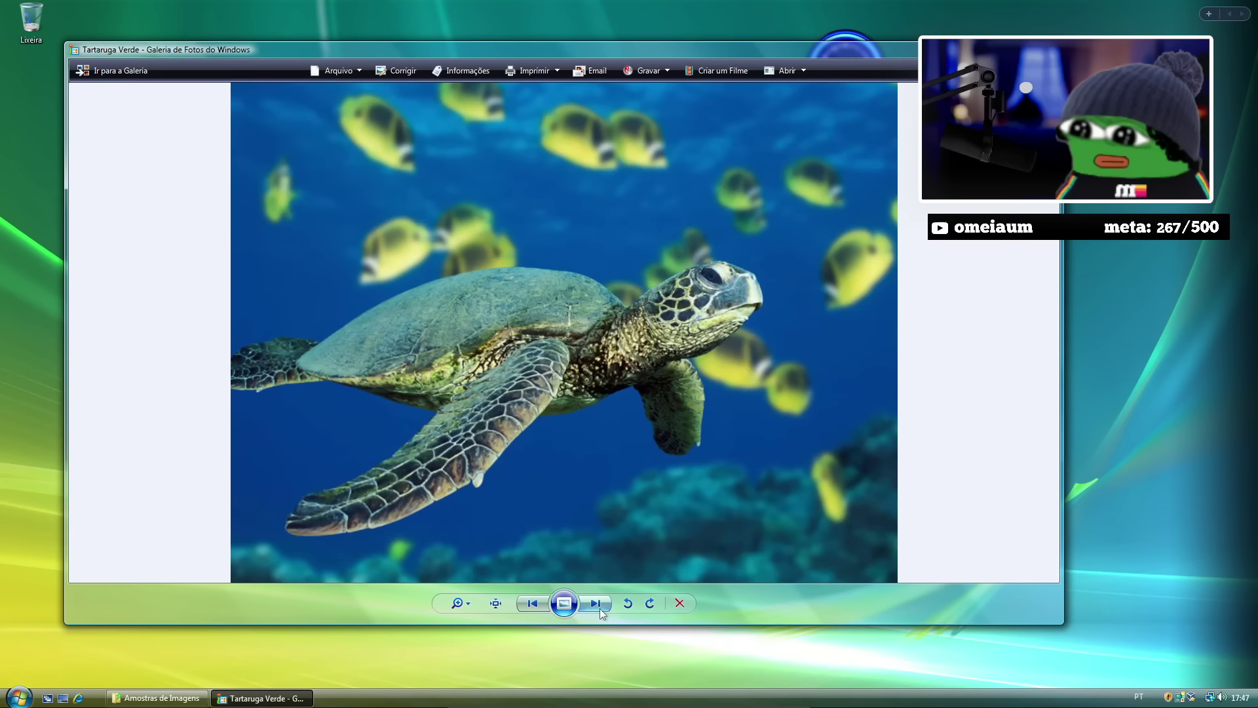
{"action": "left_click", "coordinate": [600, 608]}
{"action": "left_click", "coordinate": [600, 608]}
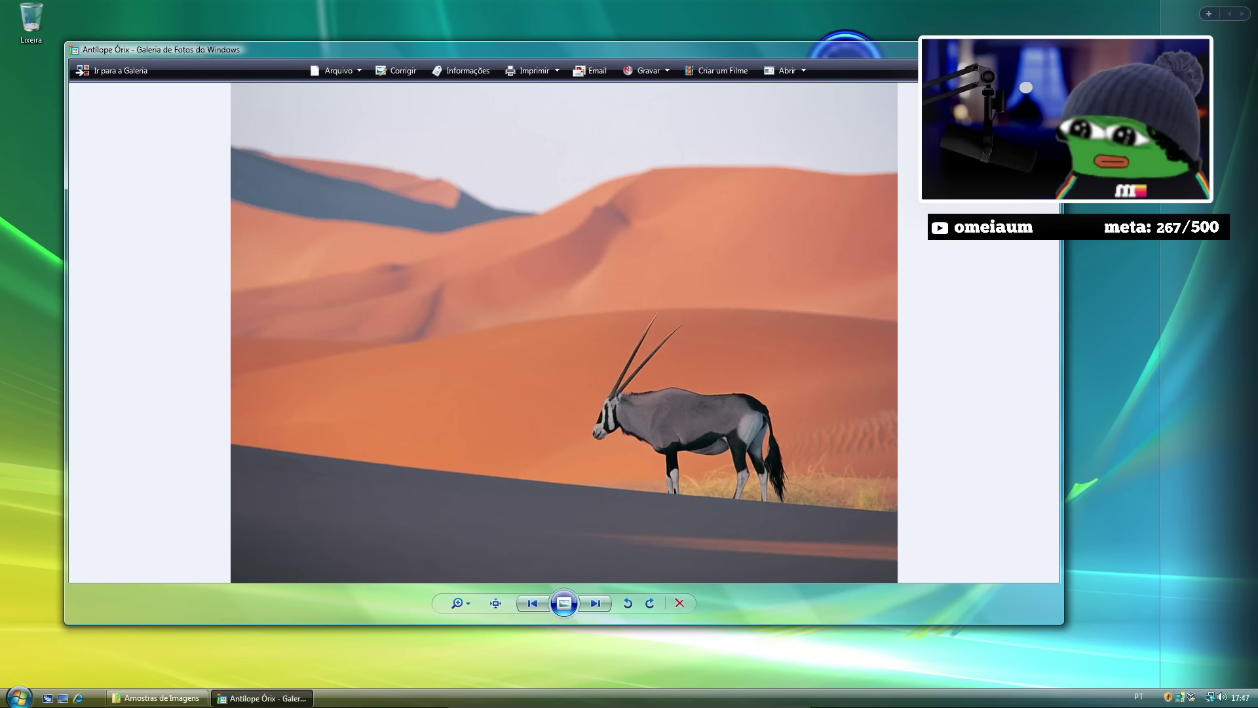
{"action": "left_click", "coordinate": [596, 604]}
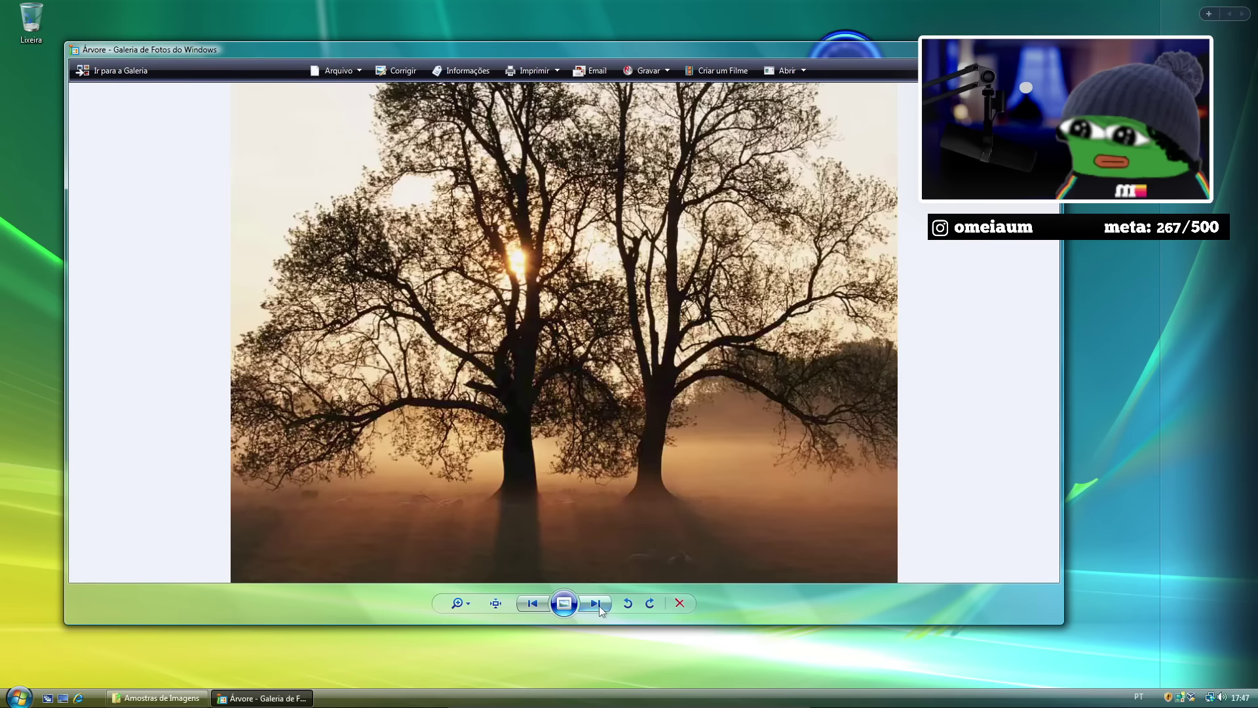
{"action": "left_click", "coordinate": [600, 604]}
{"action": "left_click", "coordinate": [600, 605]}
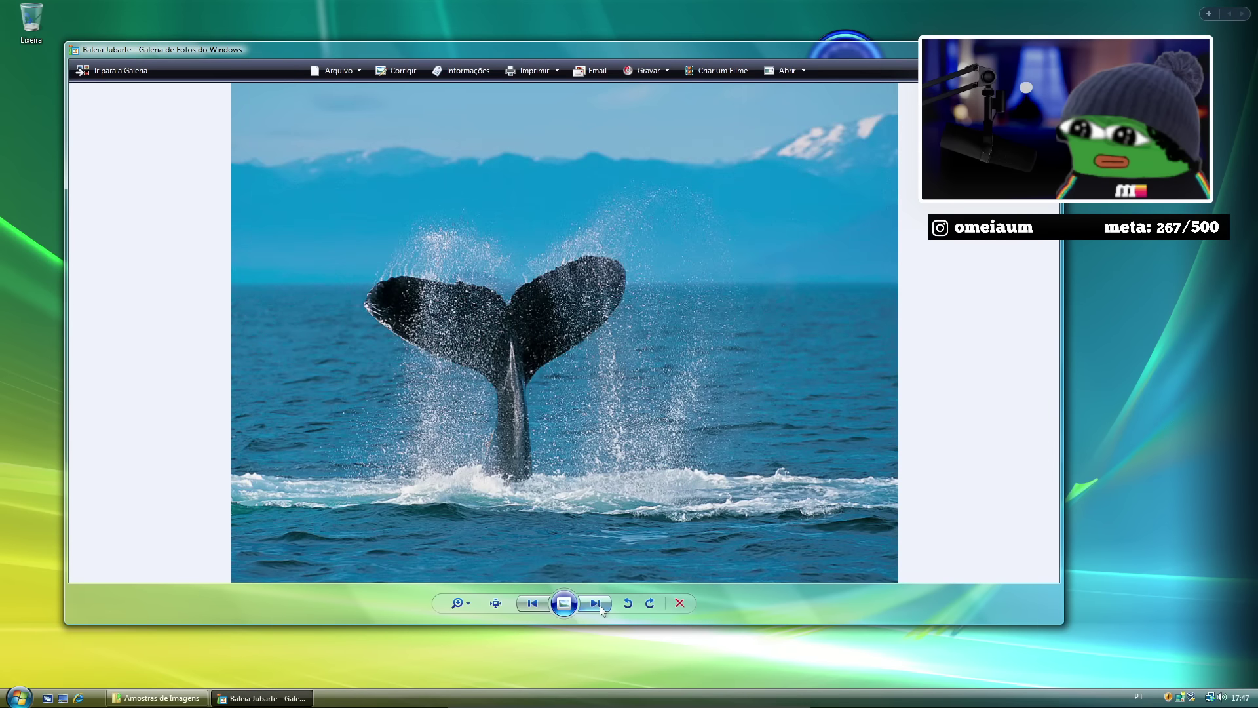
{"action": "left_click", "coordinate": [600, 605]}
{"action": "key", "text": "alt+F4"}
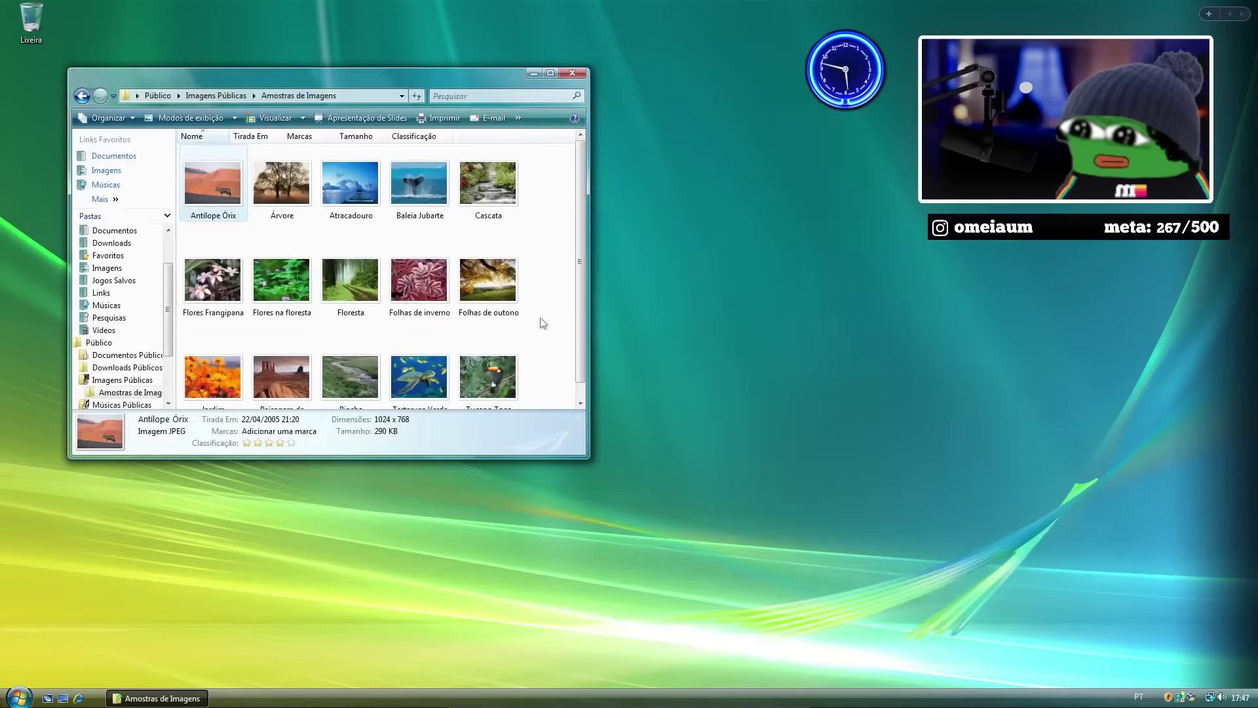
Return to the Imagens folder, open Amostra de Música within Músicas, and maximize the folder window.
{"action": "key", "text": "alt+Left"}
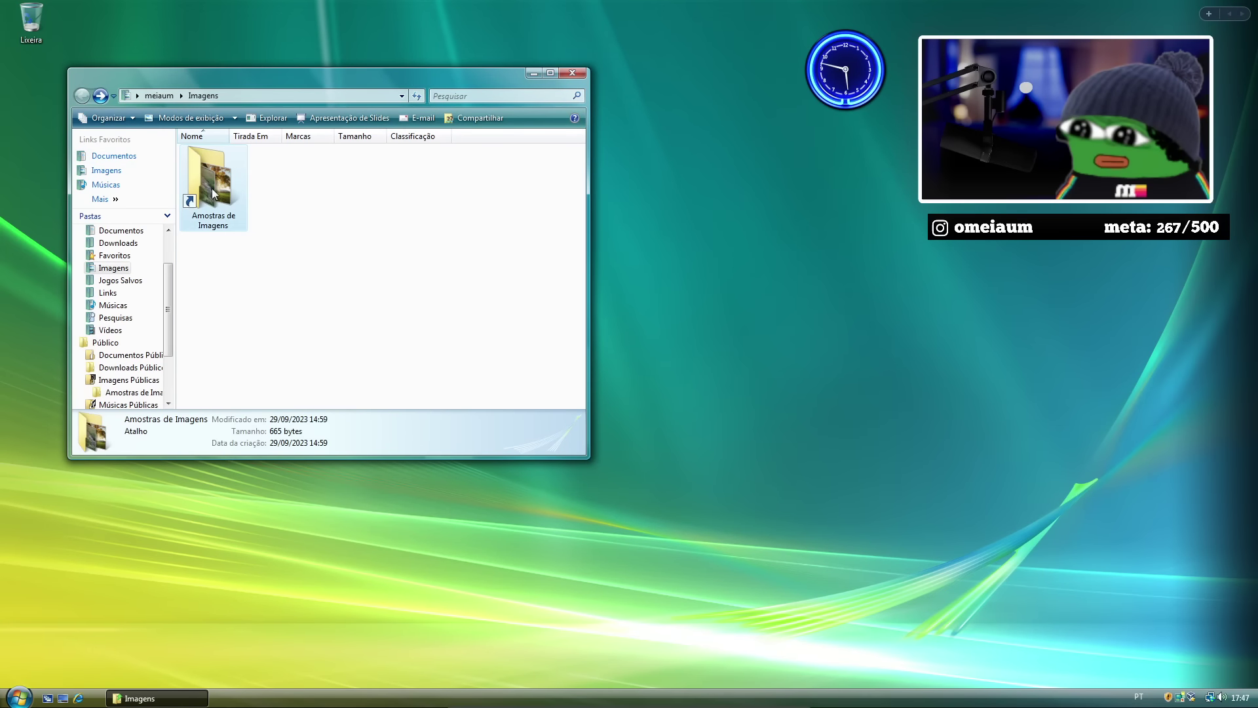
{"action": "left_click", "coordinate": [111, 305]}
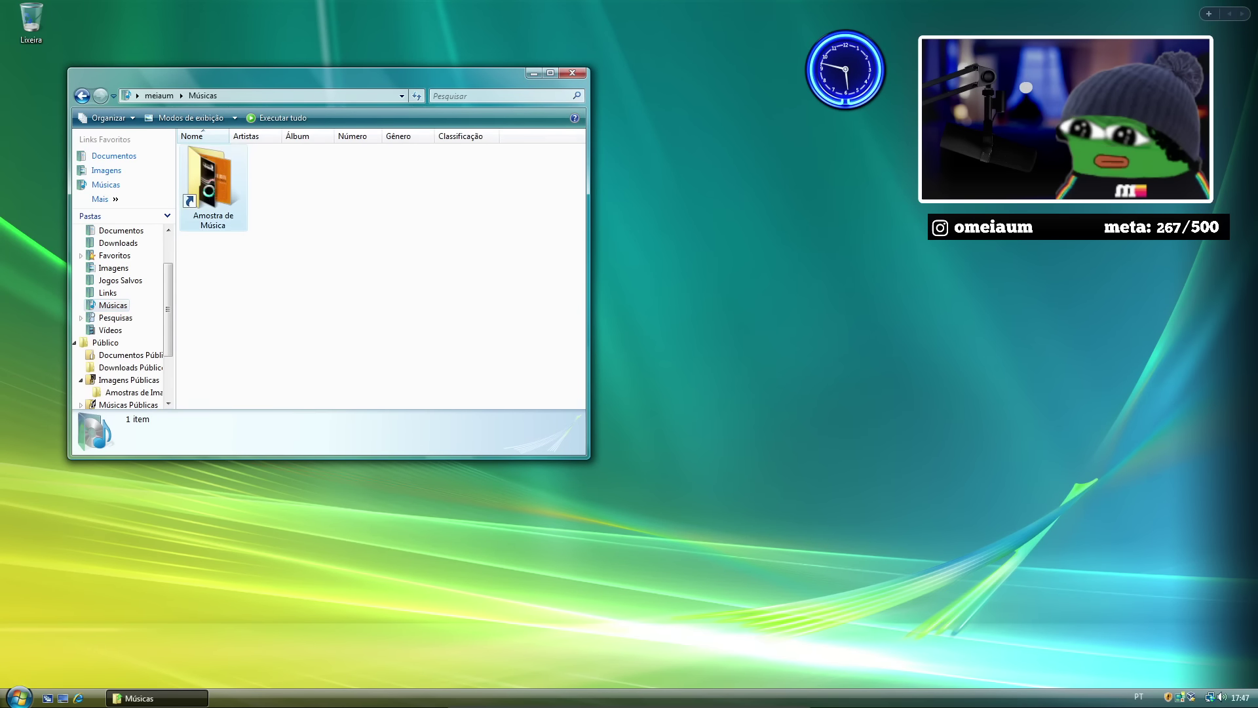
{"action": "double_click", "coordinate": [212, 200]}
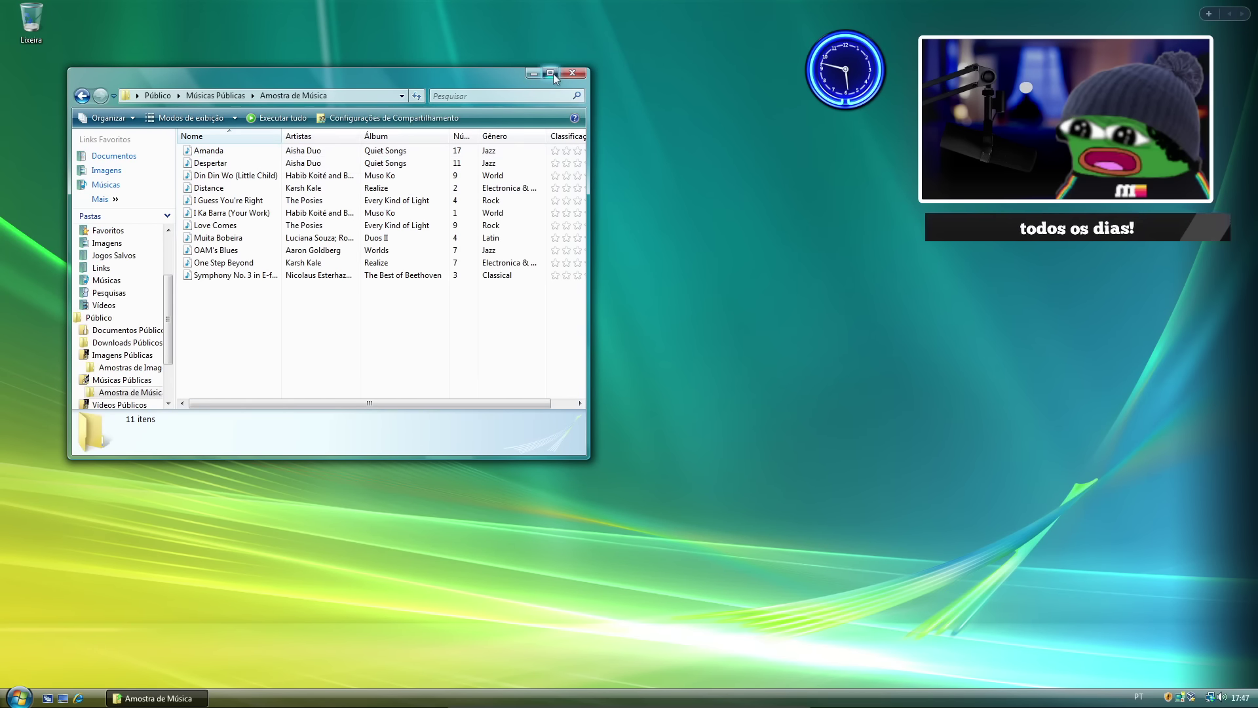
{"action": "key", "text": "alt+space"}
{"action": "key", "text": "x"}
Play the song Amanda, completing the Windows Media Player 11 initial setup, then raise the volume and close the player.
{"action": "double_click", "coordinate": [135, 79]}
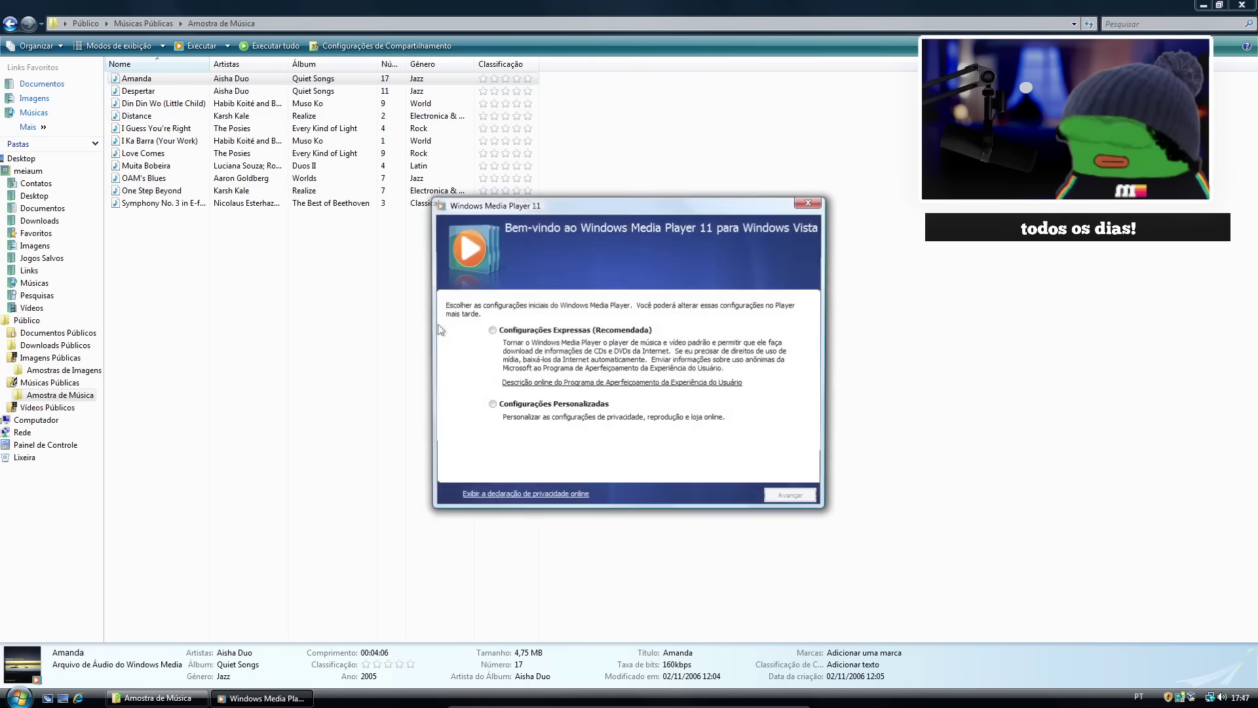
{"action": "left_click", "coordinate": [793, 495]}
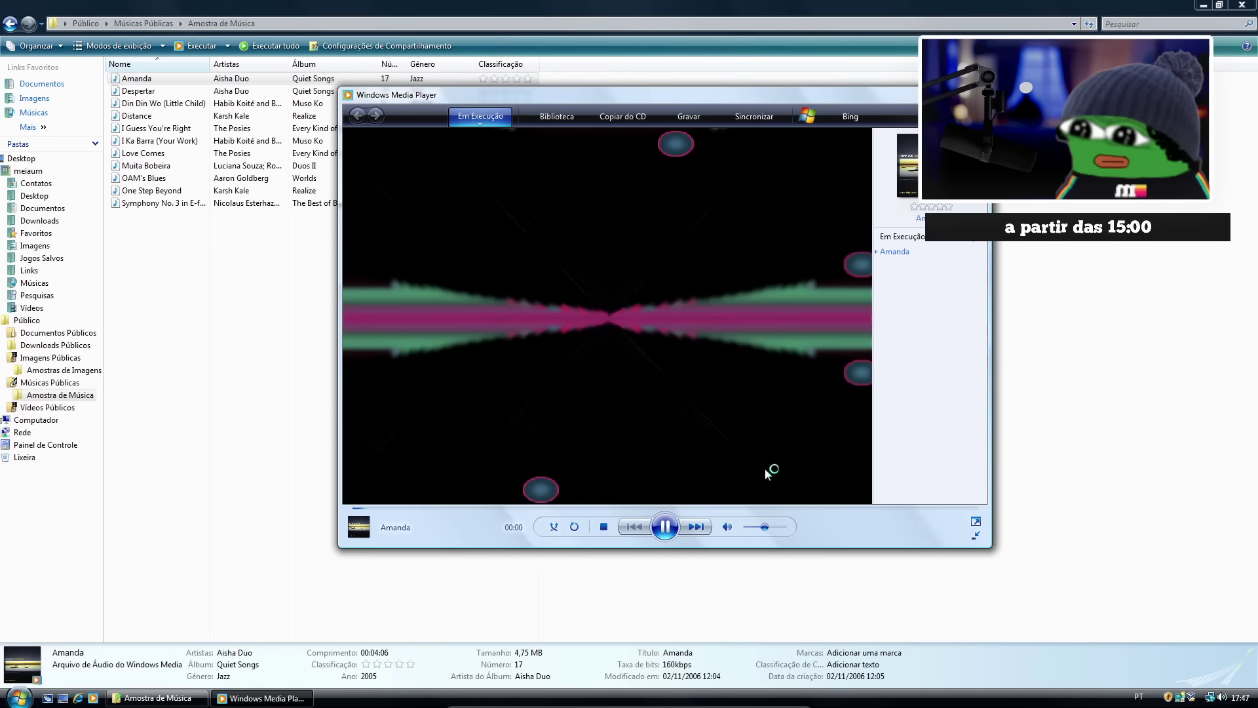
{"action": "left_click_drag", "start_coordinate": [764, 527], "coordinate": [781, 528]}
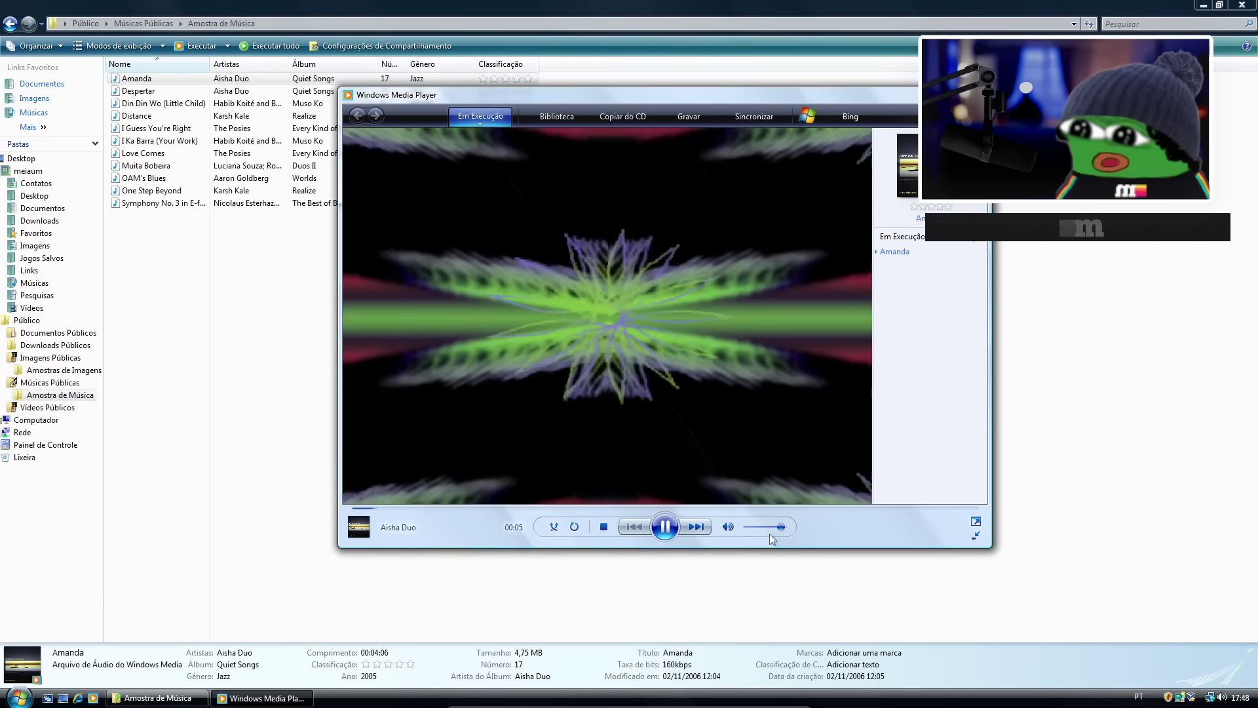
{"action": "left_click_drag", "start_coordinate": [683, 92], "coordinate": [538, 122]}
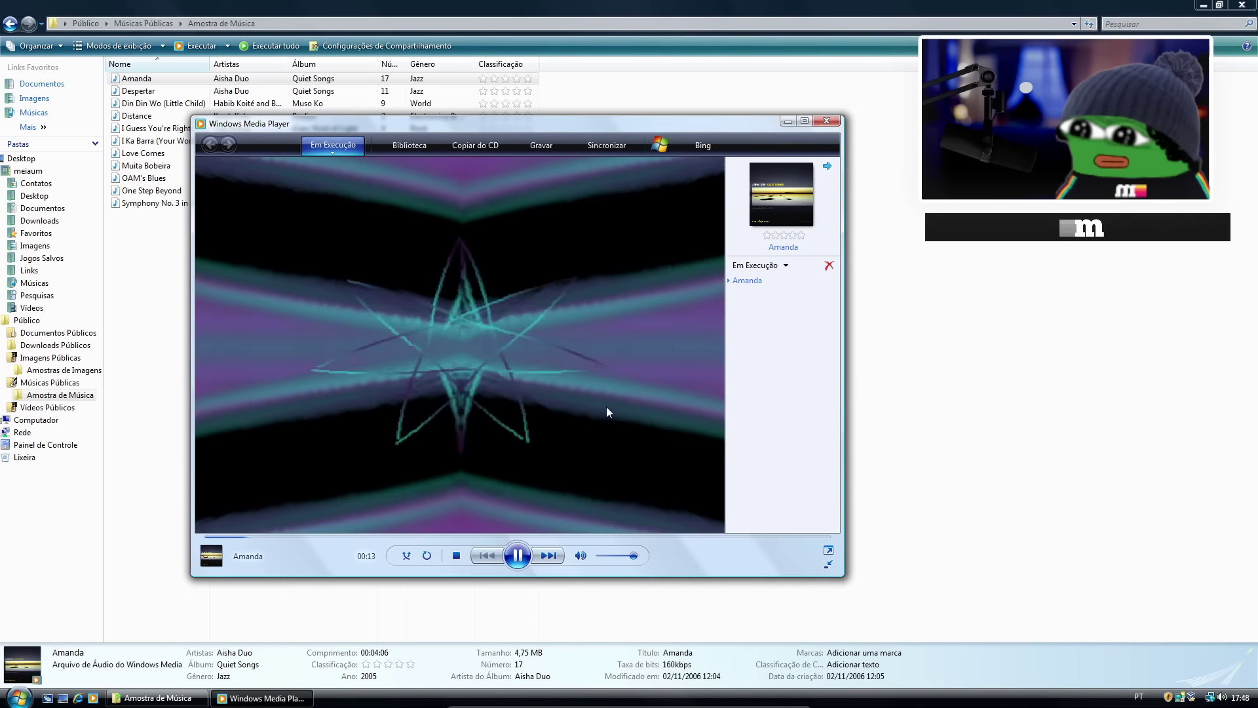
{"action": "left_click", "coordinate": [838, 123]}
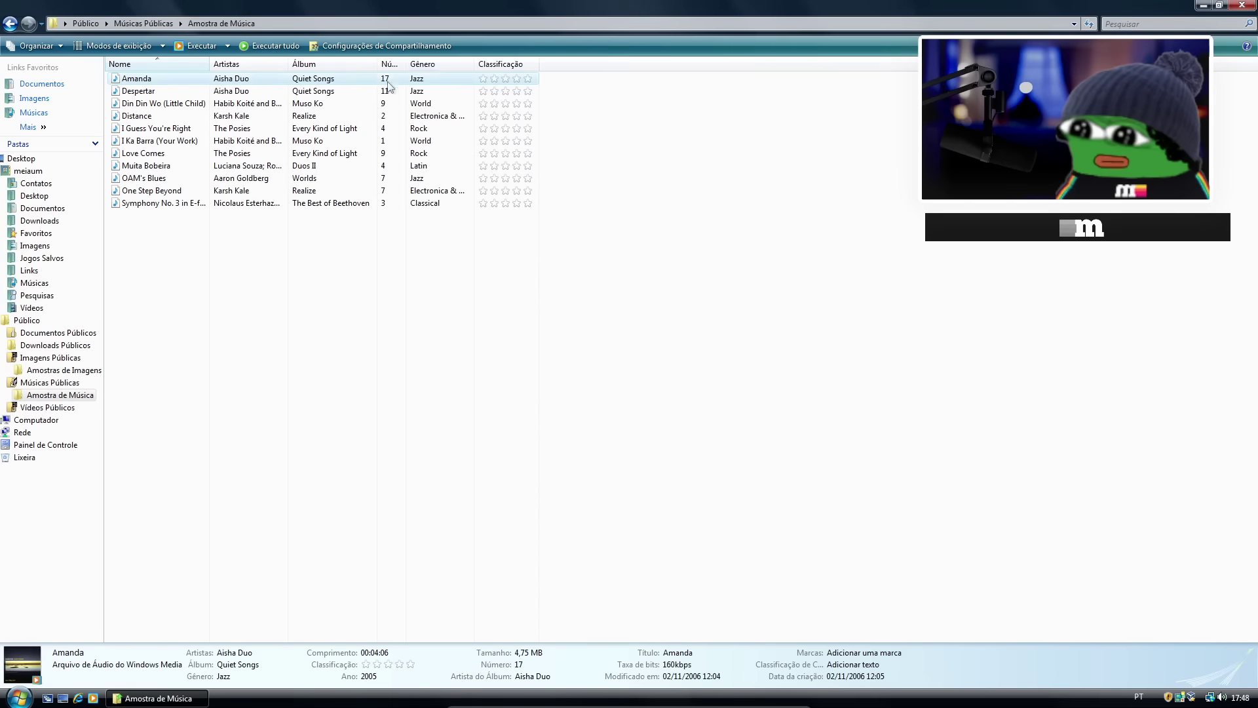
Play Din Din Wo (Little Child), lower the player's volume, and close the player.
{"action": "double_click", "coordinate": [354, 91]}
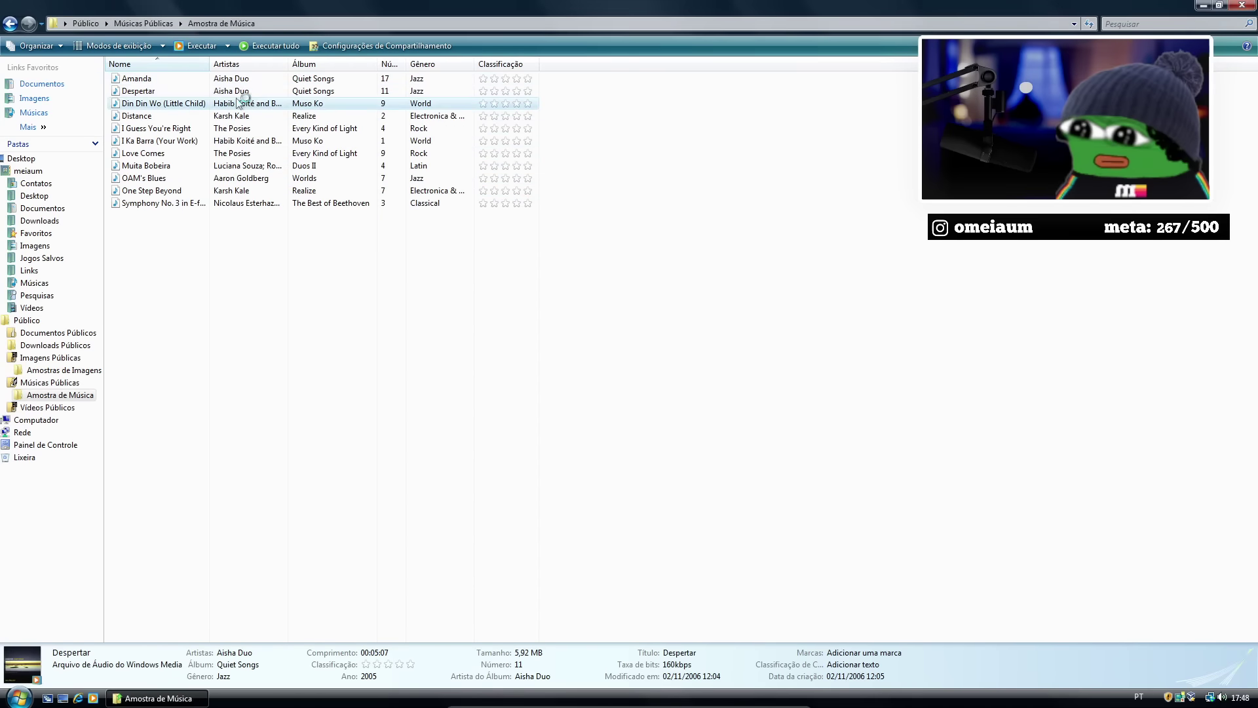
{"action": "double_click", "coordinate": [240, 103]}
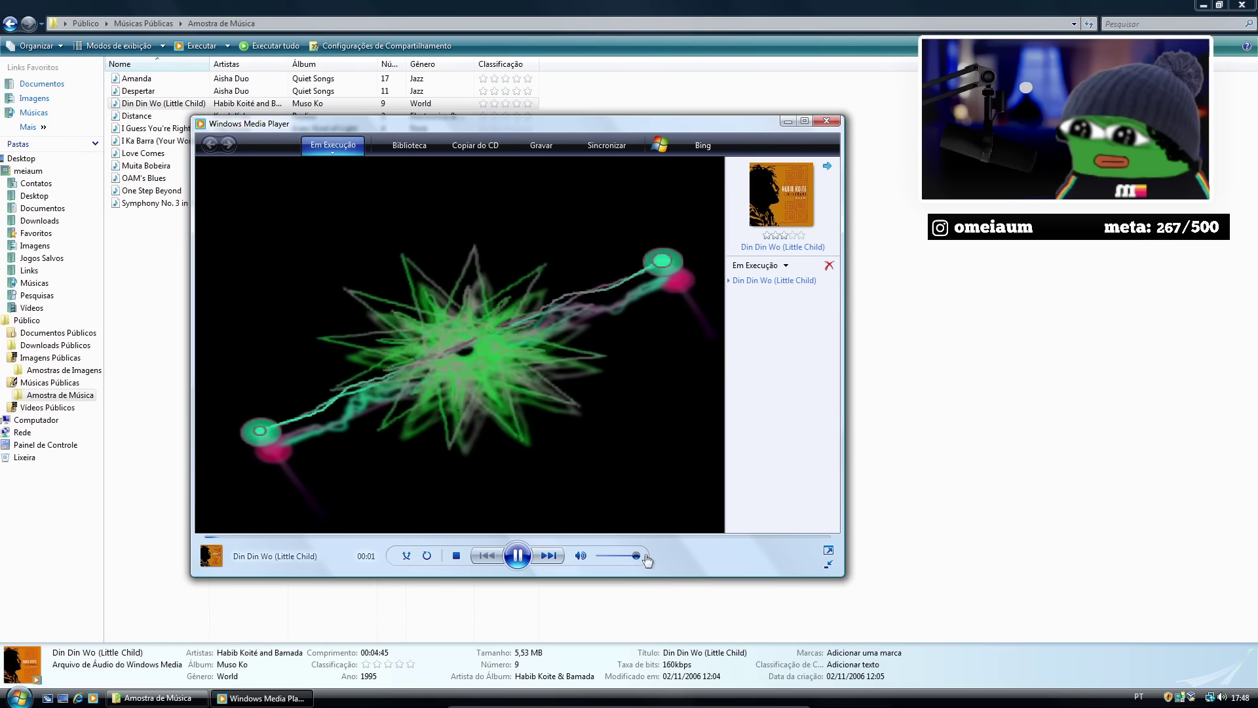
{"action": "left_click_drag", "start_coordinate": [641, 558], "coordinate": [616, 557]}
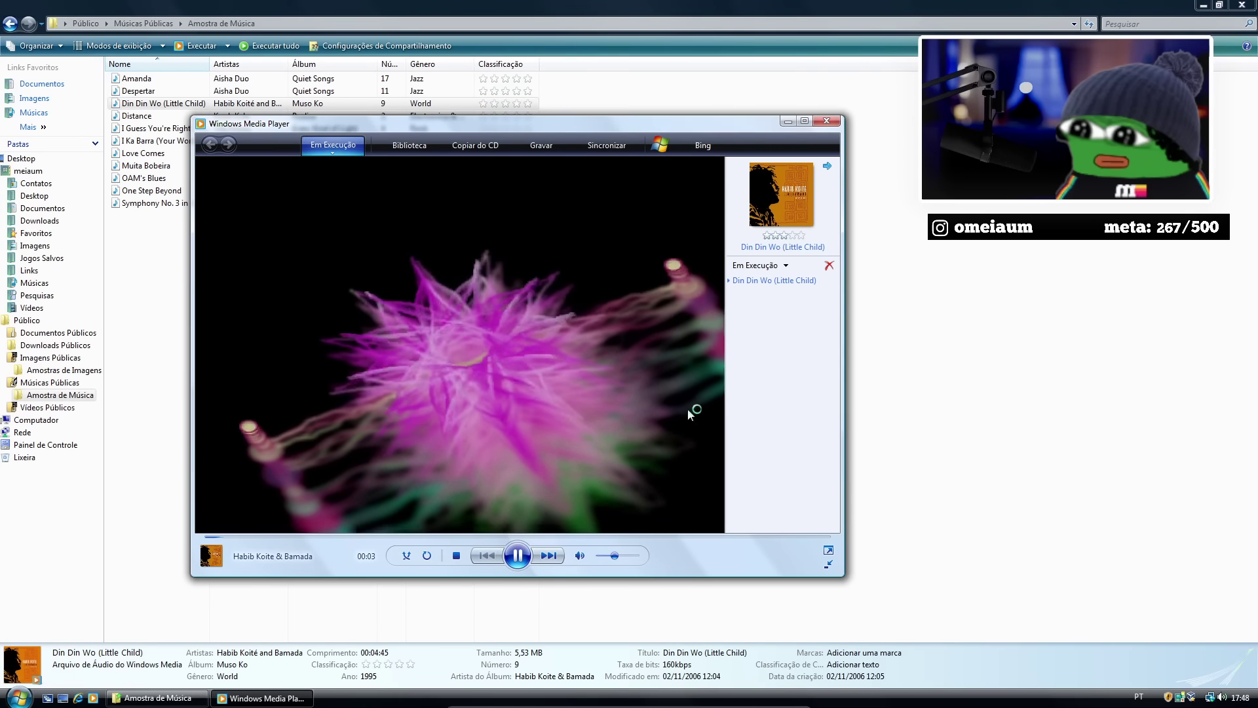
{"action": "left_click", "coordinate": [829, 122]}
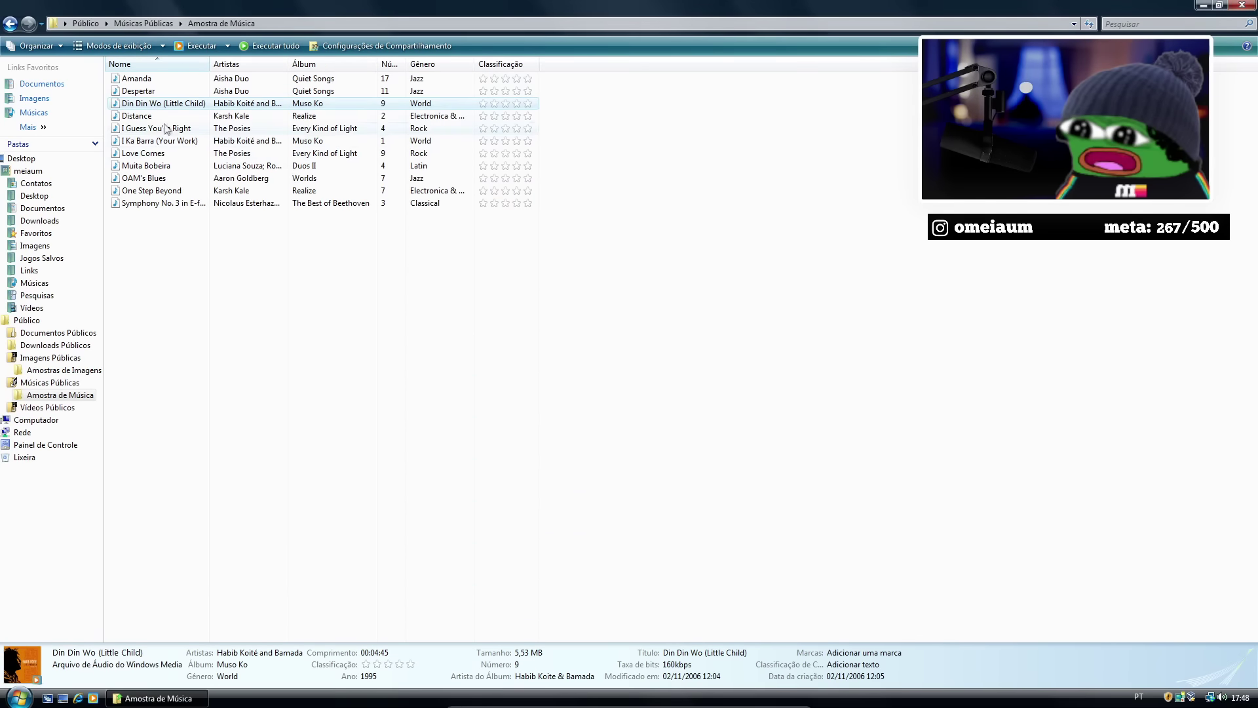
Play the song Distance, raise the volume slightly, and close the player.
{"action": "double_click", "coordinate": [250, 116]}
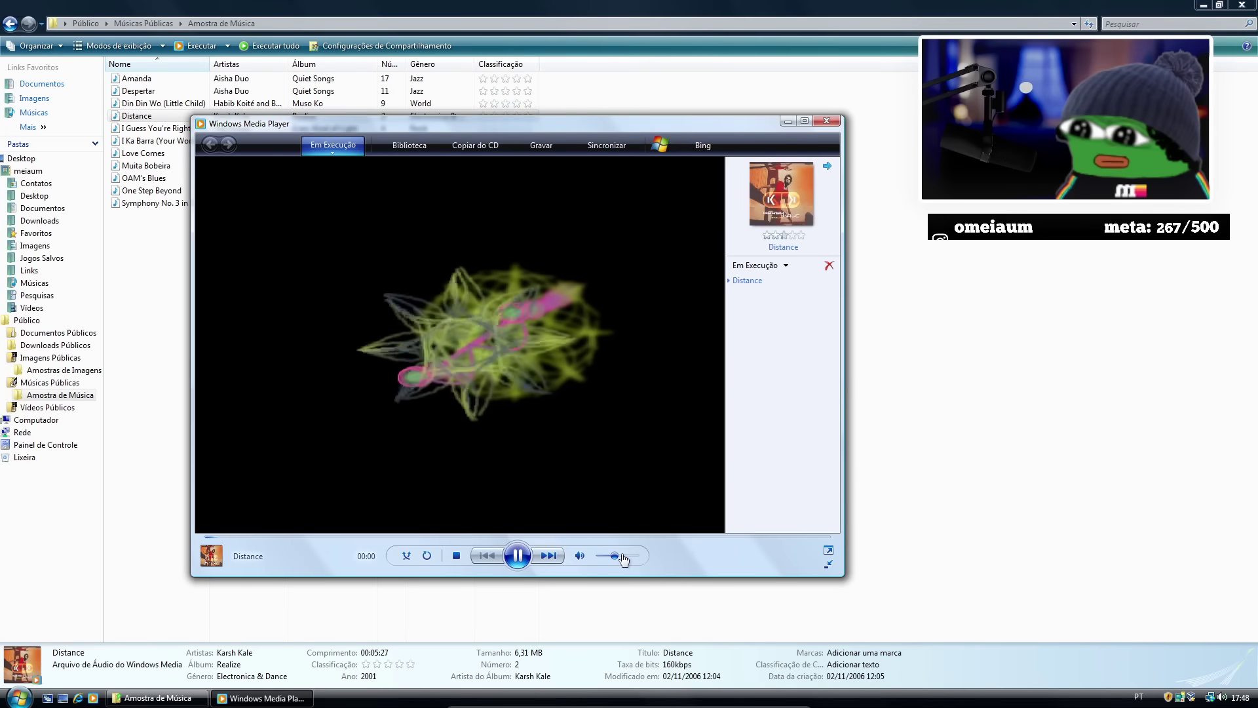
{"action": "left_click_drag", "start_coordinate": [616, 558], "coordinate": [628, 562]}
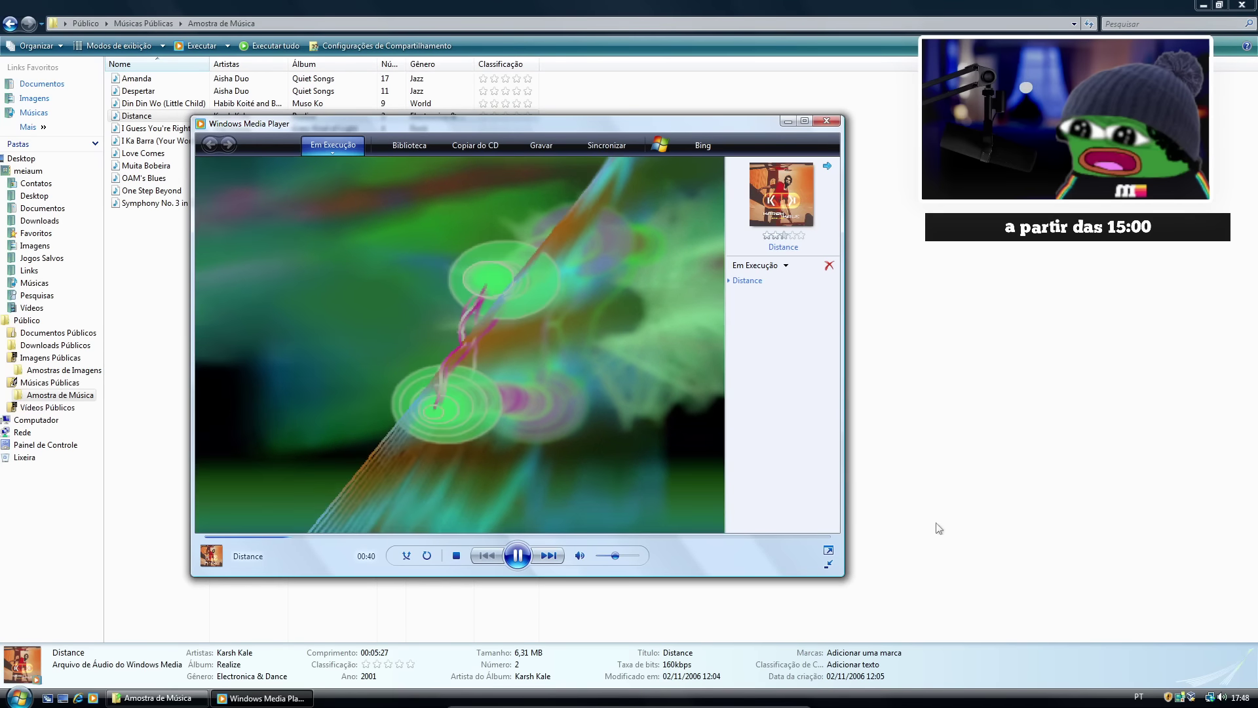
{"action": "left_click", "coordinate": [631, 562]}
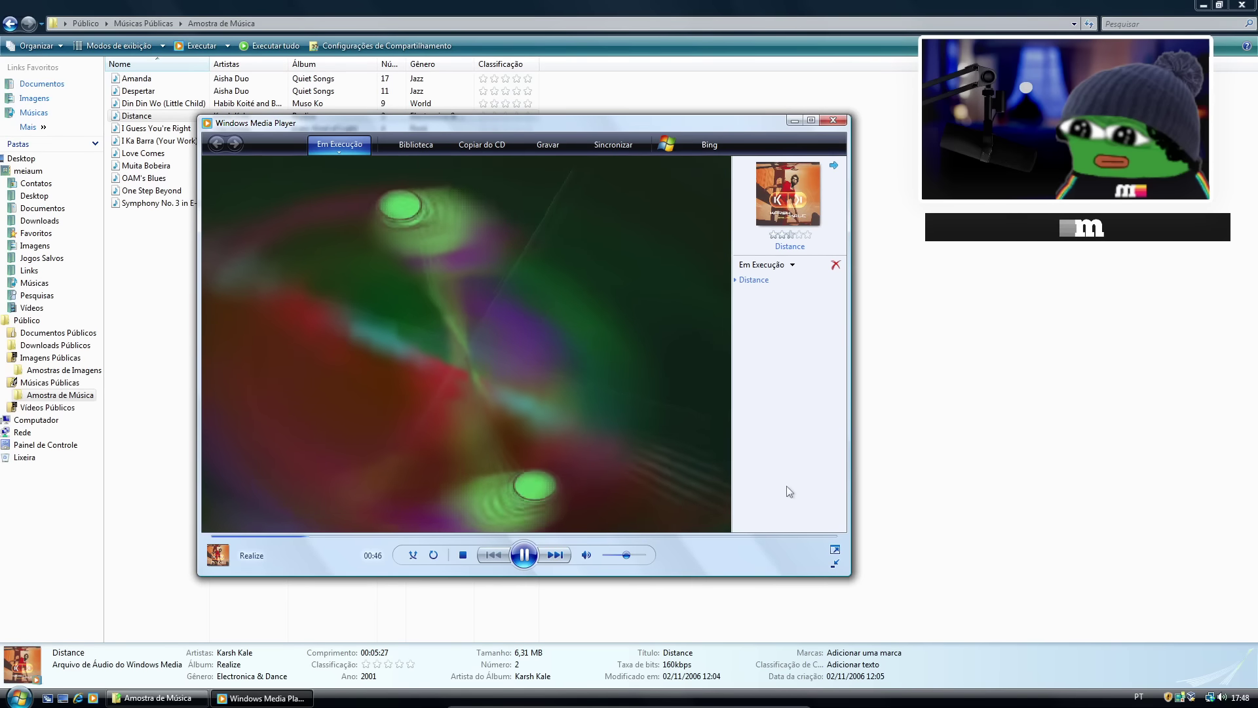
{"action": "key", "text": "alt+F4"}
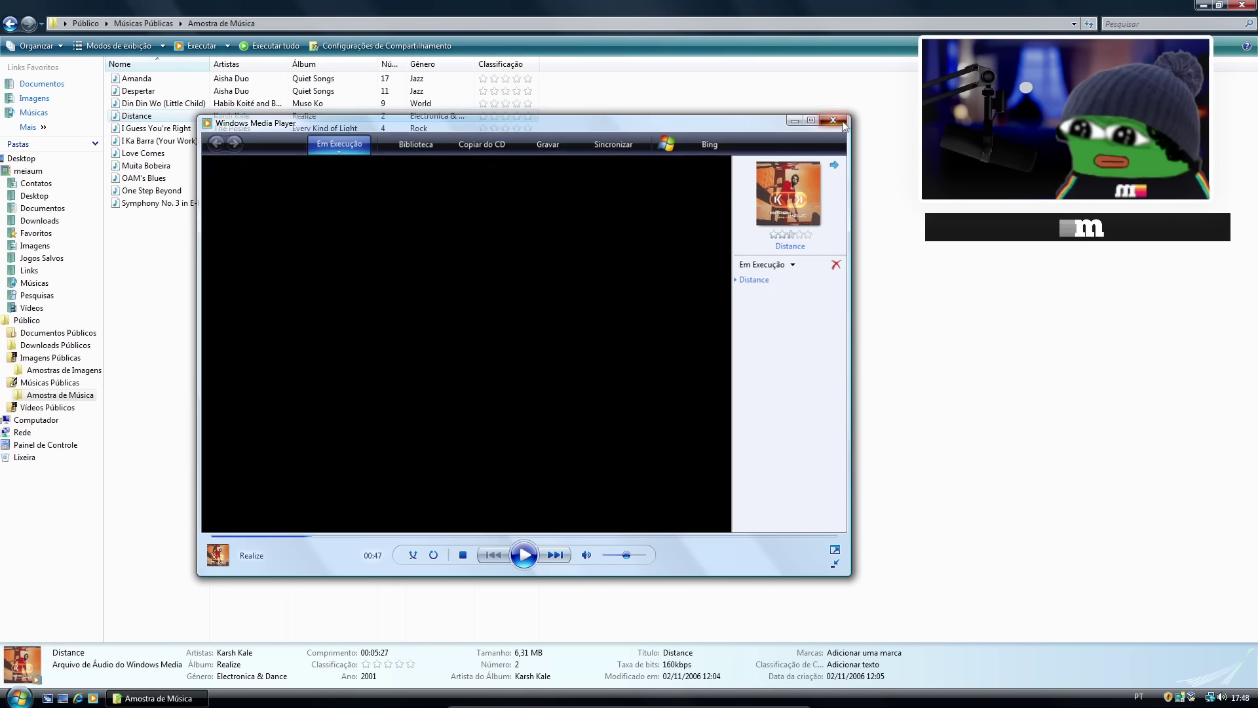
Start playing I Ka Barra (Your Work) and close the player.
{"action": "left_click", "coordinate": [164, 129]}
{"action": "double_click", "coordinate": [161, 140]}
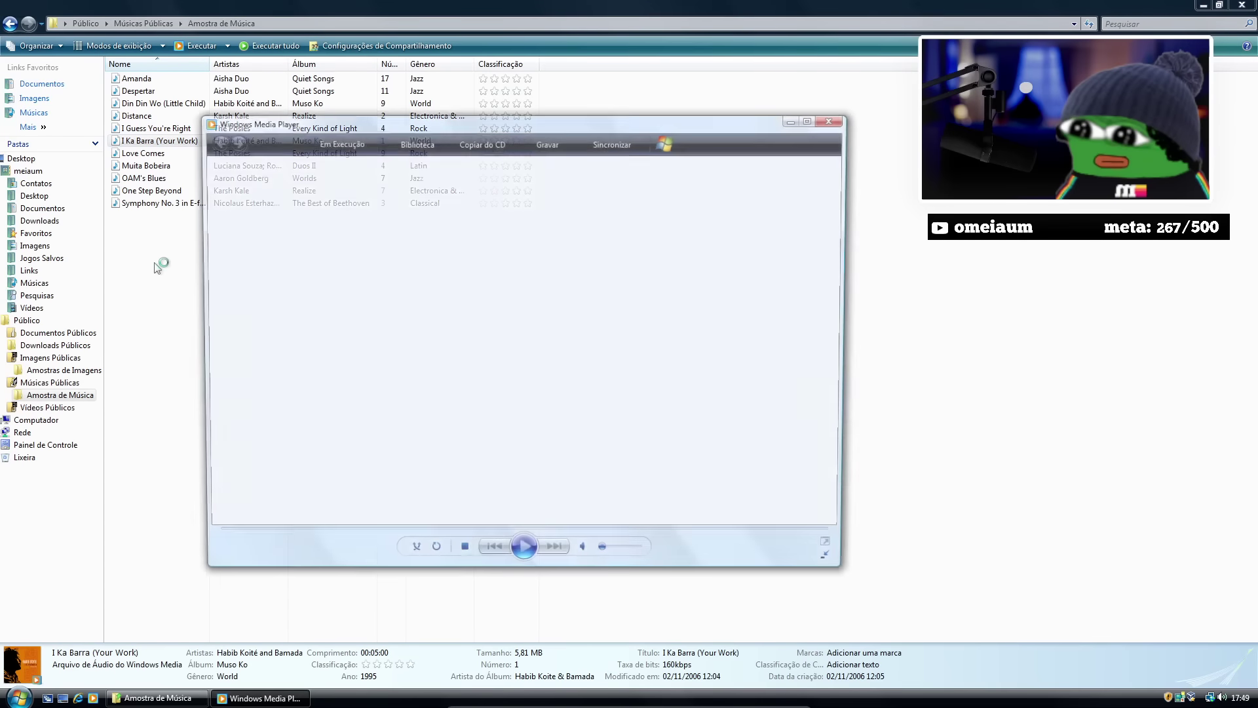
{"action": "key", "text": "alt+F4"}
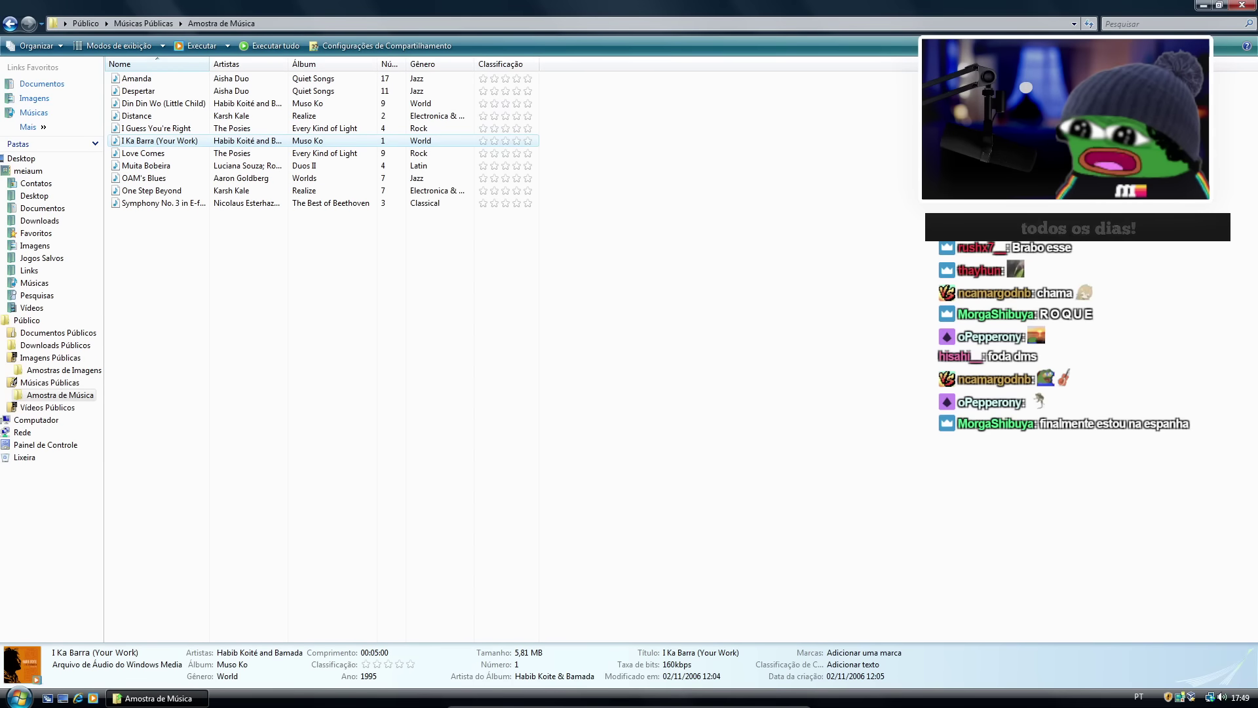
Play Love Comes, pause it and close the player, and start the same song again from the beginning.
{"action": "key", "text": "Return"}
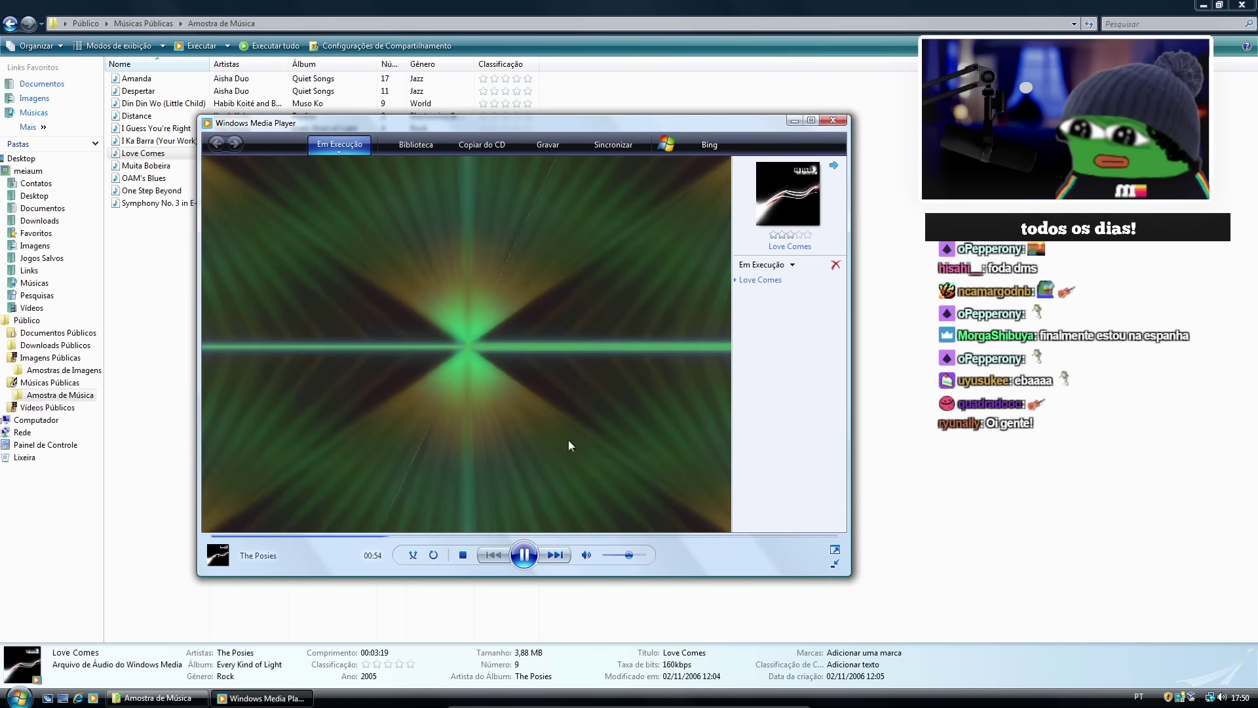
{"action": "key", "text": "ctrl+p"}
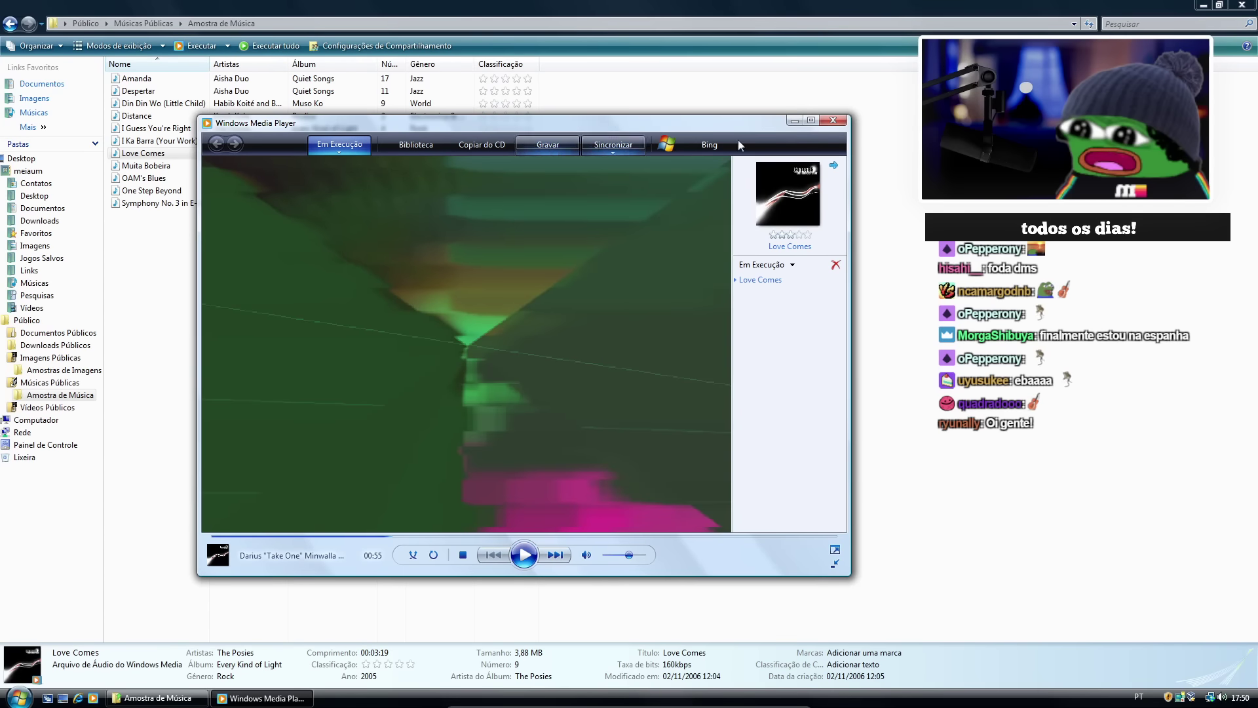
{"action": "left_click", "coordinate": [842, 122]}
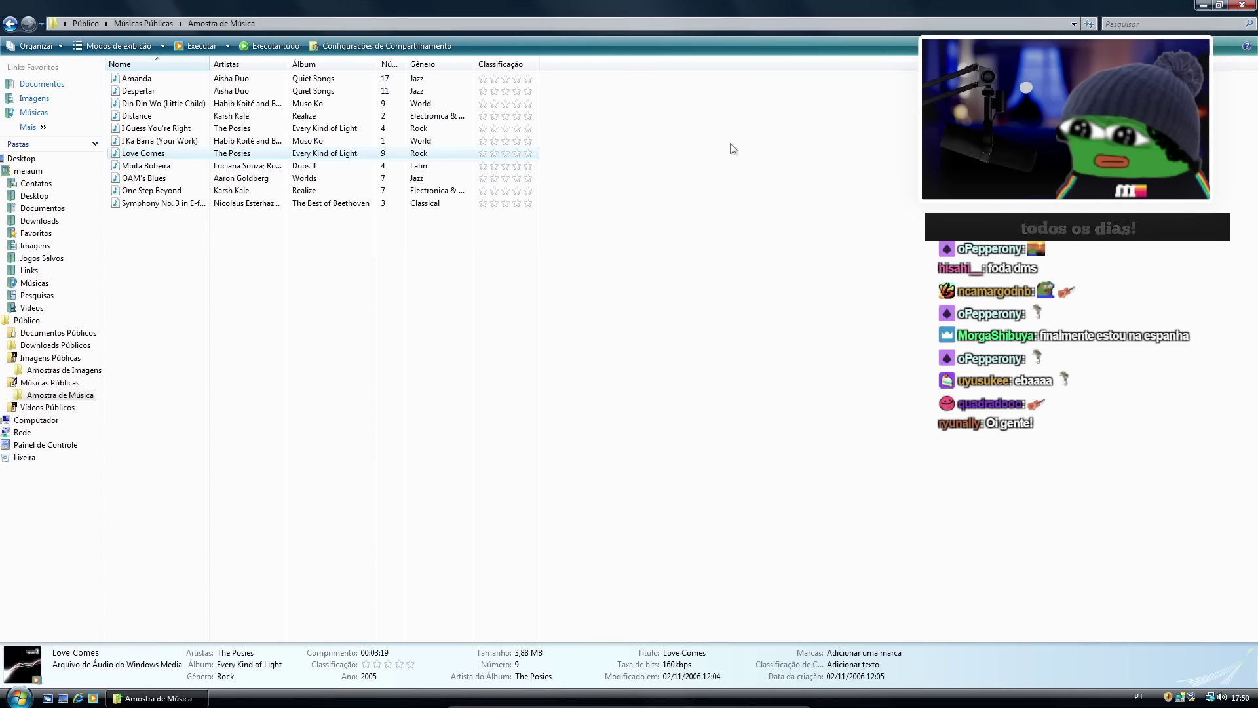
{"action": "double_click", "coordinate": [194, 155]}
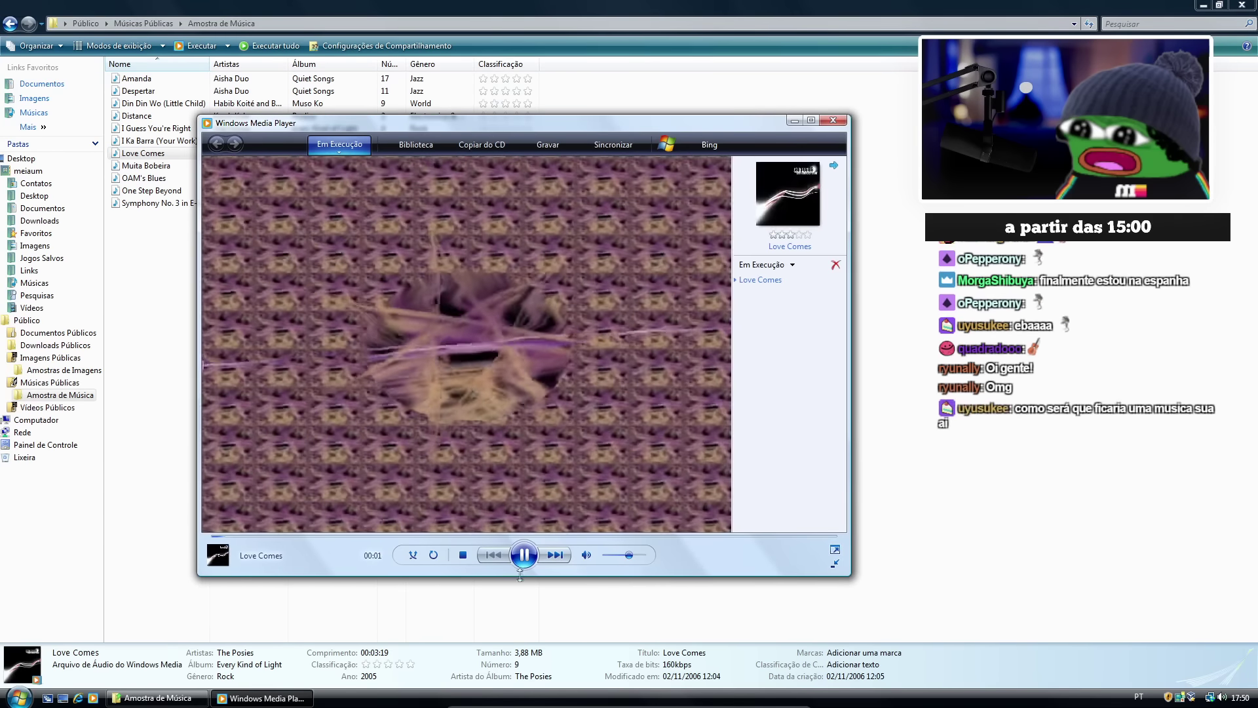
Pause Love Comes, view the player's CD copying page, and close the player.
{"action": "left_click", "coordinate": [524, 555]}
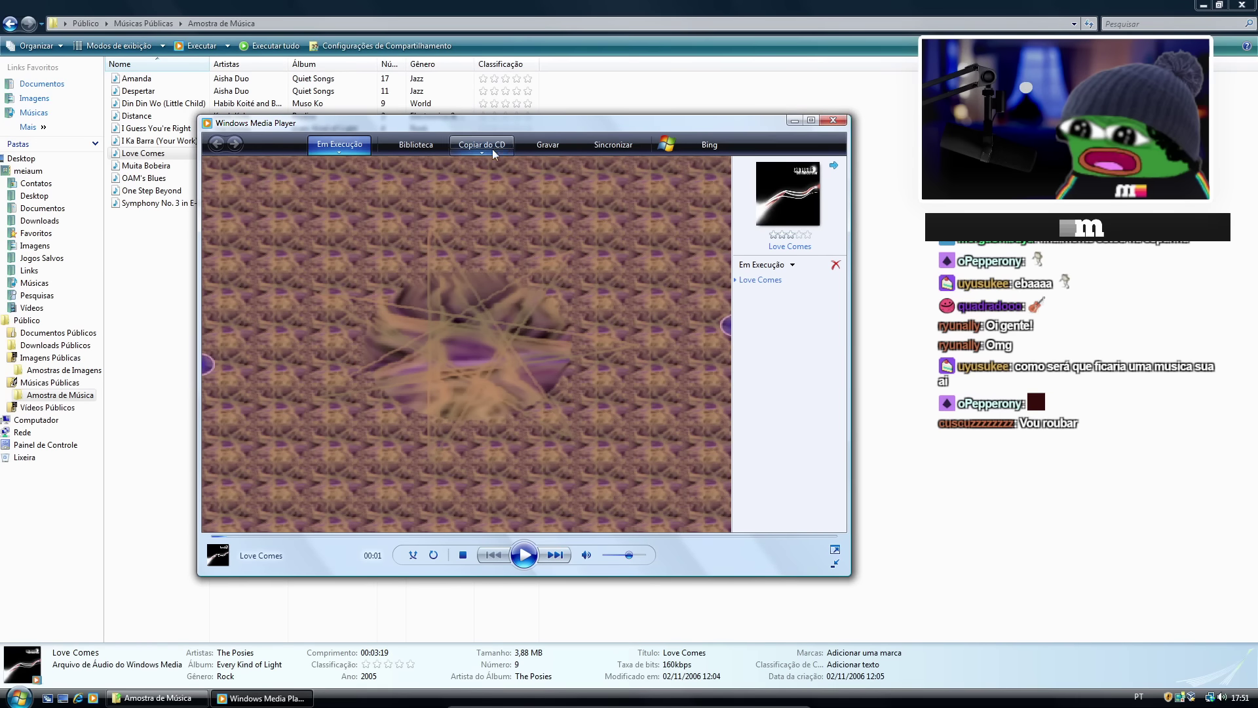
{"action": "left_click", "coordinate": [472, 145]}
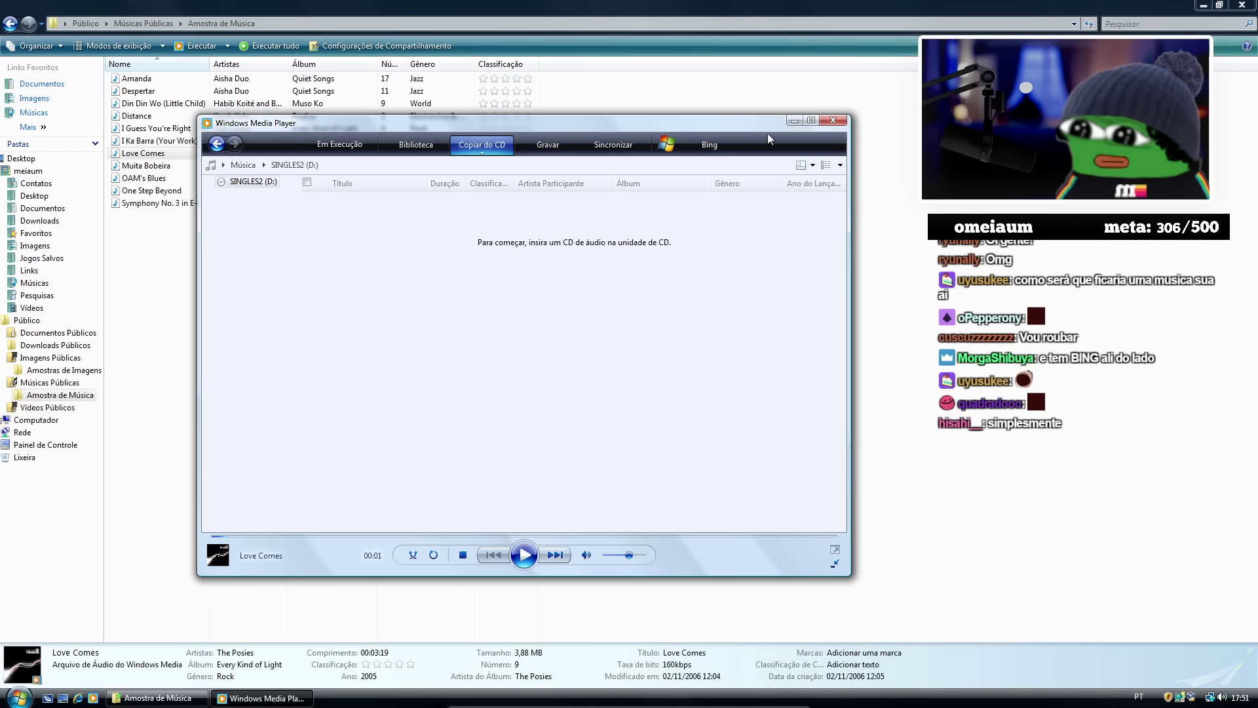
{"action": "left_click", "coordinate": [832, 121]}
Widen the artists column, play Muita Bobeira, and try to save a five-star rating in its properties.
{"action": "left_click", "coordinate": [171, 171]}
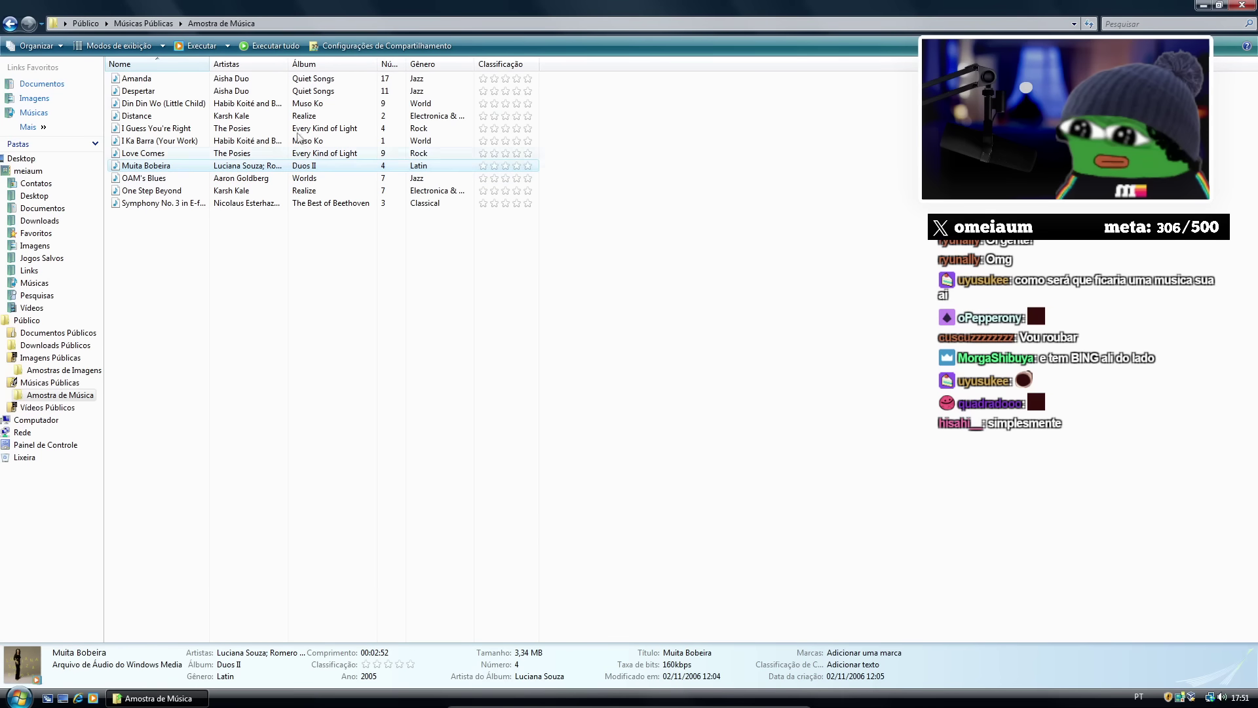
{"action": "left_click_drag", "start_coordinate": [290, 64], "coordinate": [365, 74]}
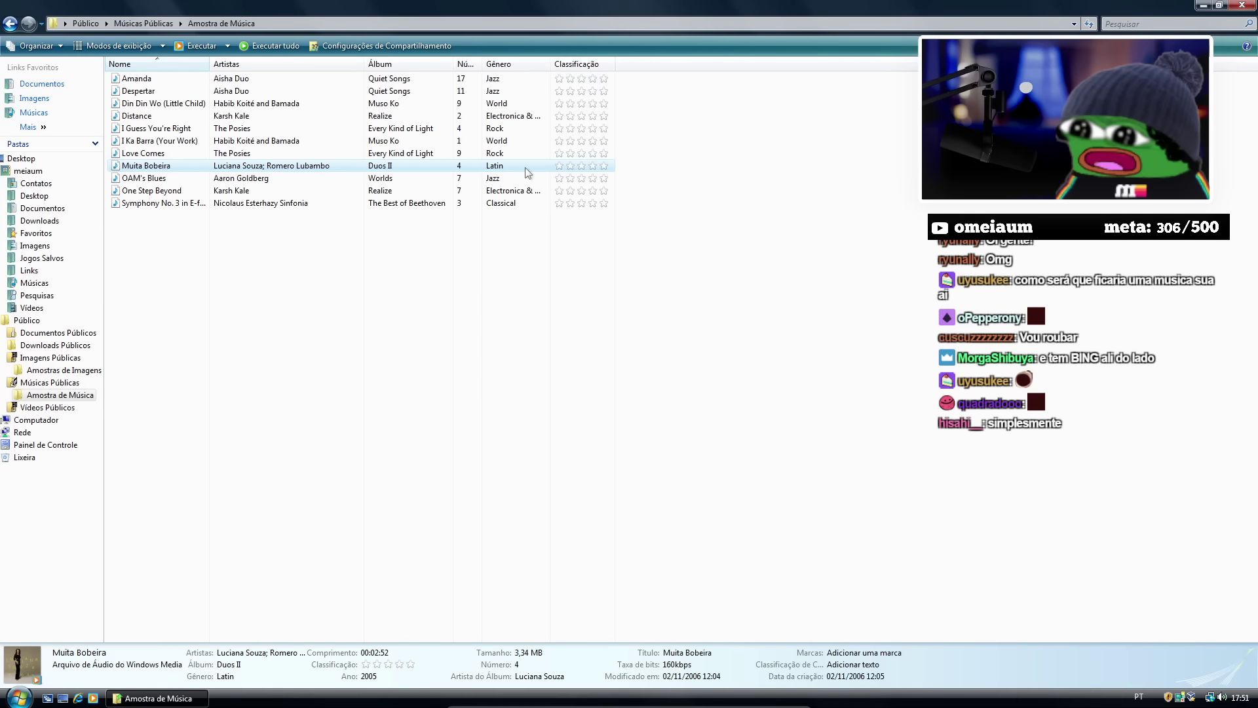
{"action": "double_click", "coordinate": [304, 167]}
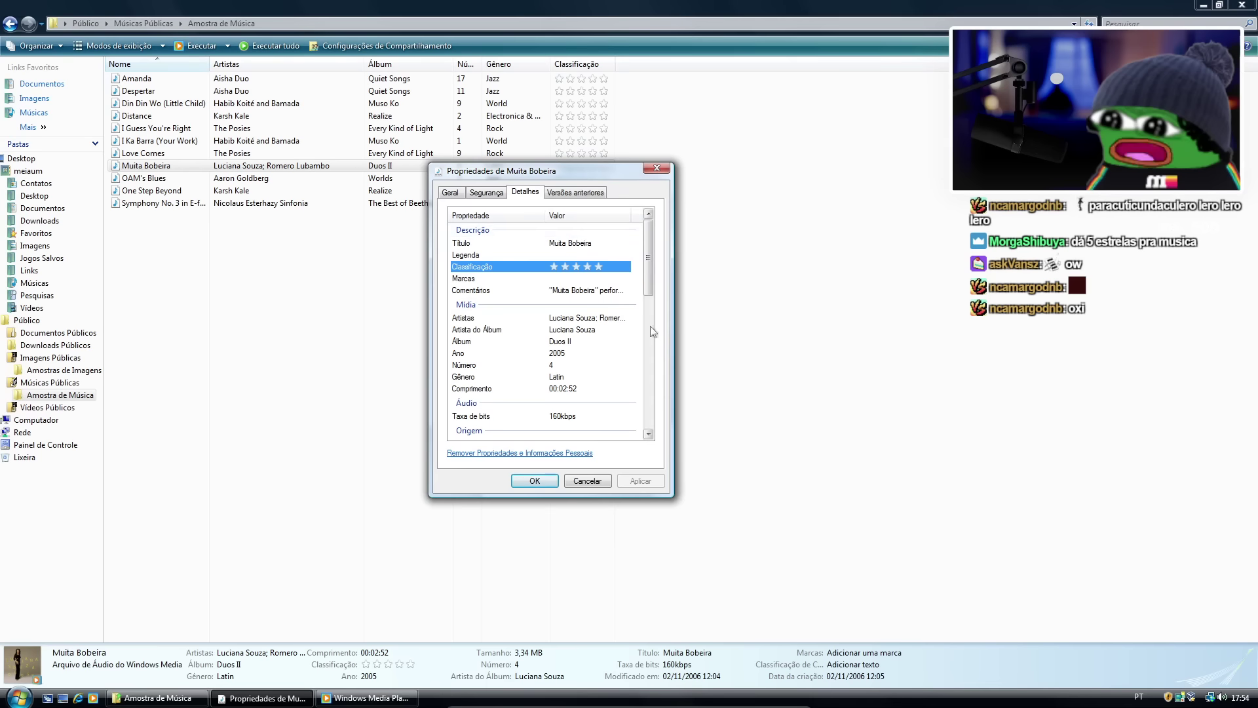
{"action": "left_click", "coordinate": [532, 480]}
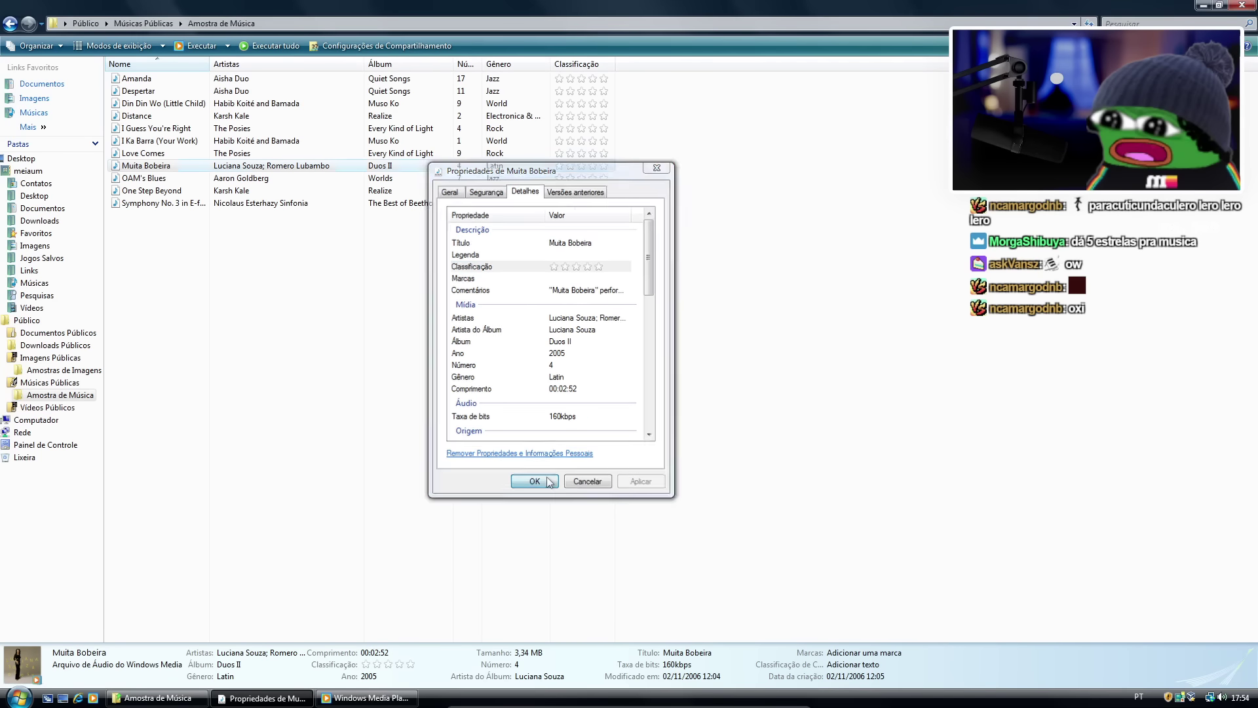
Play Beethoven's Symphony No. 3, enlarge the player window, and close the player.
{"action": "double_click", "coordinate": [147, 203]}
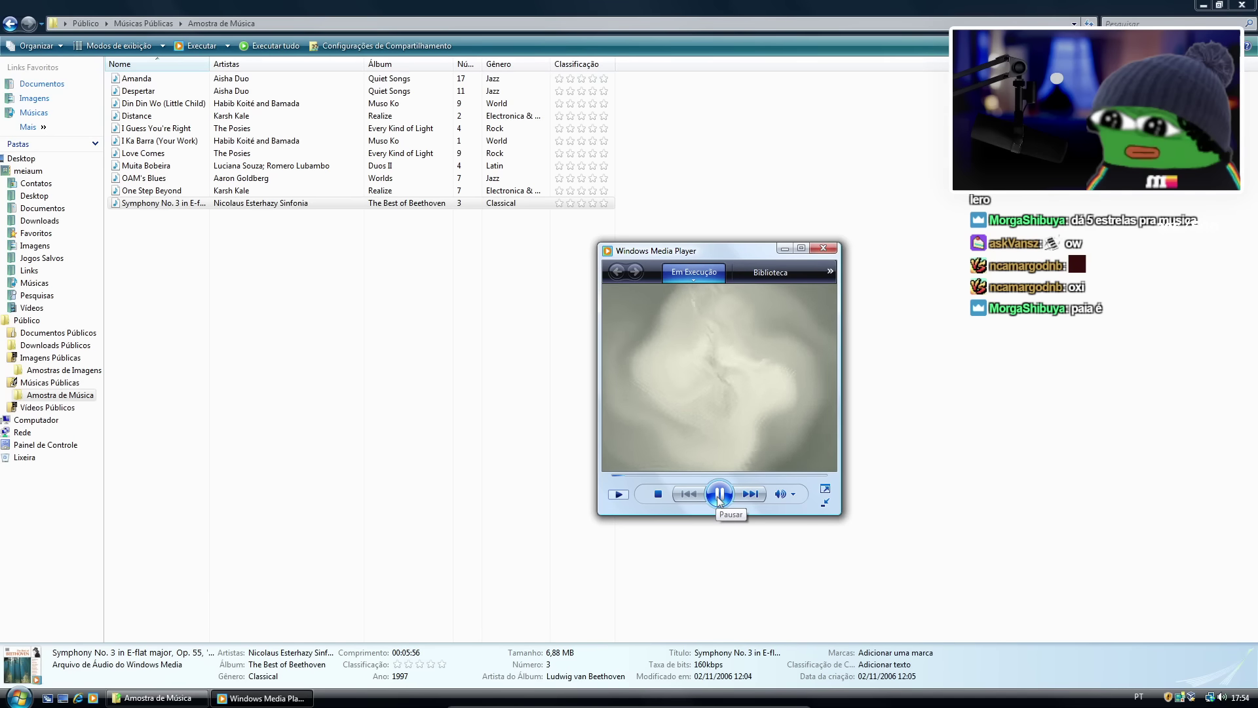
{"action": "left_click_drag", "start_coordinate": [598, 515], "coordinate": [520, 586]}
{"action": "left_click", "coordinate": [831, 249]}
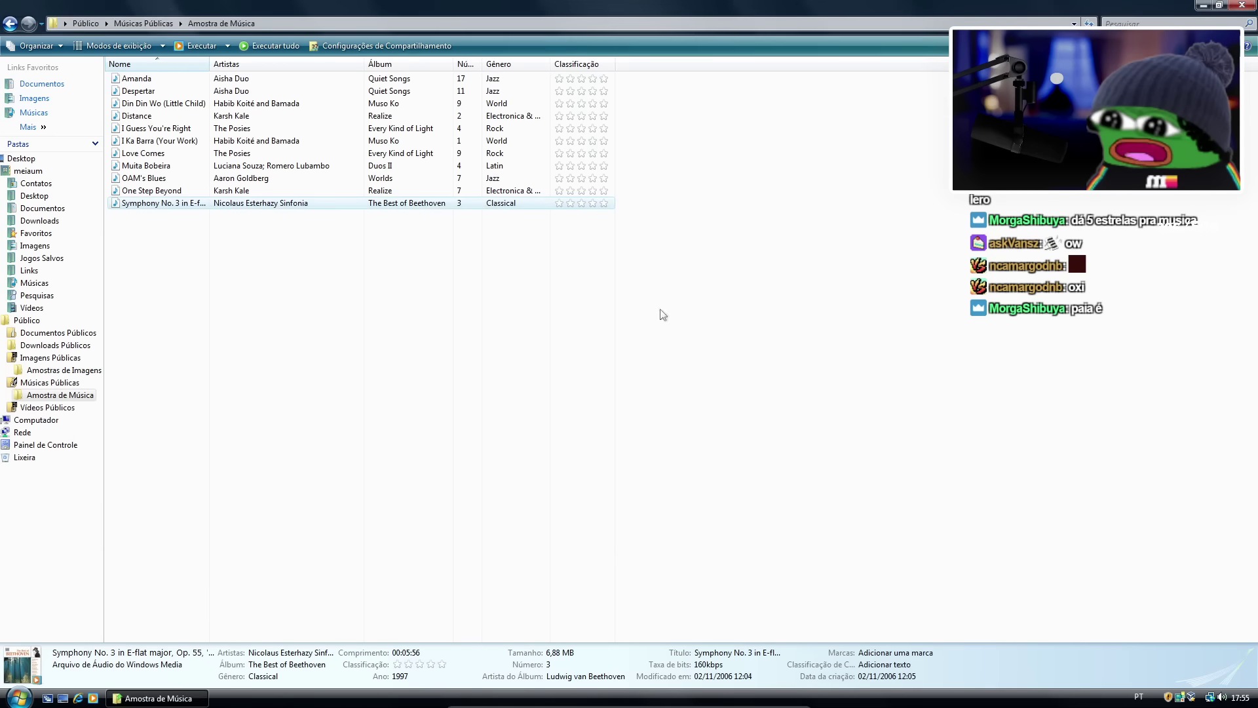
{"action": "left_click", "coordinate": [379, 314]}
{"action": "left_click_drag", "start_coordinate": [574, 466], "coordinate": [282, 200]}
{"action": "left_click", "coordinate": [225, 312]}
Open the sample videos folder, watch the Borboleta video in a maximized player, and close the player.
{"action": "left_click", "coordinate": [36, 308]}
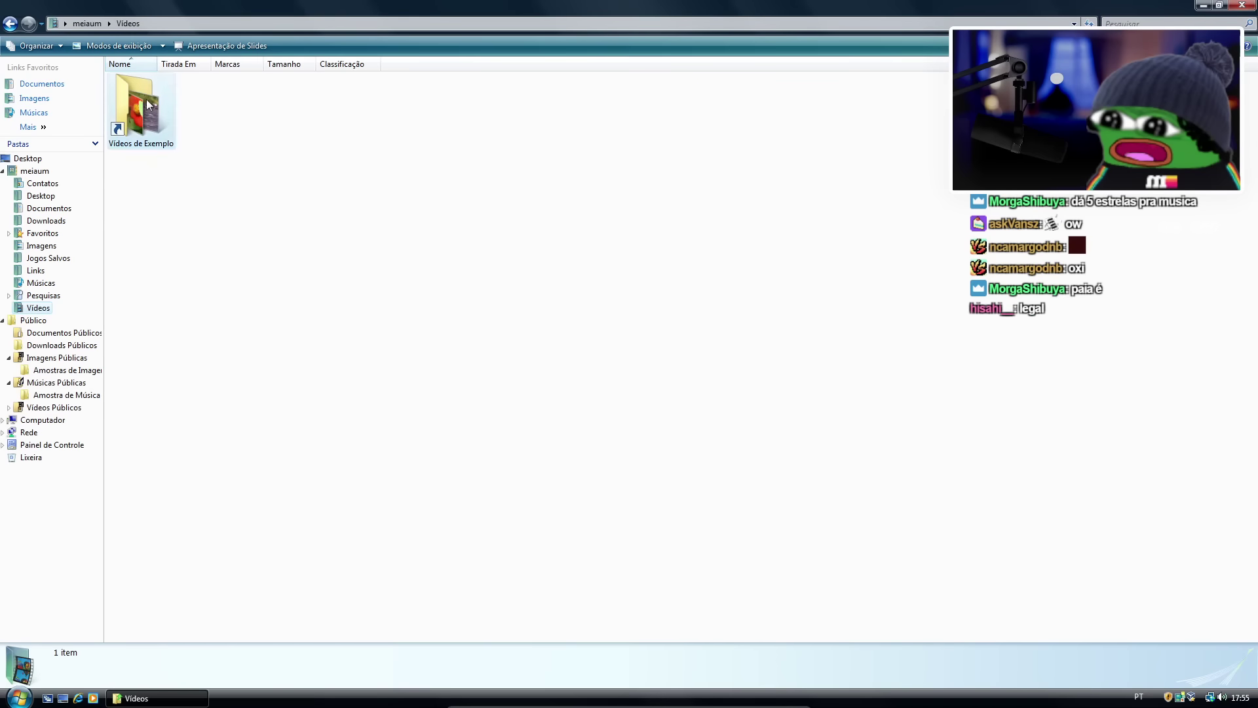
{"action": "double_click", "coordinate": [149, 105]}
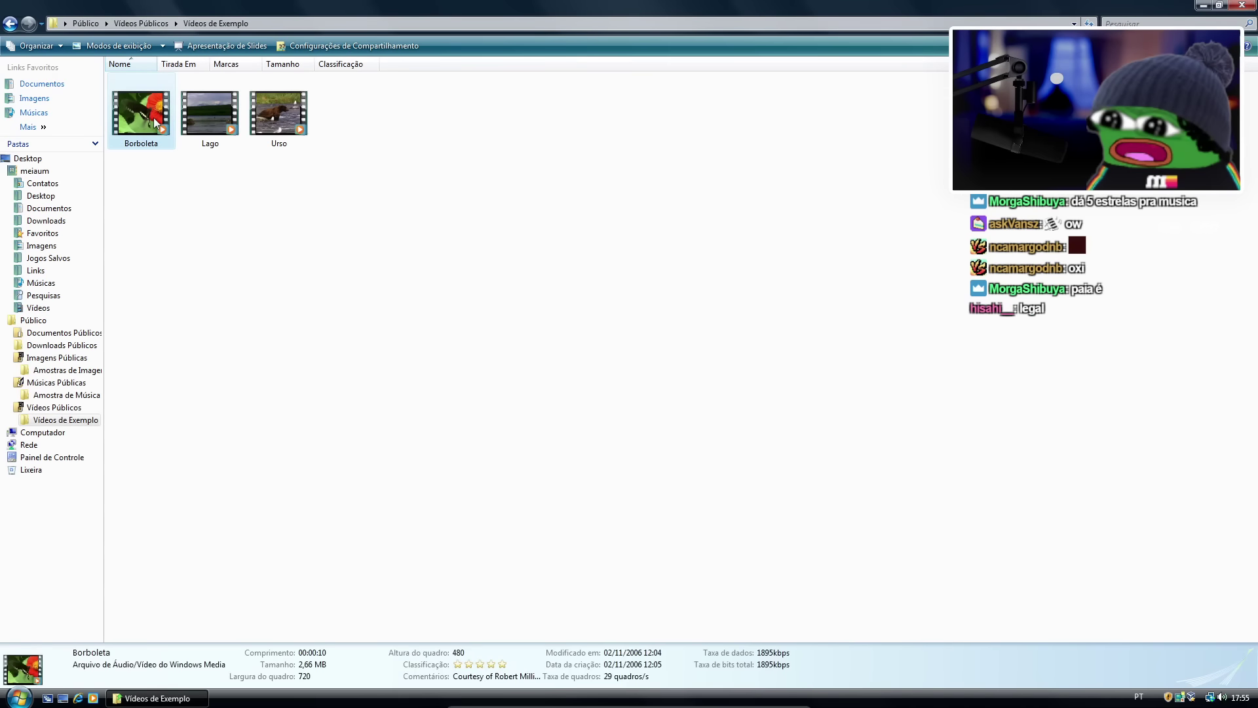
{"action": "double_click", "coordinate": [156, 122]}
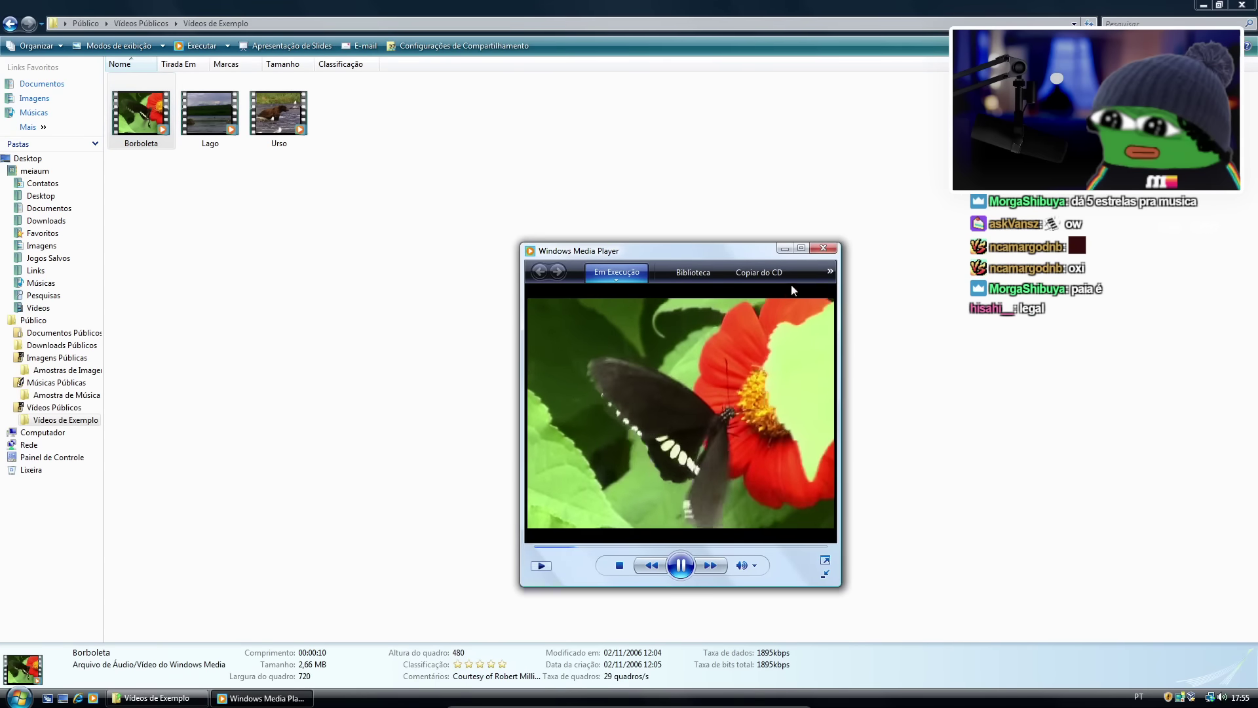
{"action": "left_click", "coordinate": [802, 248]}
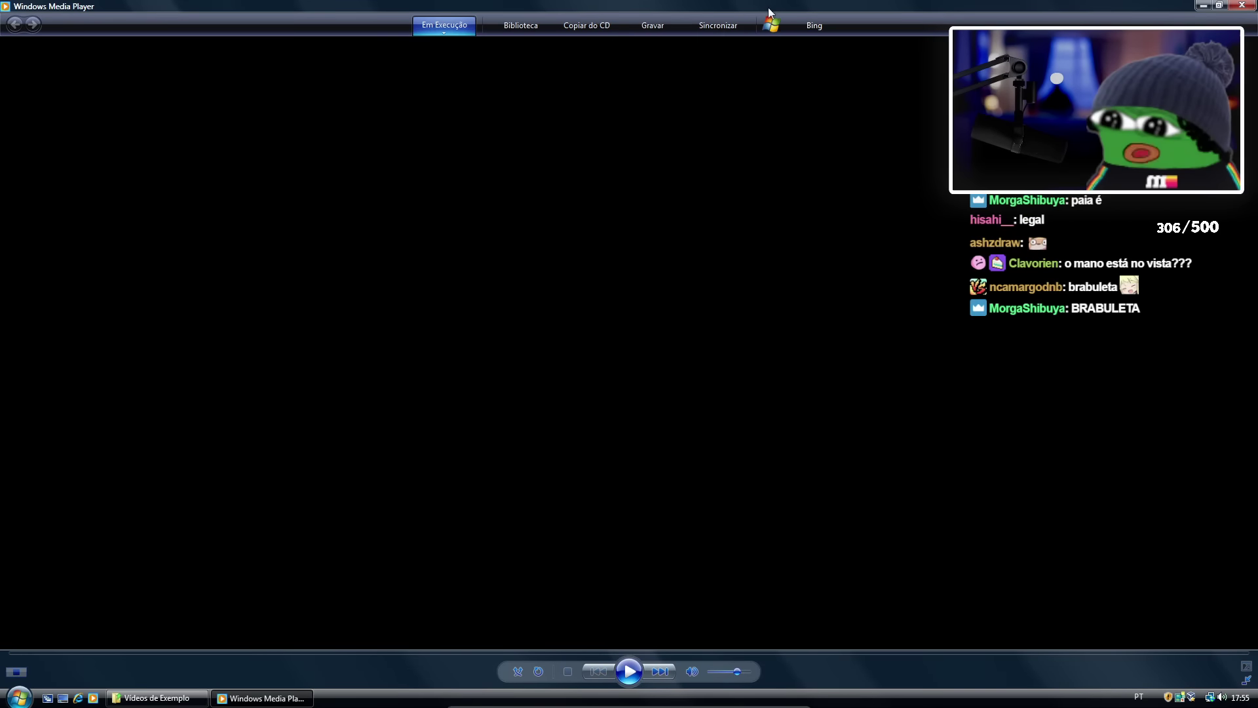
{"action": "left_click", "coordinate": [629, 670]}
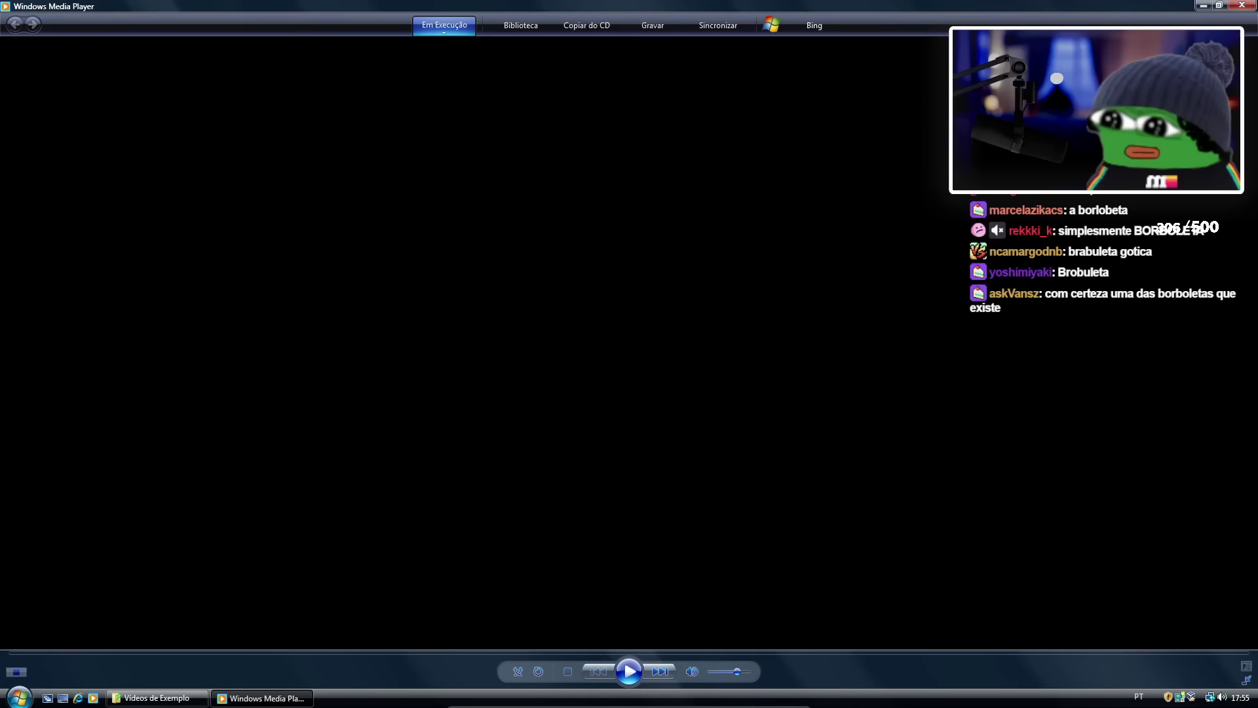
{"action": "left_click", "coordinate": [1249, 7]}
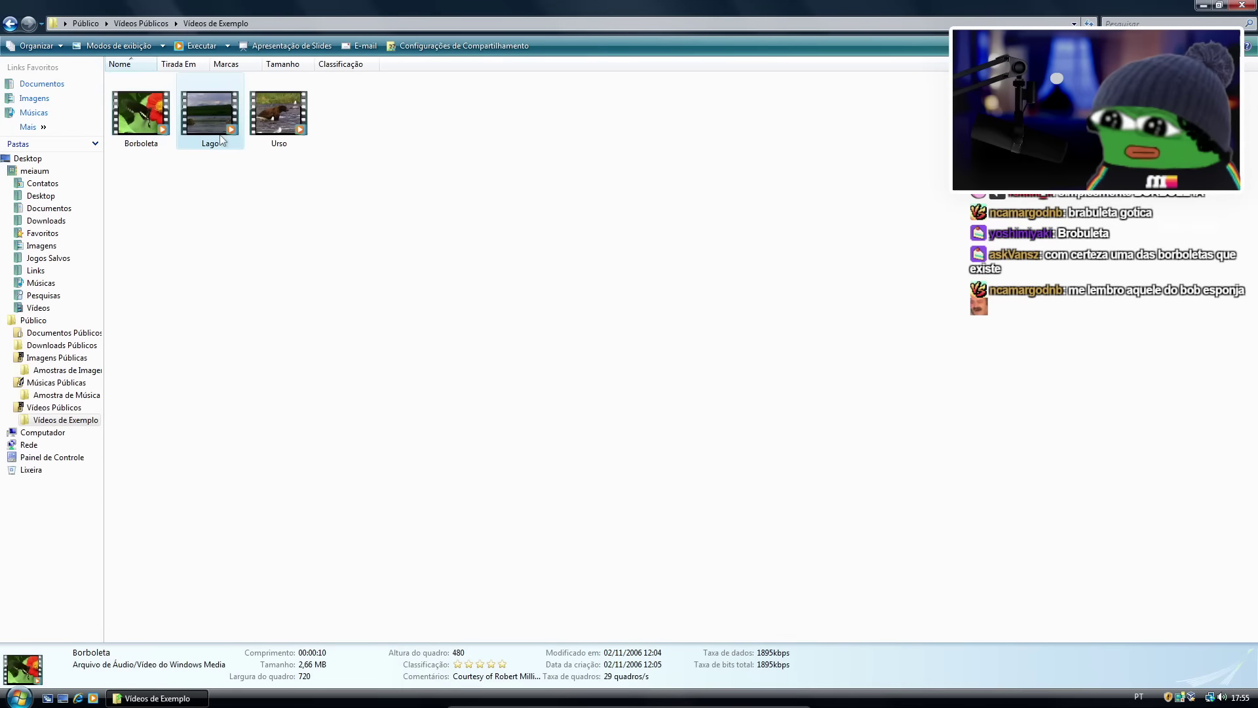
Play the Lago video, raise the volume to 100, and close the player.
{"action": "double_click", "coordinate": [210, 118]}
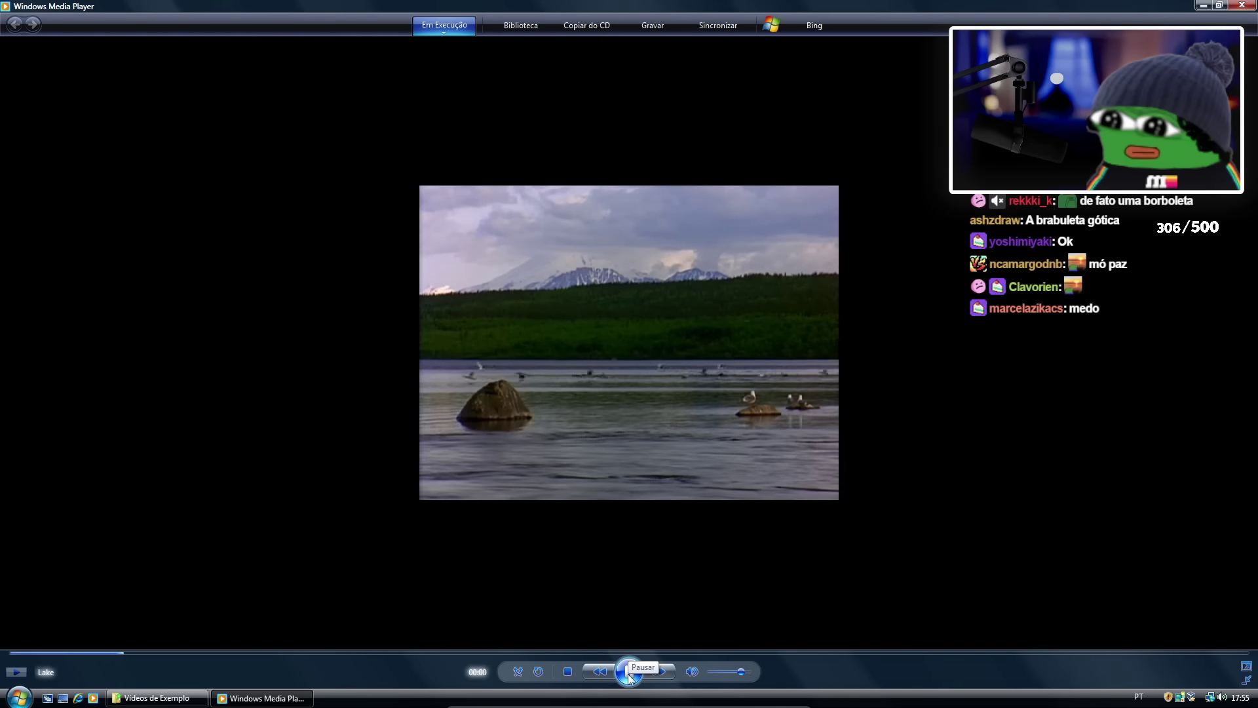
{"action": "mouse_move", "coordinate": [627, 706]}
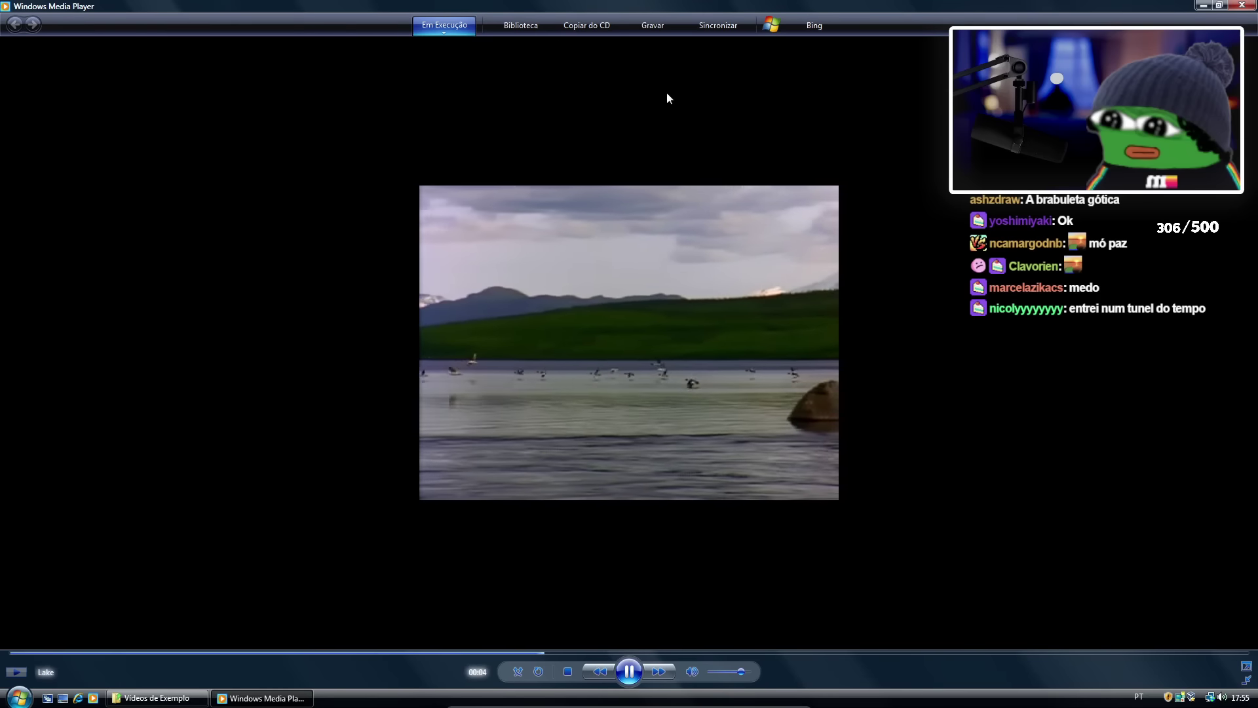
{"action": "left_click_drag", "start_coordinate": [741, 672], "coordinate": [764, 675]}
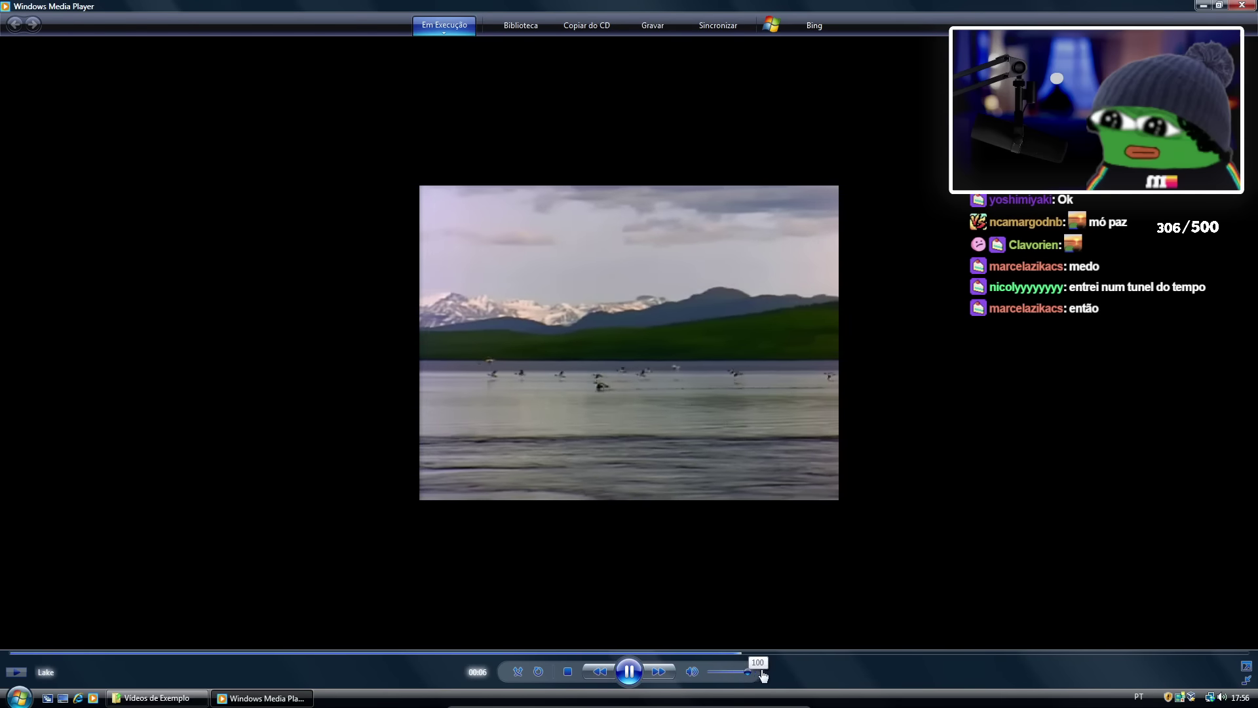
{"action": "left_click", "coordinate": [1239, 6]}
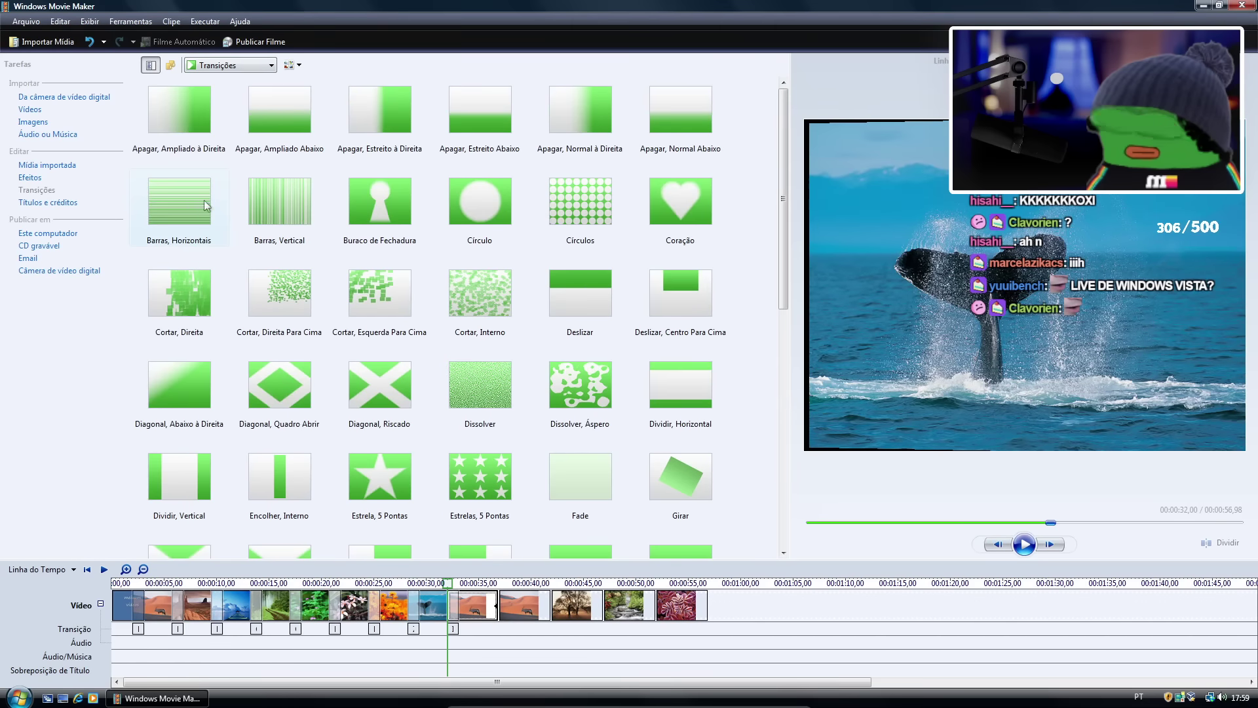
In Windows Movie Maker, add Cortar, Direita between the adjacent antelope clips, Dissolver, Áspero before the tree clip, and Dividir, Horizontal before the last clip.
{"action": "left_click_drag", "start_coordinate": [179, 293], "coordinate": [492, 609]}
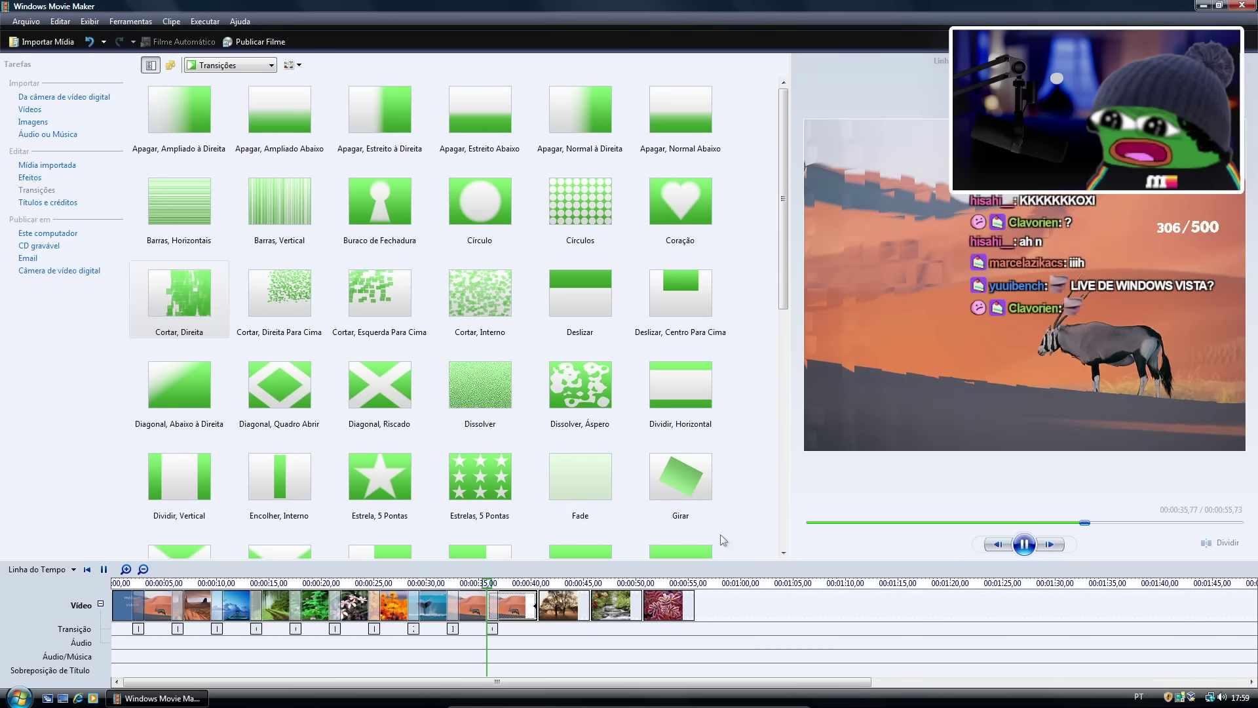
{"action": "left_click_drag", "start_coordinate": [588, 385], "coordinate": [550, 606]}
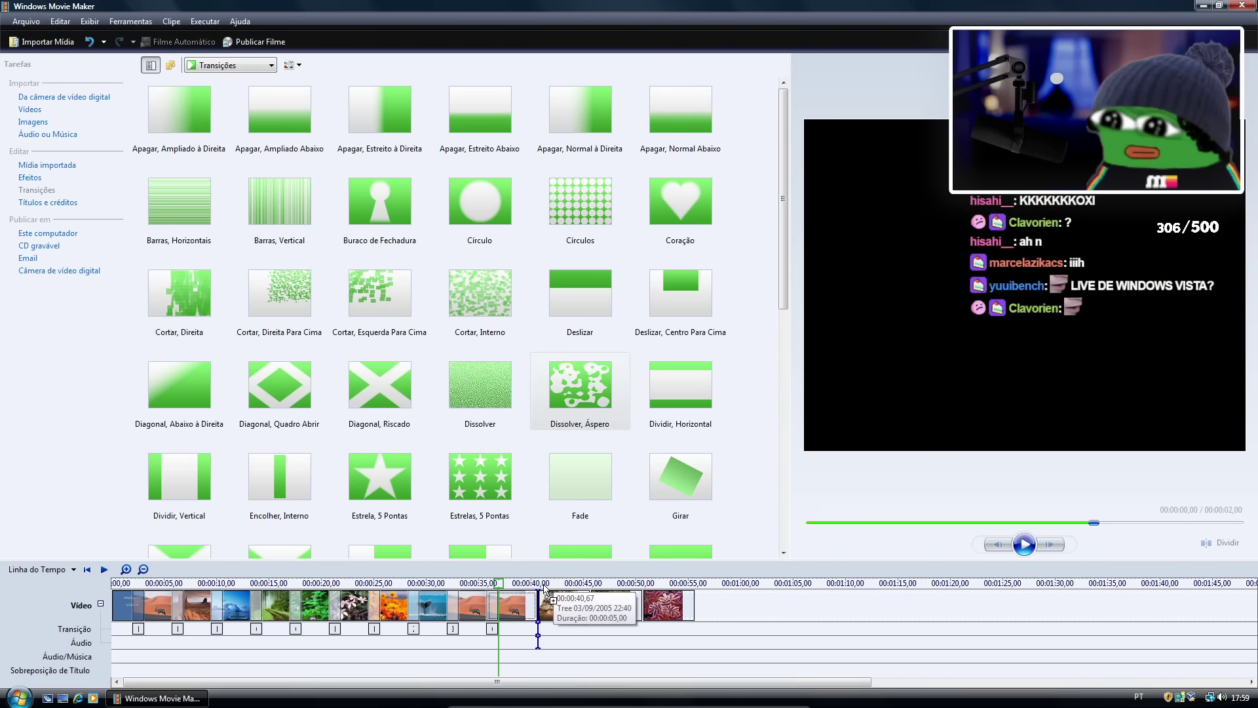
{"action": "left_click_drag", "start_coordinate": [680, 387], "coordinate": [626, 606]}
Add the Ventilar, Externo transition between the tree clip and the waterfall clip.
{"action": "scroll", "coordinate": [498, 421], "scroll_direction": "down", "scroll_amount": 5}
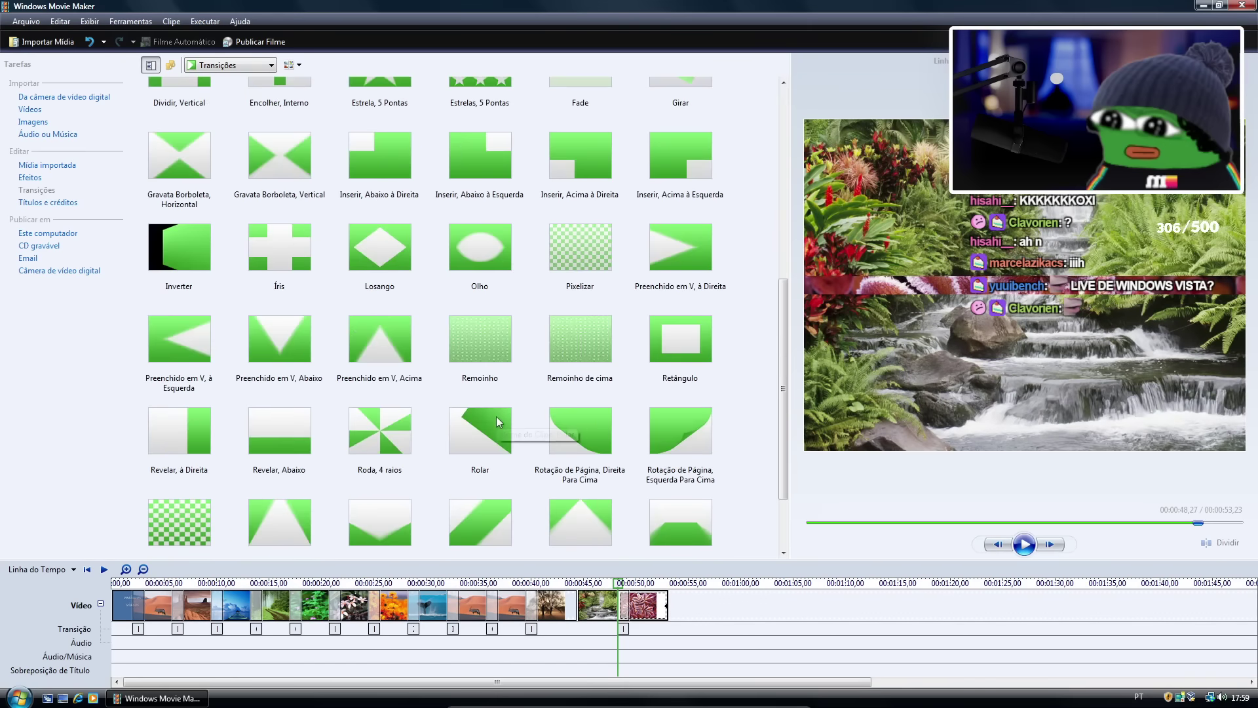
{"action": "left_click_drag", "start_coordinate": [626, 514], "coordinate": [577, 593]}
{"action": "left_click_drag", "start_coordinate": [580, 599], "coordinate": [578, 600]}
{"action": "scroll", "coordinate": [705, 500], "scroll_direction": "down", "scroll_amount": 2}
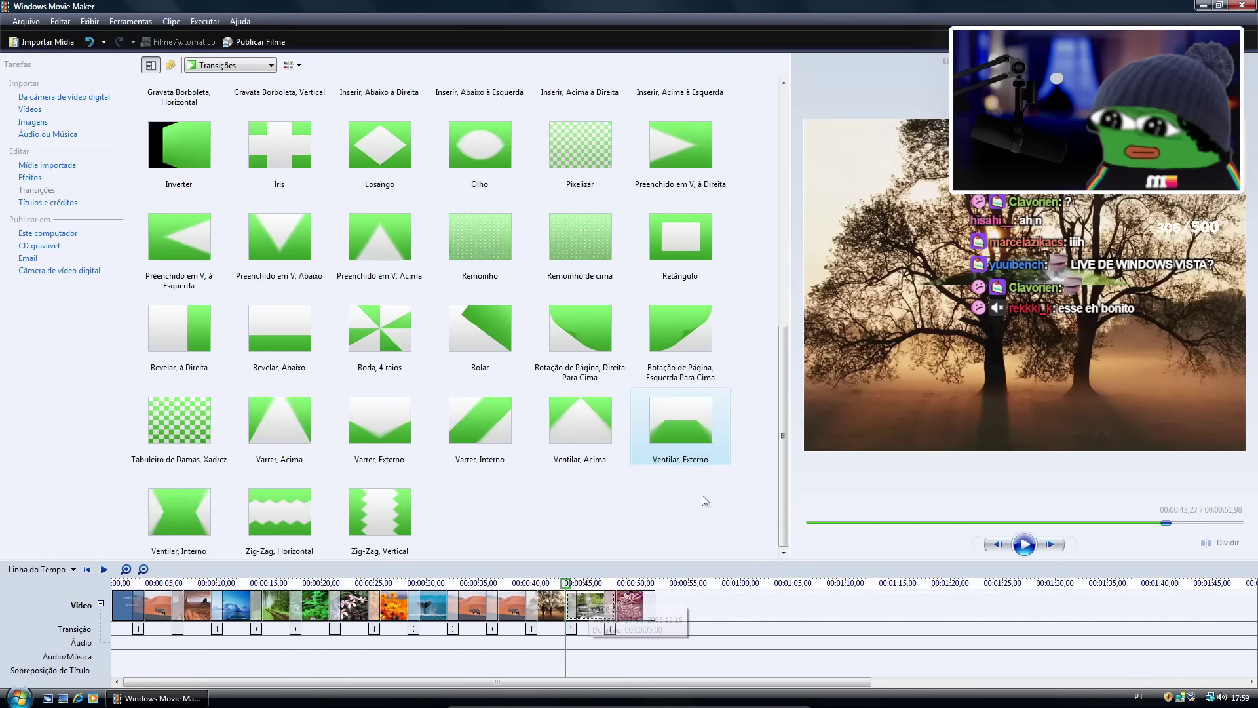
{"action": "scroll", "coordinate": [360, 386], "scroll_direction": "up", "scroll_amount": 2}
Import Muita Bobeira from the sample music folder and place it at the start of the Áudio/Música track.
{"action": "left_click", "coordinate": [48, 134]}
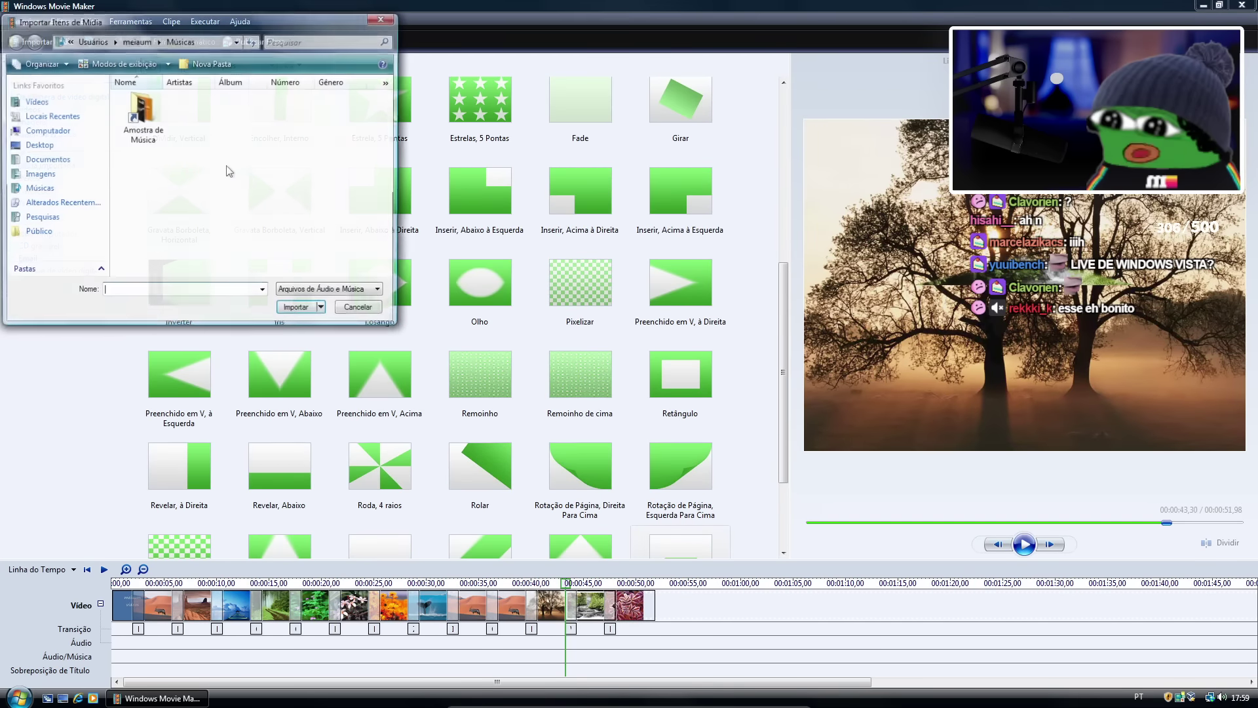
{"action": "double_click", "coordinate": [155, 124]}
{"action": "double_click", "coordinate": [165, 190]}
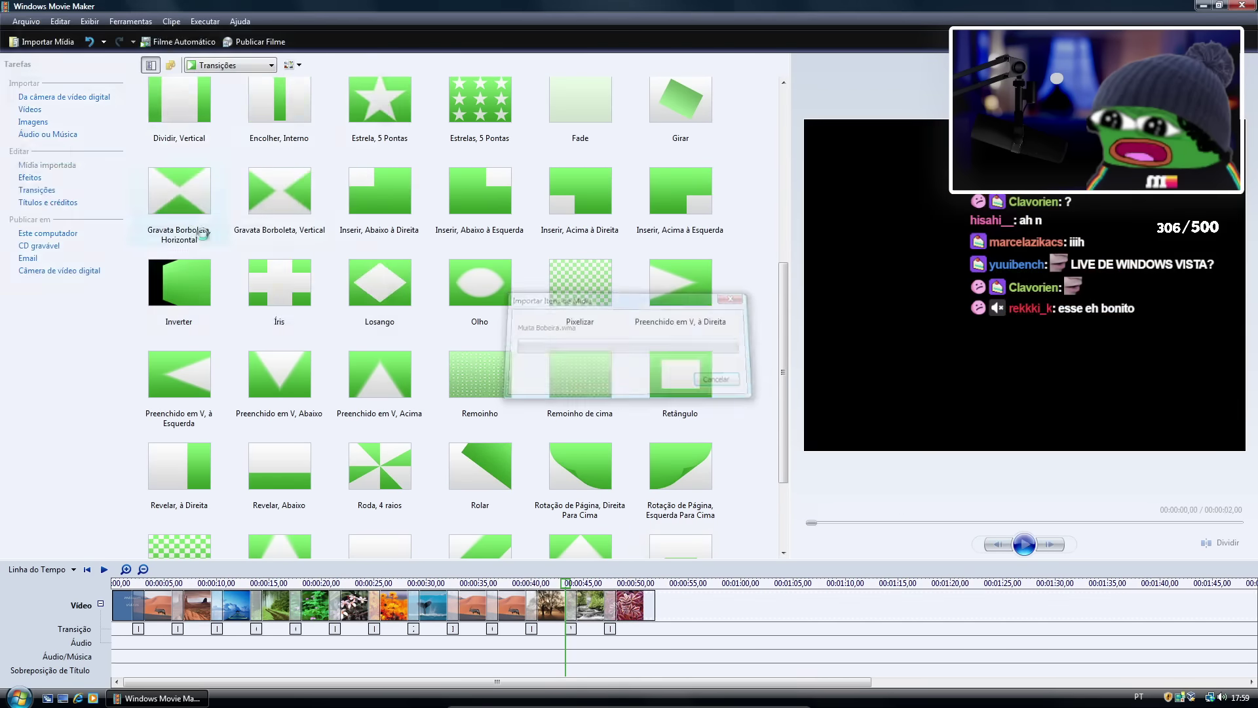
{"action": "left_click_drag", "start_coordinate": [155, 115], "coordinate": [138, 658]}
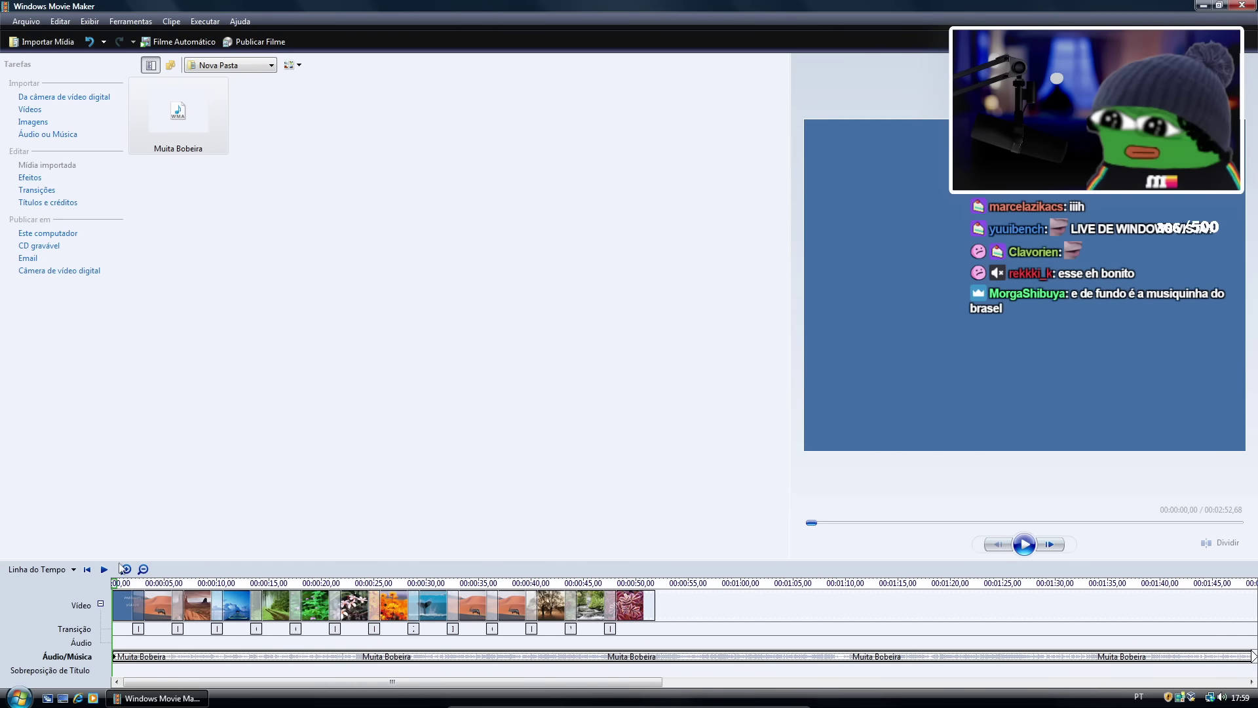
Edit the opening title clip so its second line reads "muita bobeira".
{"action": "left_click", "coordinate": [130, 608]}
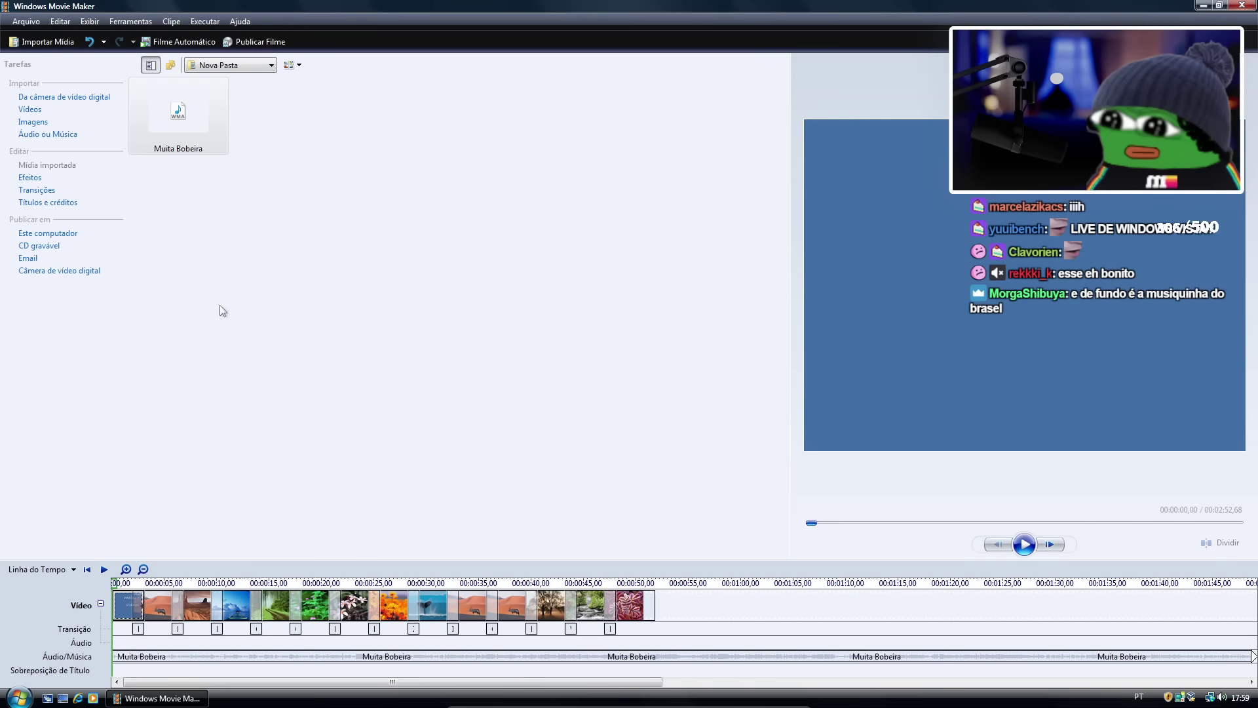
{"action": "double_click", "coordinate": [131, 608]}
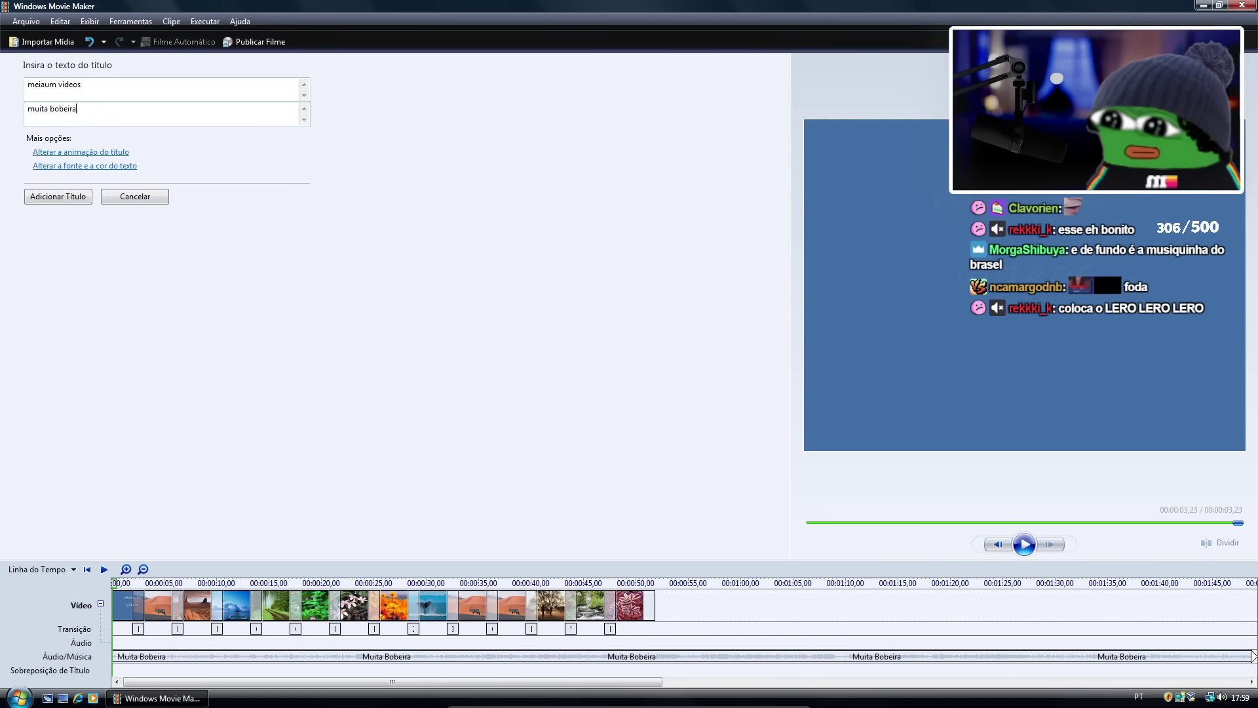
Preview the title animations for the opening title clip and apply Vídeo de Notícias, Inserção.
{"action": "left_click", "coordinate": [96, 153]}
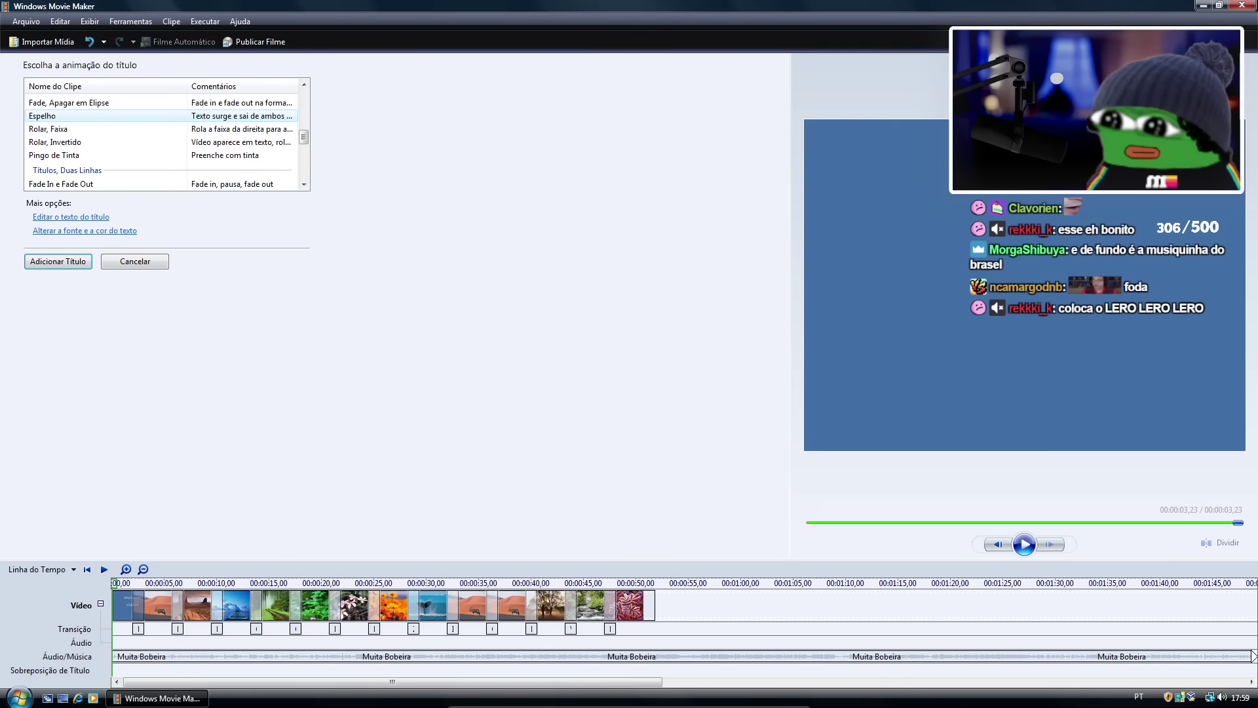
{"action": "scroll", "coordinate": [98, 154], "scroll_direction": "down", "scroll_amount": 1}
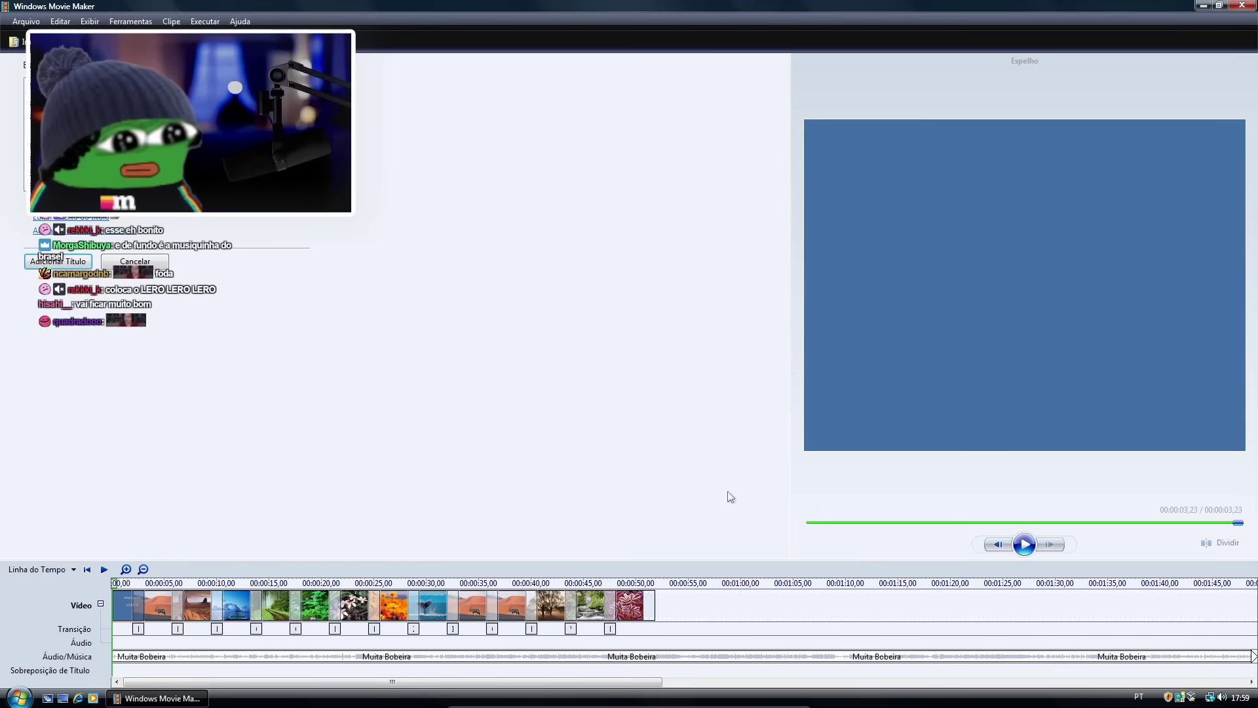
{"action": "key", "text": "Down"}
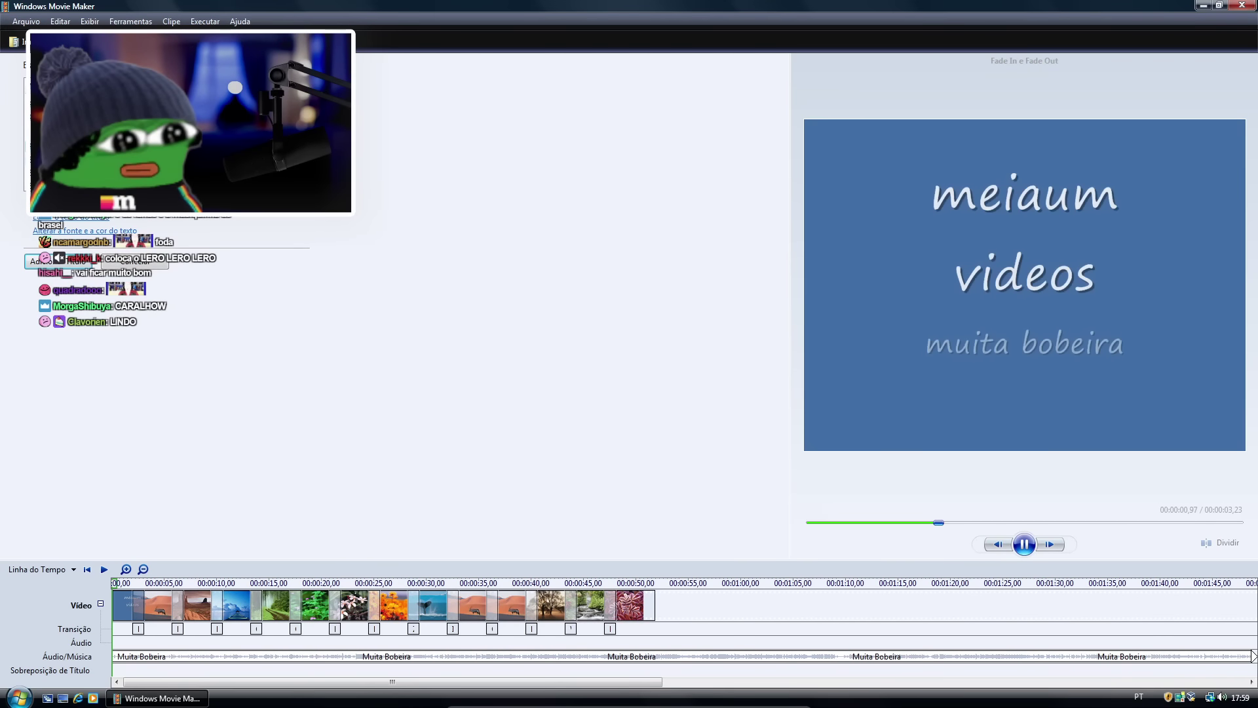
{"action": "key", "text": "Down"}
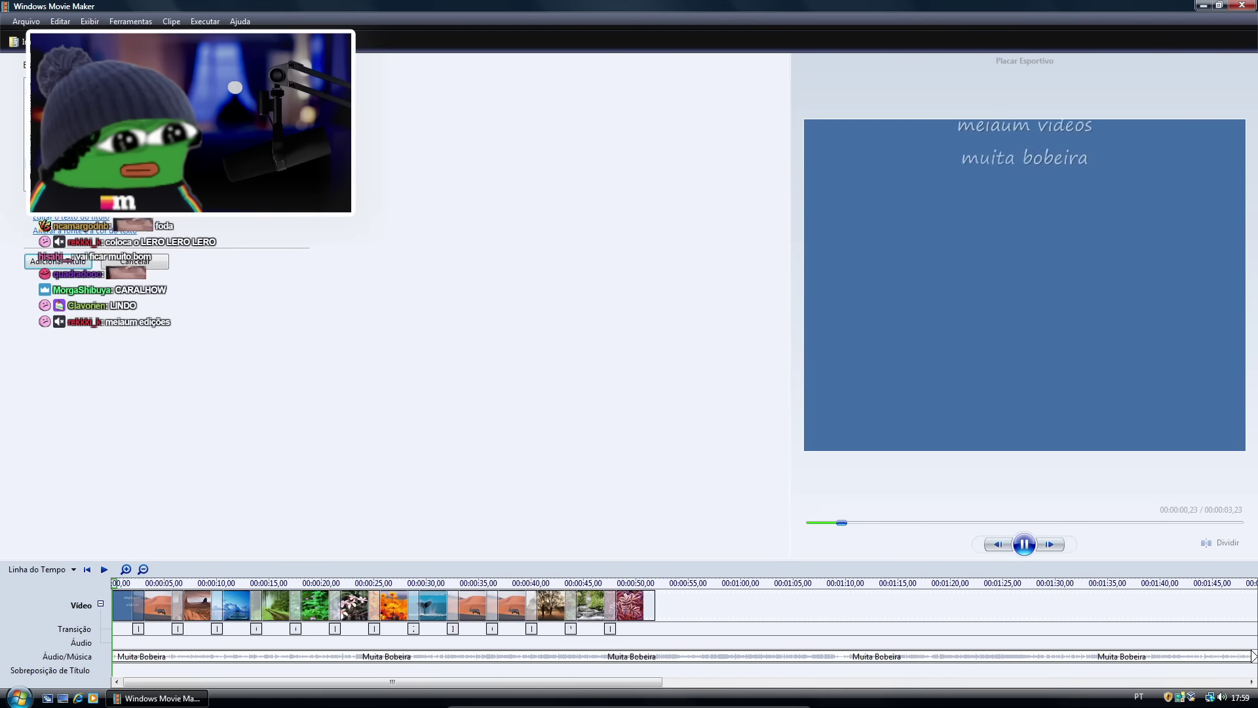
{"action": "key", "text": "Down"}
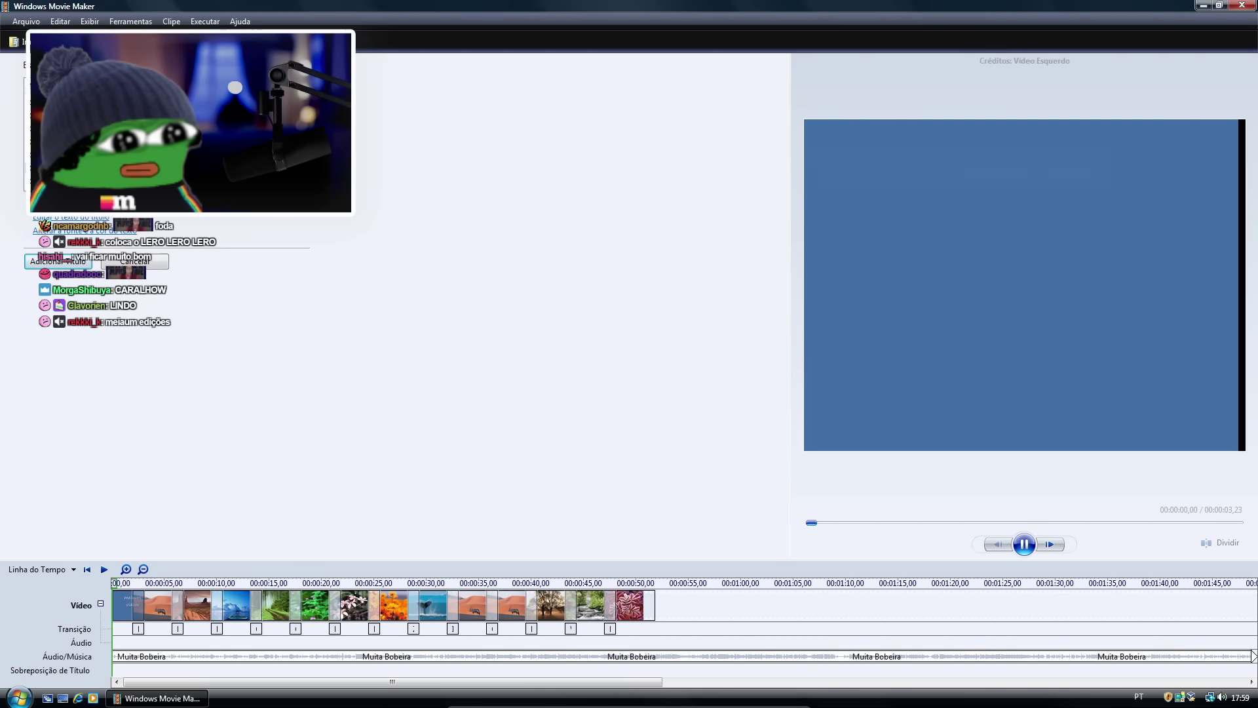
{"action": "key", "text": "Down"}
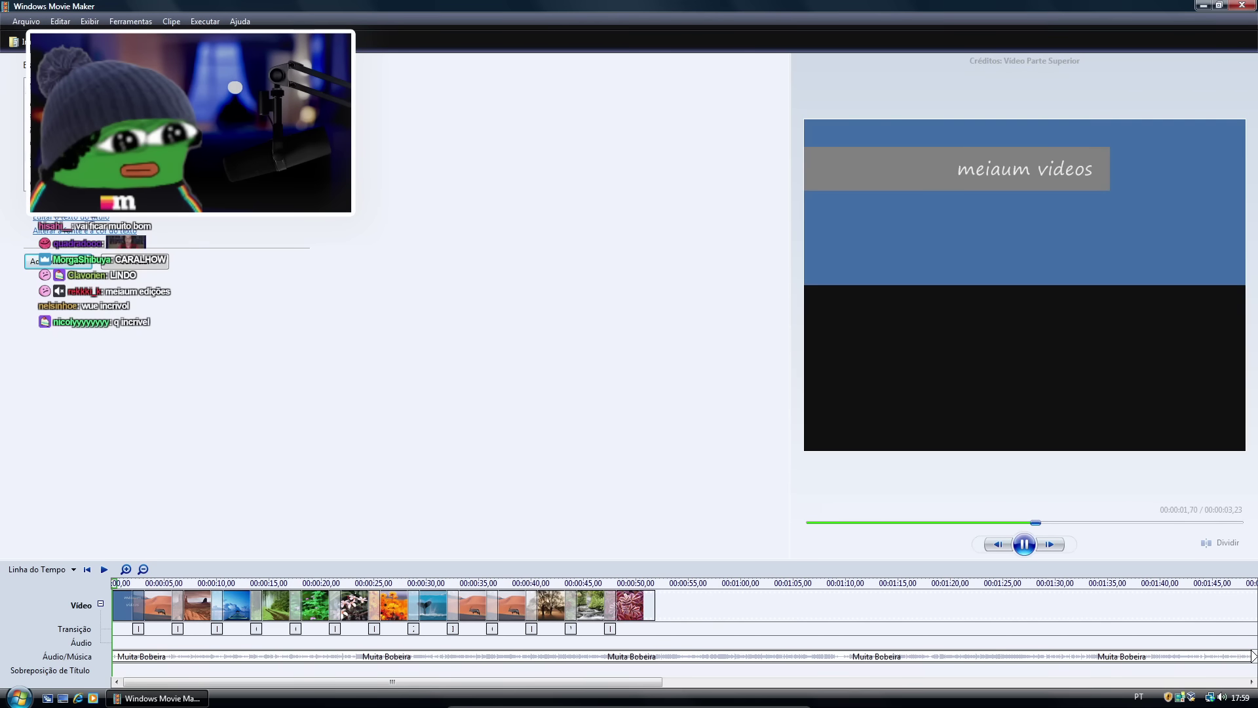
{"action": "key", "text": "Down"}
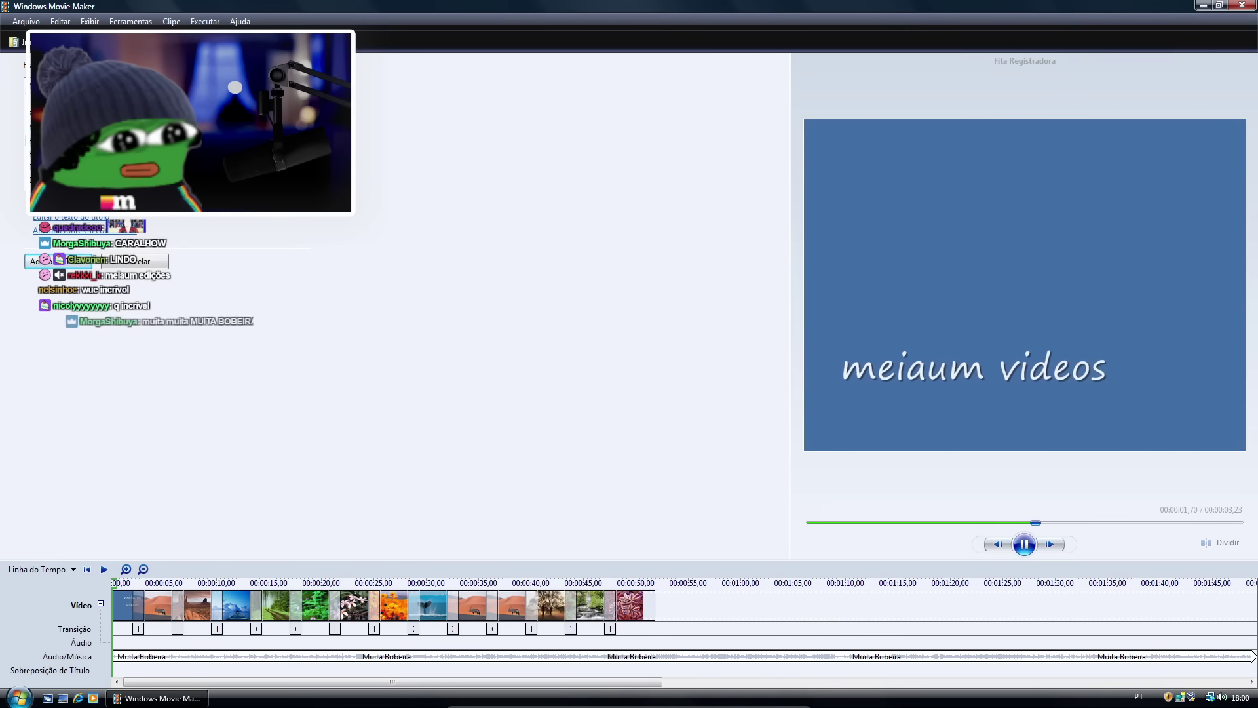
{"action": "key", "text": "Down"}
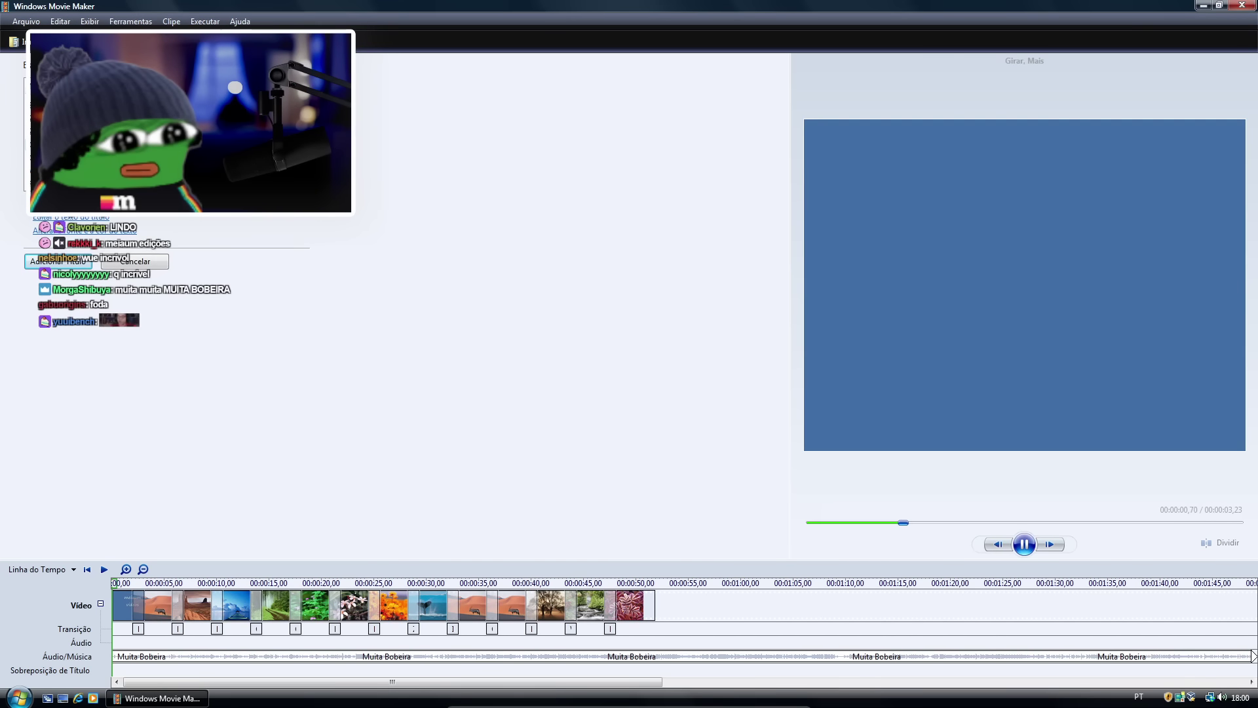
{"action": "key", "text": "Down"}
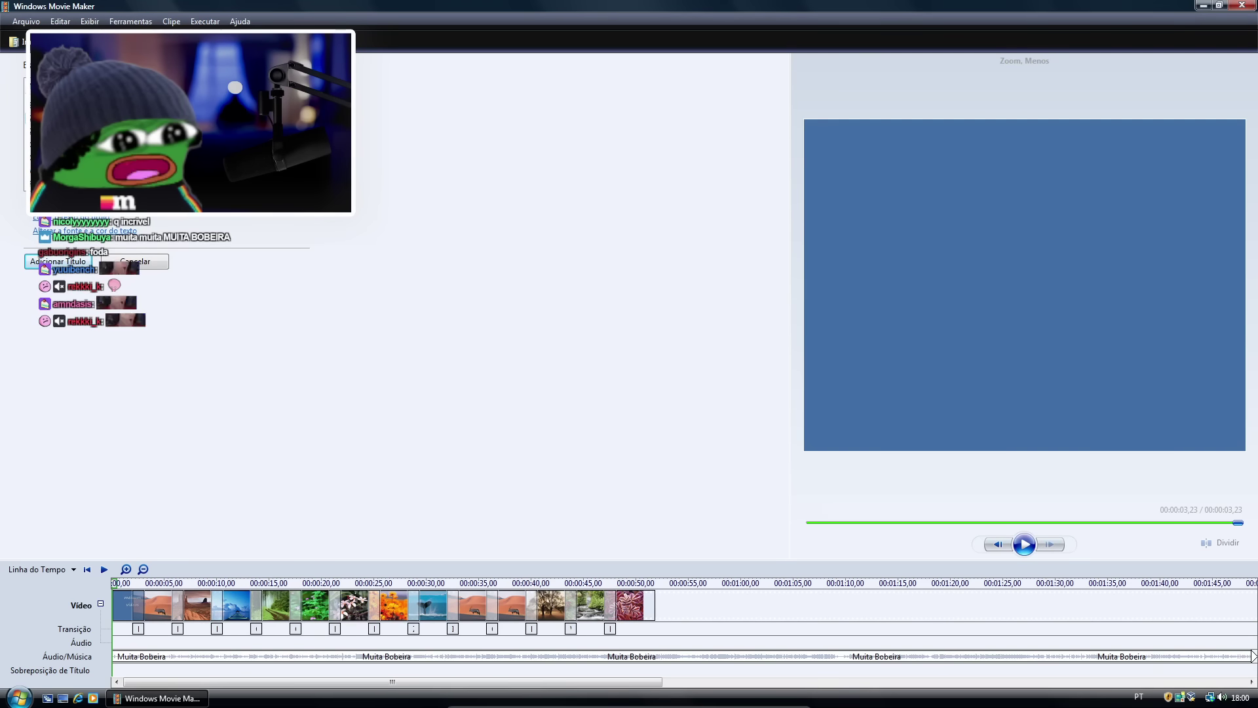
{"action": "key", "text": "Down"}
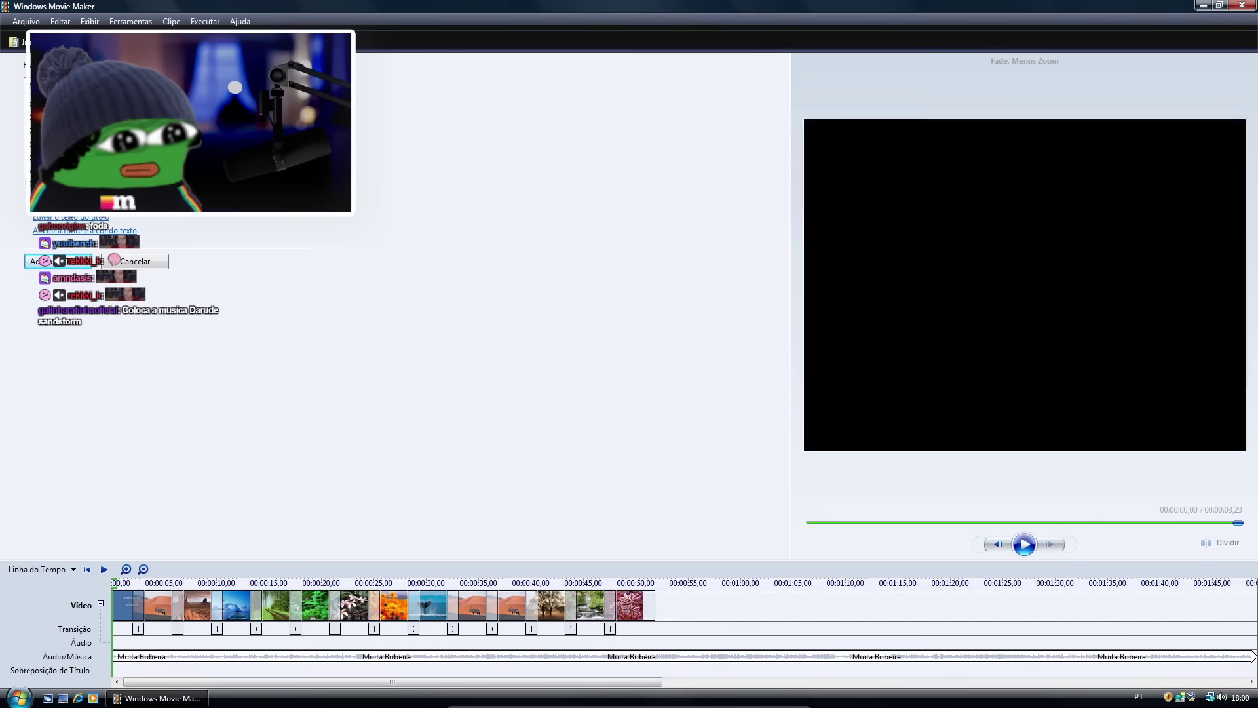
{"action": "key", "text": "Down"}
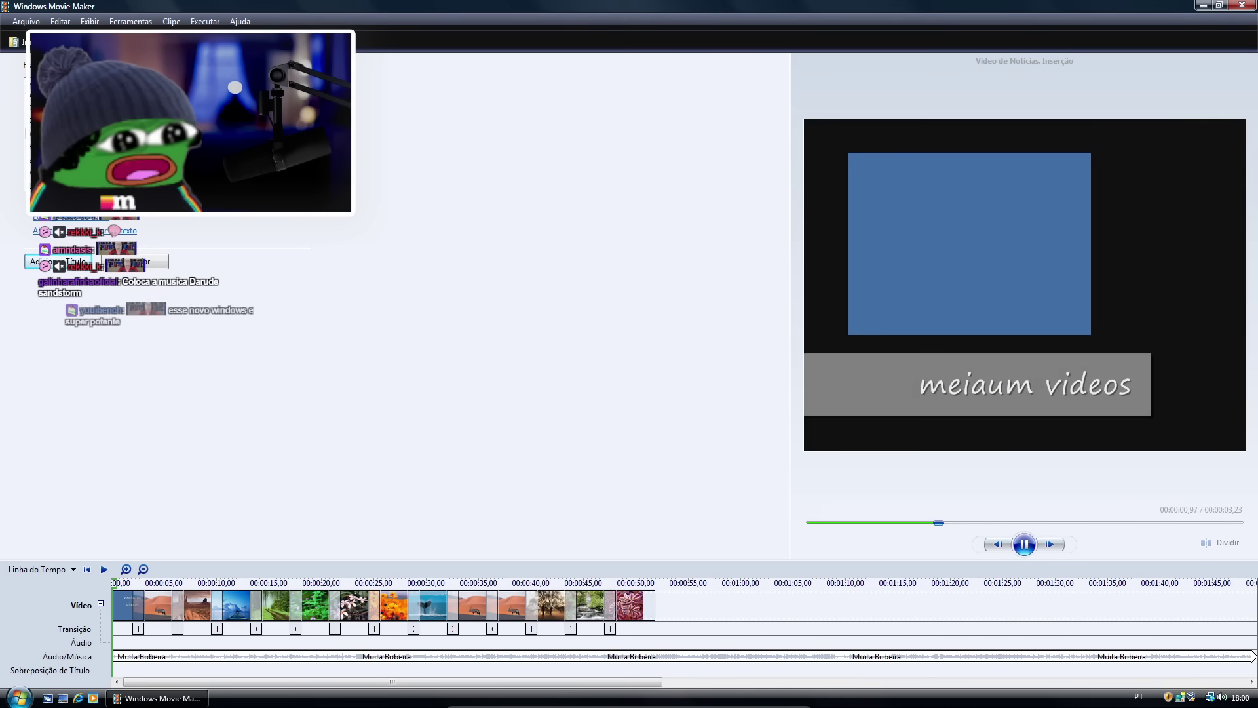
{"action": "key", "text": "Return"}
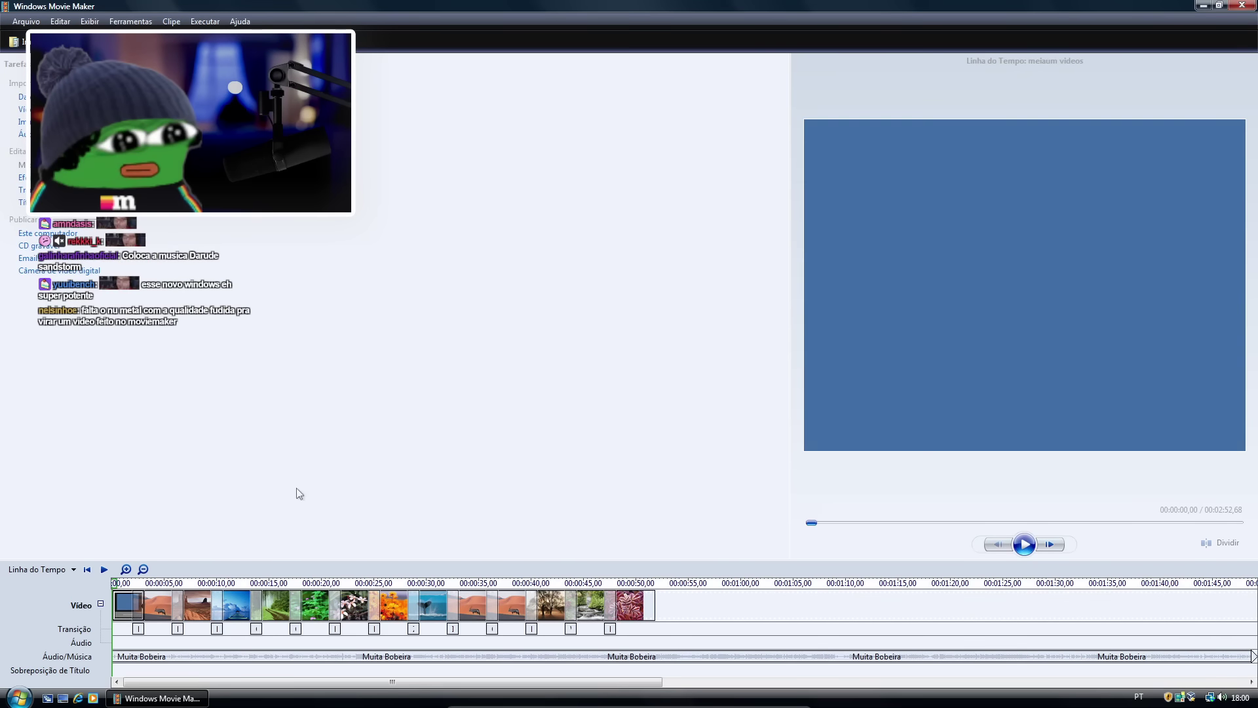
Return the timeline to its start and play the slideshow in the preview monitor.
{"action": "left_click", "coordinate": [163, 612]}
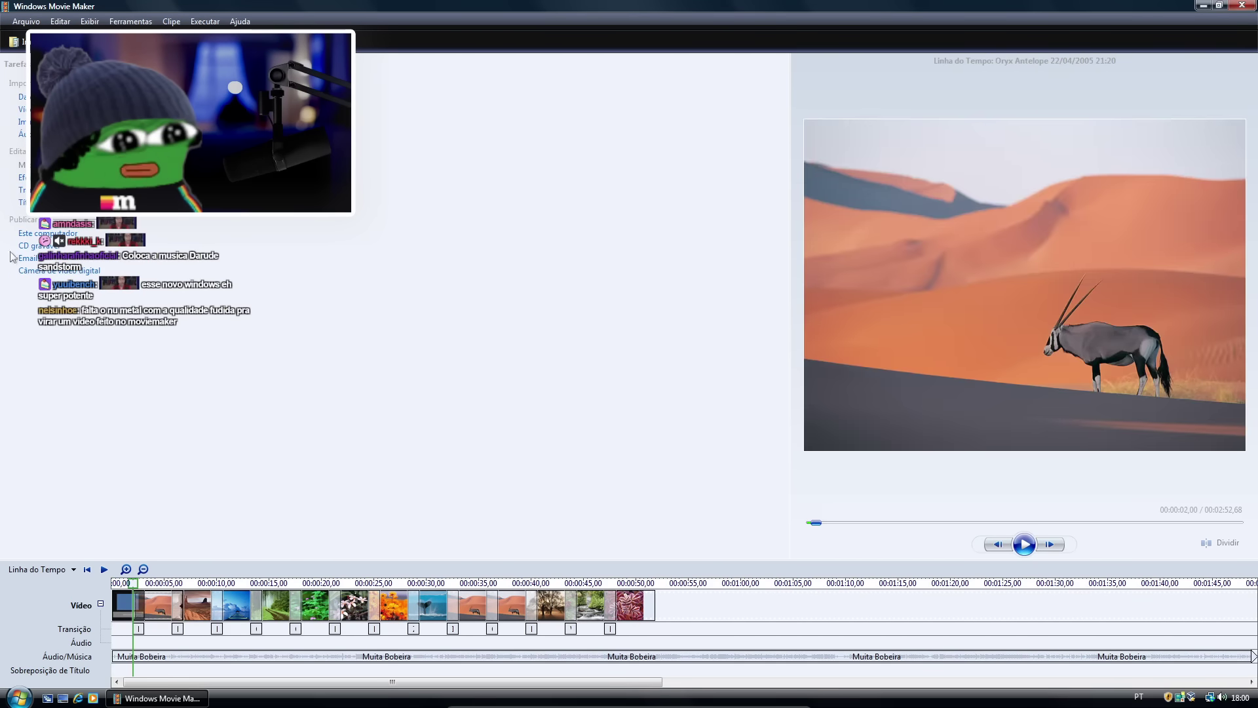
{"action": "key", "text": "Home"}
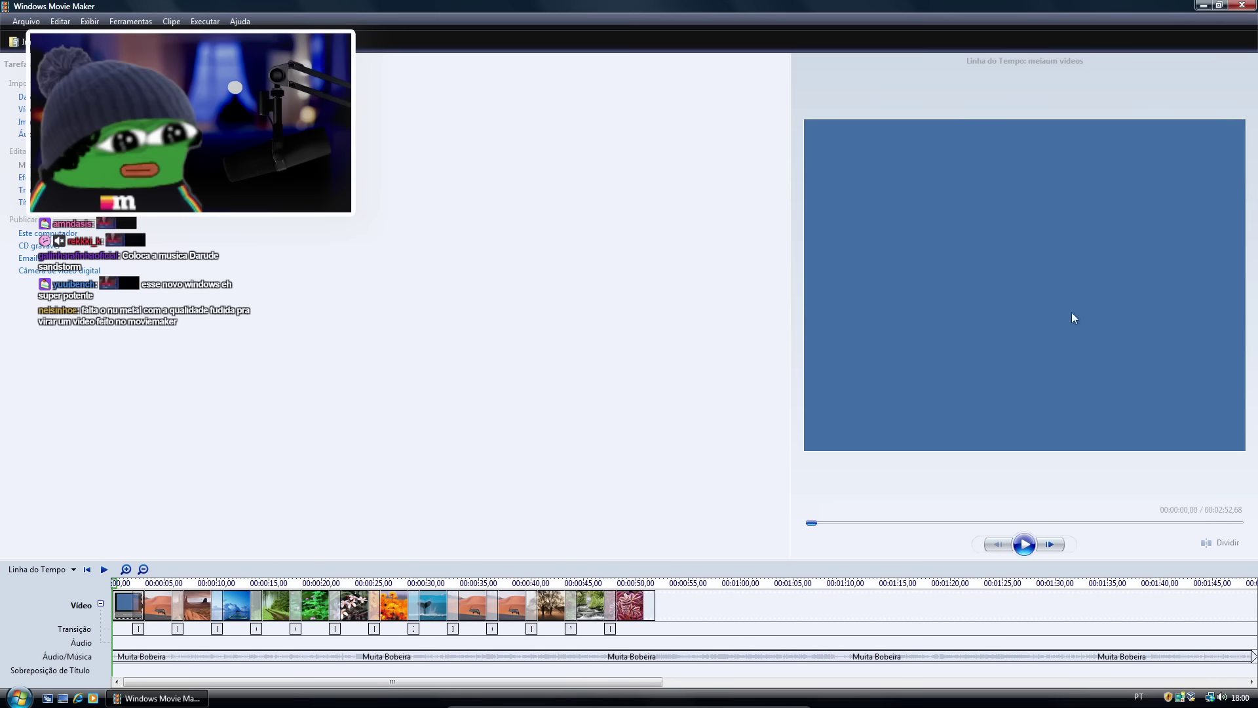
{"action": "left_click", "coordinate": [1024, 544]}
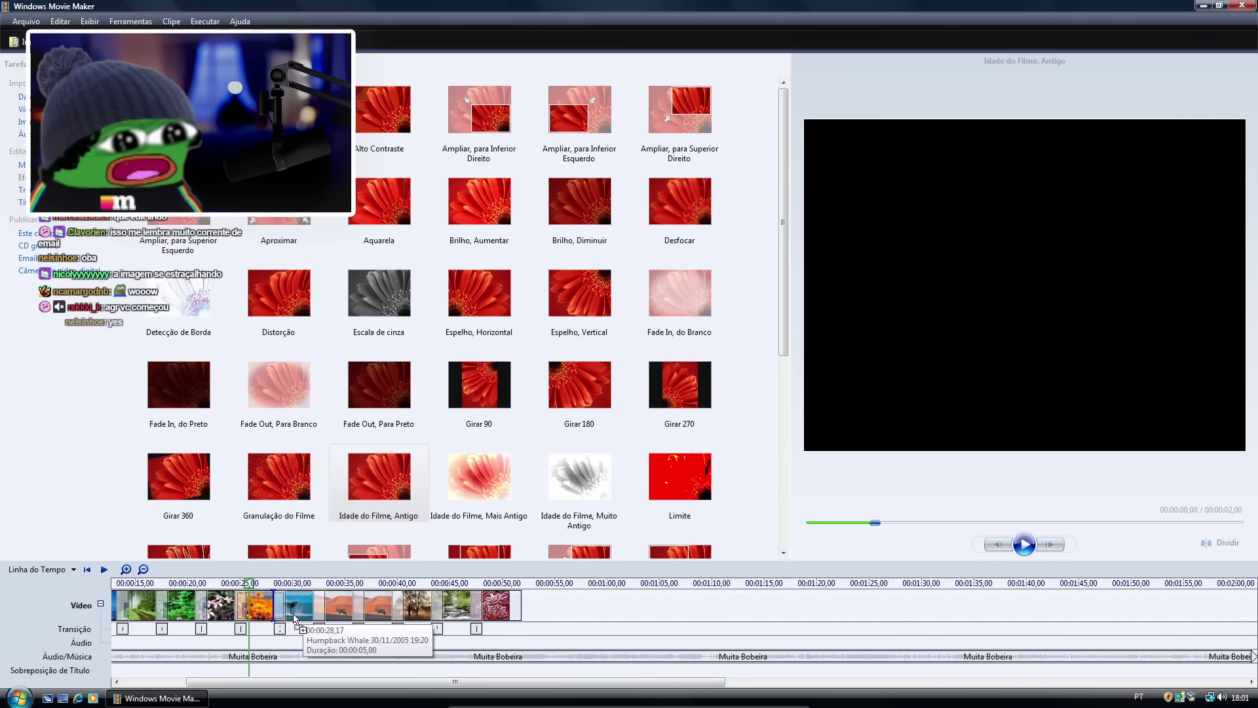
Apply the Idade do Filme, Muito Antigo effect to the whale clip and Reduzir, de Inferior Direito to the antelope clip right after it.
{"action": "left_click", "coordinate": [576, 486]}
{"action": "left_click_drag", "start_coordinate": [575, 483], "coordinate": [293, 607]}
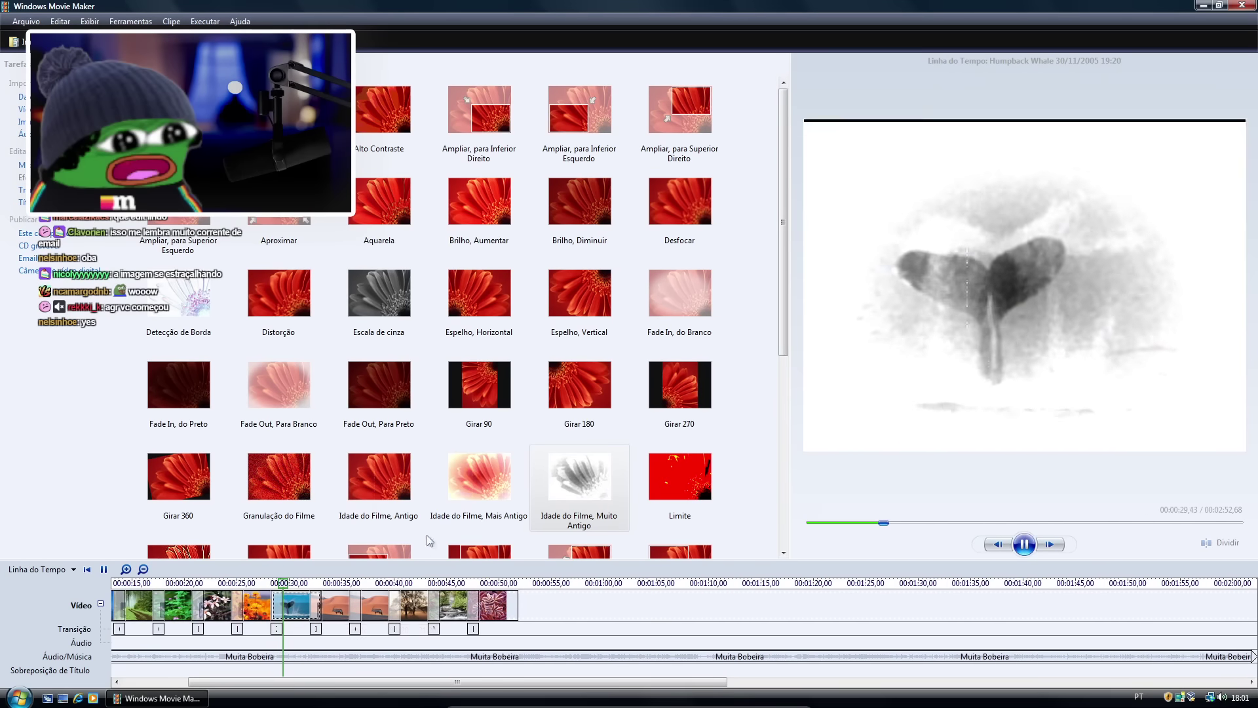
{"action": "scroll", "coordinate": [429, 540], "scroll_direction": "down", "scroll_amount": 5}
{"action": "left_click", "coordinate": [375, 330]}
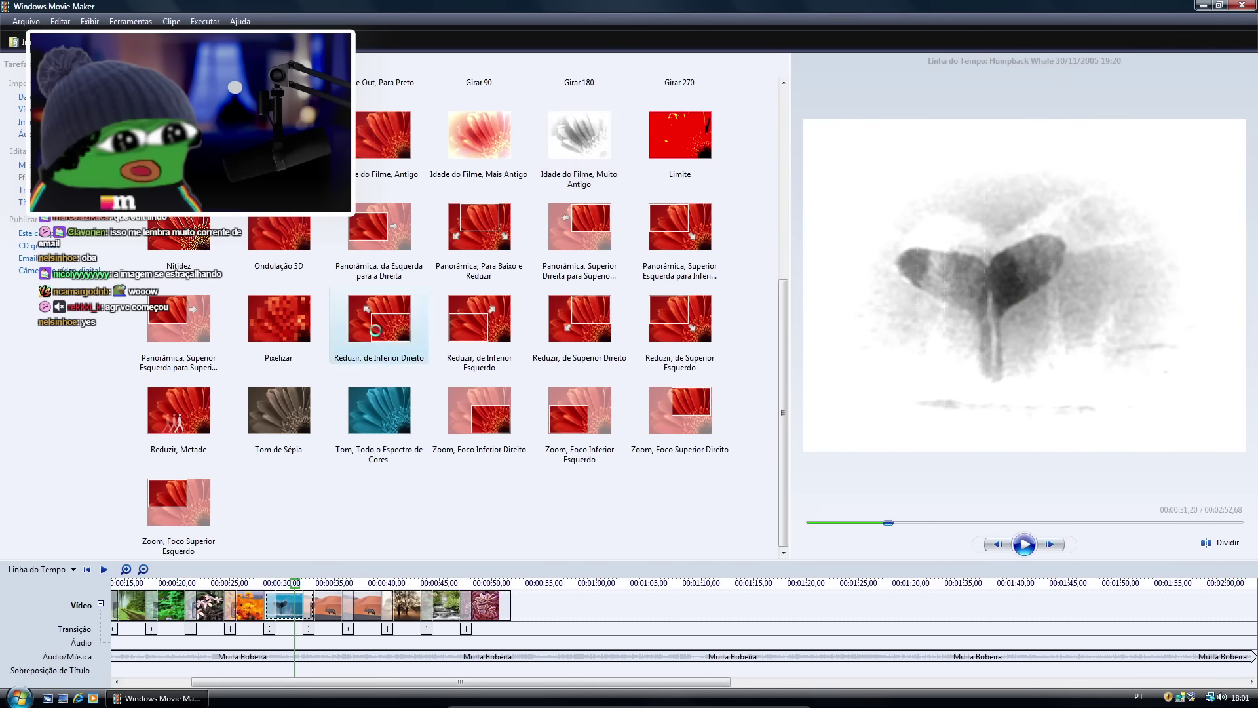
{"action": "left_click_drag", "start_coordinate": [375, 330], "coordinate": [331, 606]}
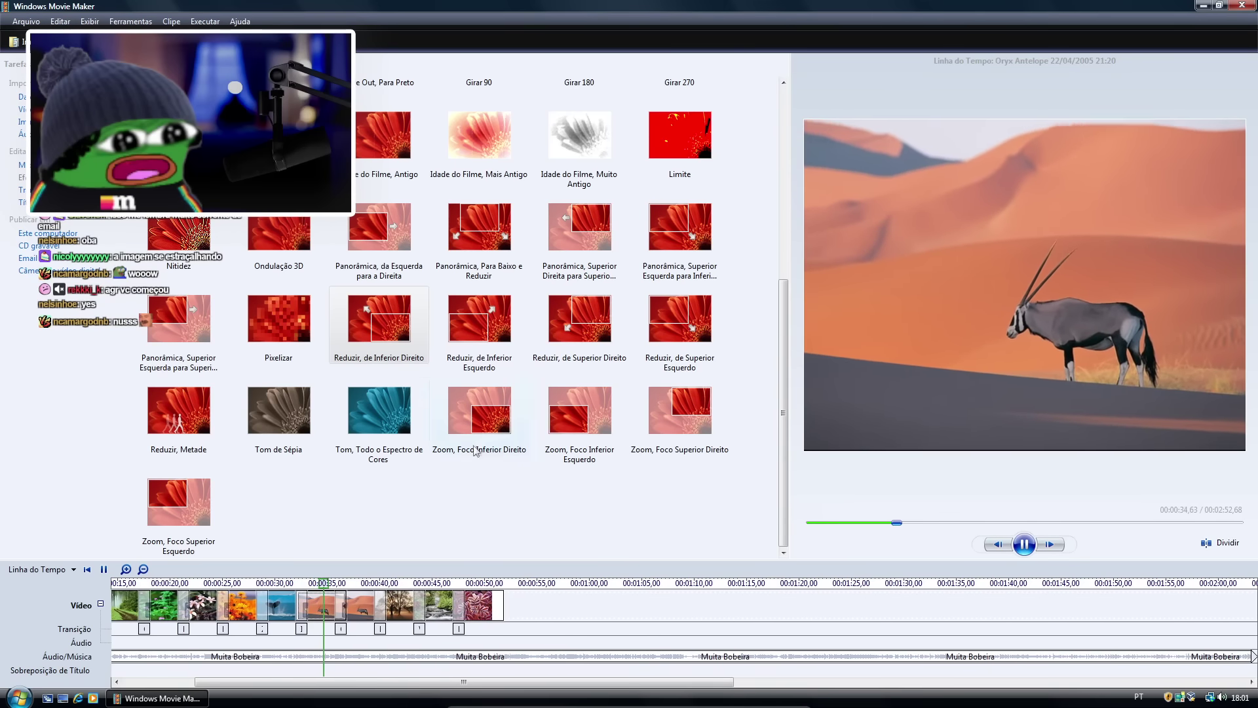
Apply the Tom, Todo o Espectro de Cores effect to the last antelope clip and Tom de Sépia to the waterfall clip.
{"action": "left_click_drag", "start_coordinate": [379, 410], "coordinate": [367, 602]}
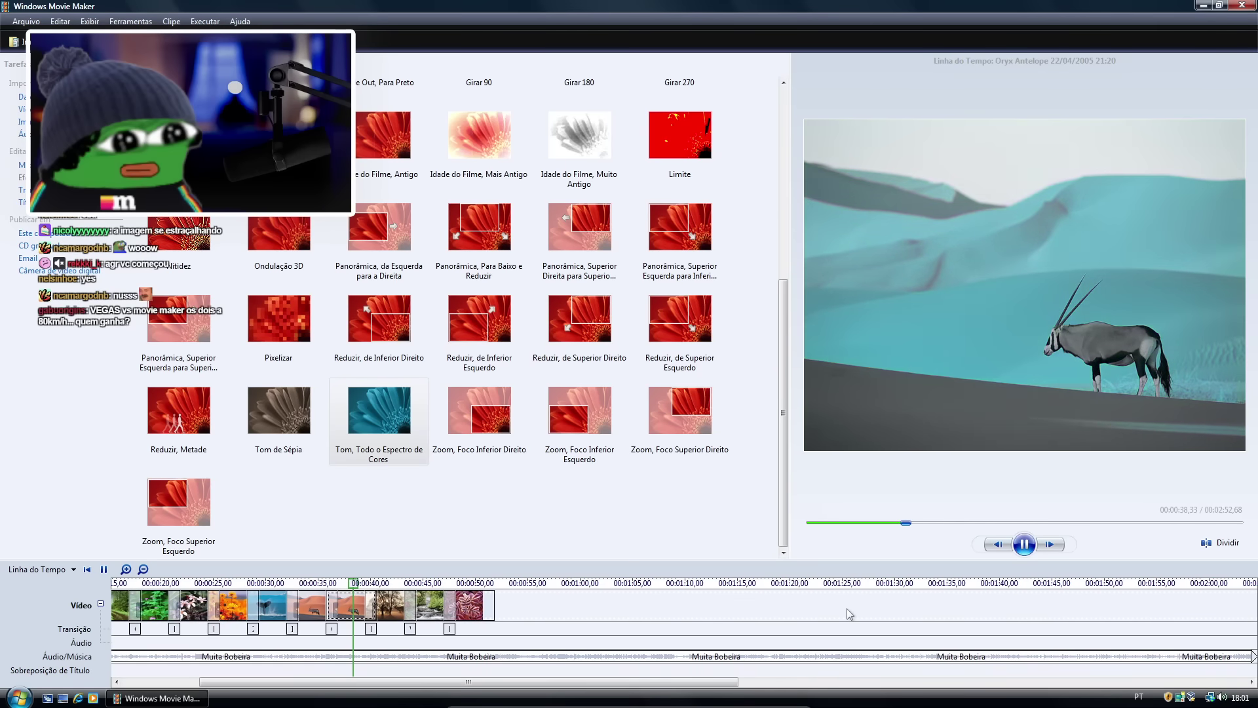
{"action": "left_click_drag", "start_coordinate": [279, 410], "coordinate": [427, 607]}
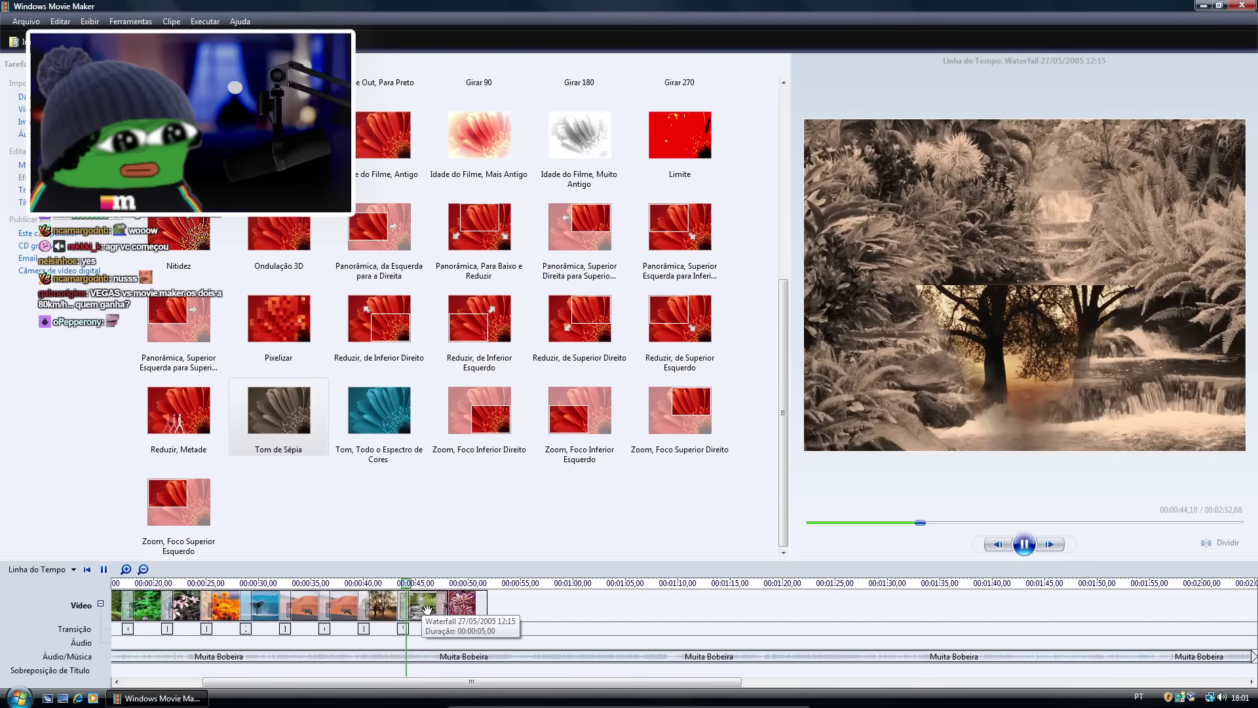
Apply the Detecção de Borda effect to the Winter Leaves clip at the end and pause the playback.
{"action": "scroll", "coordinate": [433, 285], "scroll_direction": "up", "scroll_amount": 4}
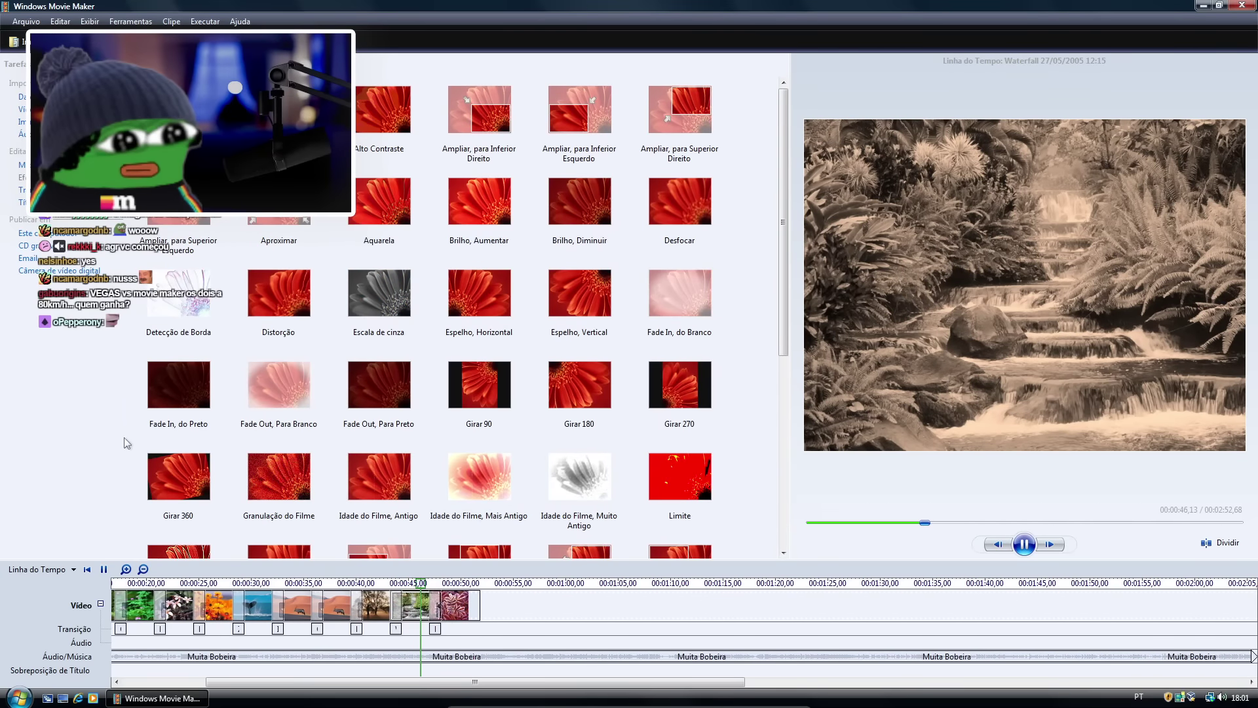
{"action": "left_click_drag", "start_coordinate": [196, 321], "coordinate": [406, 559]}
{"action": "left_click_drag", "start_coordinate": [452, 606], "coordinate": [452, 607]}
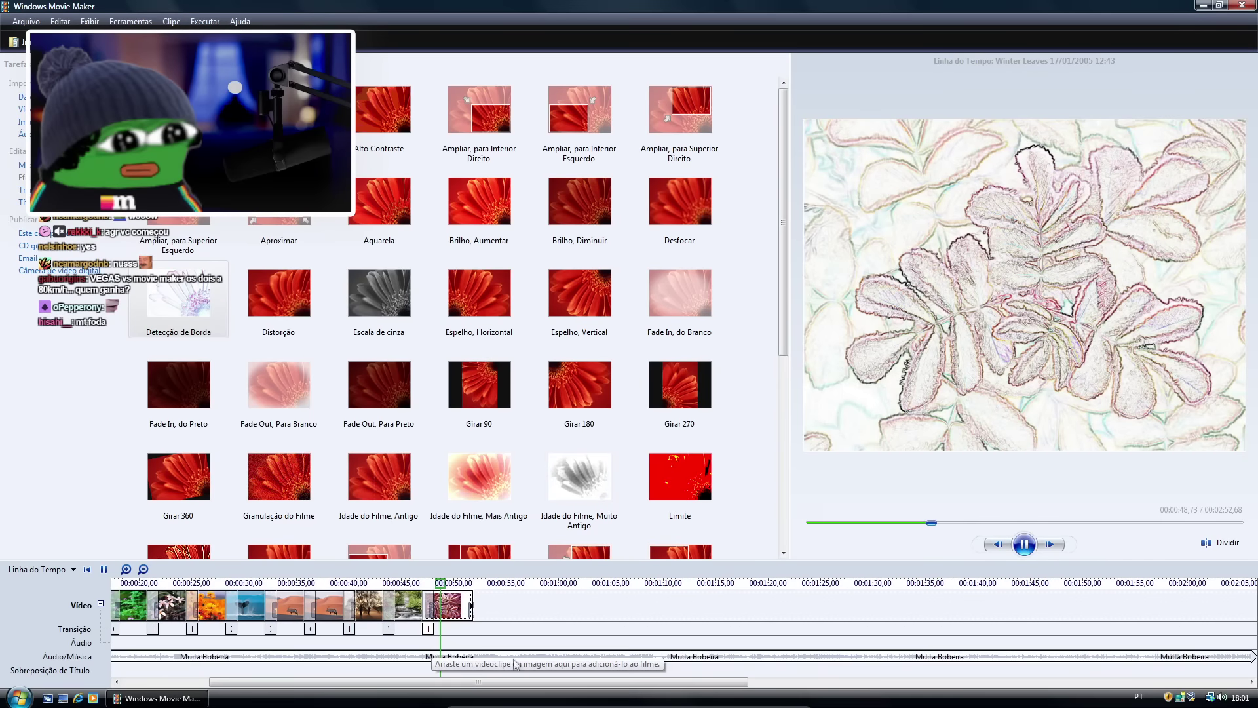
{"action": "key", "text": "space"}
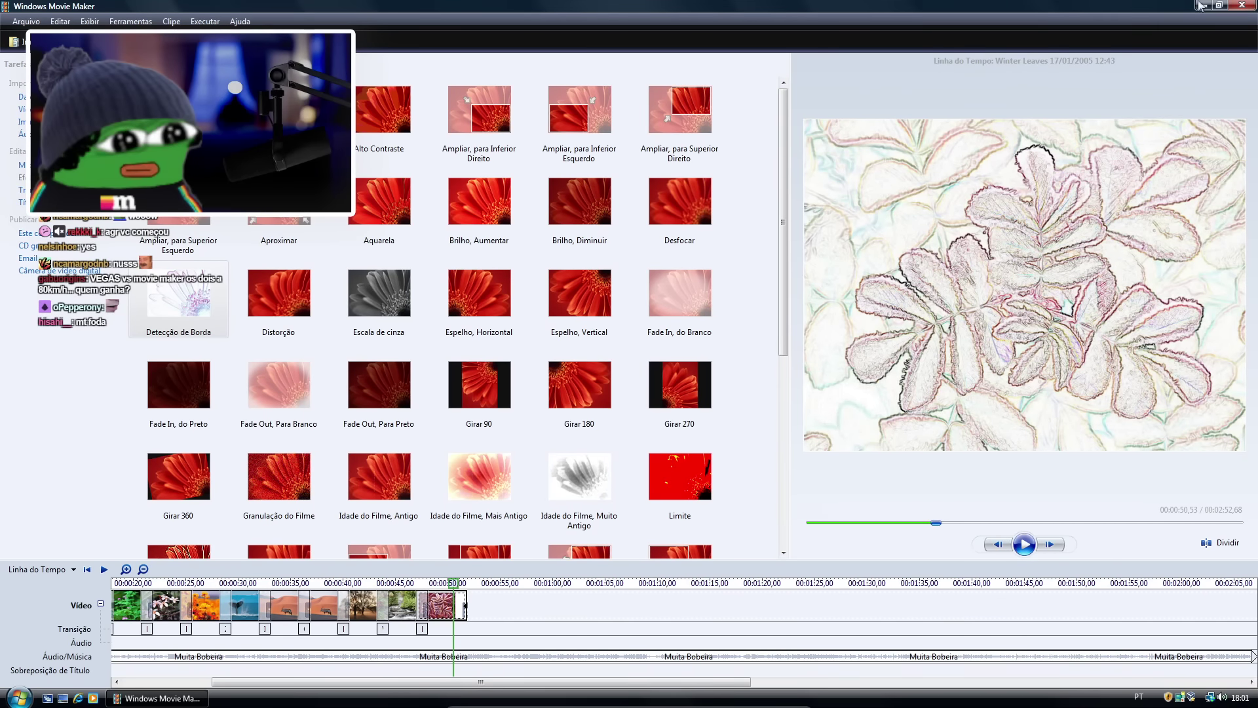
Close Windows Movie Maker without saving the changes to the untitled project.
{"action": "left_click", "coordinate": [1243, 6]}
{"action": "left_click", "coordinate": [663, 398]}
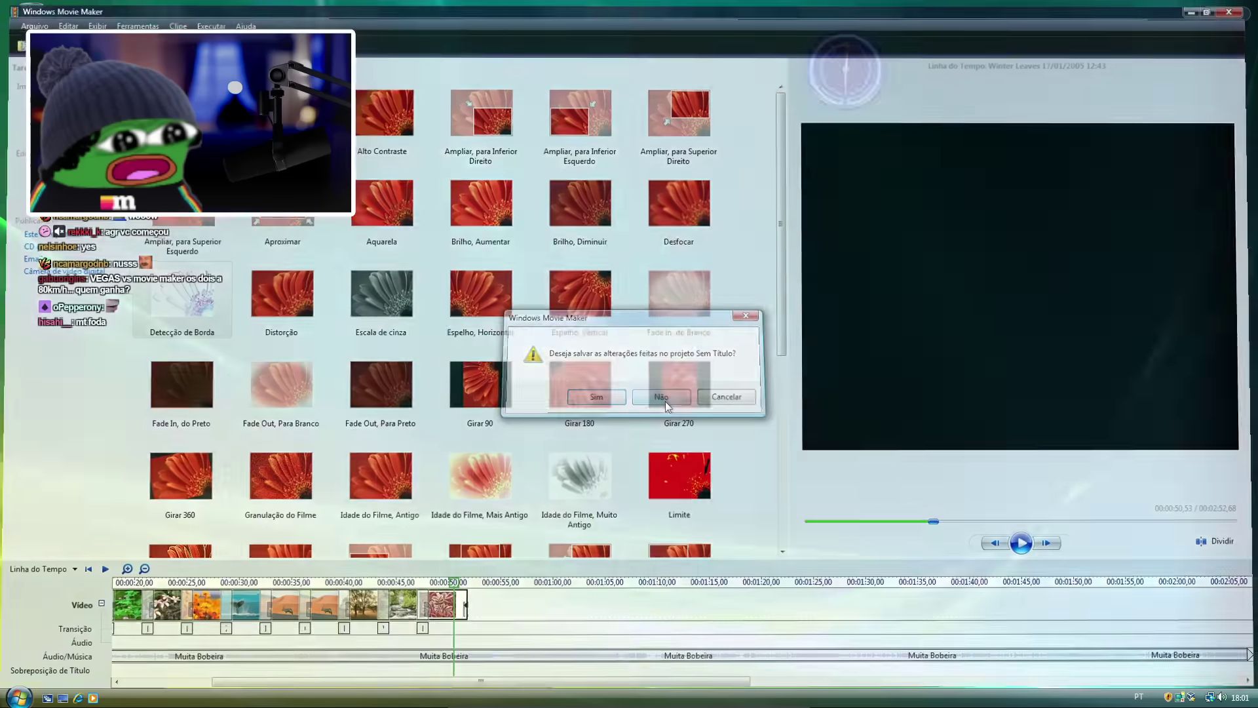
Launch the Barra Lateral do Windows accessory and try adding a gadget on the desktop sidebar.
{"action": "key", "text": "super"}
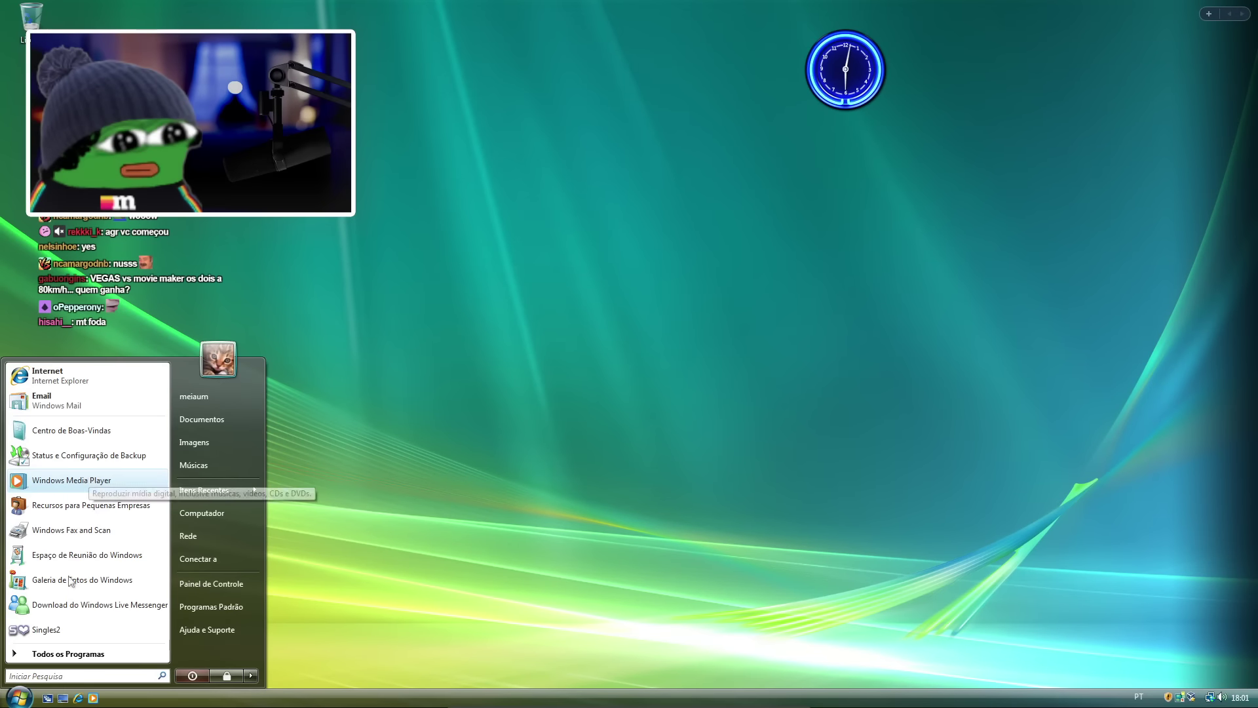
{"action": "left_click", "coordinate": [53, 653]}
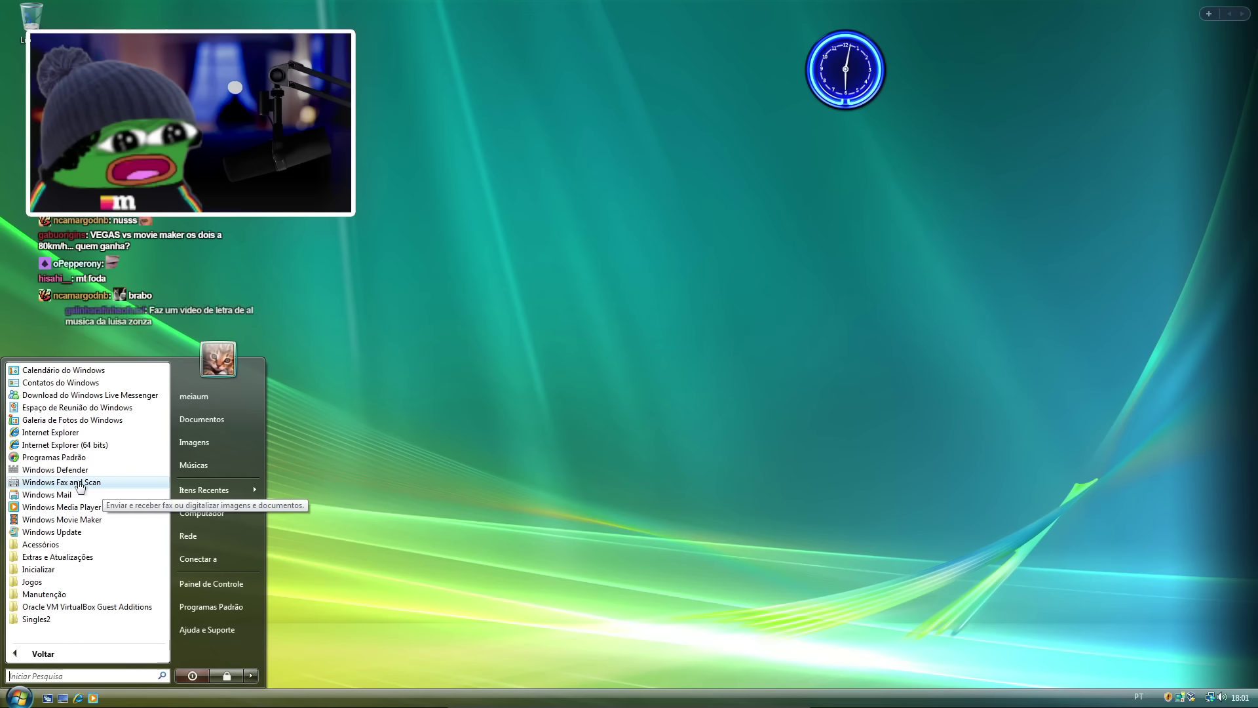
{"action": "left_click", "coordinate": [59, 547]}
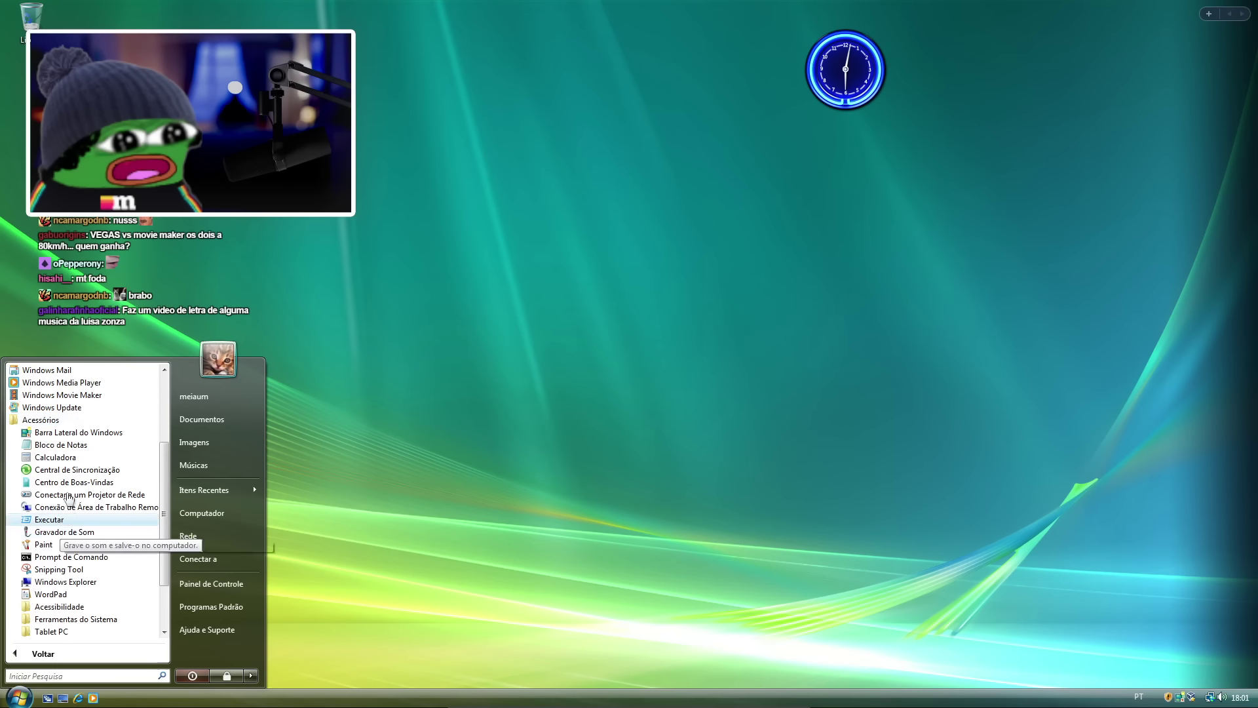
{"action": "left_click", "coordinate": [68, 435]}
{"action": "left_click", "coordinate": [1210, 13]}
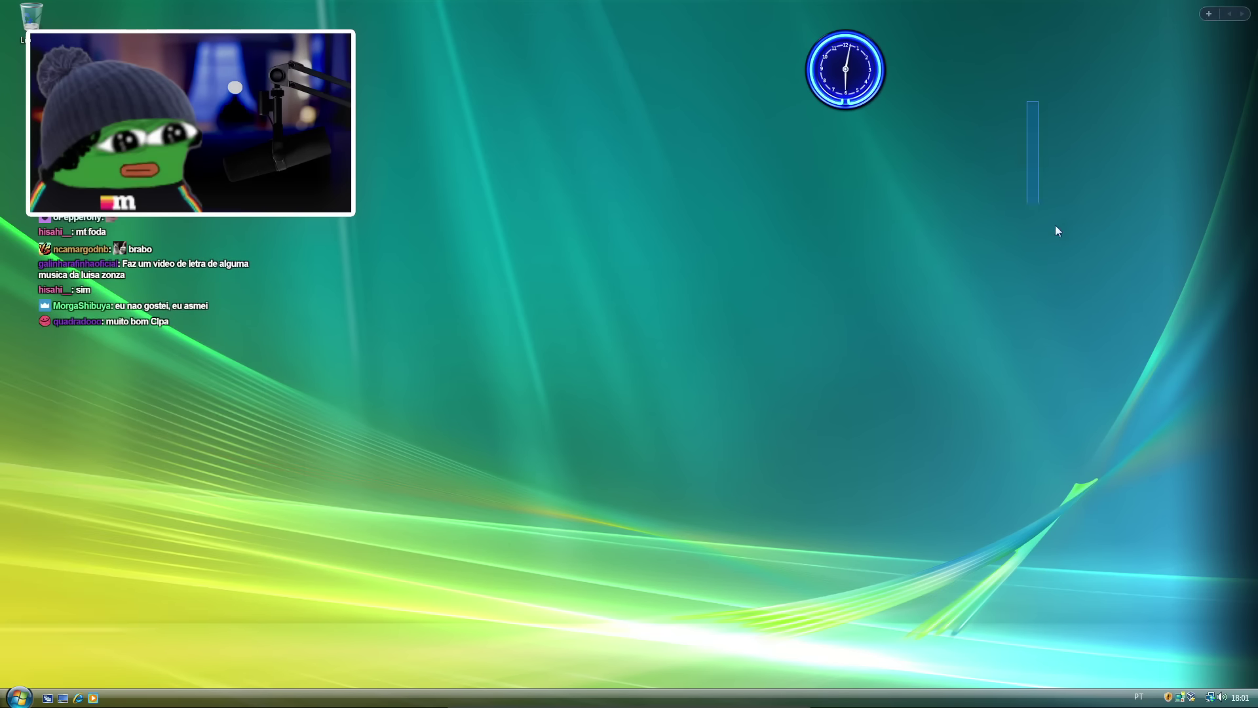
Open the Gravador de Som accessory and record a few seconds of audio.
{"action": "key", "text": "super"}
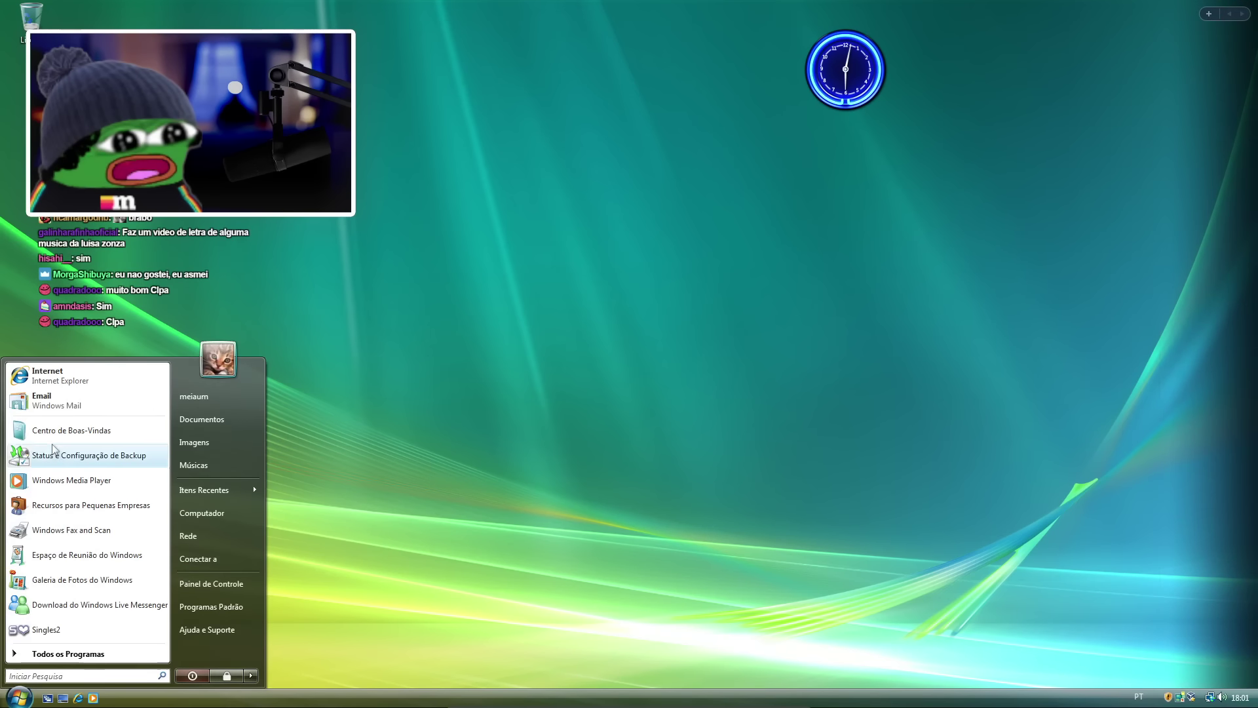
{"action": "left_click", "coordinate": [64, 655]}
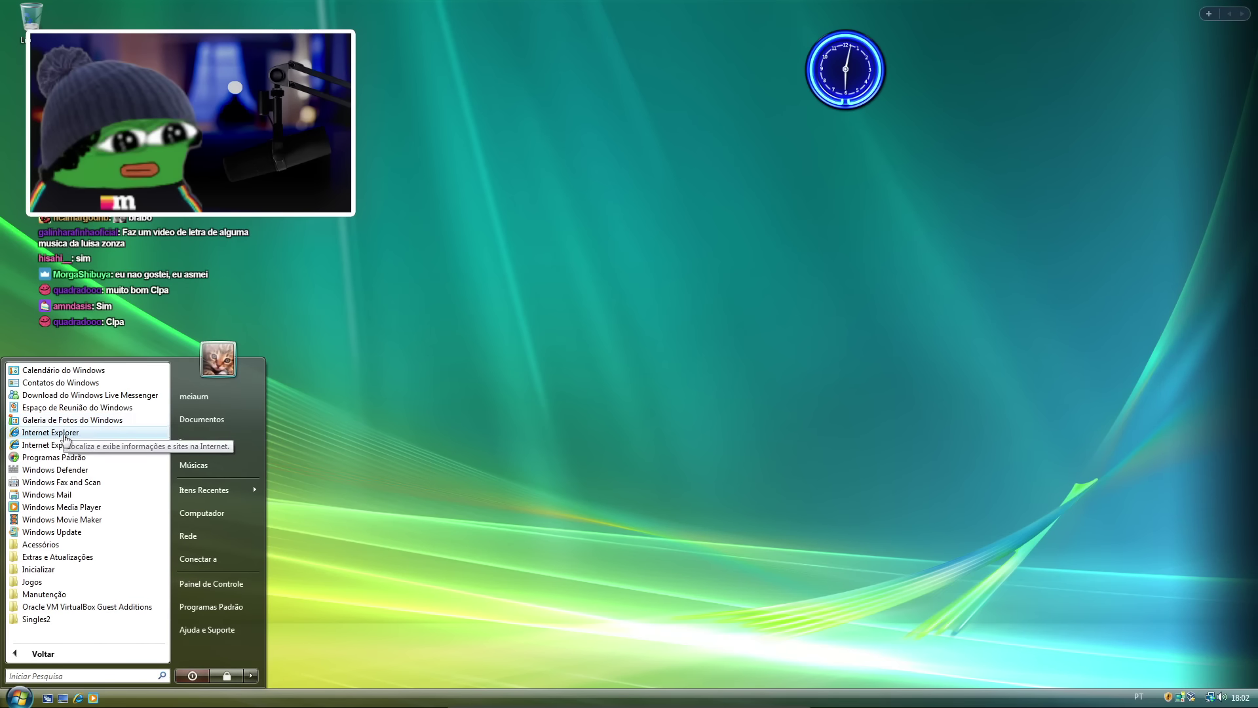
{"action": "left_click", "coordinate": [41, 544]}
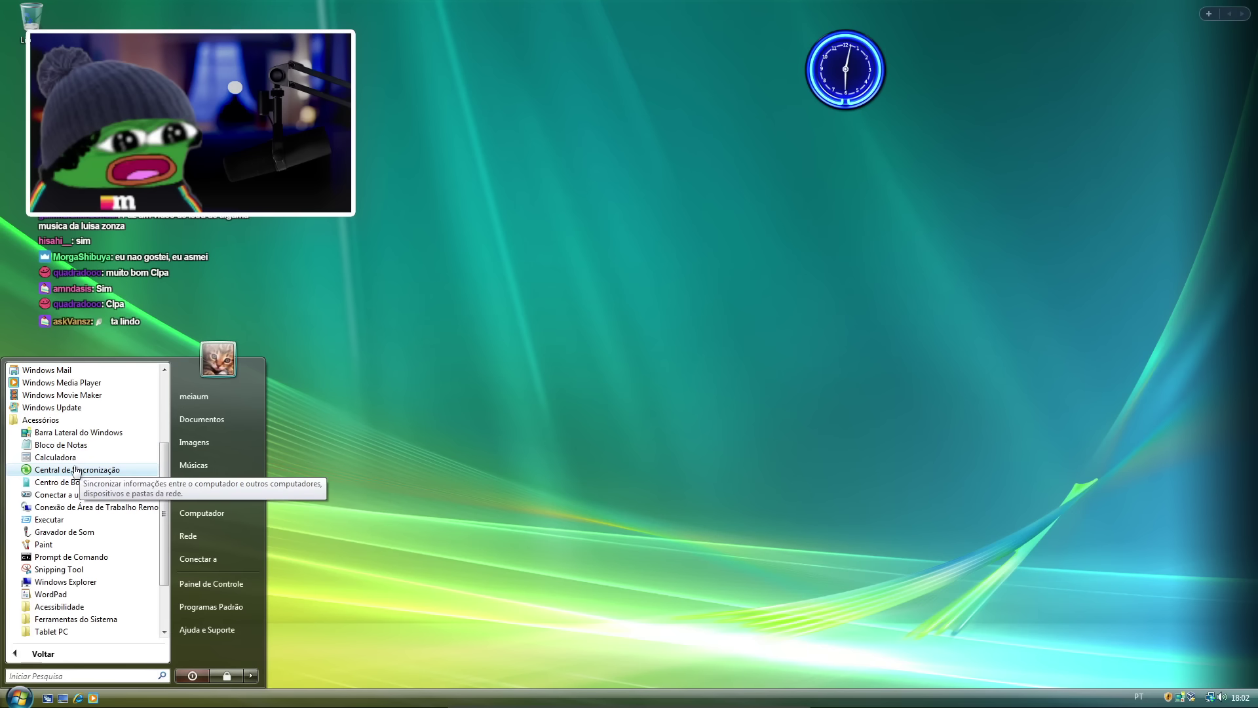
{"action": "left_click", "coordinate": [83, 533]}
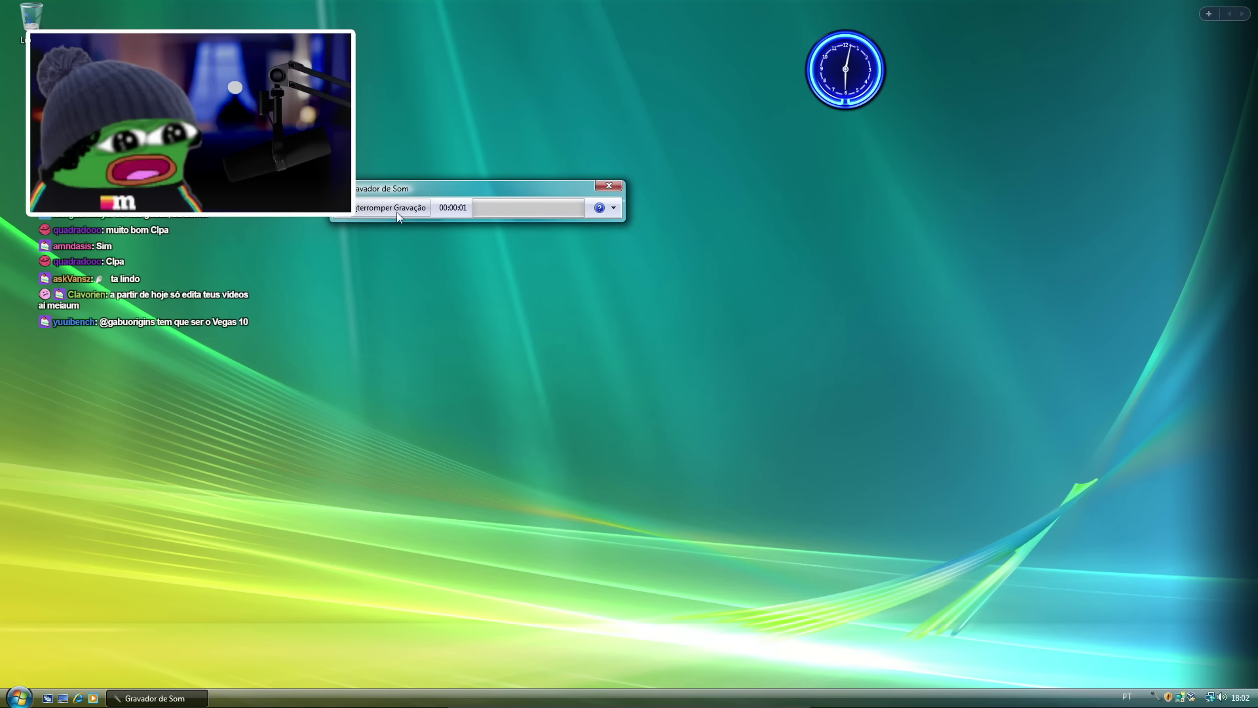
{"action": "left_click", "coordinate": [393, 208]}
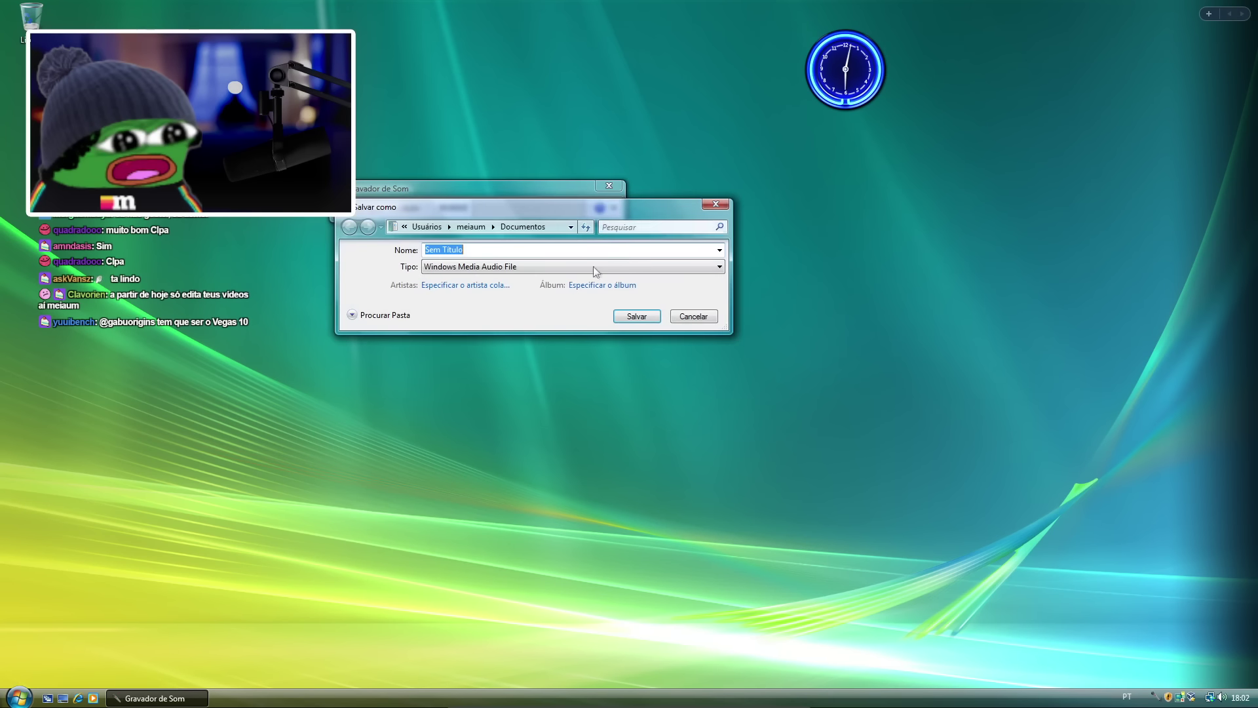
Dismiss the recording's save dialog and close Gravador de Som without saving the audio.
{"action": "left_click", "coordinate": [617, 314]}
{"action": "left_click", "coordinate": [609, 186]}
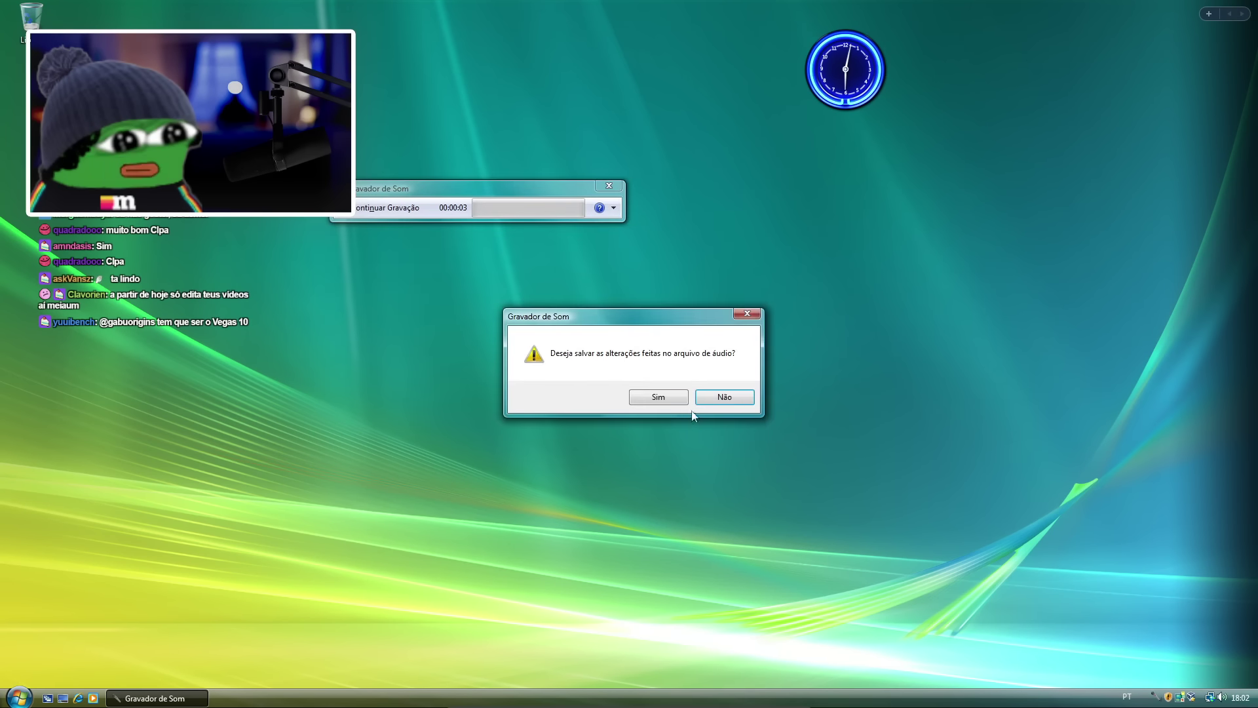
{"action": "left_click", "coordinate": [721, 396]}
{"action": "left_click", "coordinate": [19, 697]}
{"action": "left_click", "coordinate": [53, 652]}
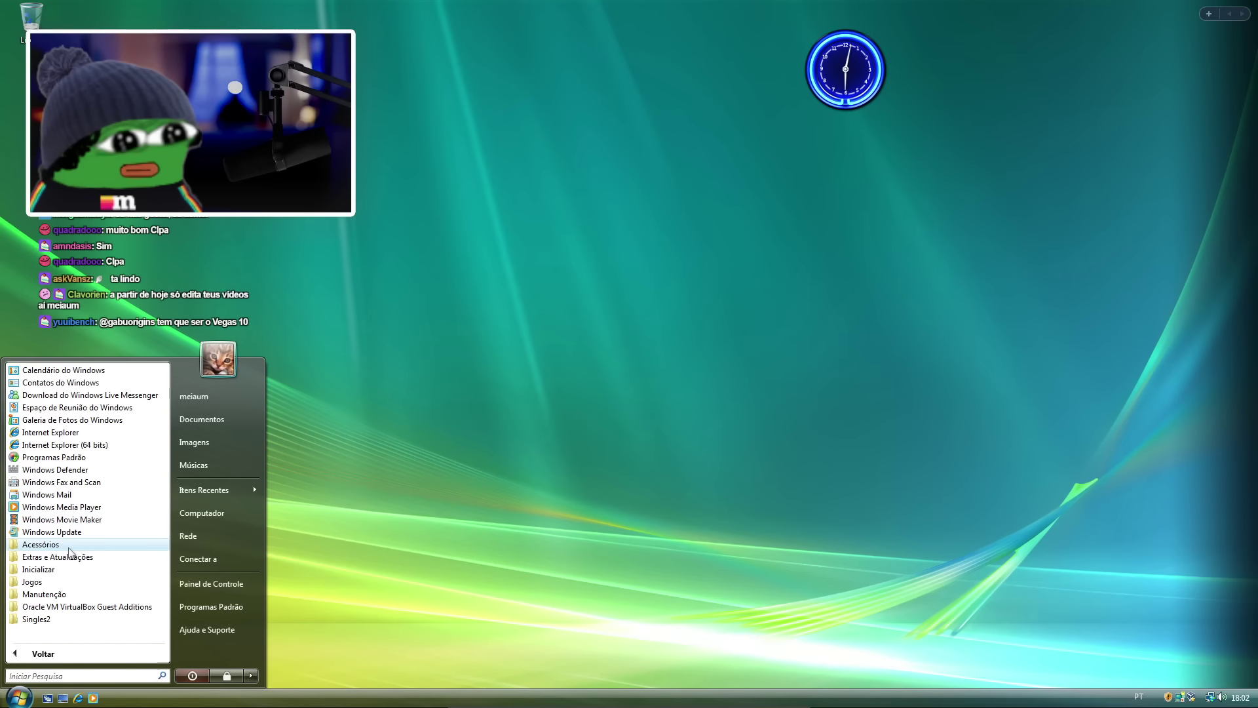
{"action": "left_click", "coordinate": [41, 545]}
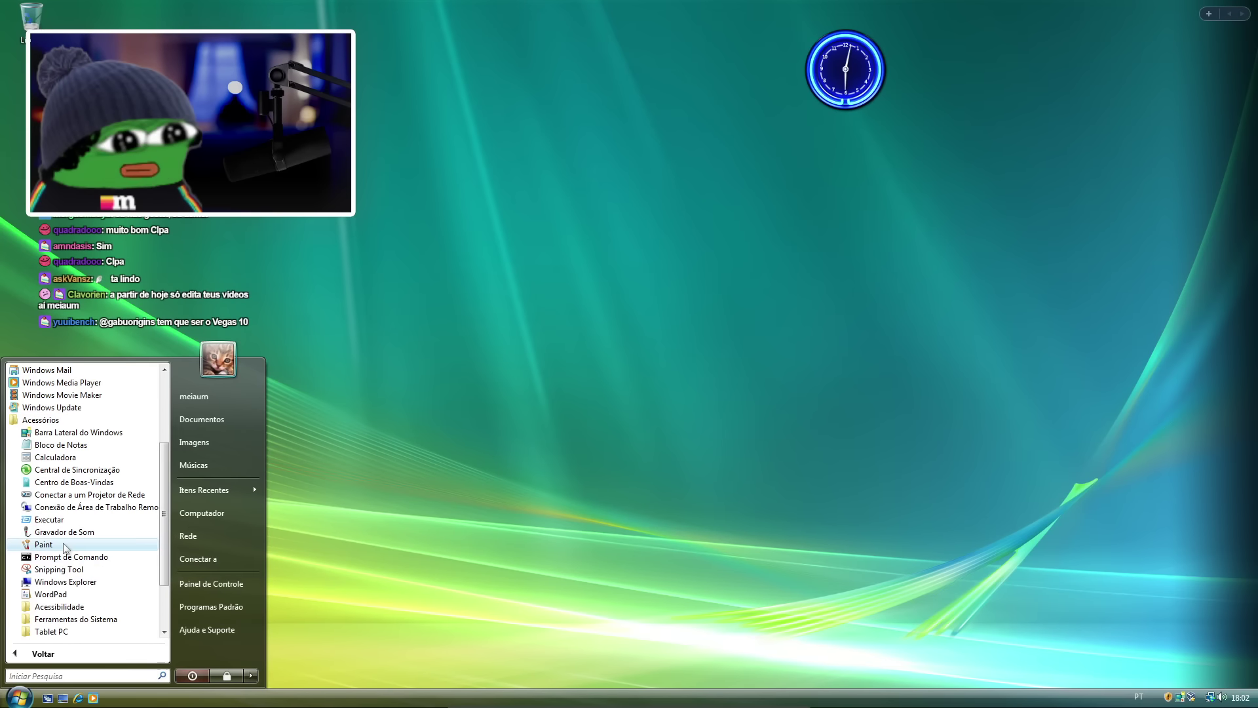
{"action": "left_click", "coordinate": [359, 429]}
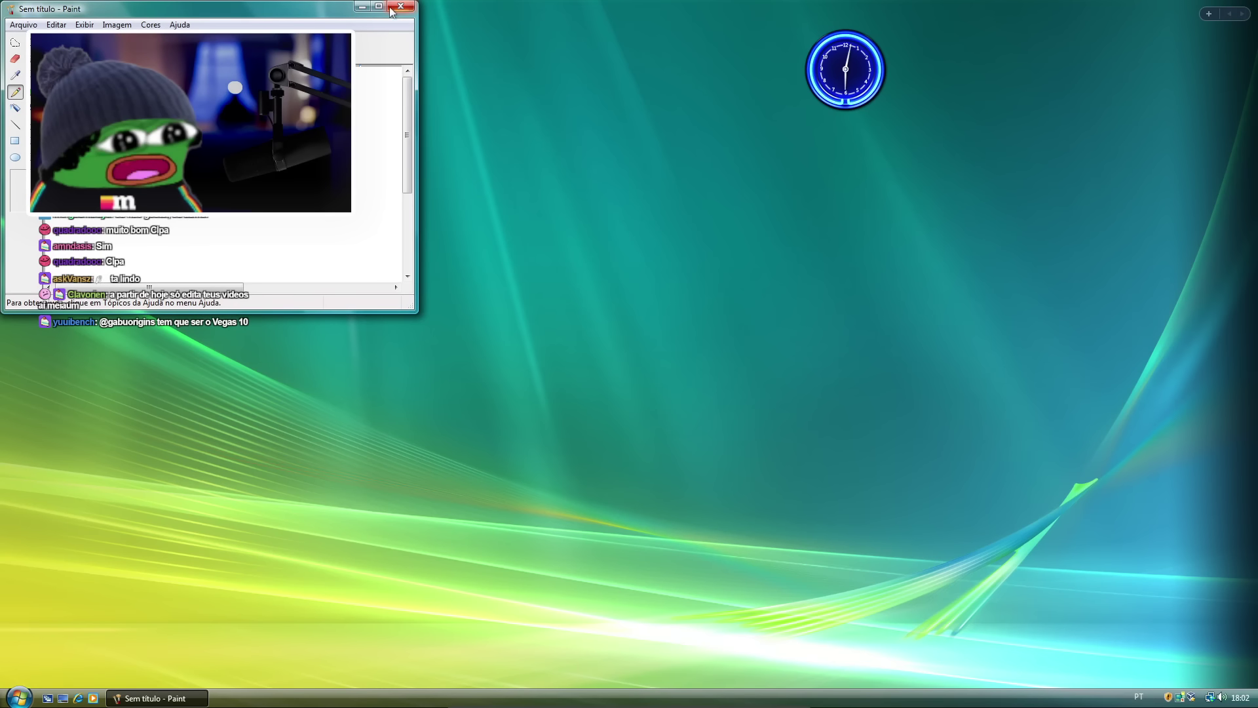
{"action": "left_click", "coordinate": [392, 9]}
Open the Paint accessory in a maximized window and undo a thin pencil scribble on the canvas.
{"action": "key", "text": "super"}
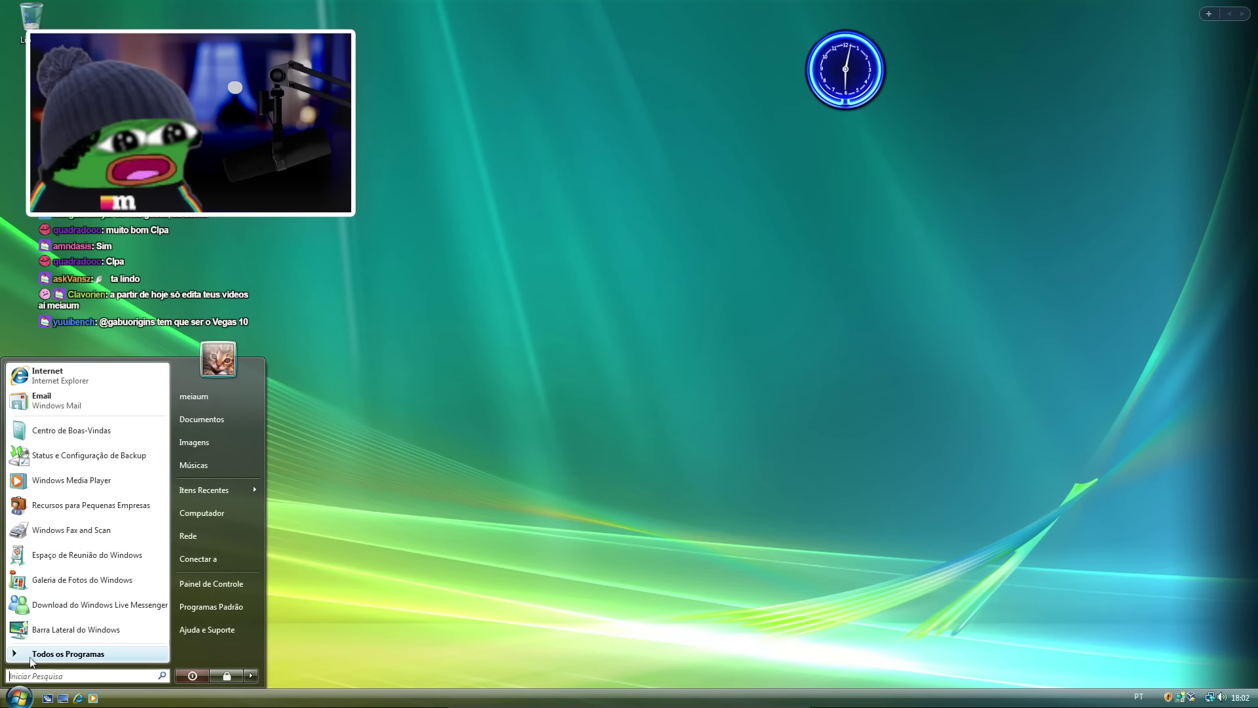
{"action": "left_click", "coordinate": [29, 657]}
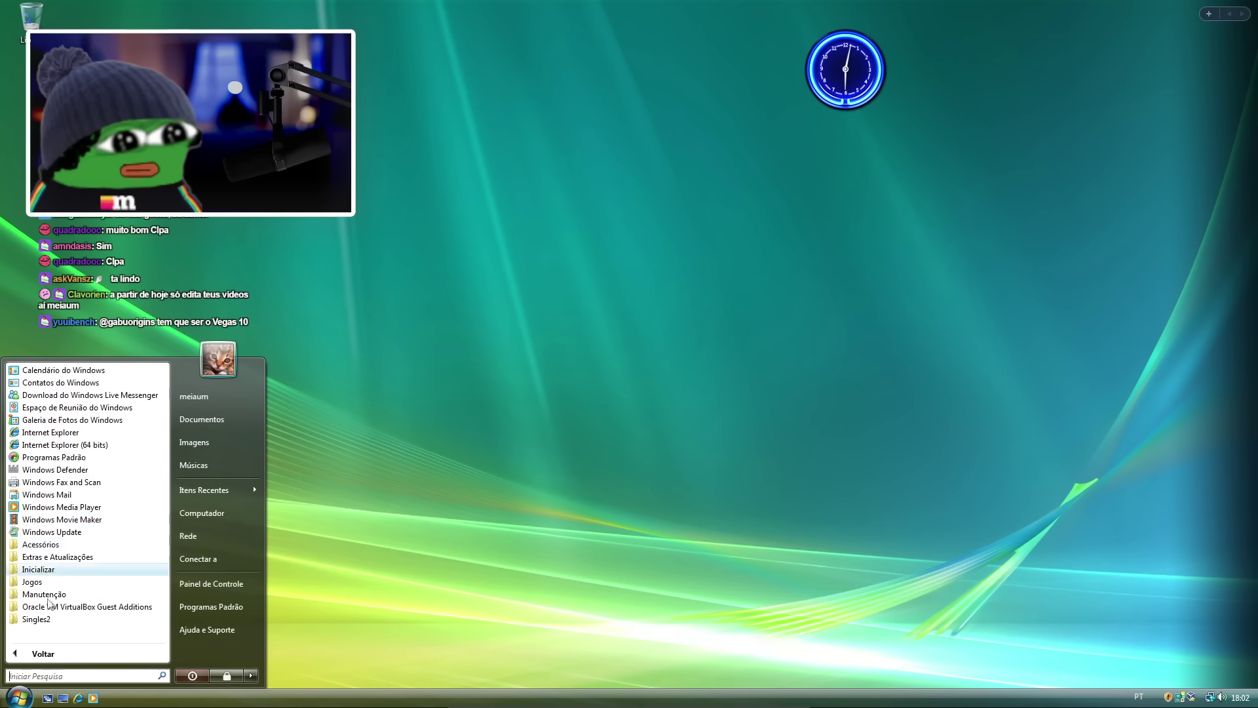
{"action": "left_click", "coordinate": [46, 544]}
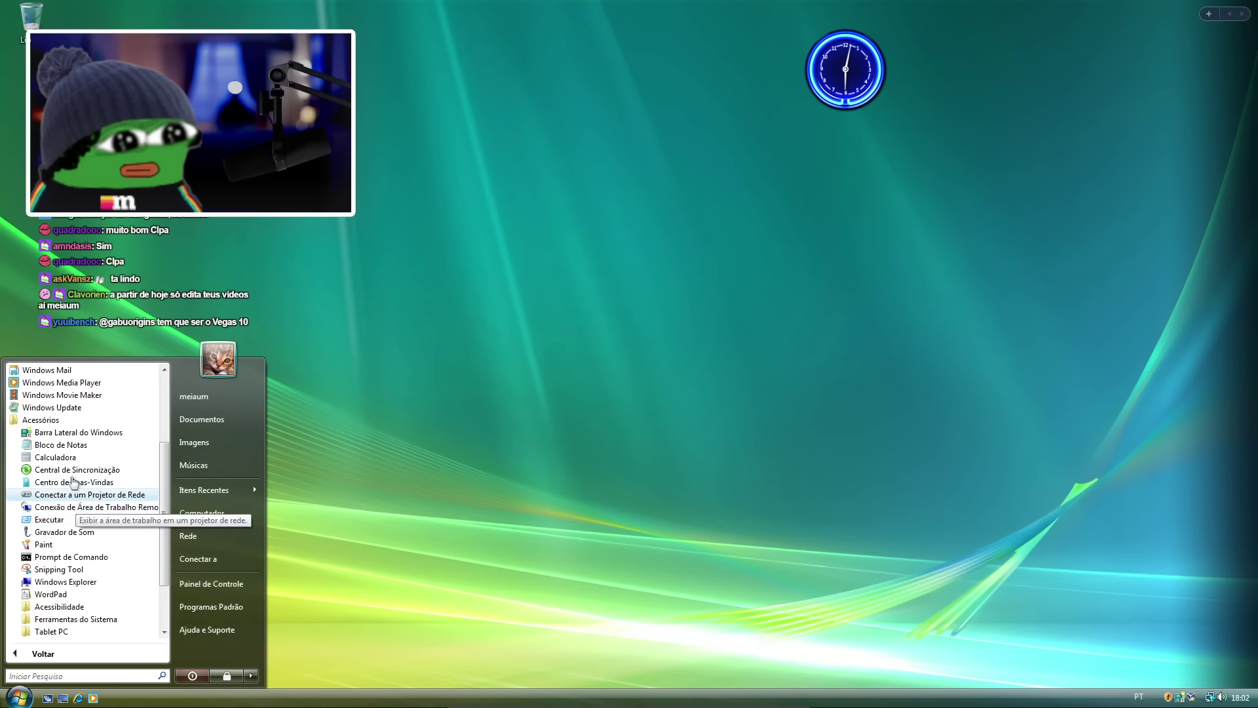
{"action": "left_click", "coordinate": [46, 545]}
{"action": "double_click", "coordinate": [383, 13]}
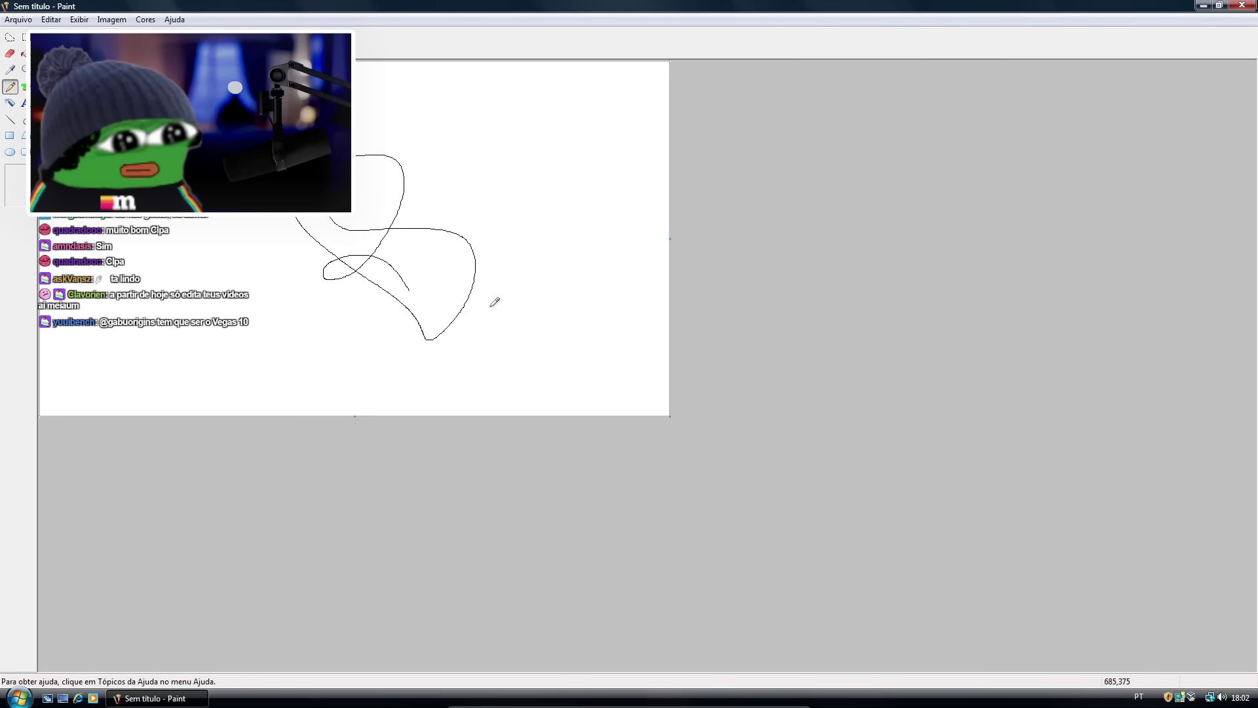
{"action": "key", "text": "ctrl+z"}
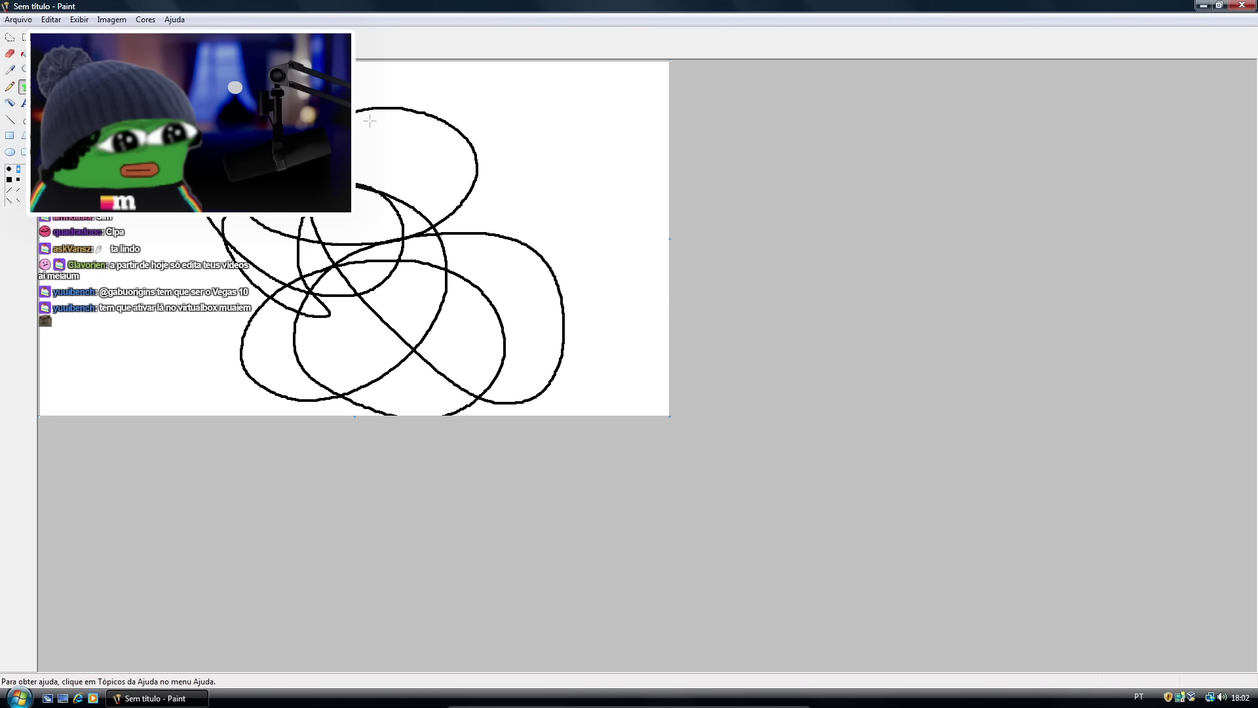
Draw large looping black strokes across the canvas and close Paint without saving the drawing.
{"action": "mouse_move", "coordinate": [370, 122]}
{"action": "left_mouse_down"}
{"action": "mouse_move", "coordinate": [298, 344]}
{"action": "mouse_move", "coordinate": [481, 376]}
{"action": "left_mouse_up"}
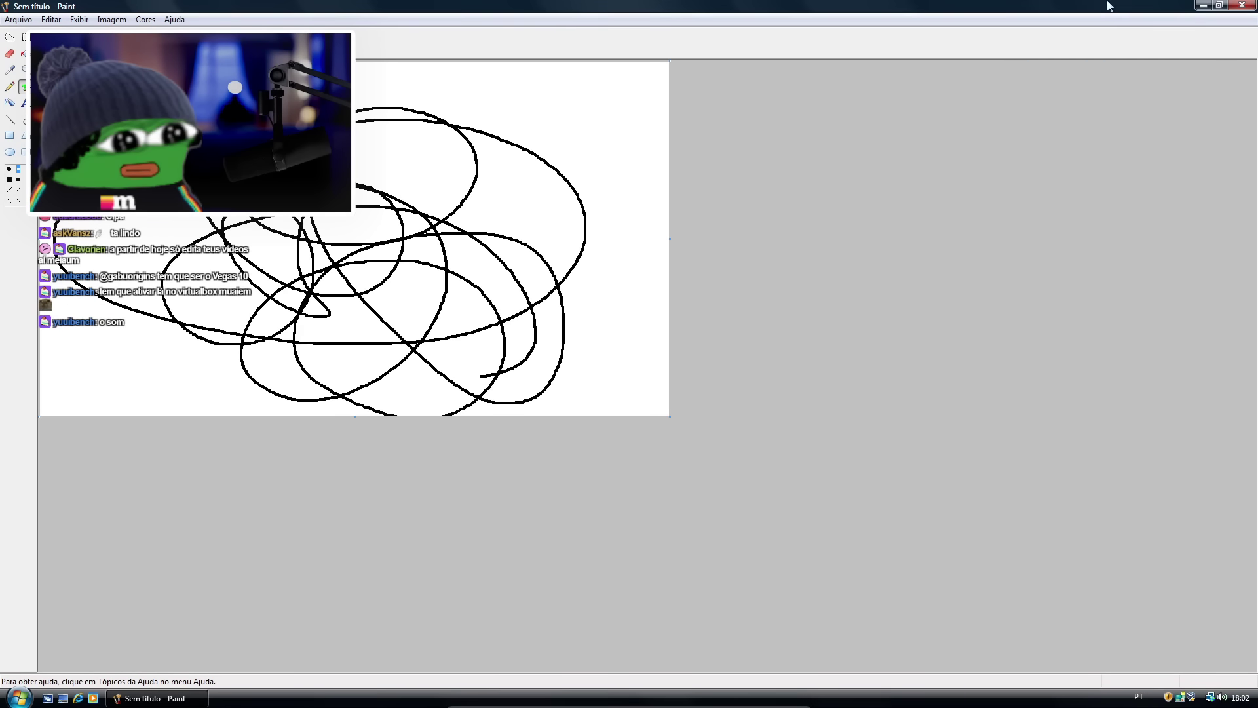
{"action": "key", "text": "alt+F4"}
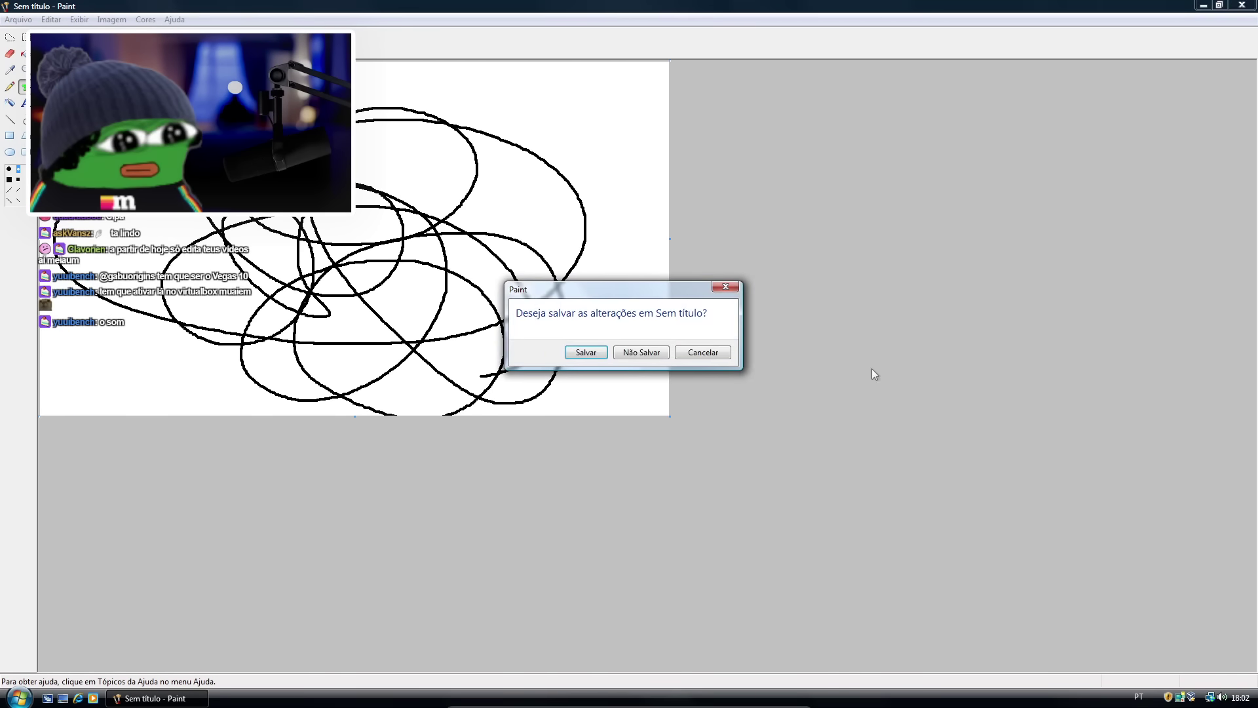
{"action": "left_click", "coordinate": [641, 352]}
Examine the installed programs in the Acessórios, Extras e Atualizações, Jogos, Manutenção, Oracle VM VirtualBox Guest Additions and Singles2 groups.
{"action": "left_click", "coordinate": [19, 696]}
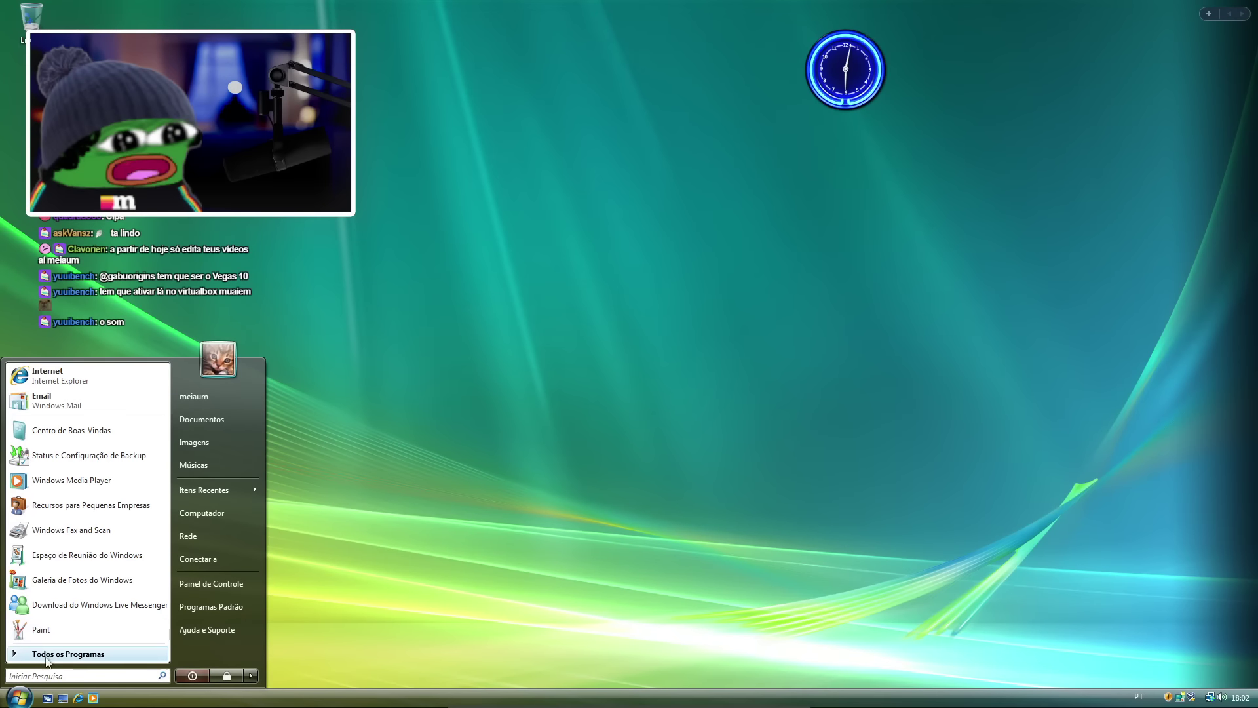
{"action": "left_click", "coordinate": [47, 655]}
{"action": "left_click", "coordinate": [70, 545]}
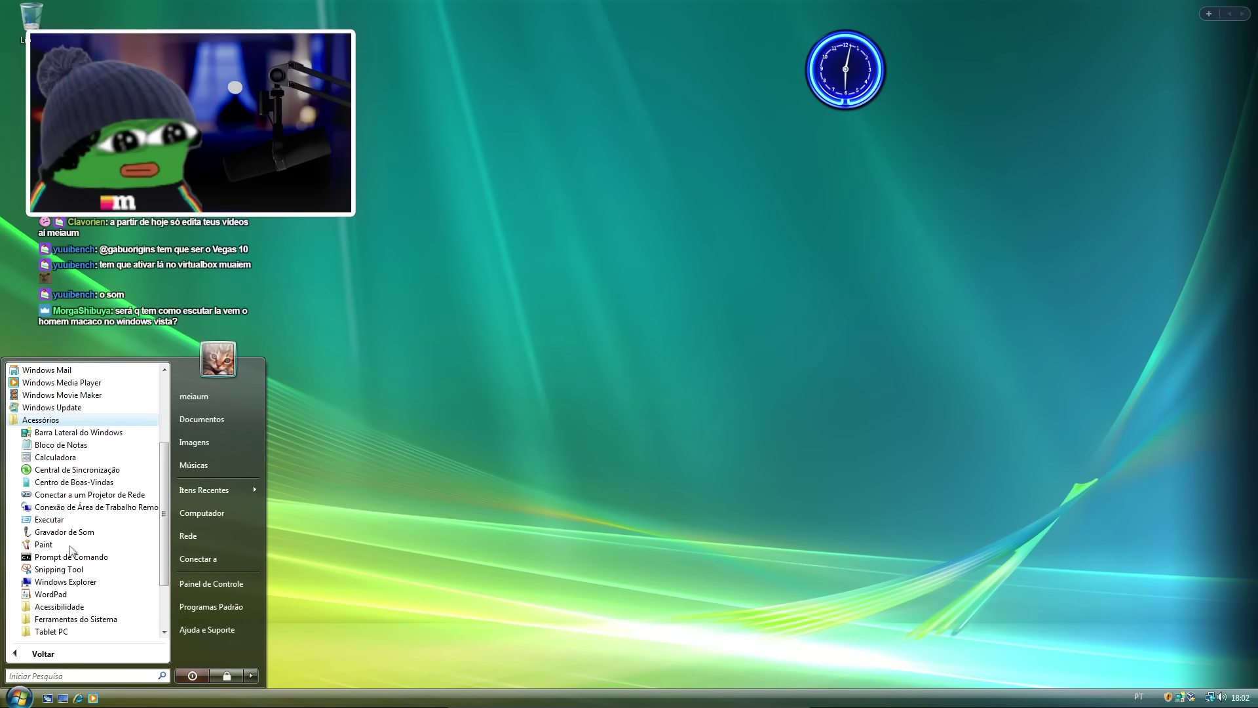
{"action": "scroll", "coordinate": [78, 607], "scroll_direction": "down", "scroll_amount": 2}
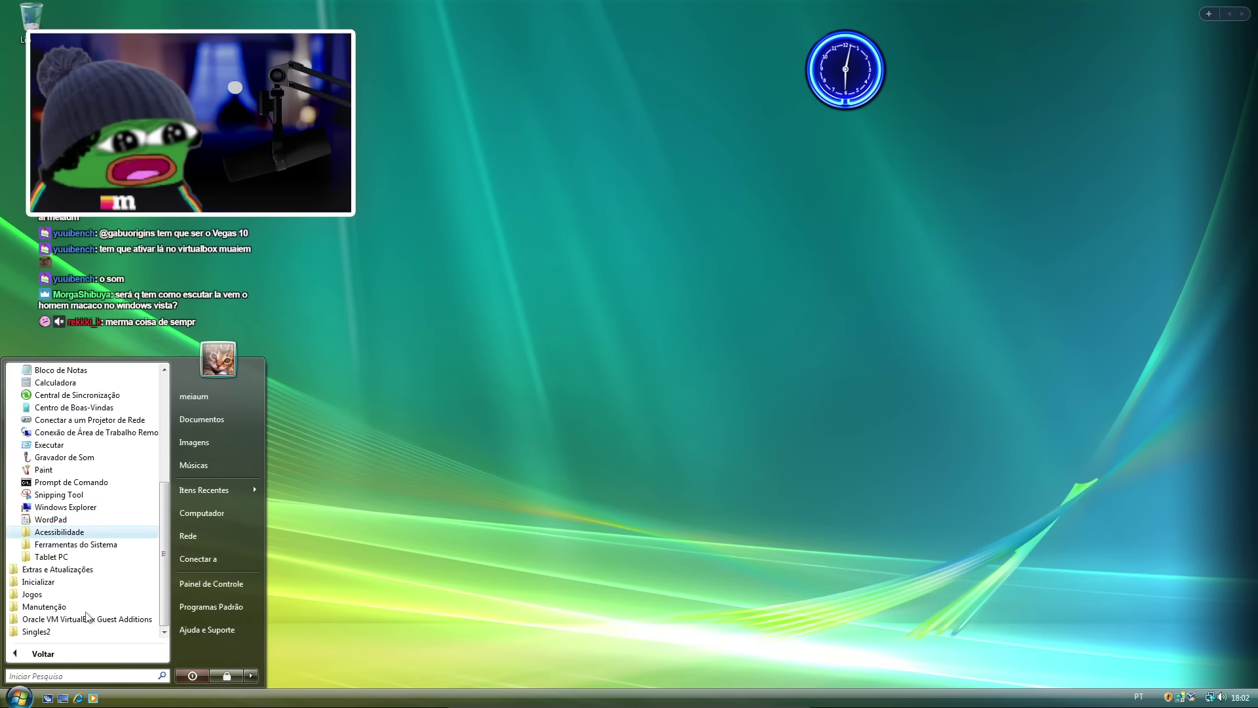
{"action": "left_click", "coordinate": [74, 570]}
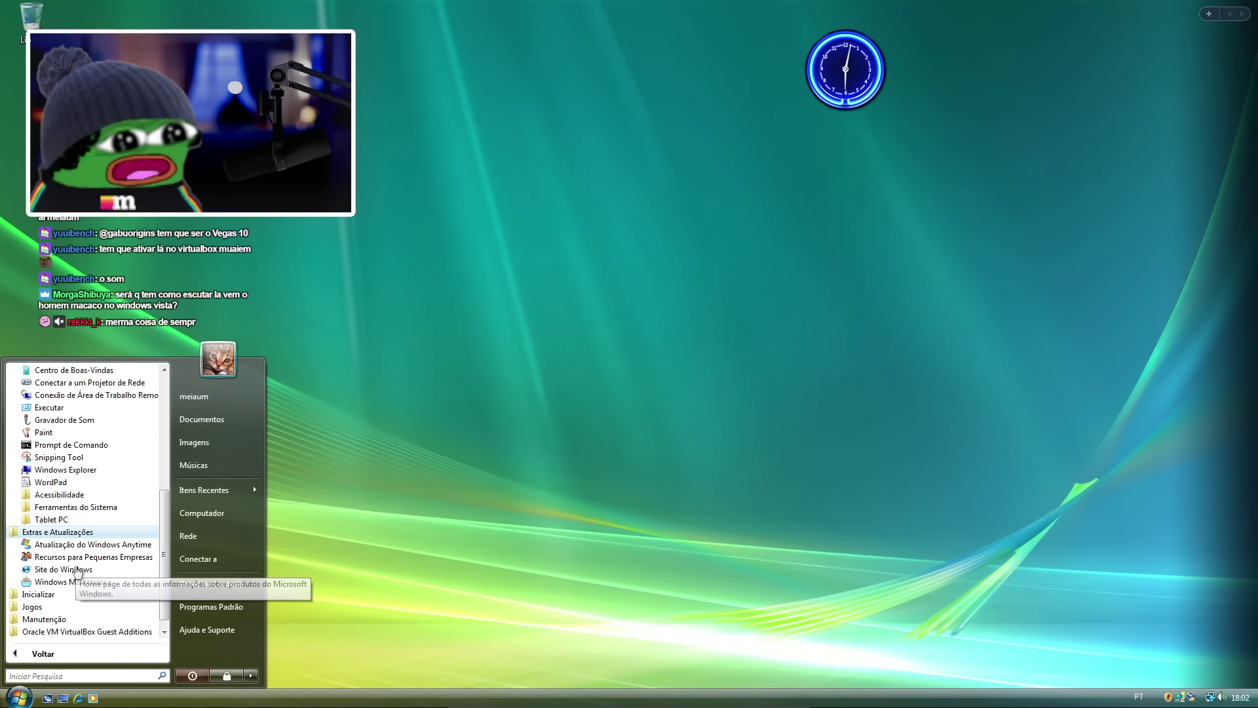
{"action": "left_click", "coordinate": [65, 593]}
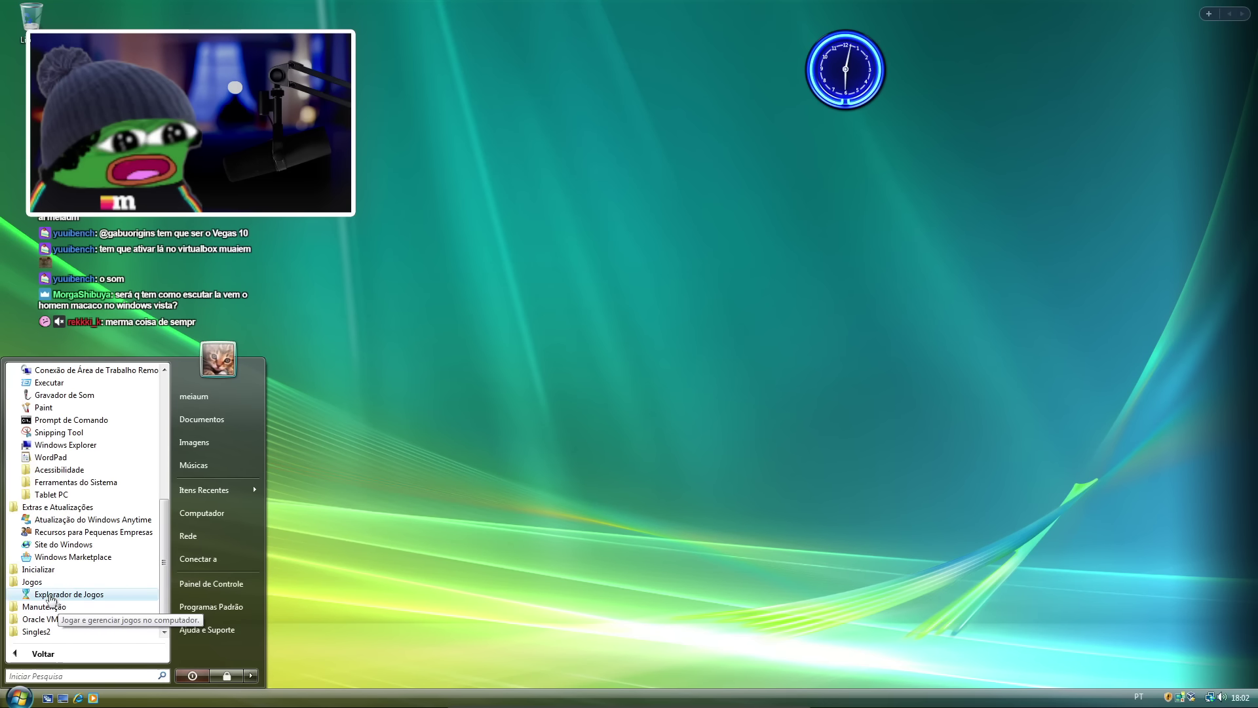
{"action": "left_click", "coordinate": [75, 607]}
{"action": "left_click", "coordinate": [78, 618]}
{"action": "left_click", "coordinate": [63, 633]}
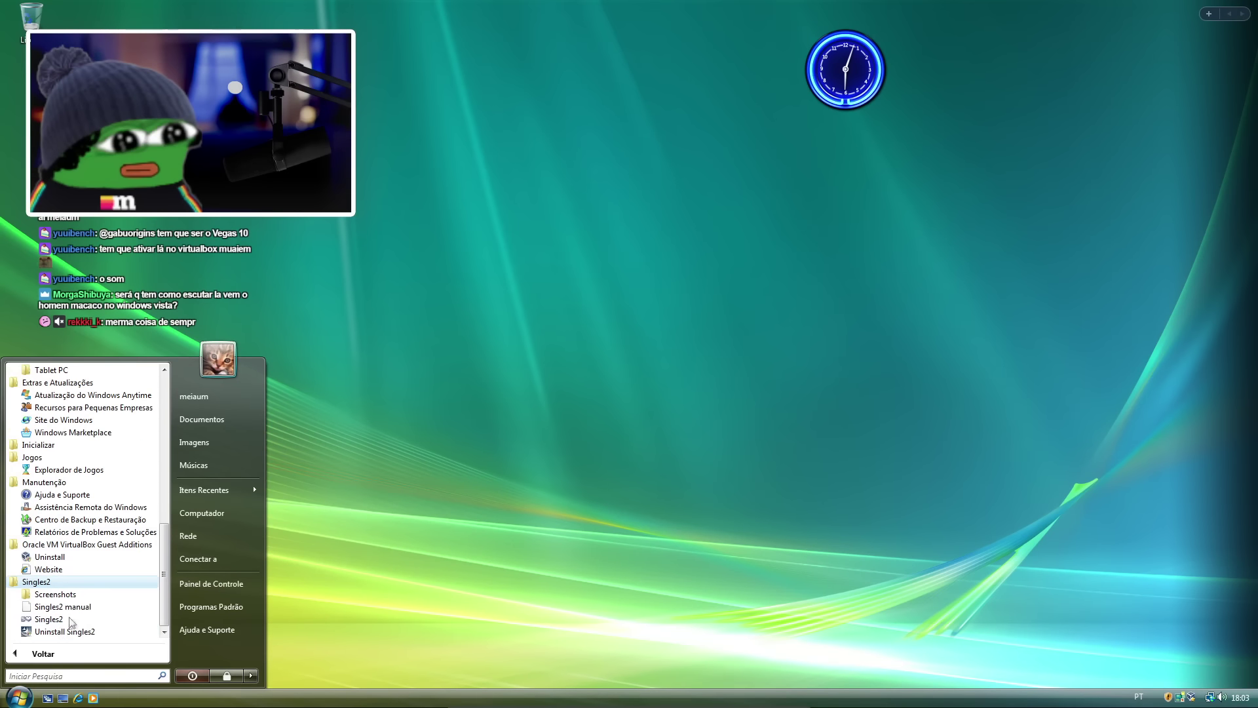
{"action": "left_click", "coordinate": [89, 328]}
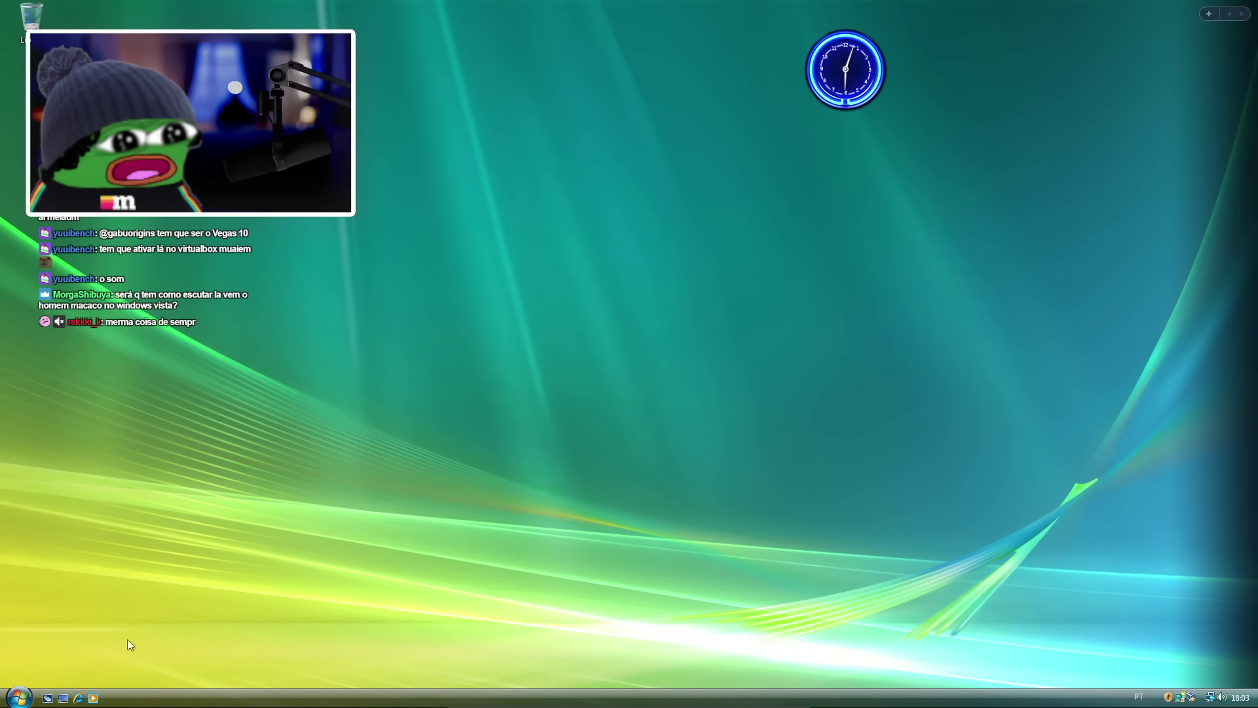
Open the desktop's personalization settings and go to Cor e Aparência da Janela.
{"action": "right_click", "coordinate": [354, 359]}
{"action": "left_click", "coordinate": [377, 466]}
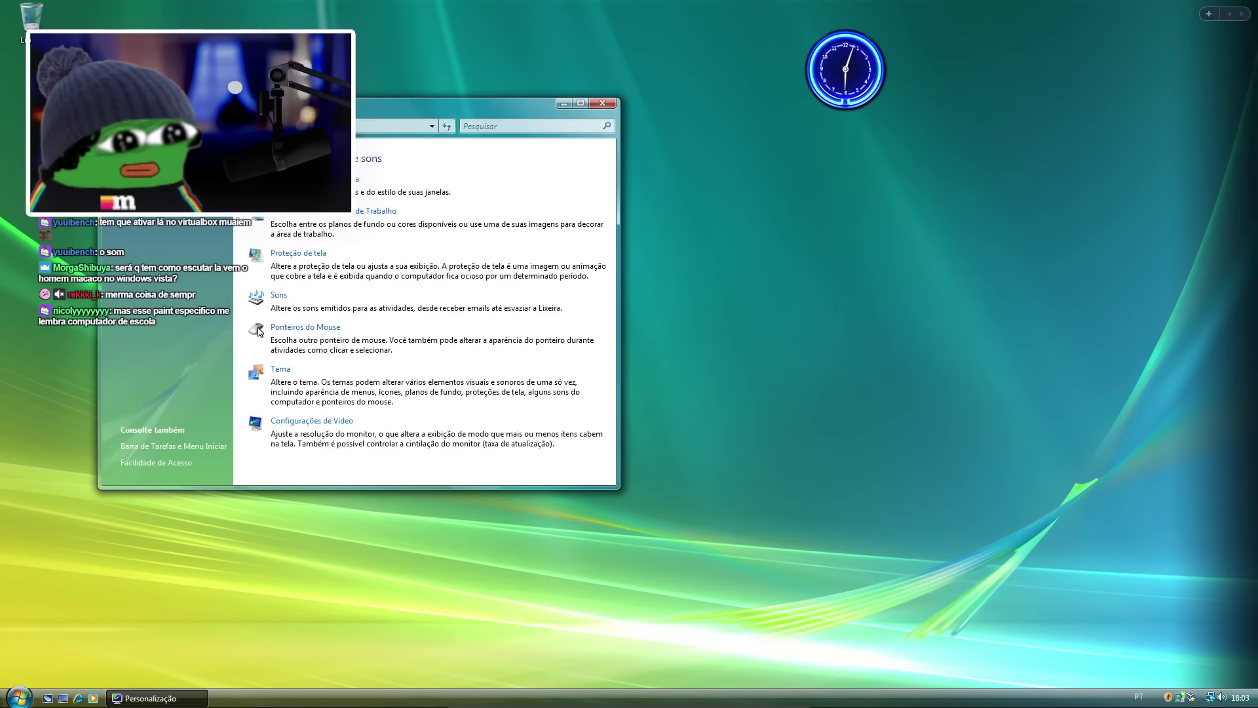
{"action": "left_click", "coordinate": [340, 179]}
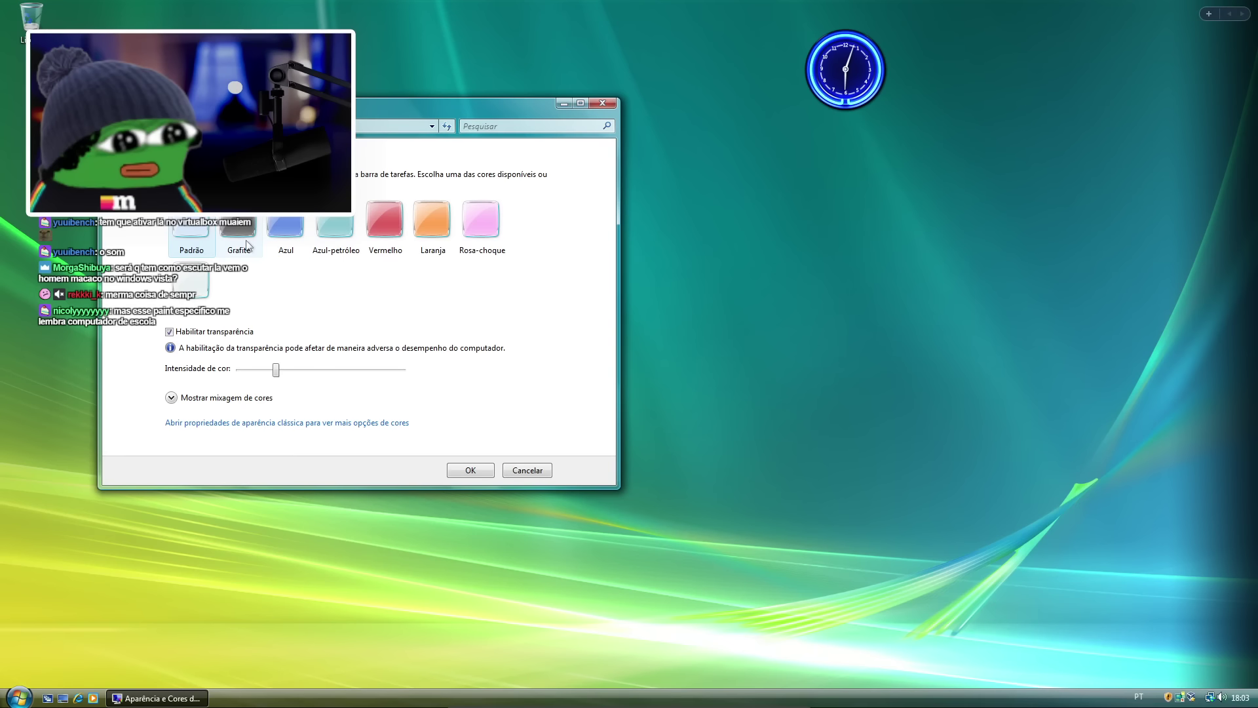
Try the window colors Grafite, Azul, Azul-petróleo, Vermelho and Rosa-choque, and return to Padrão.
{"action": "left_click", "coordinate": [244, 244]}
{"action": "left_click", "coordinate": [285, 226]}
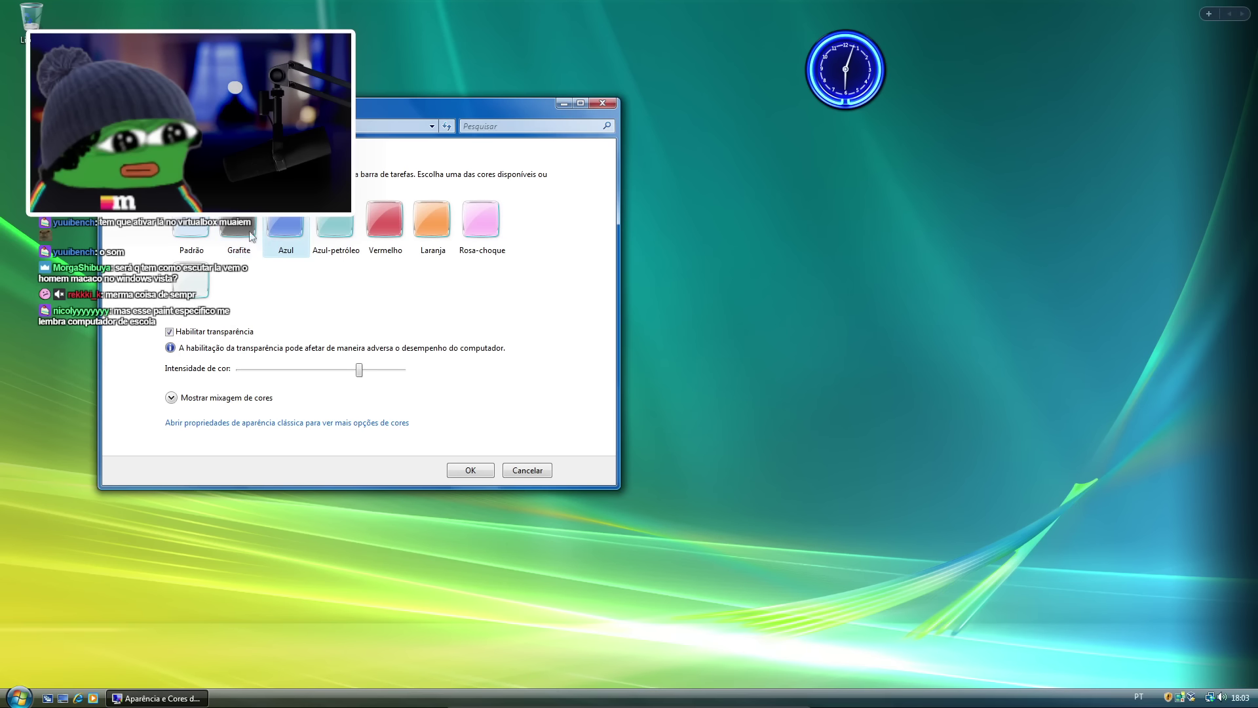
{"action": "left_click", "coordinate": [335, 223]}
{"action": "left_click", "coordinate": [383, 220]}
{"action": "left_click", "coordinate": [475, 220]}
{"action": "left_click_drag", "start_coordinate": [454, 109], "coordinate": [749, 162]}
{"action": "left_click", "coordinate": [487, 267]}
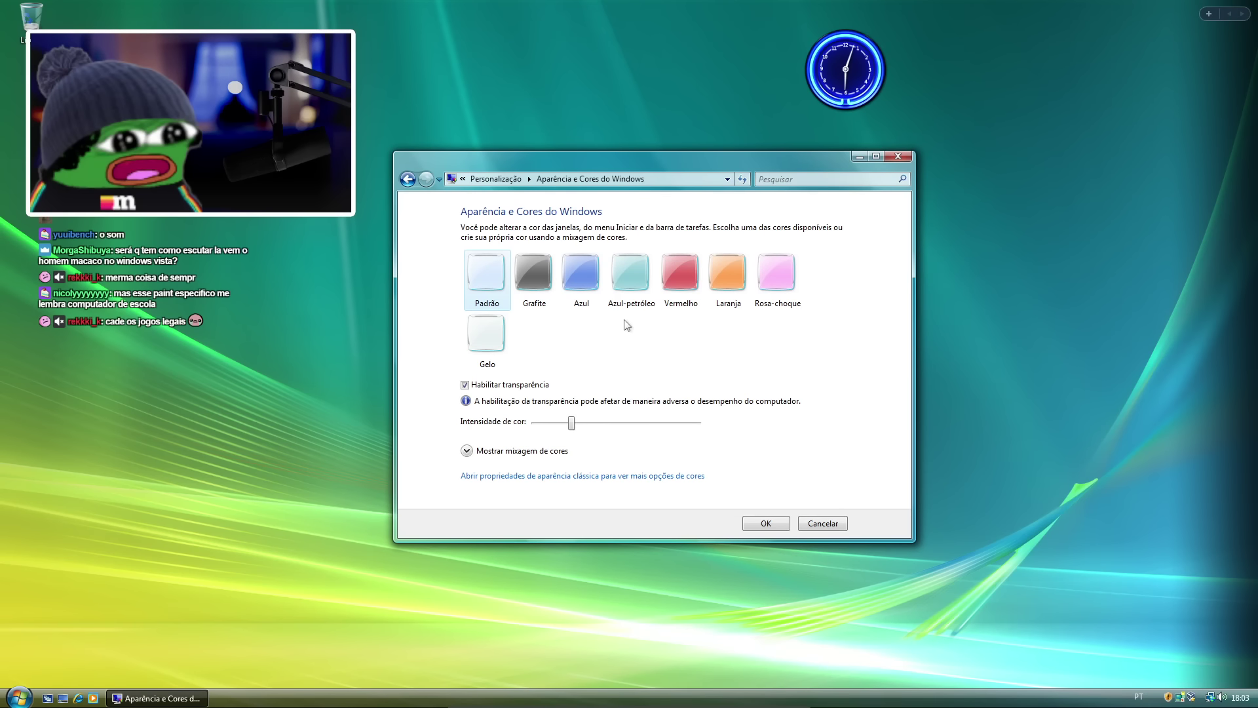
Try Grafite and several other window colors through to Rosa-choque, moving the window around to check the glass effect.
{"action": "left_click", "coordinate": [550, 299]}
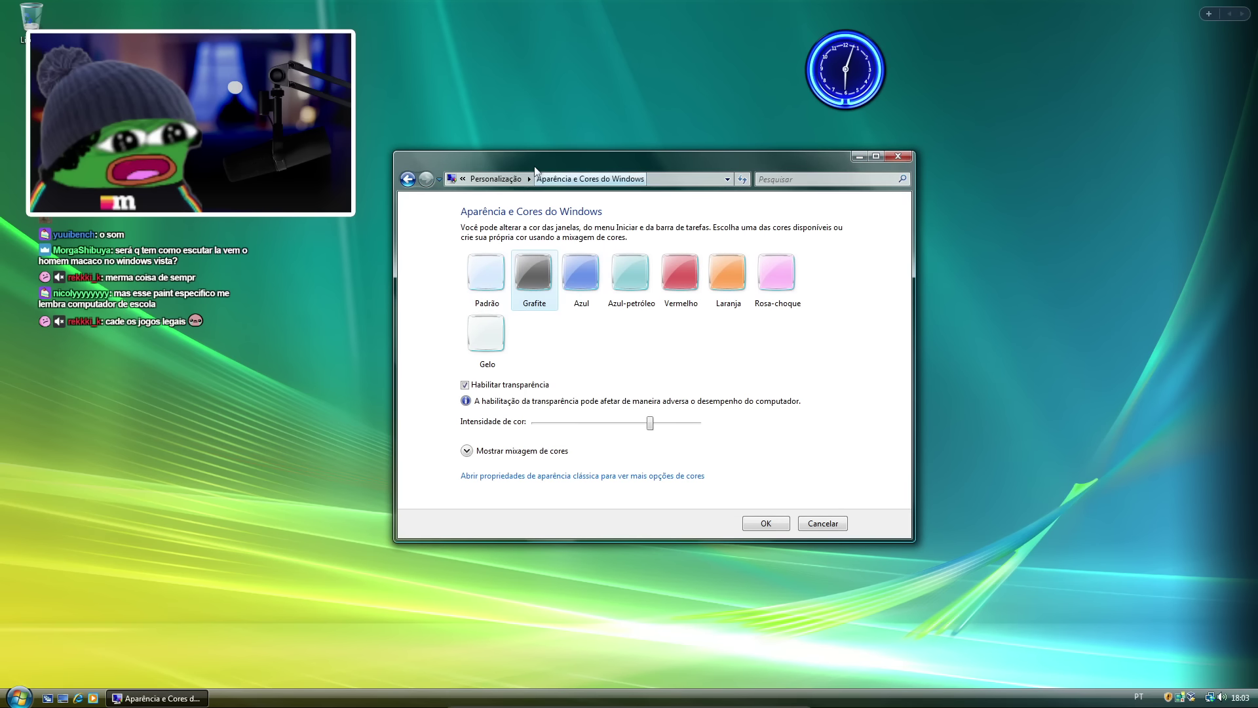
{"action": "left_click_drag", "start_coordinate": [656, 151], "coordinate": [512, 297]}
{"action": "left_click_drag", "start_coordinate": [551, 231], "coordinate": [521, 141]}
{"action": "left_click", "coordinate": [713, 297]}
{"action": "left_click", "coordinate": [801, 197]}
{"action": "left_click", "coordinate": [826, 210]}
{"action": "left_click", "coordinate": [877, 192]}
{"action": "left_click", "coordinate": [930, 158]}
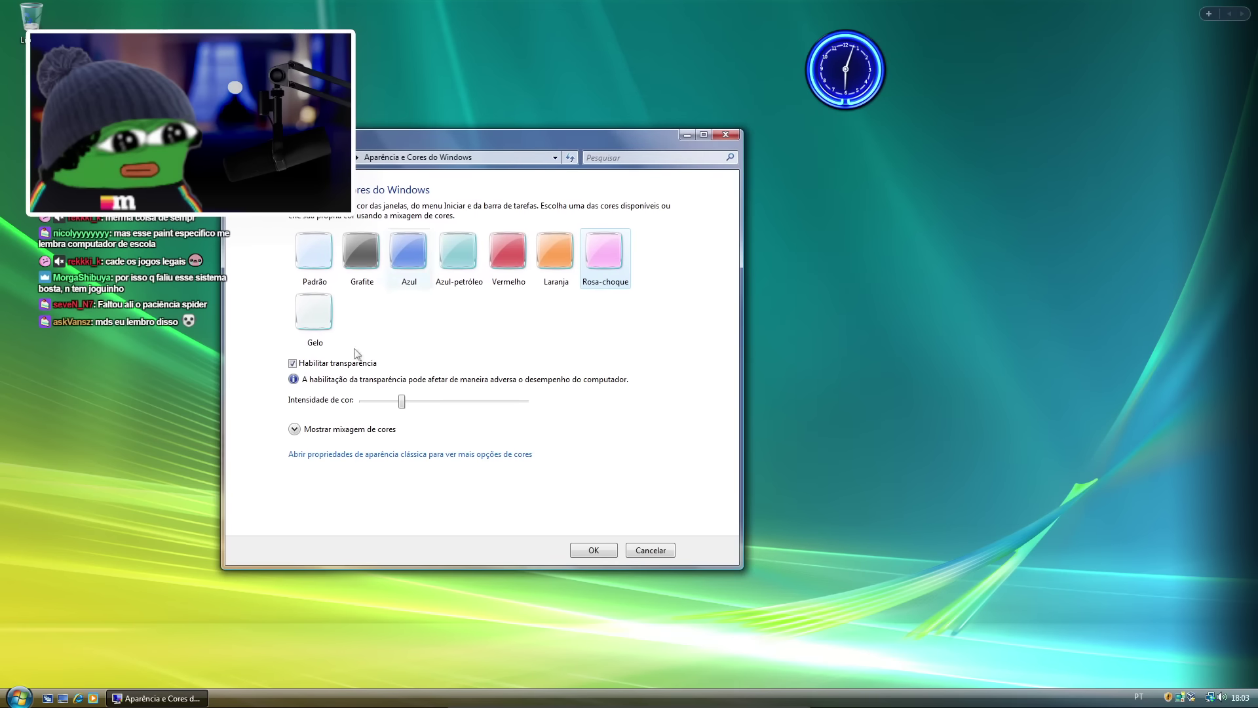
Try the Gelo window color and switch back to Padrão, moving the window to compare the two.
{"action": "left_click", "coordinate": [319, 323]}
{"action": "left_click_drag", "start_coordinate": [375, 142], "coordinate": [534, 209]}
{"action": "left_click", "coordinate": [494, 348]}
{"action": "left_click_drag", "start_coordinate": [715, 203], "coordinate": [589, 245]}
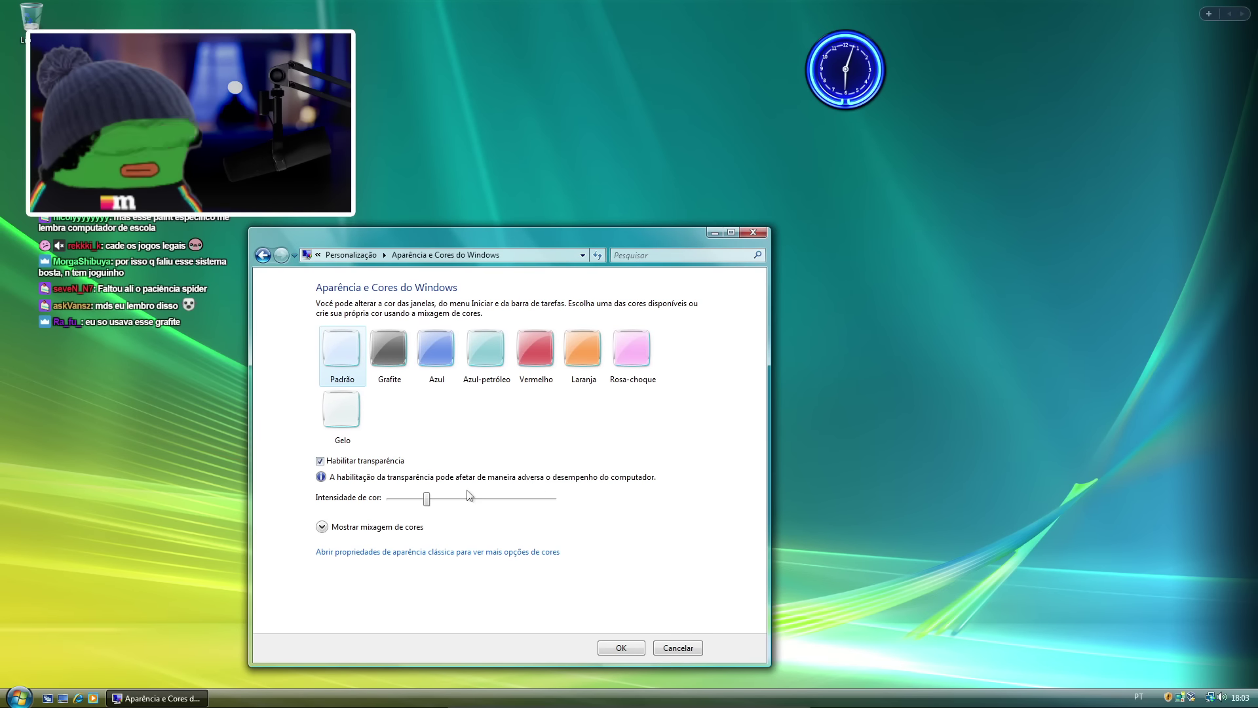
Test the window color intensity from minimum to maximum and back to minimum, comparing it over different parts of the desktop.
{"action": "left_click_drag", "start_coordinate": [426, 500], "coordinate": [284, 520]}
{"action": "left_click_drag", "start_coordinate": [414, 242], "coordinate": [733, 76]}
{"action": "left_click", "coordinate": [818, 329]}
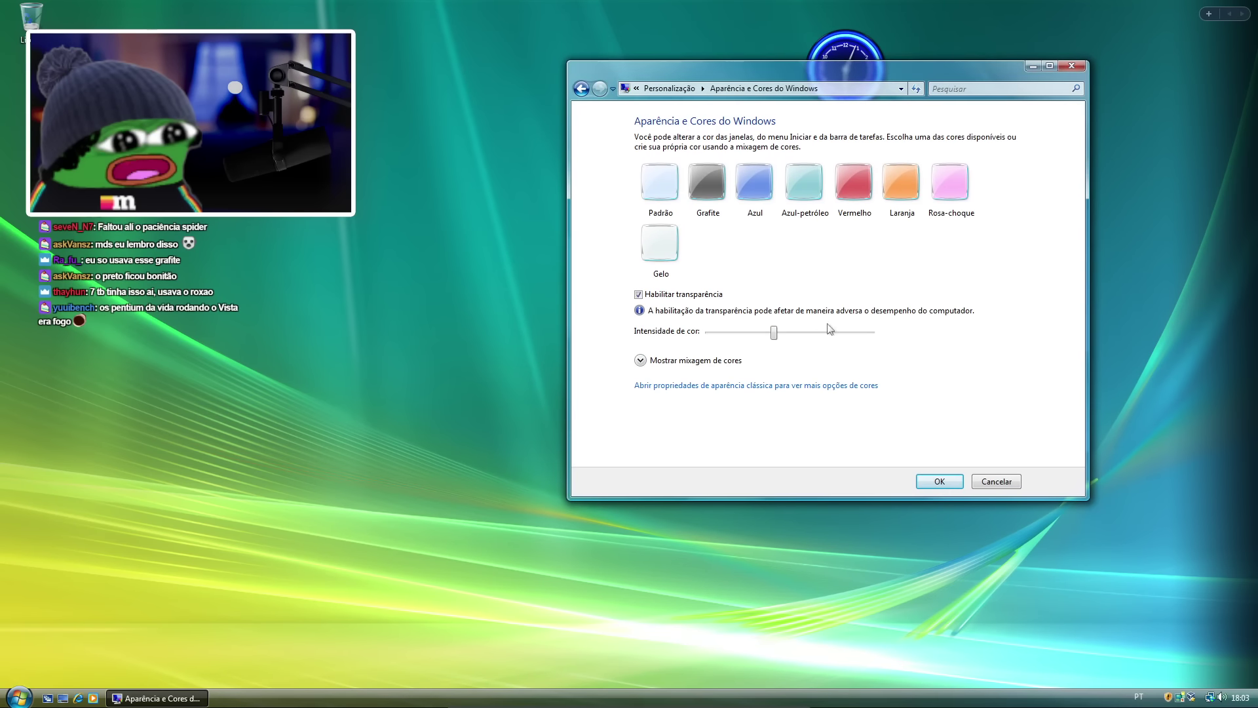
{"action": "left_click_drag", "start_coordinate": [795, 336], "coordinate": [936, 333]}
{"action": "left_click_drag", "start_coordinate": [855, 67], "coordinate": [798, 107]}
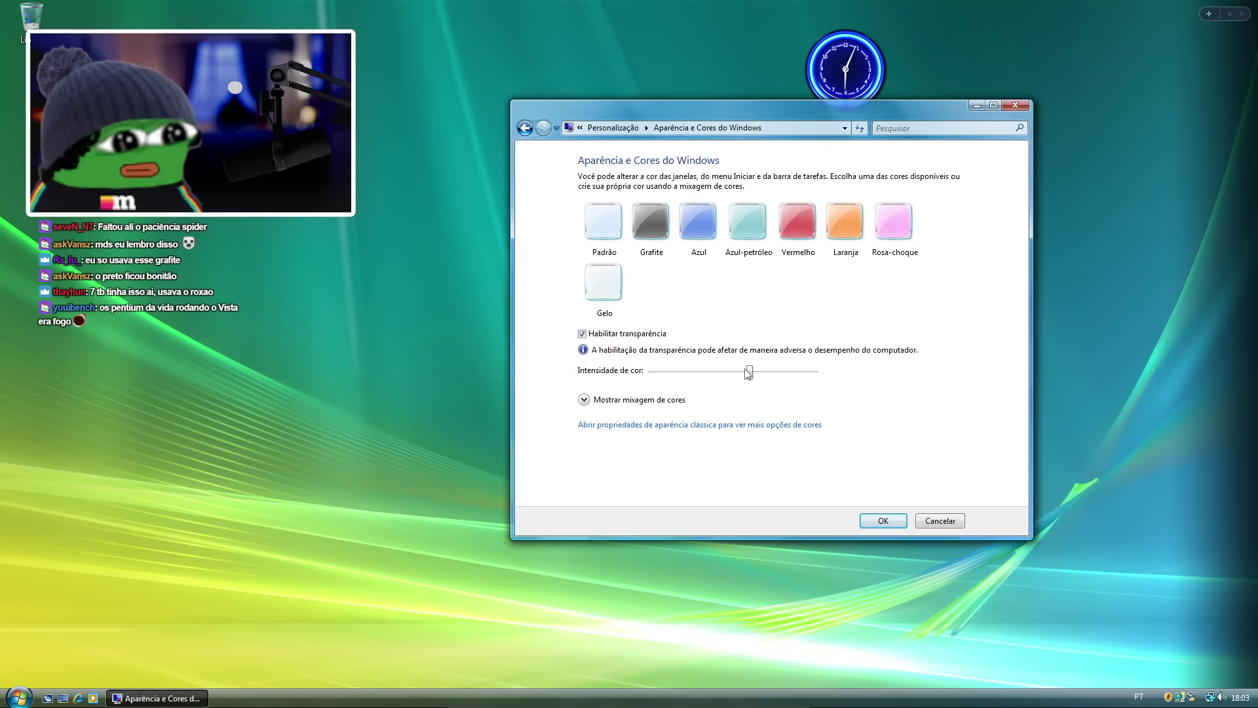
{"action": "left_click_drag", "start_coordinate": [752, 369], "coordinate": [444, 385]}
Choose the Rosa-choque window color, lower its color intensity and apply the setting.
{"action": "left_click_drag", "start_coordinate": [817, 109], "coordinate": [524, 134]}
{"action": "left_click", "coordinate": [592, 276]}
{"action": "left_click_drag", "start_coordinate": [607, 140], "coordinate": [947, 70]}
{"action": "left_click_drag", "start_coordinate": [736, 321], "coordinate": [688, 331]}
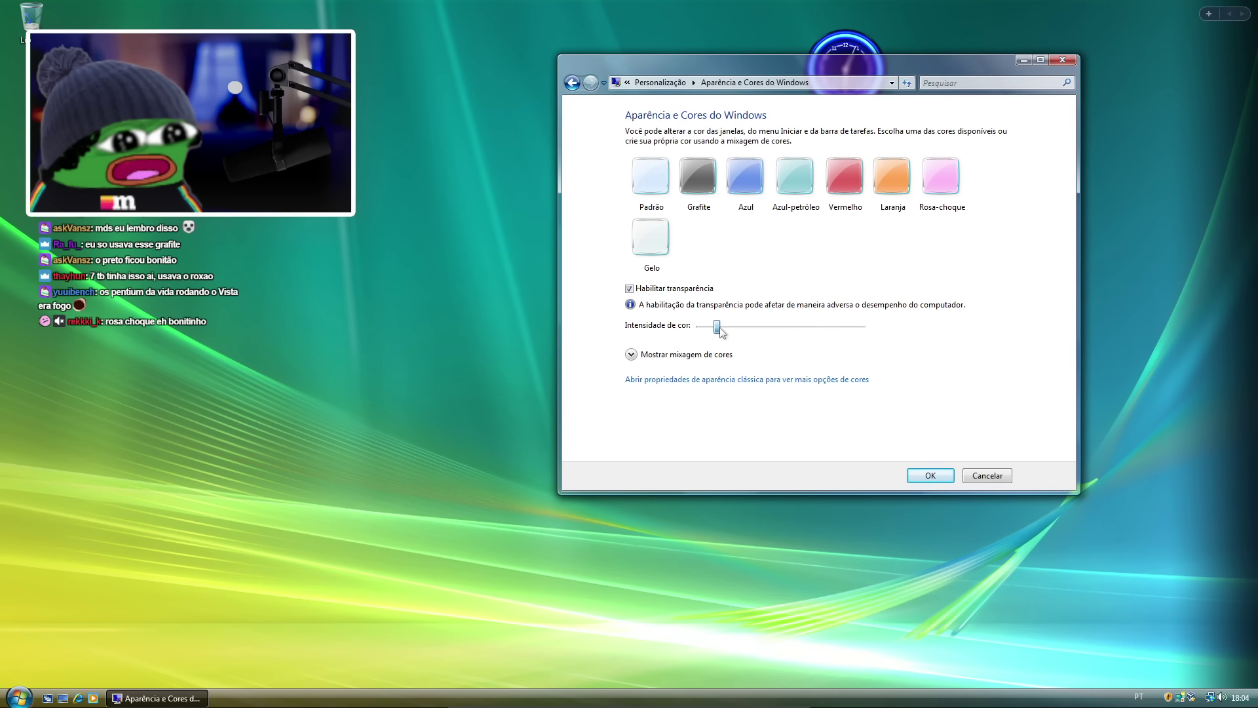
{"action": "left_click", "coordinate": [929, 477]}
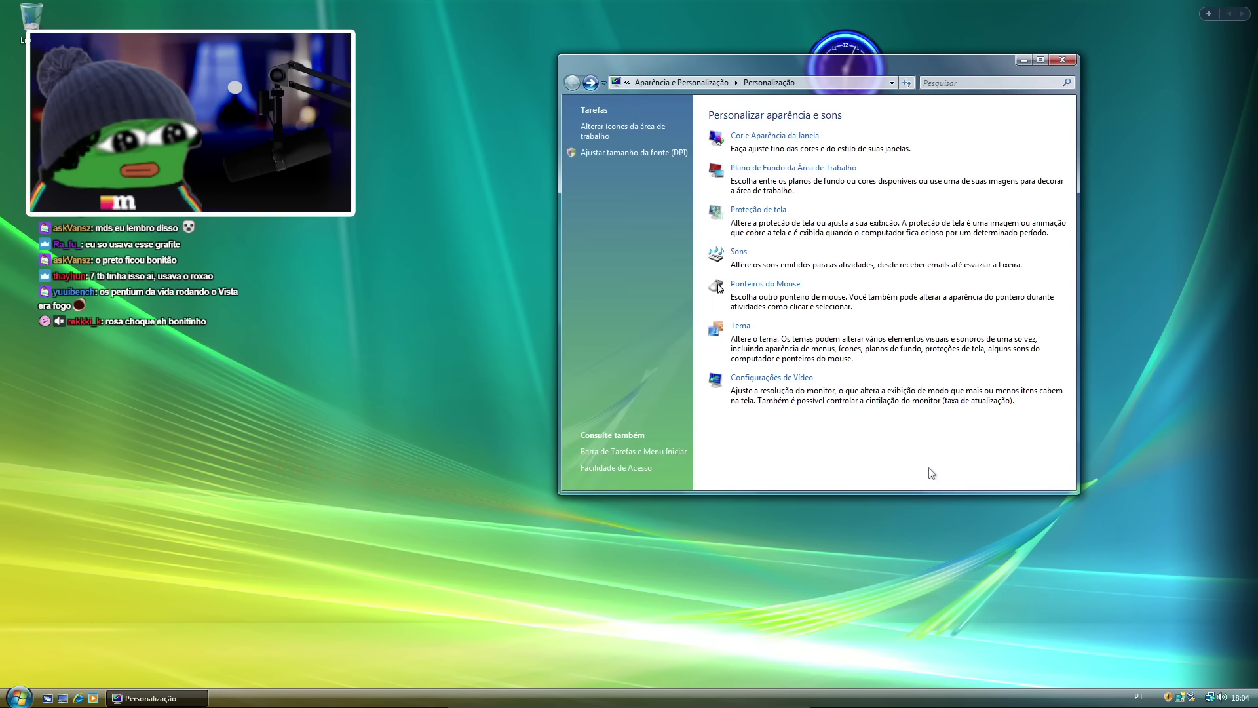
Open Plano de Fundo da Área de Trabalho and set the wallpaper image position to centered.
{"action": "left_click", "coordinate": [815, 167]}
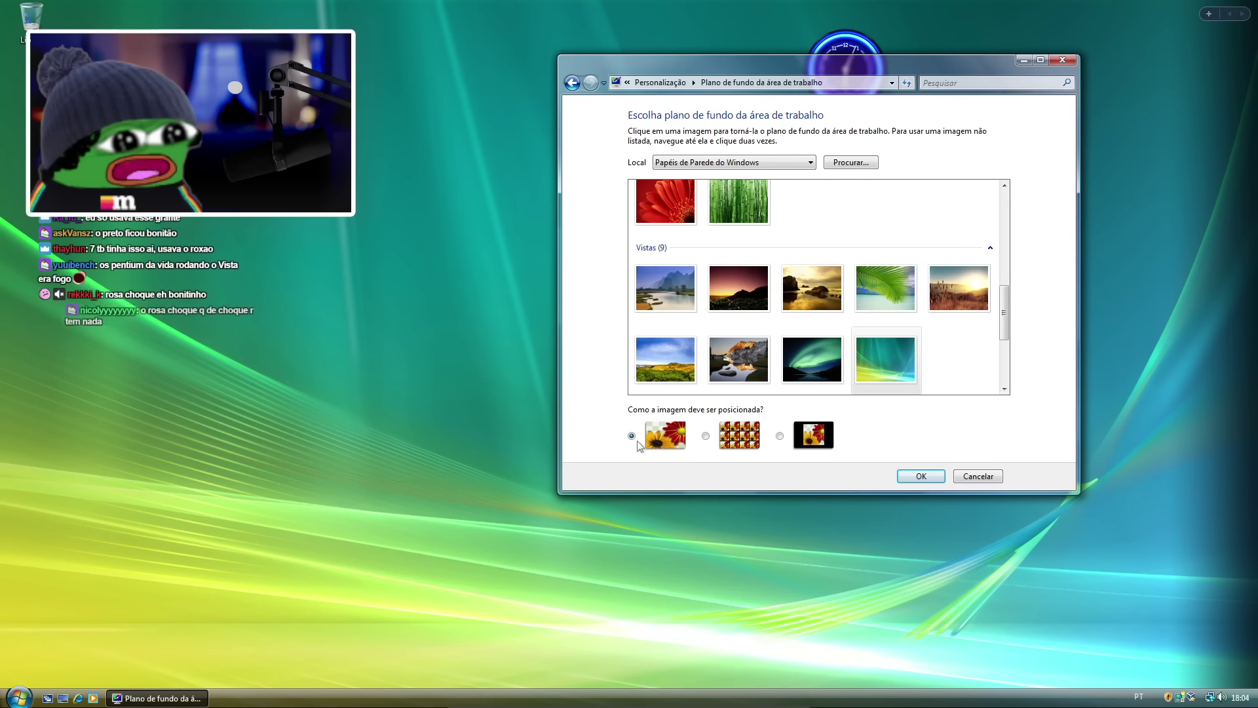
{"action": "left_click", "coordinate": [715, 445]}
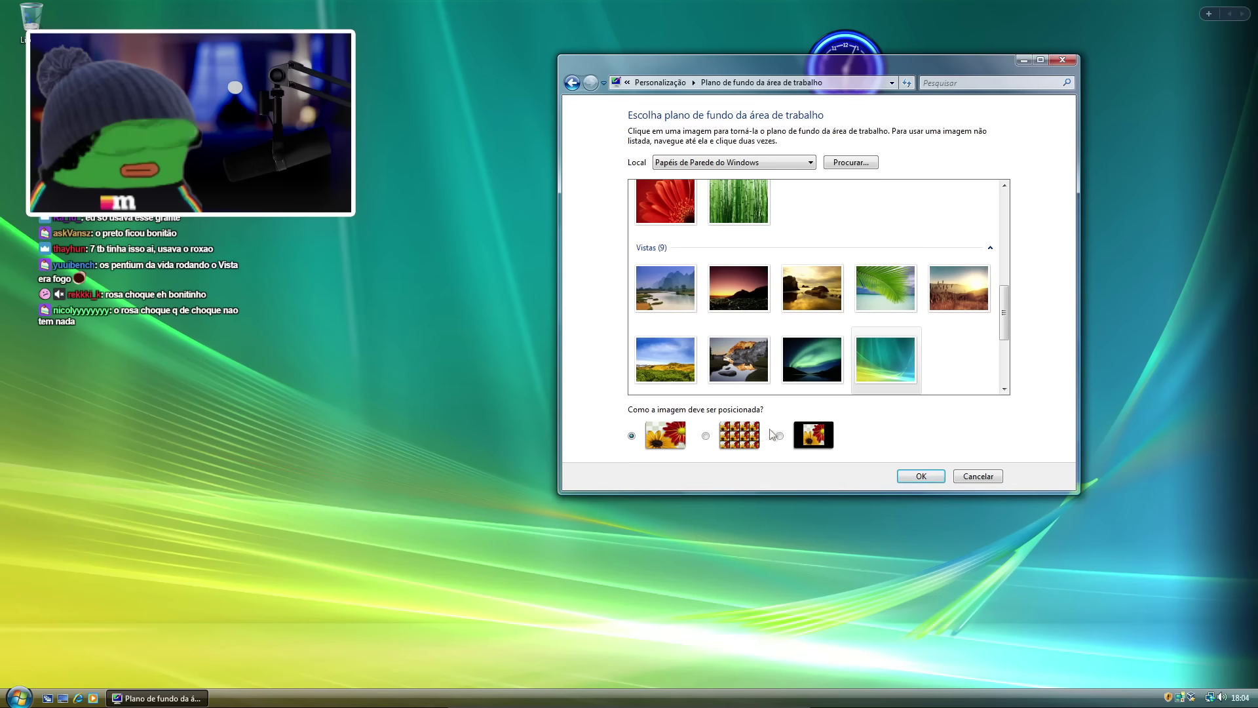
{"action": "left_click", "coordinate": [779, 435]}
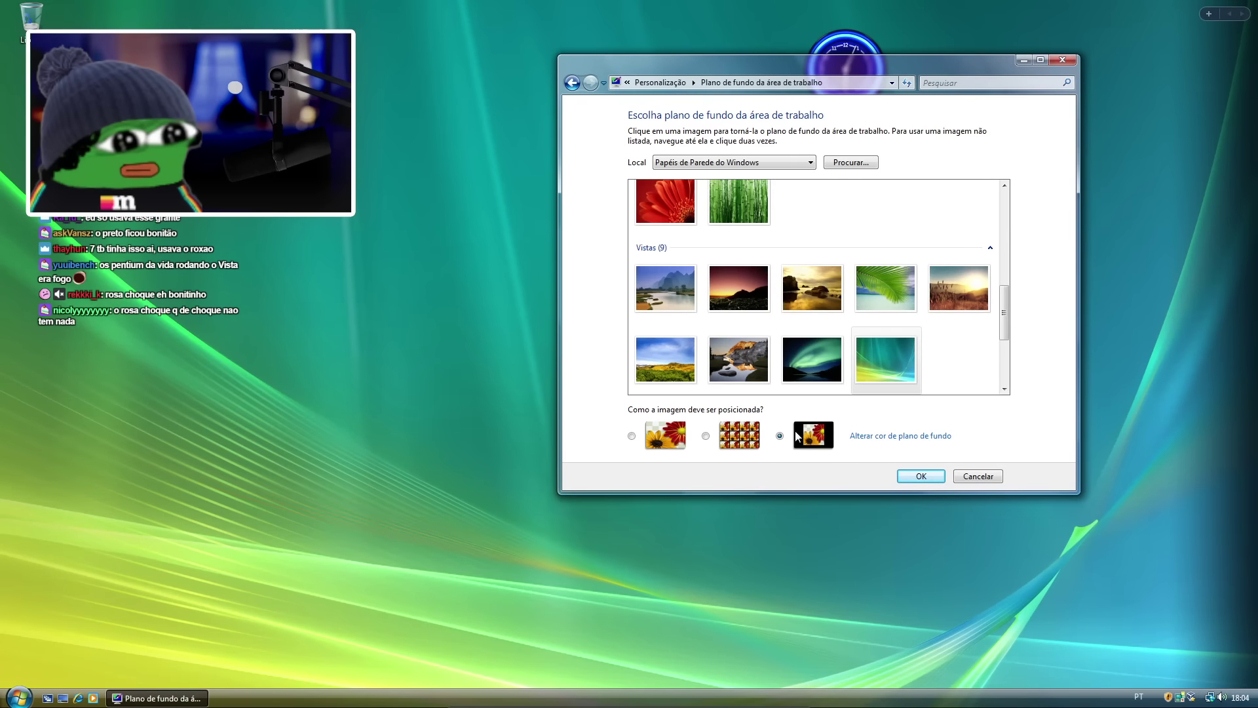
Preview the river landscape and sunset field wallpapers from the Vistas group, moving the window aside to reveal them.
{"action": "left_click", "coordinate": [641, 294]}
{"action": "left_click_drag", "start_coordinate": [779, 73], "coordinate": [733, 222]}
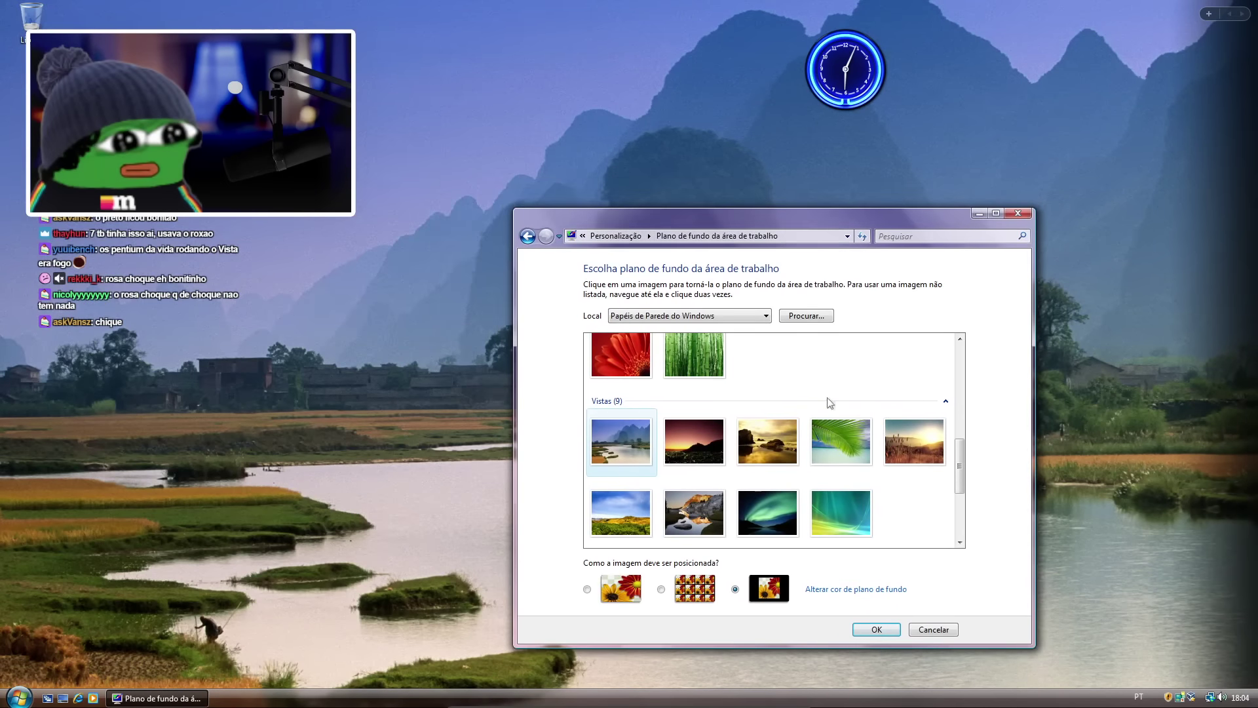
{"action": "left_click", "coordinate": [919, 455]}
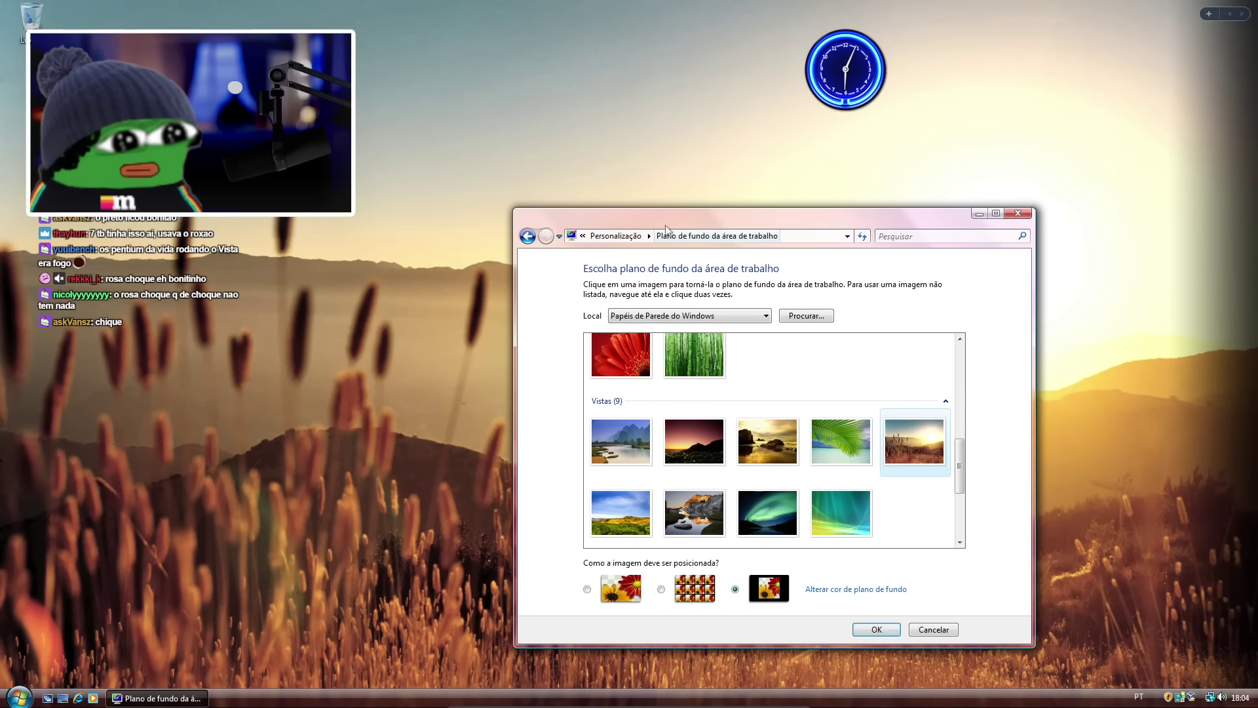
{"action": "left_click_drag", "start_coordinate": [666, 230], "coordinate": [192, 142]}
Preview the red flower and aurora wallpapers from the Widescreen group, minimizing the window to see the aurora on the bare desktop.
{"action": "scroll", "coordinate": [234, 363], "scroll_direction": "down", "scroll_amount": 3}
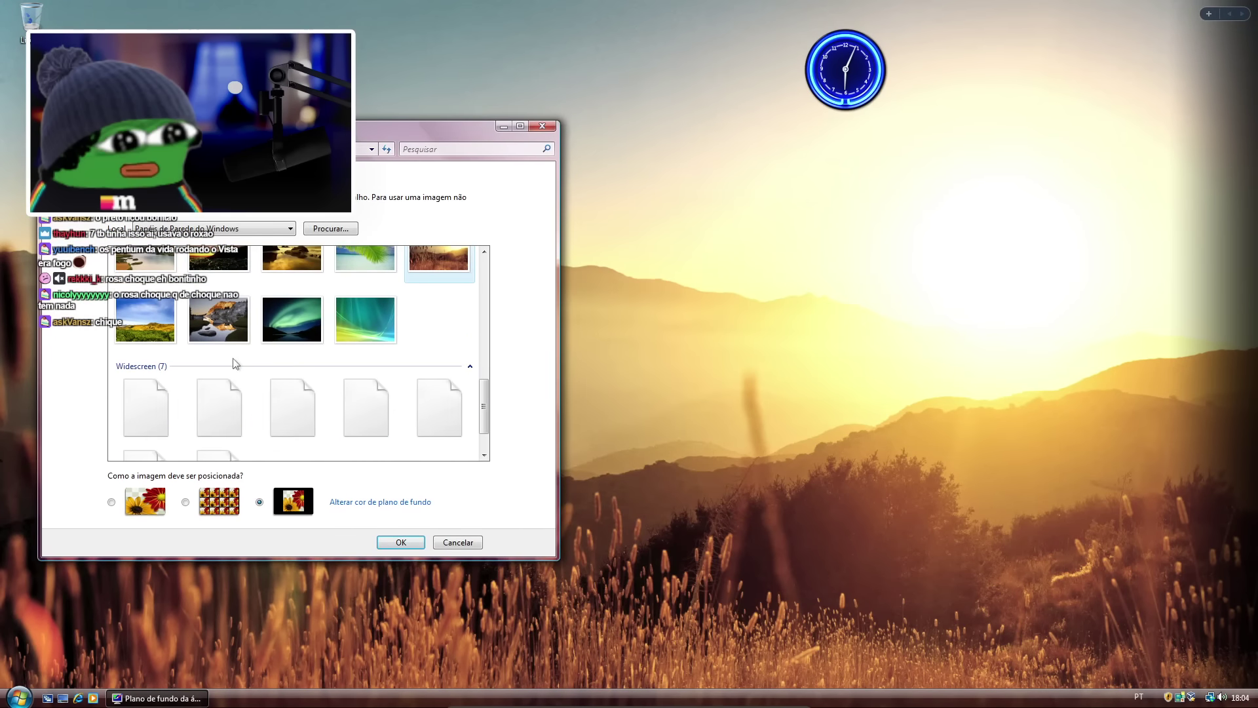
{"action": "scroll", "coordinate": [408, 414], "scroll_direction": "down", "scroll_amount": 2}
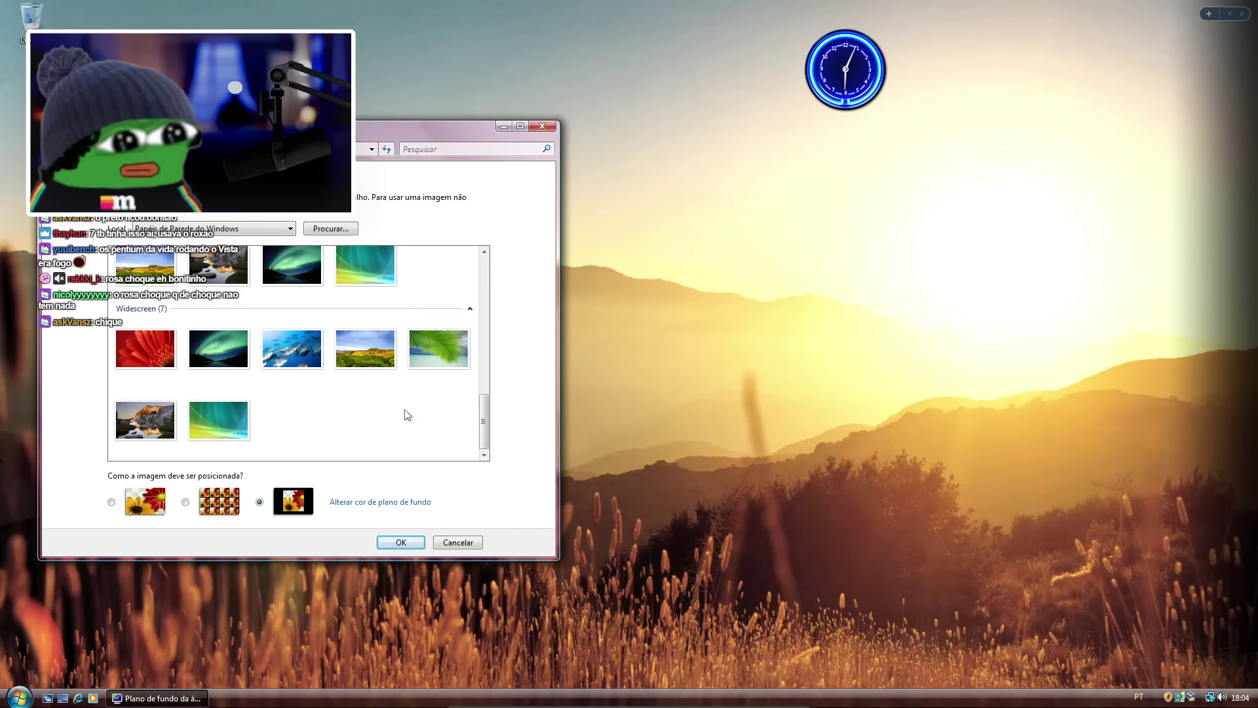
{"action": "left_click", "coordinate": [180, 372]}
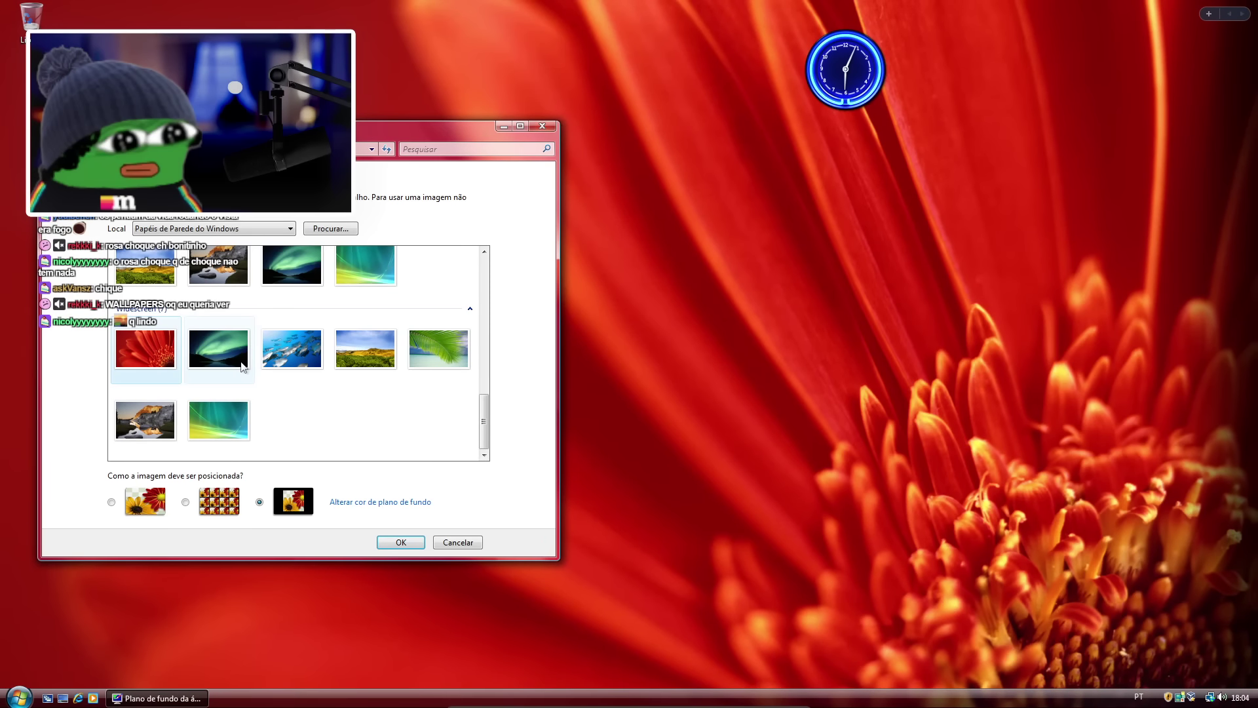
{"action": "left_click", "coordinate": [242, 366]}
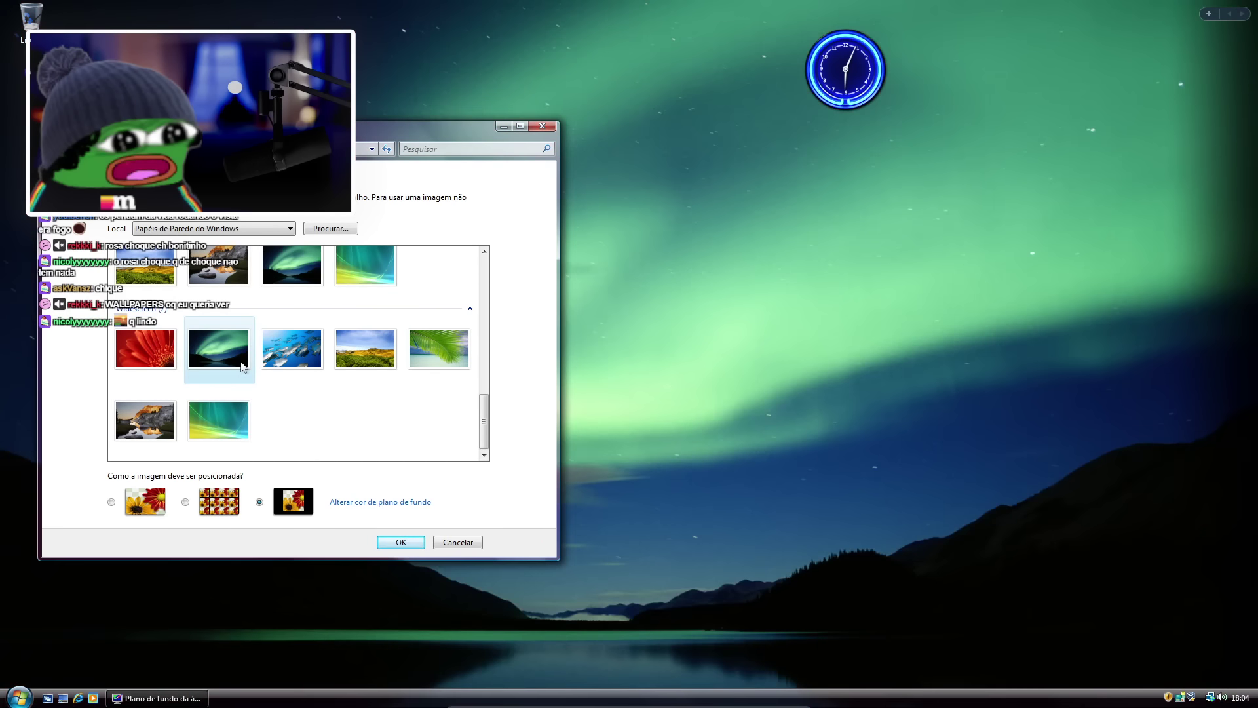
{"action": "left_click", "coordinate": [503, 126]}
{"action": "key", "text": "super"}
{"action": "left_click", "coordinate": [426, 324]}
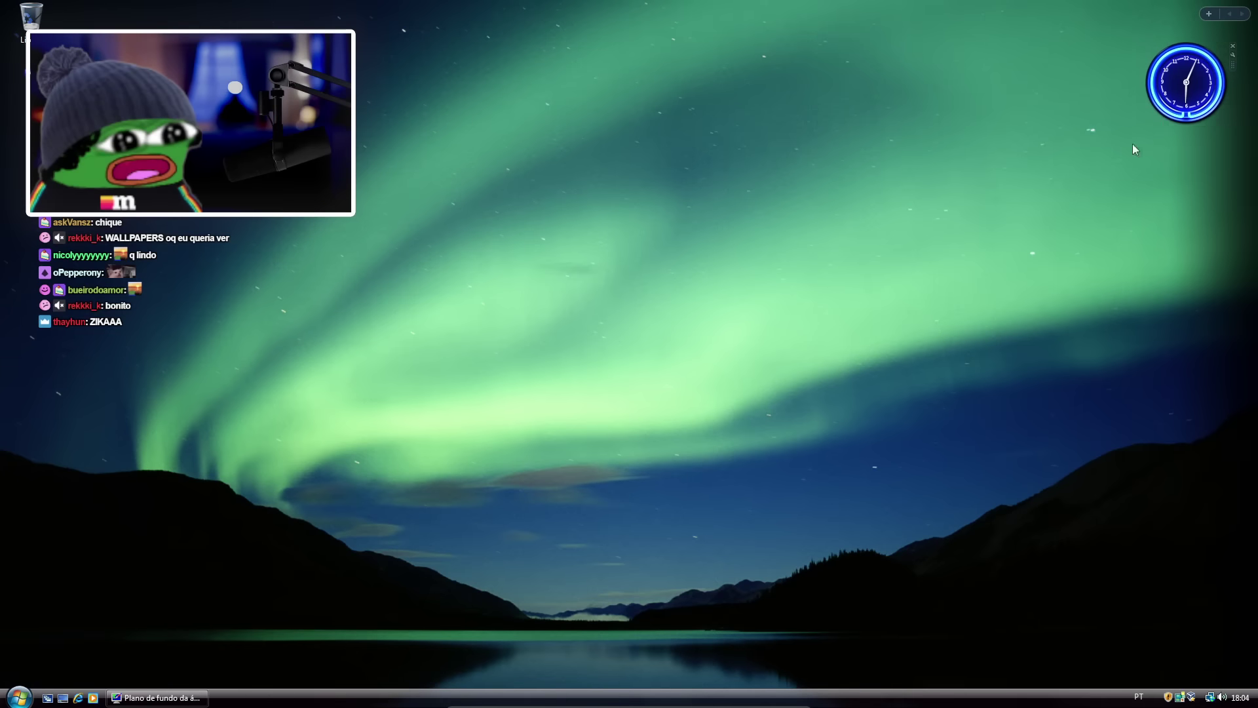
Look at the Start menu and the desktop context menu over the aurora wallpaper, and bring back the wallpaper window.
{"action": "left_click", "coordinate": [162, 698]}
{"action": "left_click", "coordinate": [18, 697]}
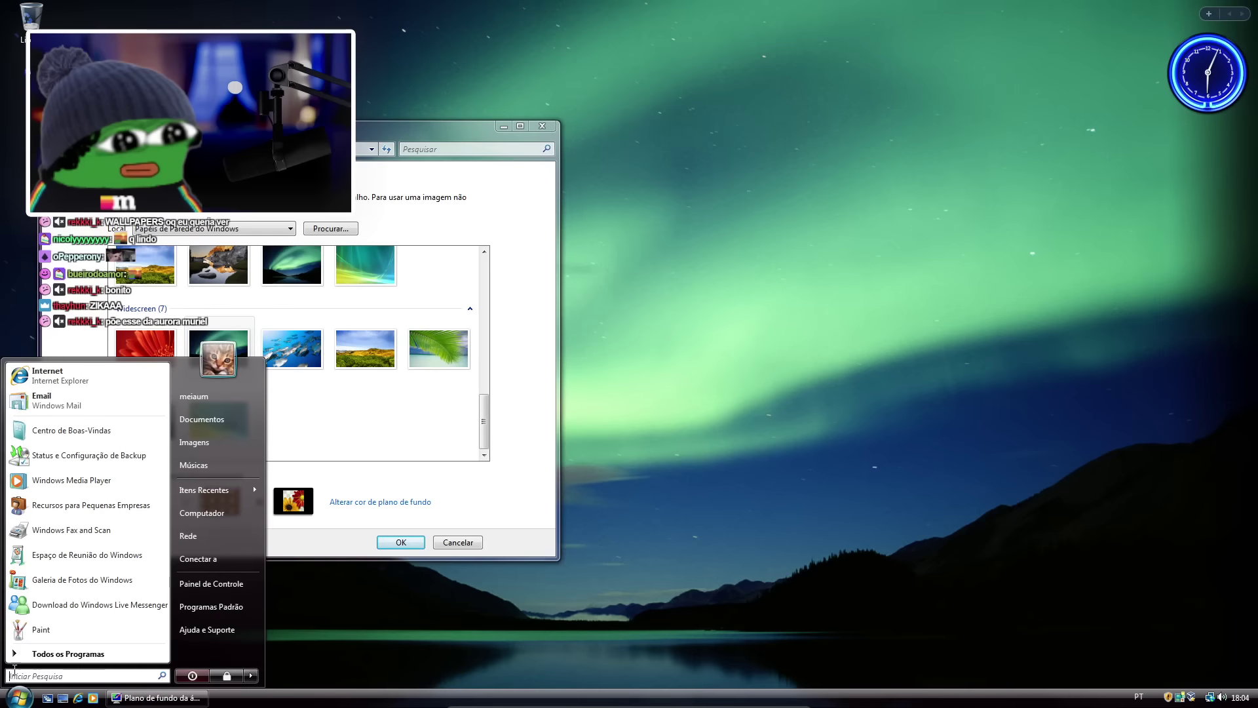
{"action": "left_click", "coordinate": [162, 698]}
{"action": "left_click", "coordinate": [162, 698]}
{"action": "left_click", "coordinate": [162, 698]}
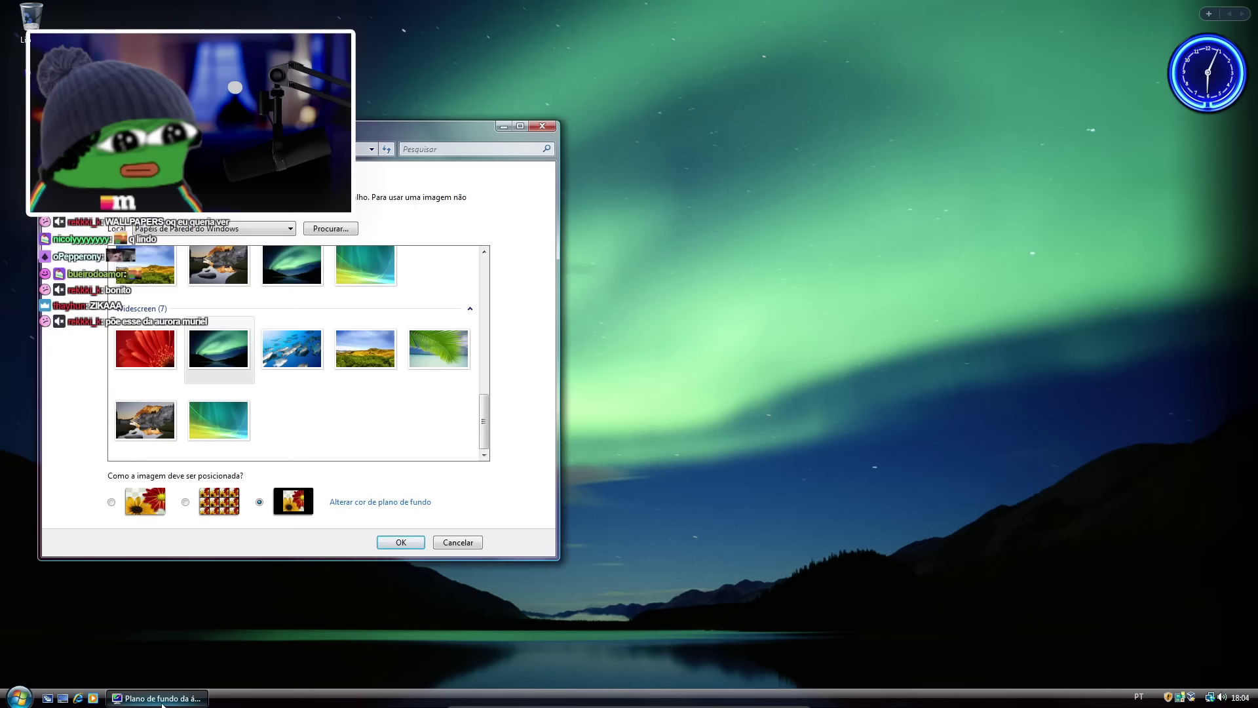
{"action": "left_click", "coordinate": [162, 698]}
{"action": "right_click", "coordinate": [326, 419]}
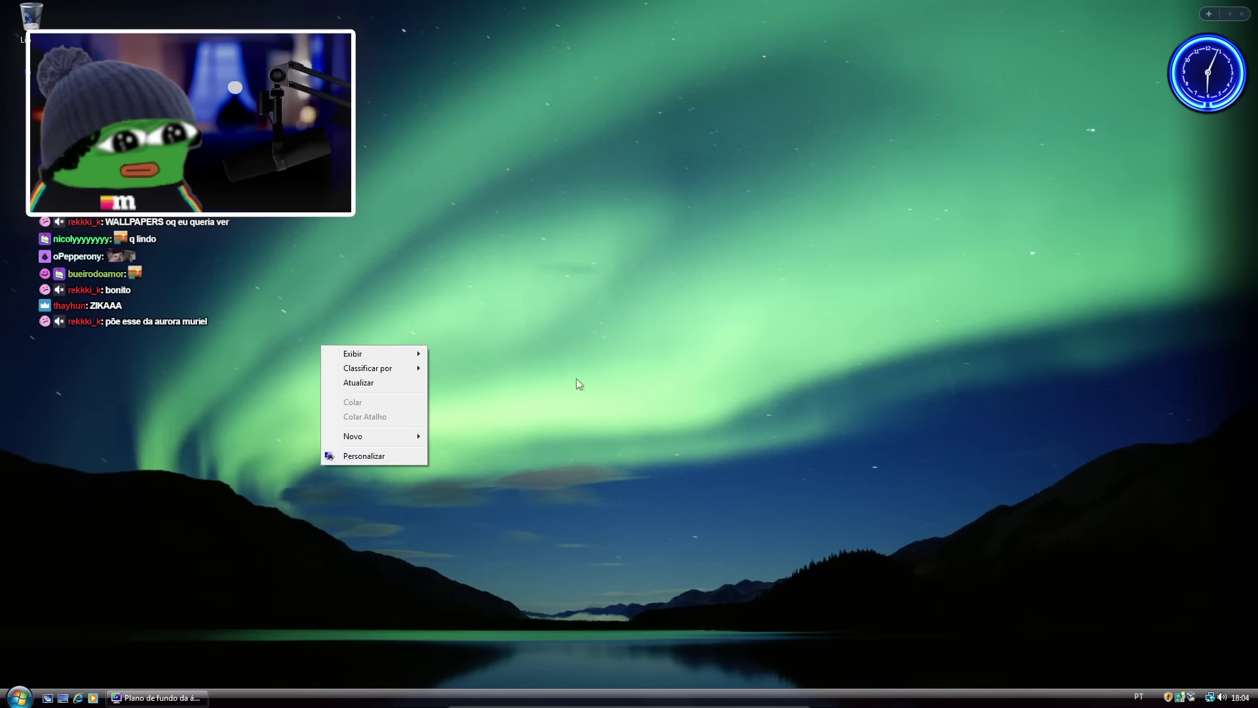
{"action": "left_click", "coordinate": [514, 462]}
{"action": "left_click", "coordinate": [162, 698]}
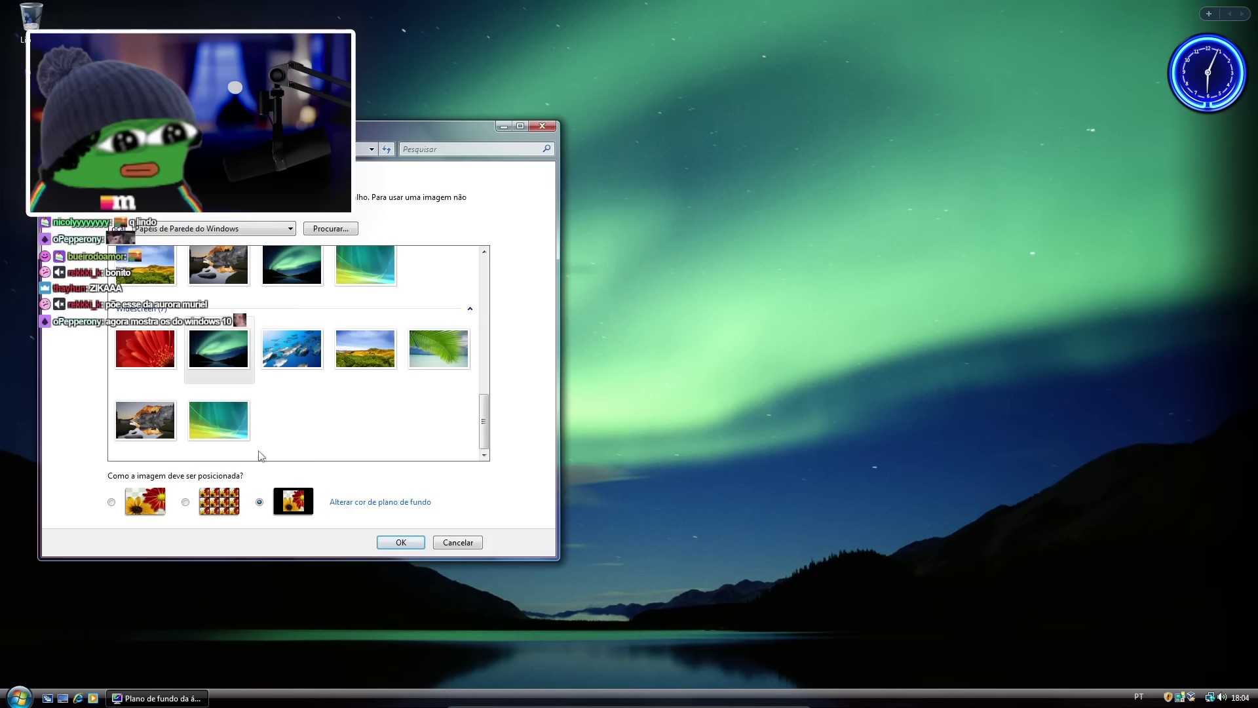
Compare the green Vista, mountain lake, palm, dunes and fish wallpapers in the Widescreen group, returning to the aurora.
{"action": "left_click", "coordinate": [206, 417]}
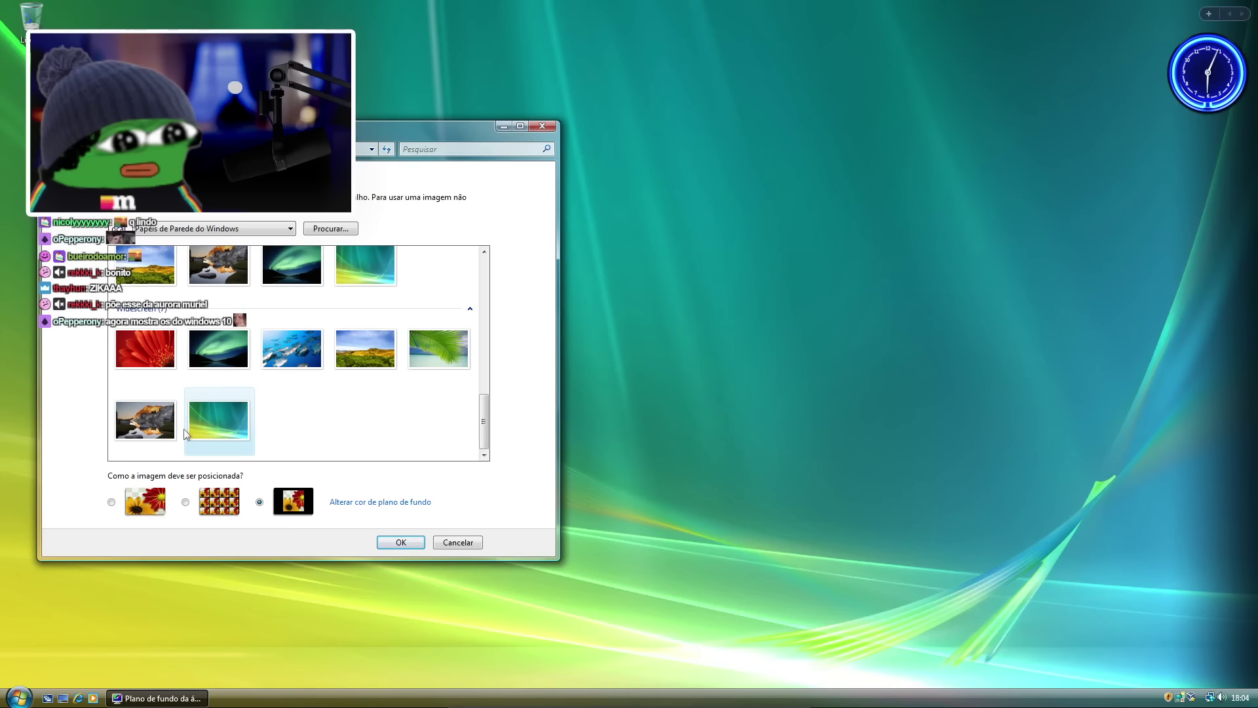
{"action": "left_click", "coordinate": [176, 433]}
{"action": "left_click", "coordinate": [411, 364]}
{"action": "left_click", "coordinate": [397, 365]}
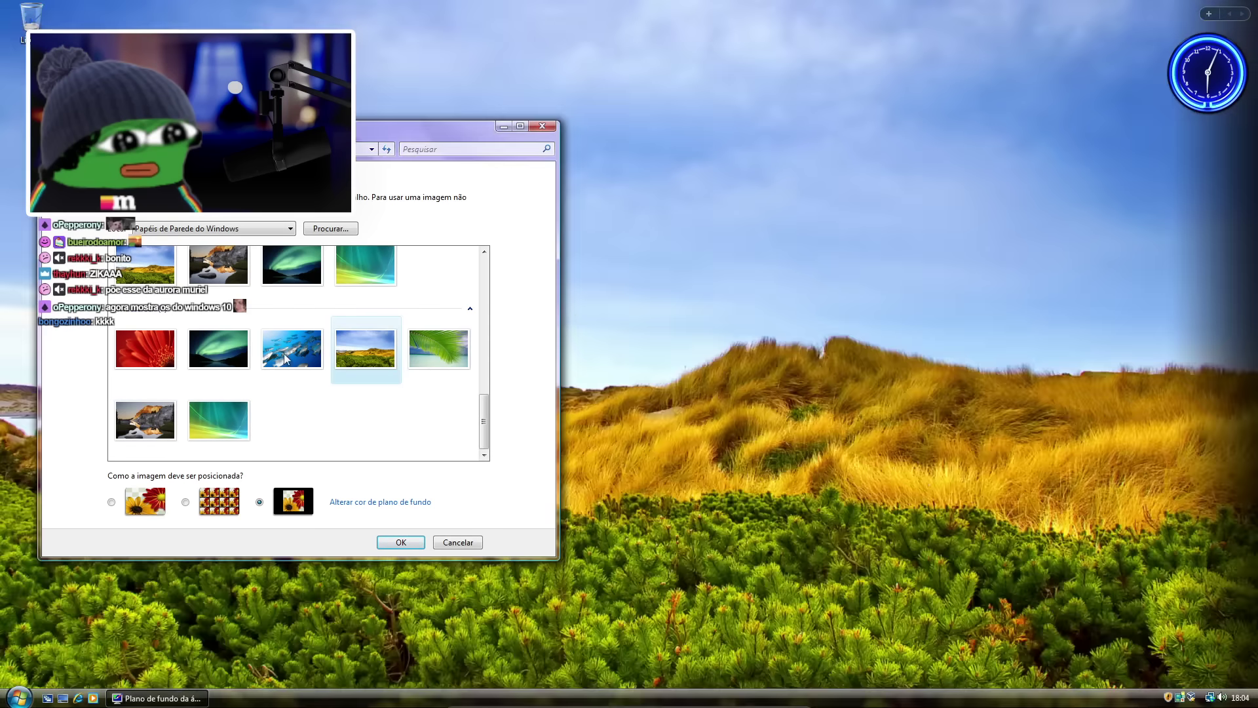
{"action": "left_click", "coordinate": [292, 351]}
{"action": "left_click", "coordinate": [219, 350]}
Browse the image locations Amostras de Imagens, Imagens Públicas and Imagens, and return to Papéis de Parede do Windows.
{"action": "left_click", "coordinate": [179, 228]}
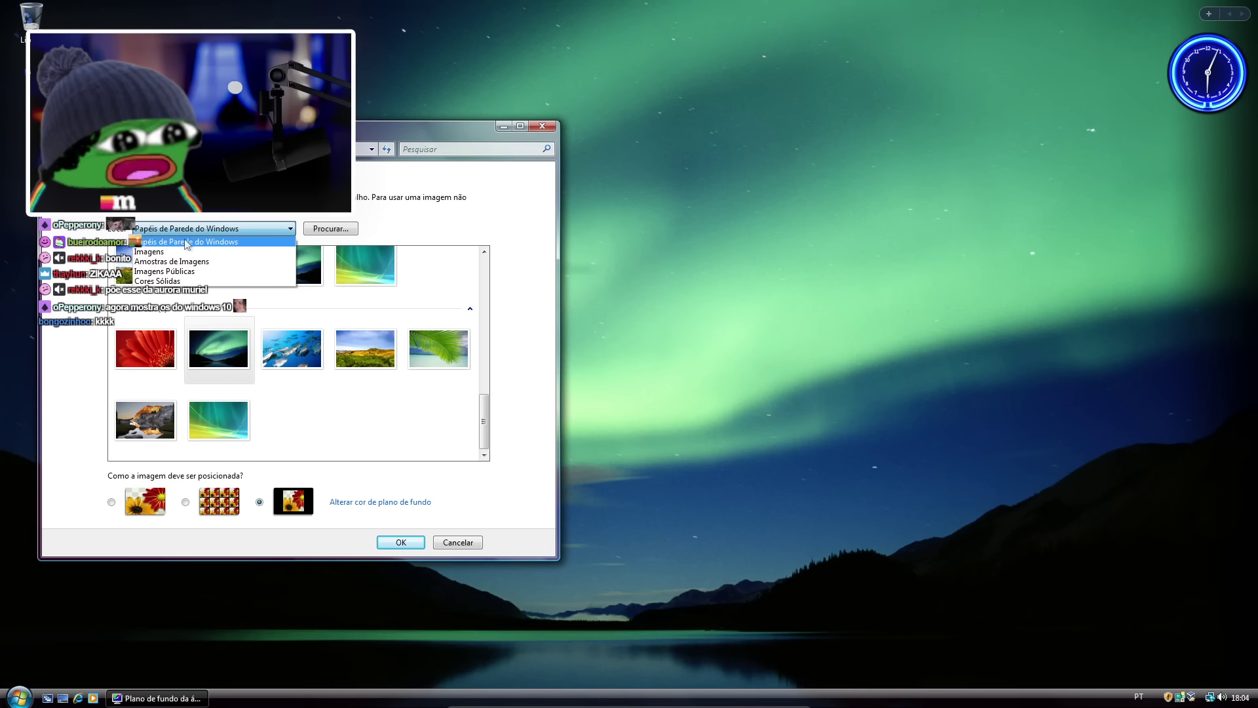
{"action": "left_click", "coordinate": [175, 262]}
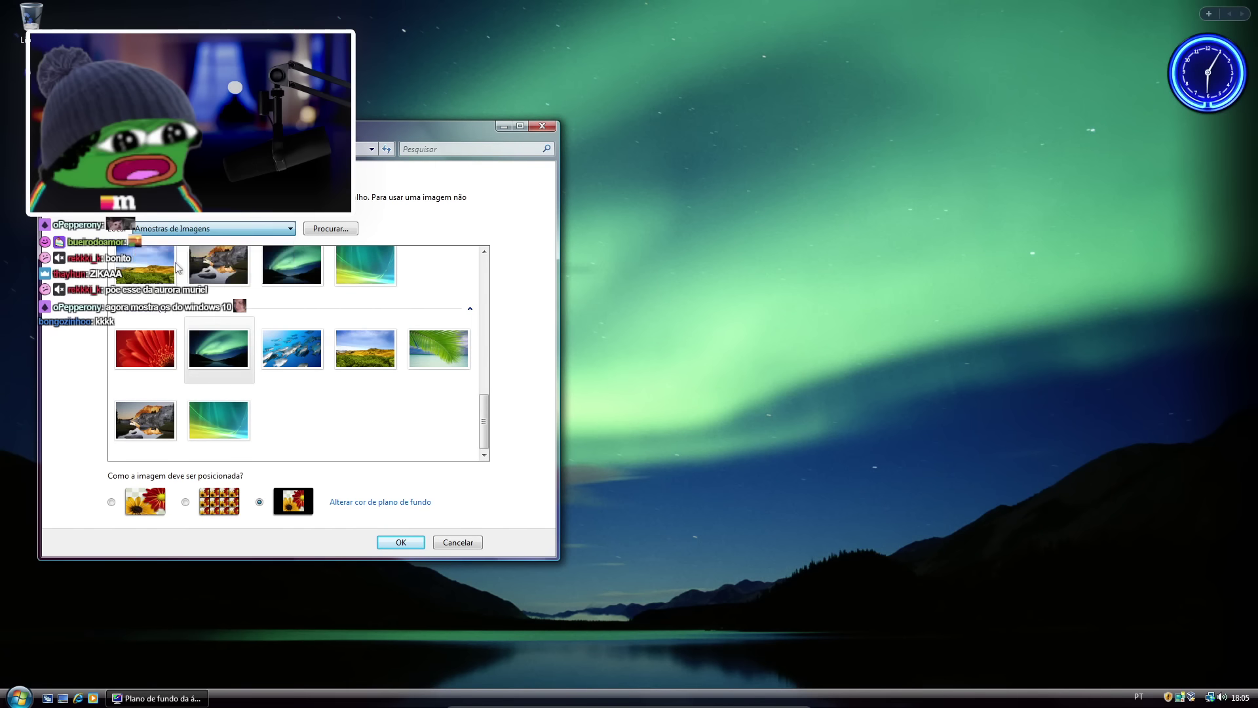
{"action": "left_click", "coordinate": [269, 228]}
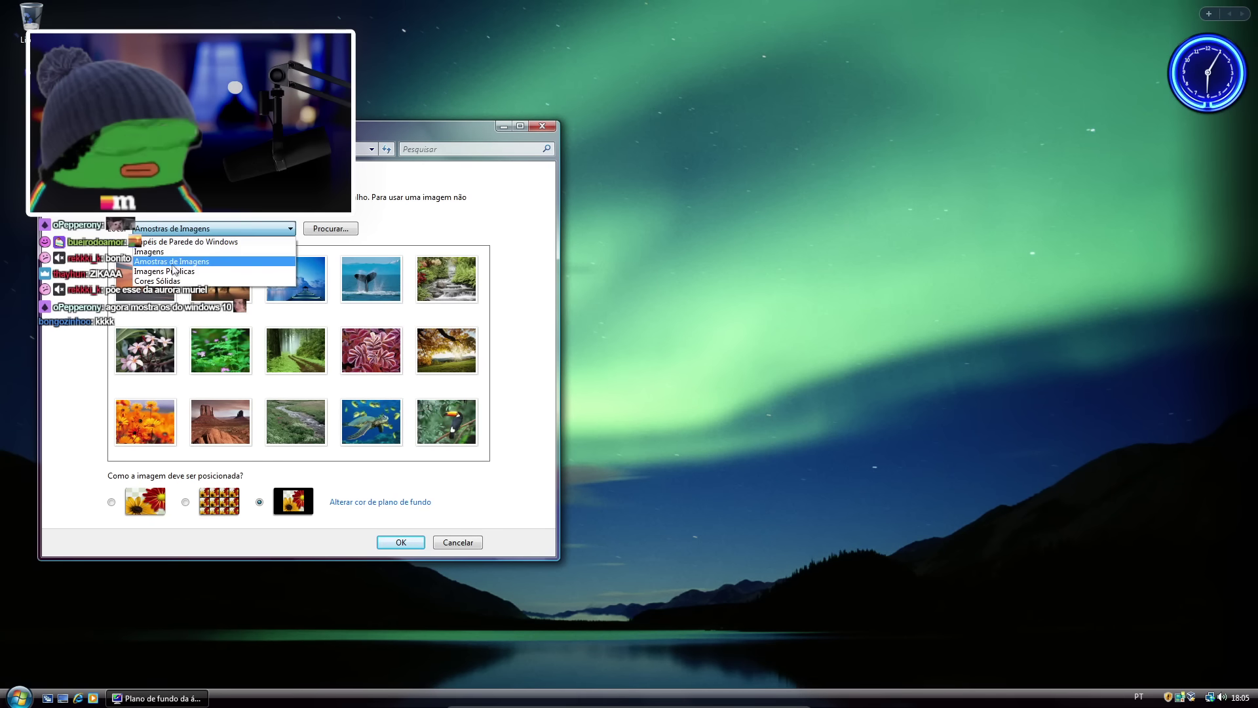
{"action": "left_click", "coordinate": [160, 275]}
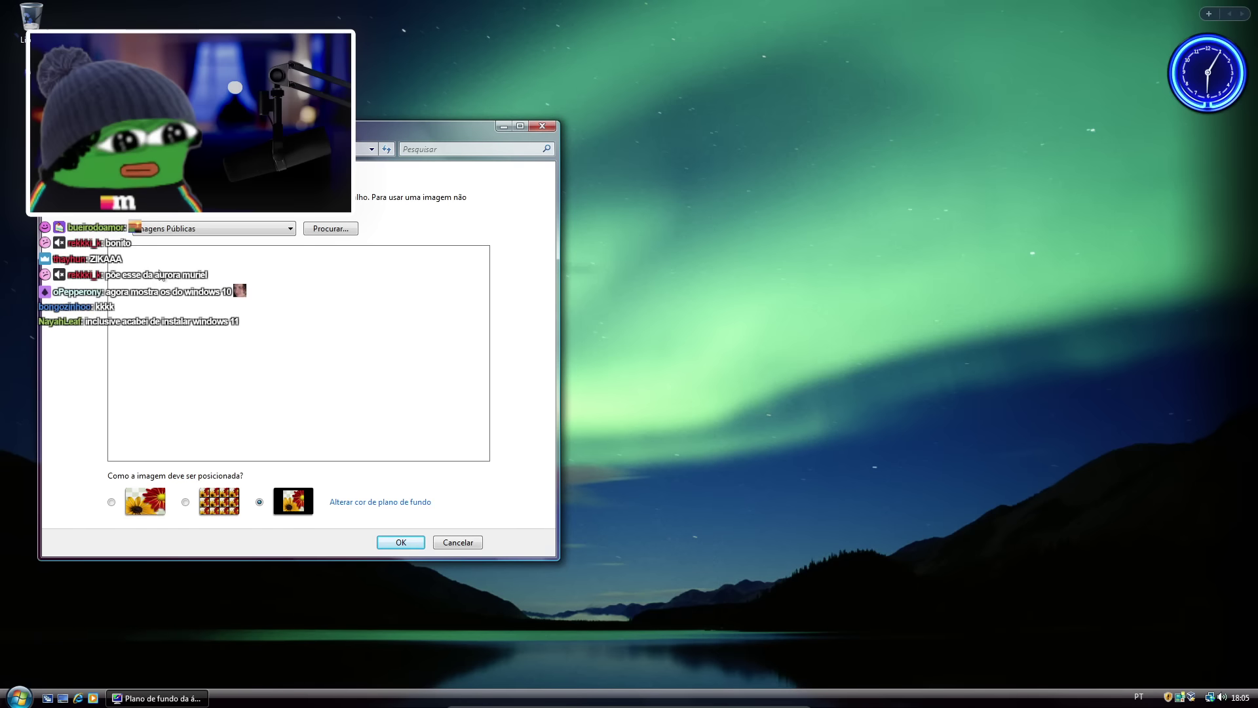
{"action": "left_click", "coordinate": [211, 227]}
{"action": "left_click", "coordinate": [190, 251]}
{"action": "left_click", "coordinate": [218, 228]}
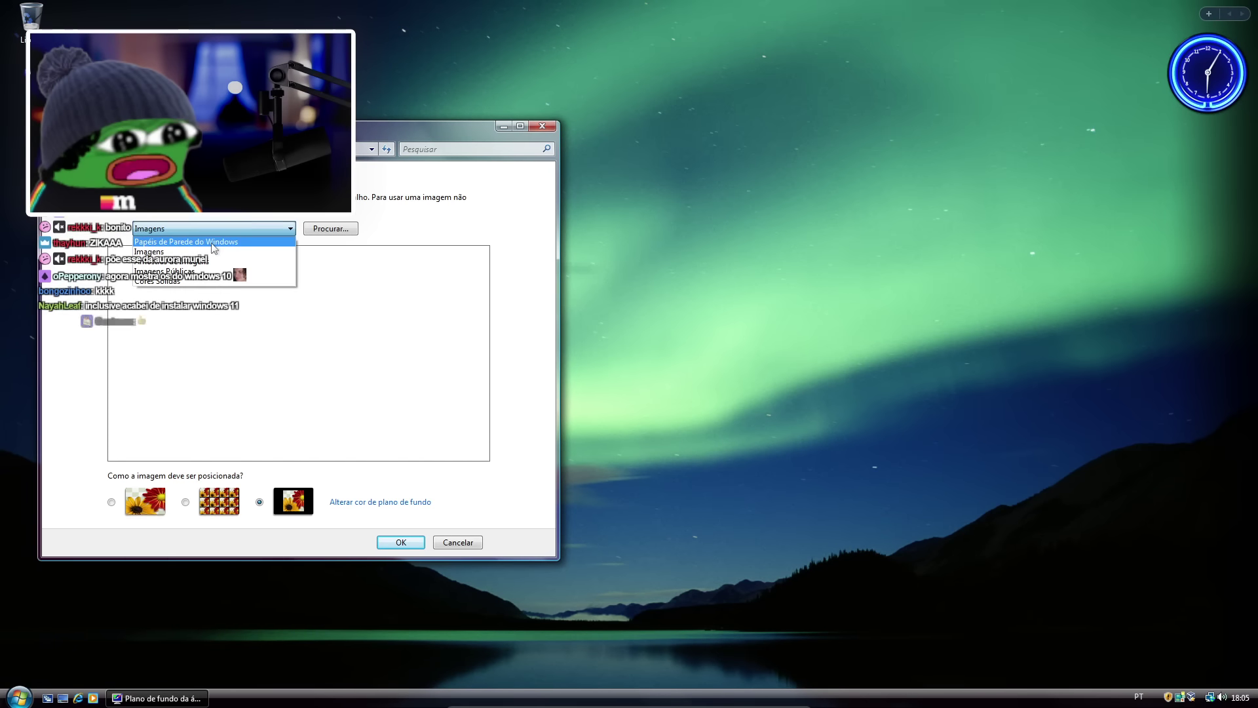
{"action": "left_click", "coordinate": [218, 239]}
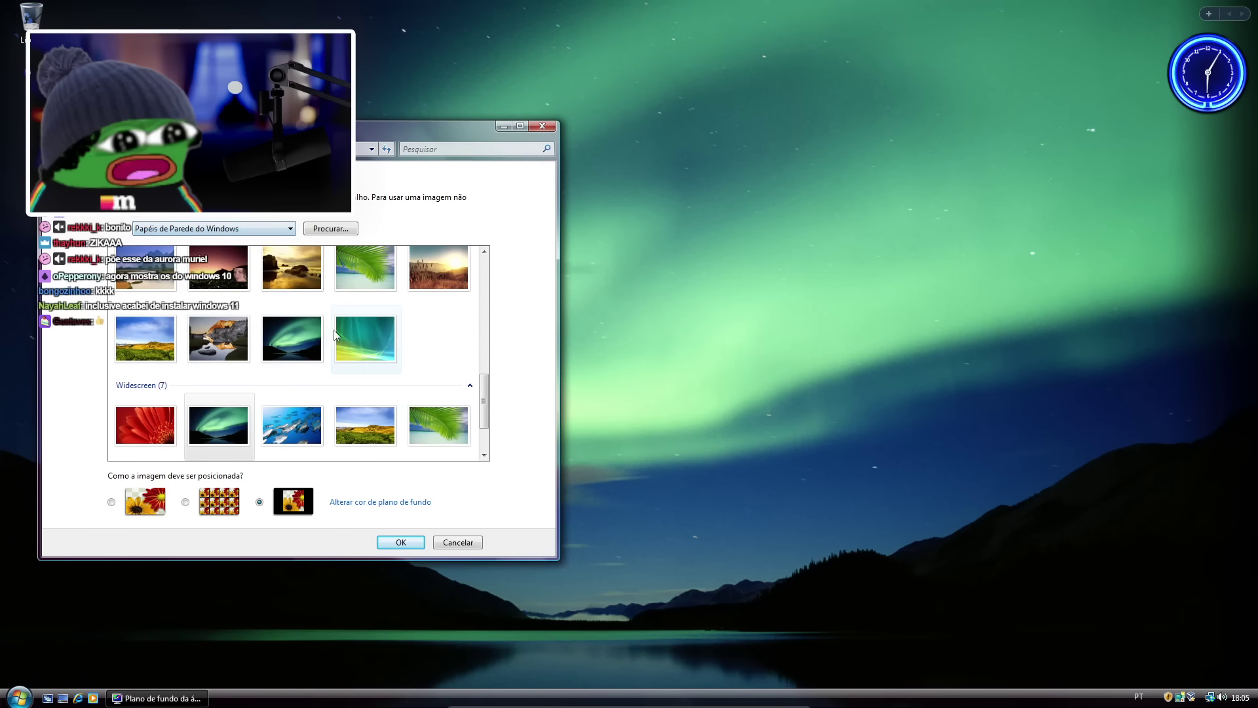
Cycle again through the Widescreen wallpapers, from the fish through the mountain lake and dunes, ending on the aurora.
{"action": "scroll", "coordinate": [385, 351], "scroll_direction": "down", "scroll_amount": 2}
{"action": "left_click", "coordinate": [292, 363]}
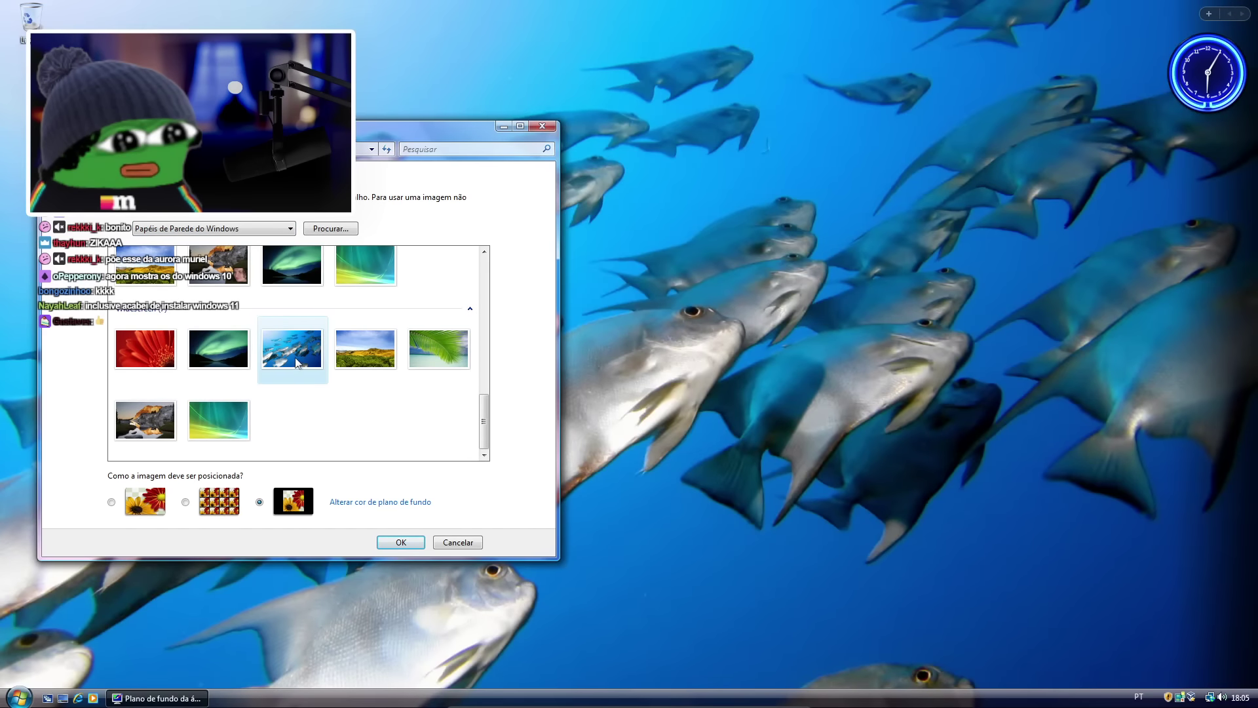
{"action": "left_click", "coordinate": [235, 418]}
{"action": "left_click", "coordinate": [144, 419]}
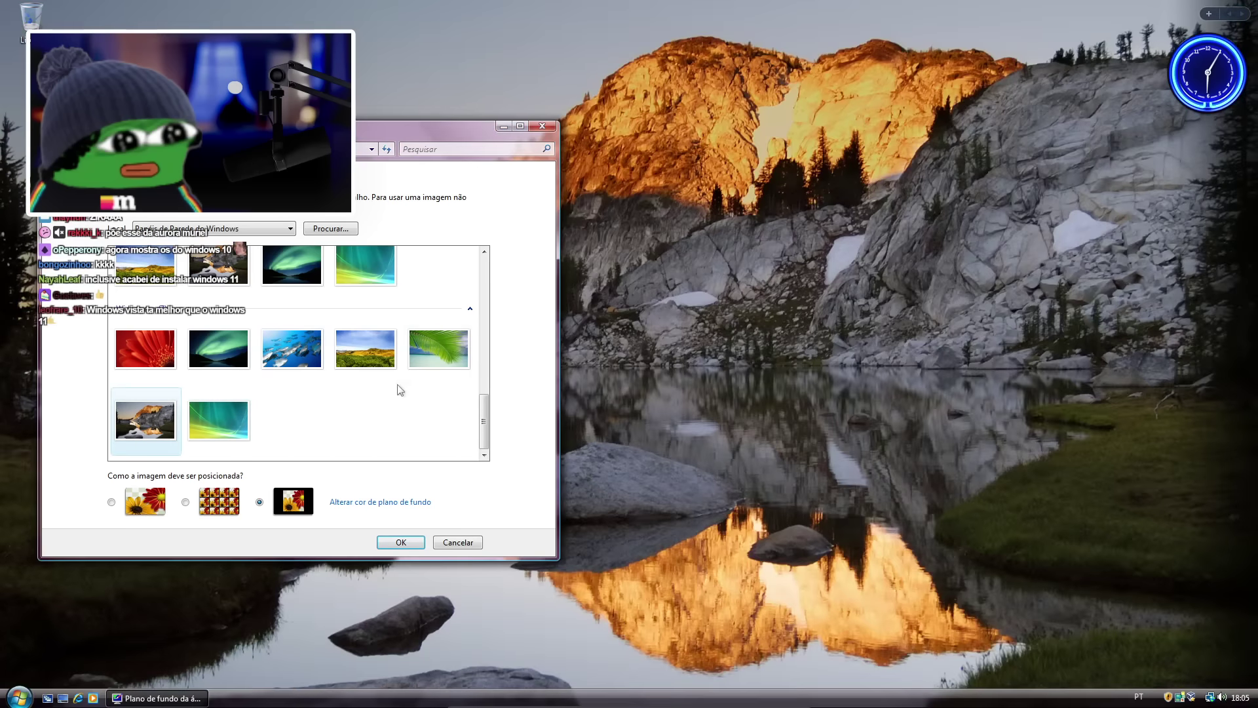
{"action": "left_click", "coordinate": [407, 383]}
{"action": "left_click", "coordinate": [388, 365]}
{"action": "left_click", "coordinate": [288, 357]}
{"action": "left_click", "coordinate": [209, 352]}
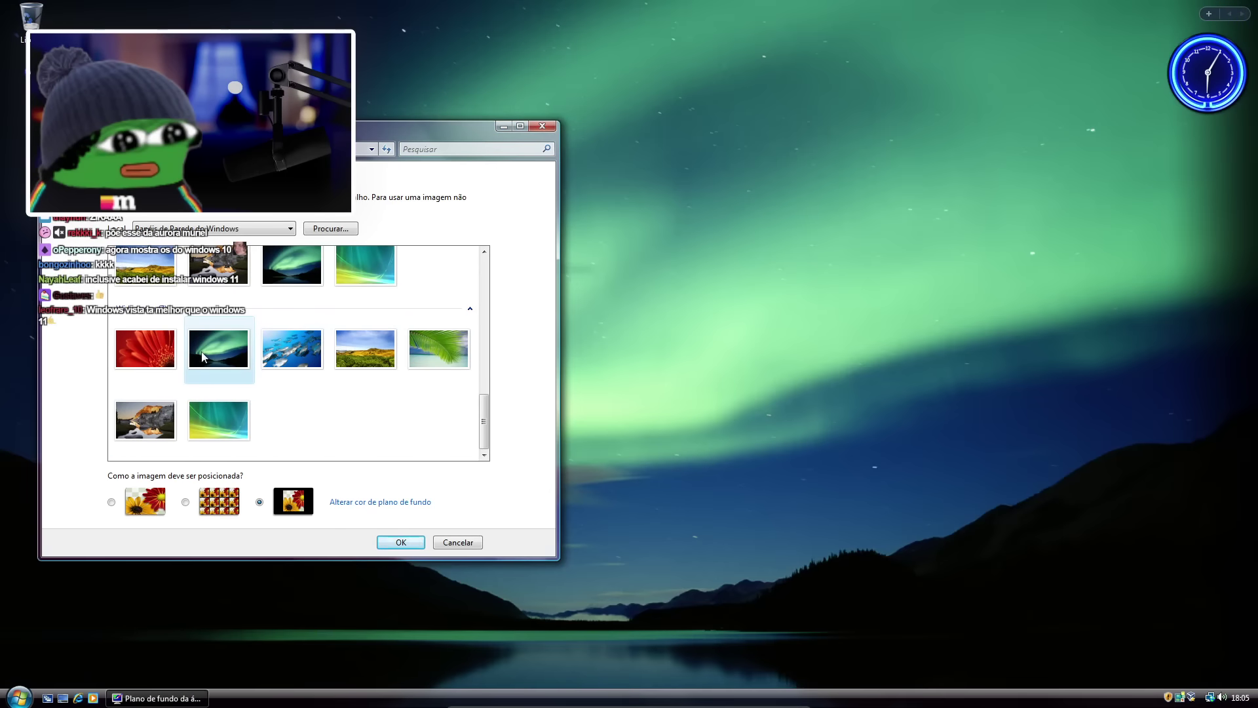
Try the sunset field, rocky beach and river landscape wallpapers from the Vistas group.
{"action": "scroll", "coordinate": [202, 351], "scroll_direction": "up", "scroll_amount": 3}
{"action": "left_click", "coordinate": [439, 402]}
{"action": "left_click", "coordinate": [282, 413]}
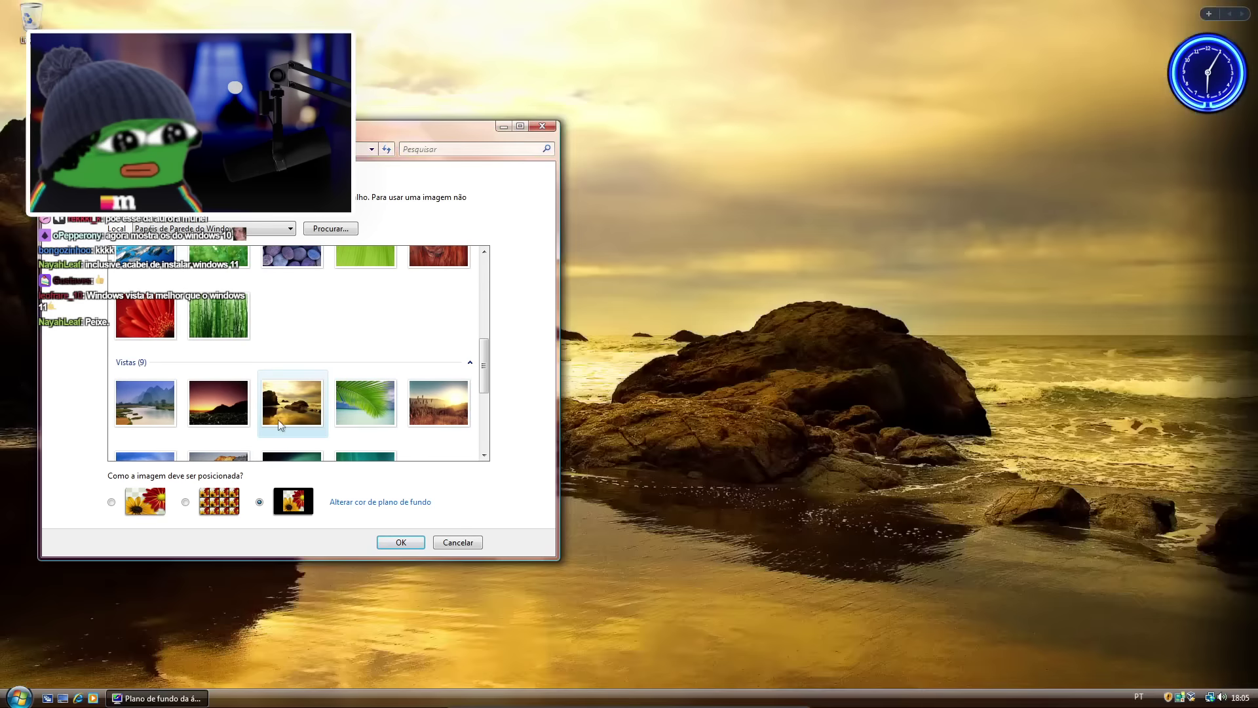
{"action": "left_click", "coordinate": [151, 416]}
Preview the snowy lake and leaf wallpapers from the Preto e Branco group, clearing the window away to see the leaves in full.
{"action": "scroll", "coordinate": [198, 396], "scroll_direction": "up", "scroll_amount": 3}
{"action": "left_click", "coordinate": [357, 383]}
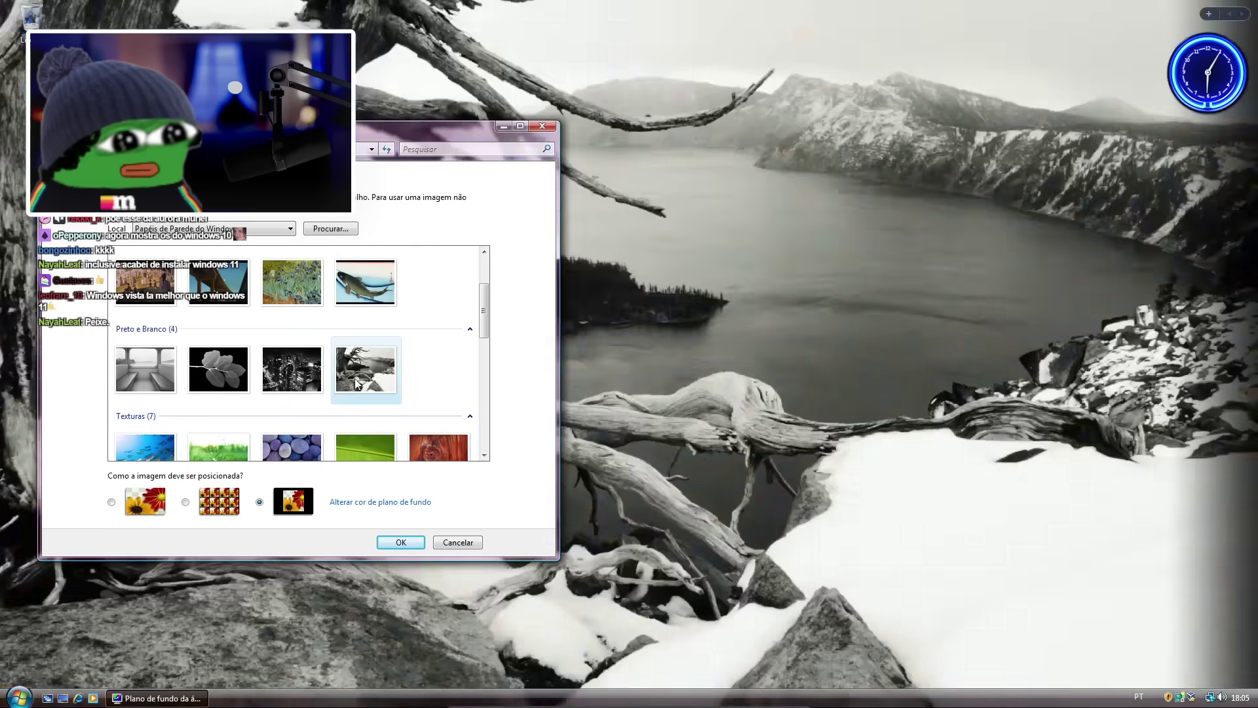
{"action": "left_click_drag", "start_coordinate": [446, 127], "coordinate": [389, 61]}
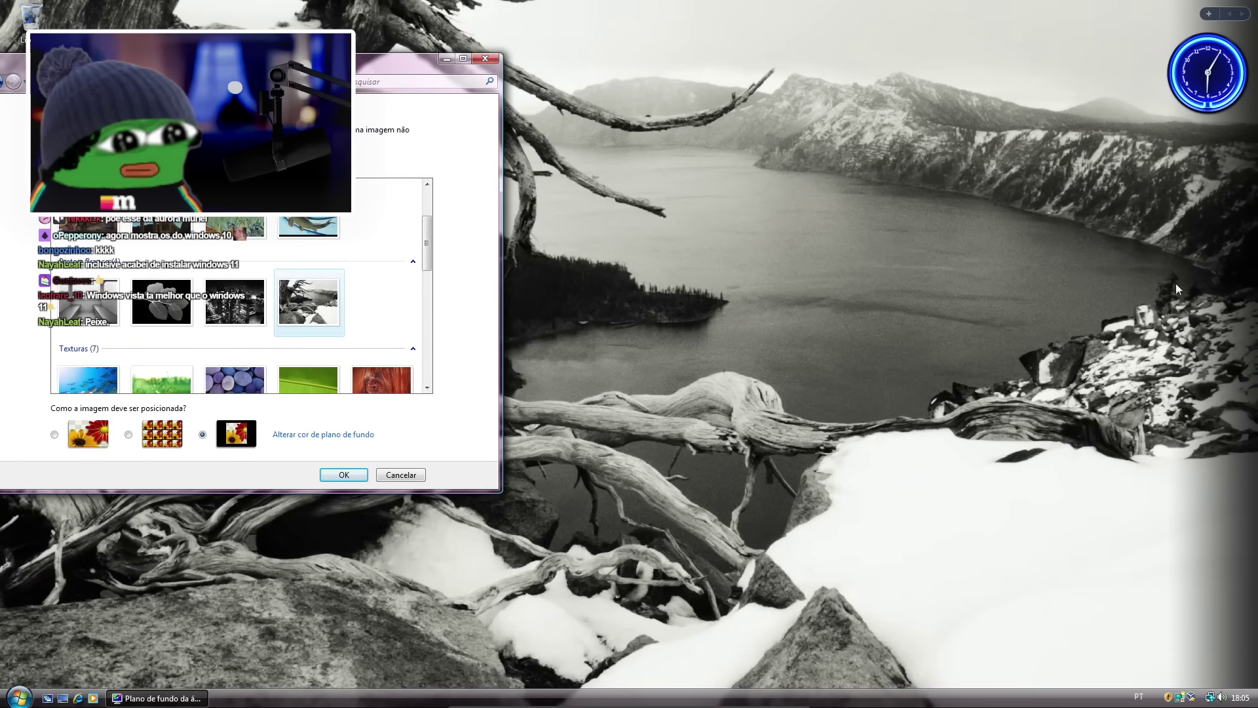
{"action": "left_click", "coordinate": [204, 305]}
{"action": "left_click", "coordinate": [160, 302]}
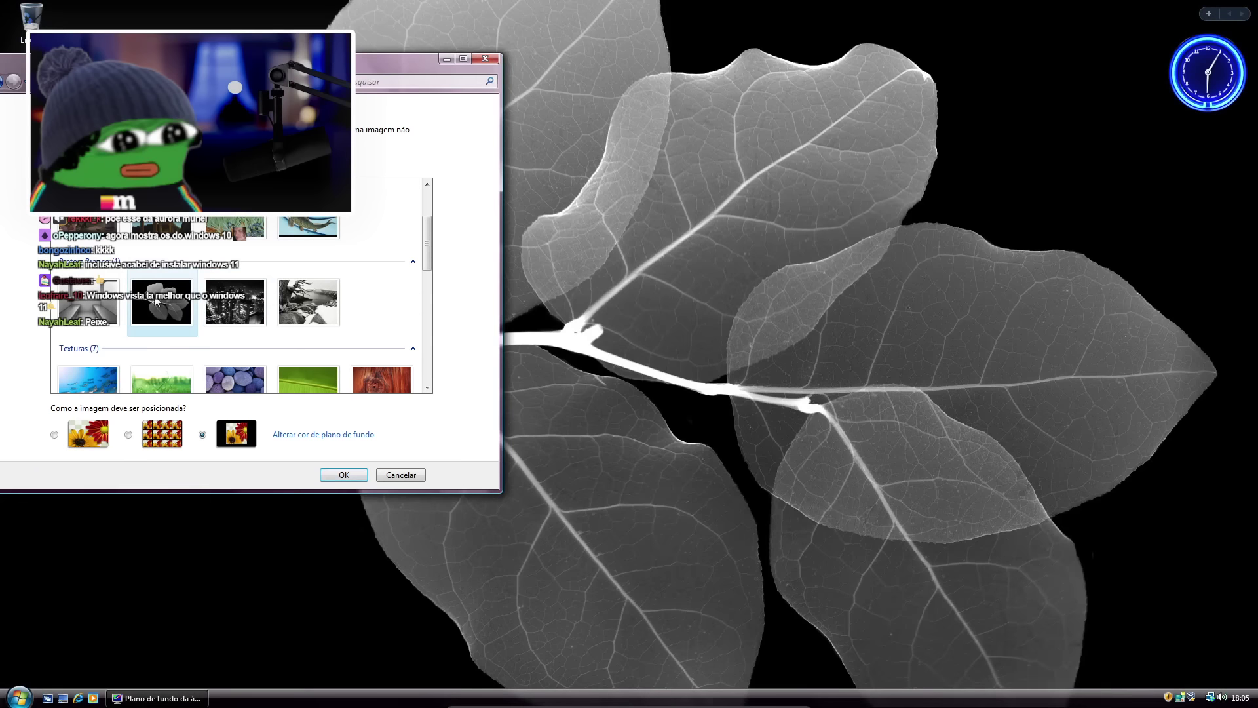
{"action": "key", "text": "Return"}
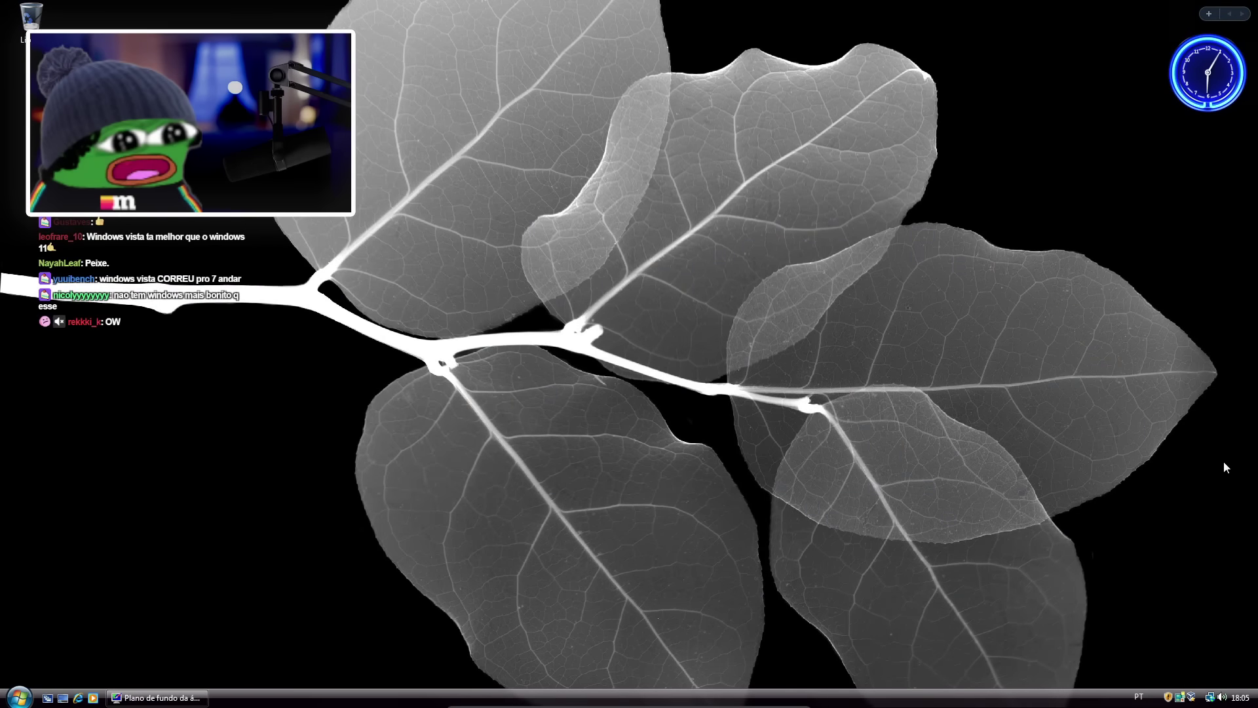
Look at the Start menu and the desktop context menu over the black-and-white leaf wallpaper.
{"action": "key", "text": "super"}
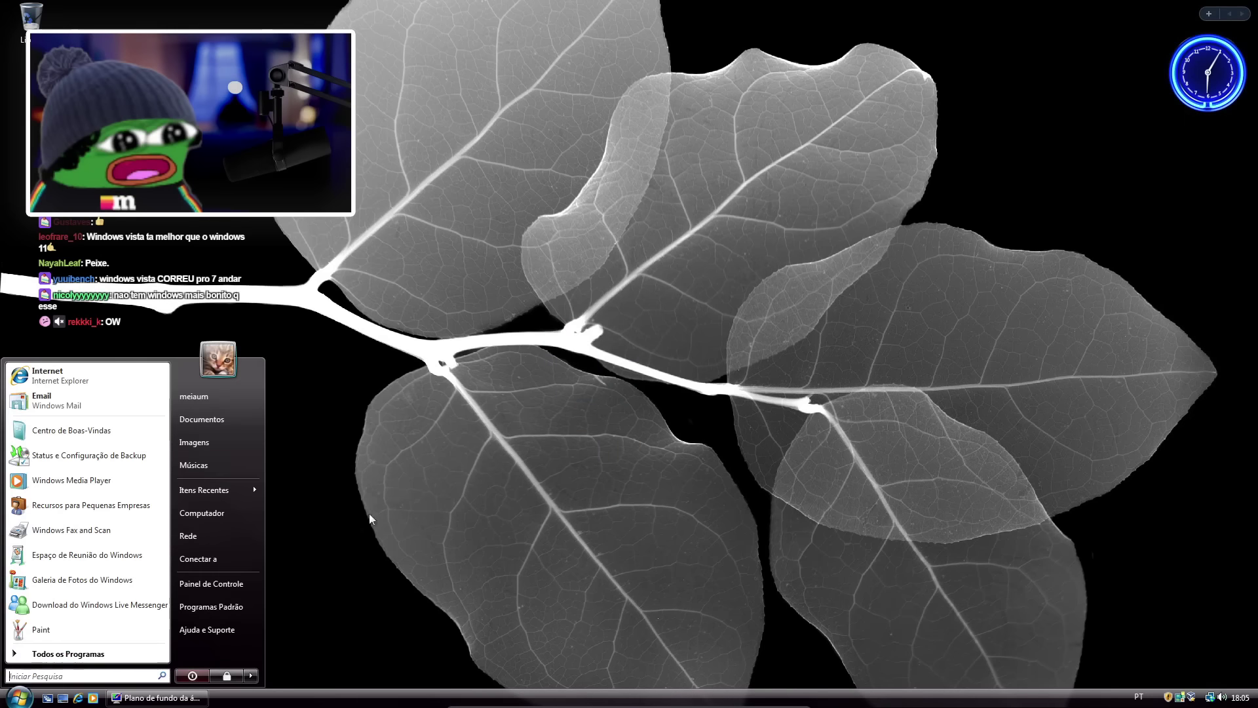
{"action": "key", "text": "super"}
{"action": "right_click", "coordinate": [675, 407]}
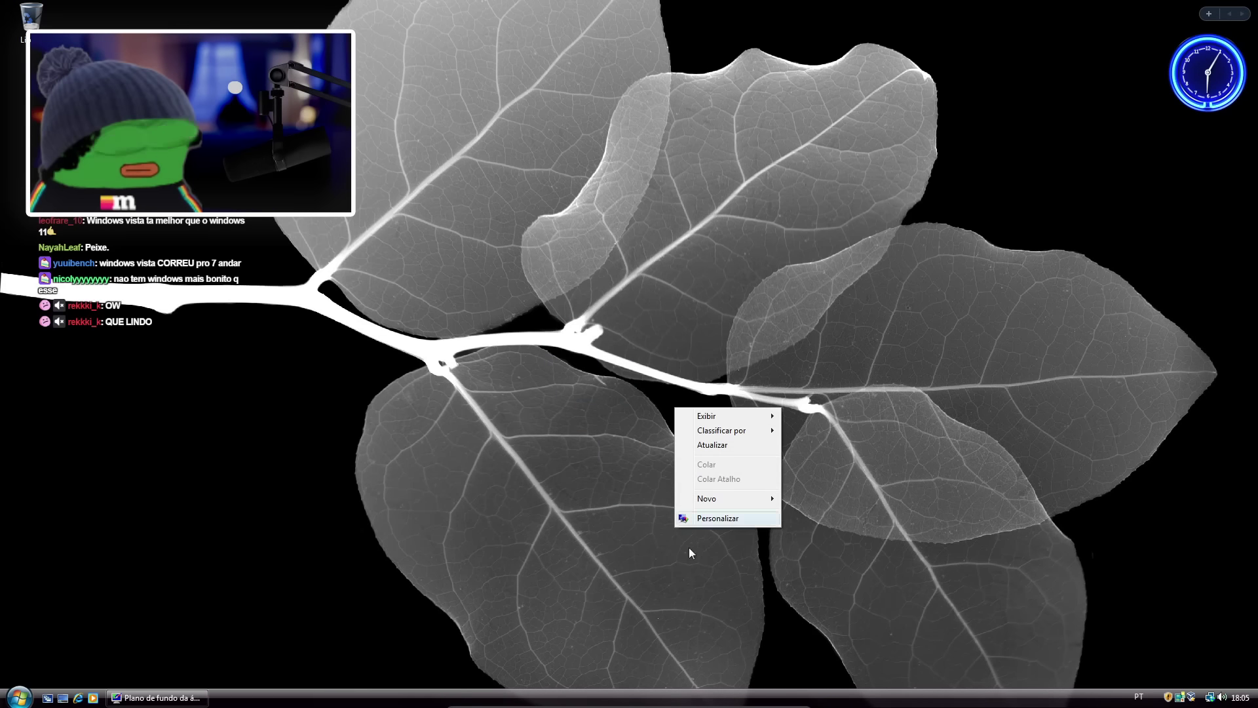
{"action": "left_click", "coordinate": [382, 449]}
{"action": "key", "text": "super"}
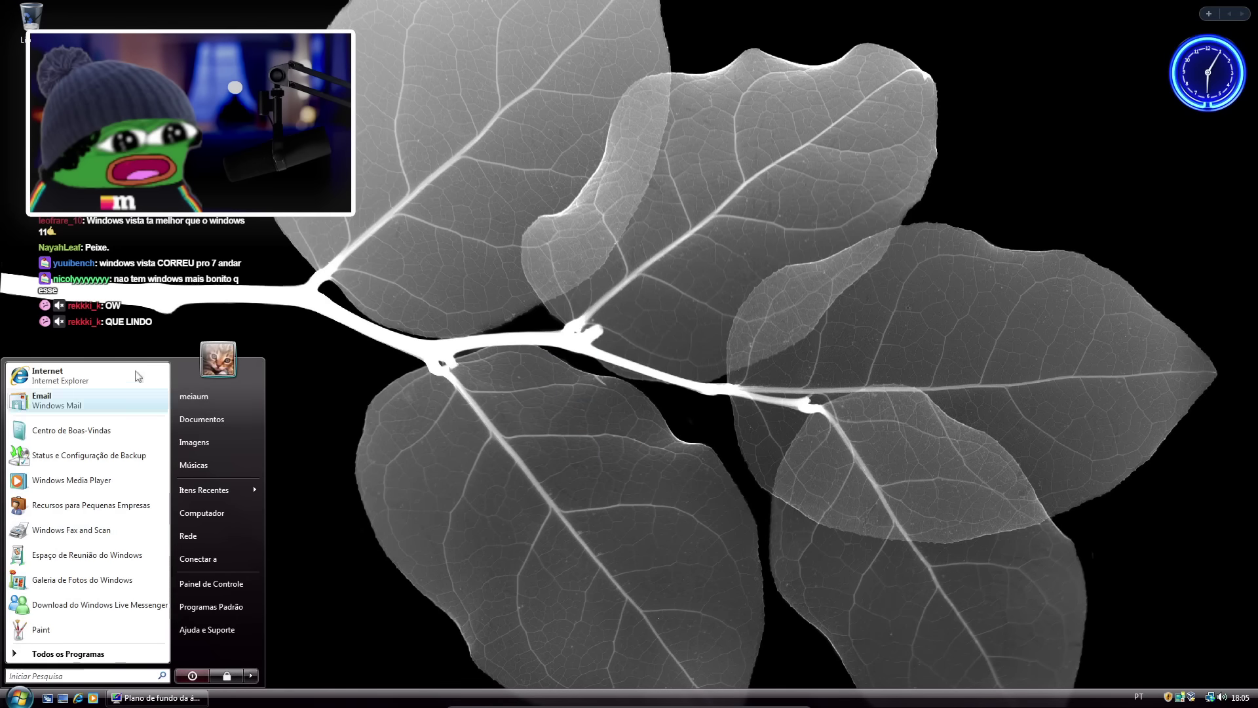
{"action": "key", "text": "super"}
Open the Personalização window, close it again and bring back the desktop background window.
{"action": "right_click", "coordinate": [453, 347]}
{"action": "left_click", "coordinate": [505, 457]}
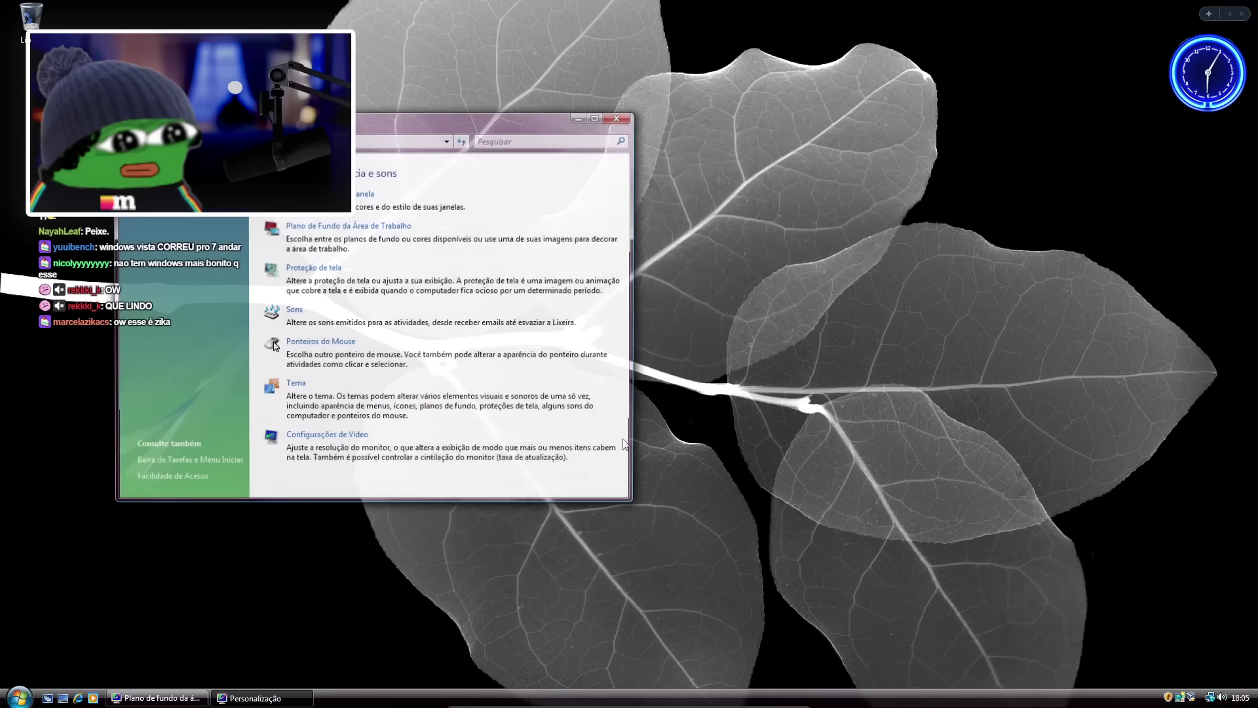
{"action": "left_click", "coordinate": [617, 118]}
{"action": "left_click", "coordinate": [157, 698]}
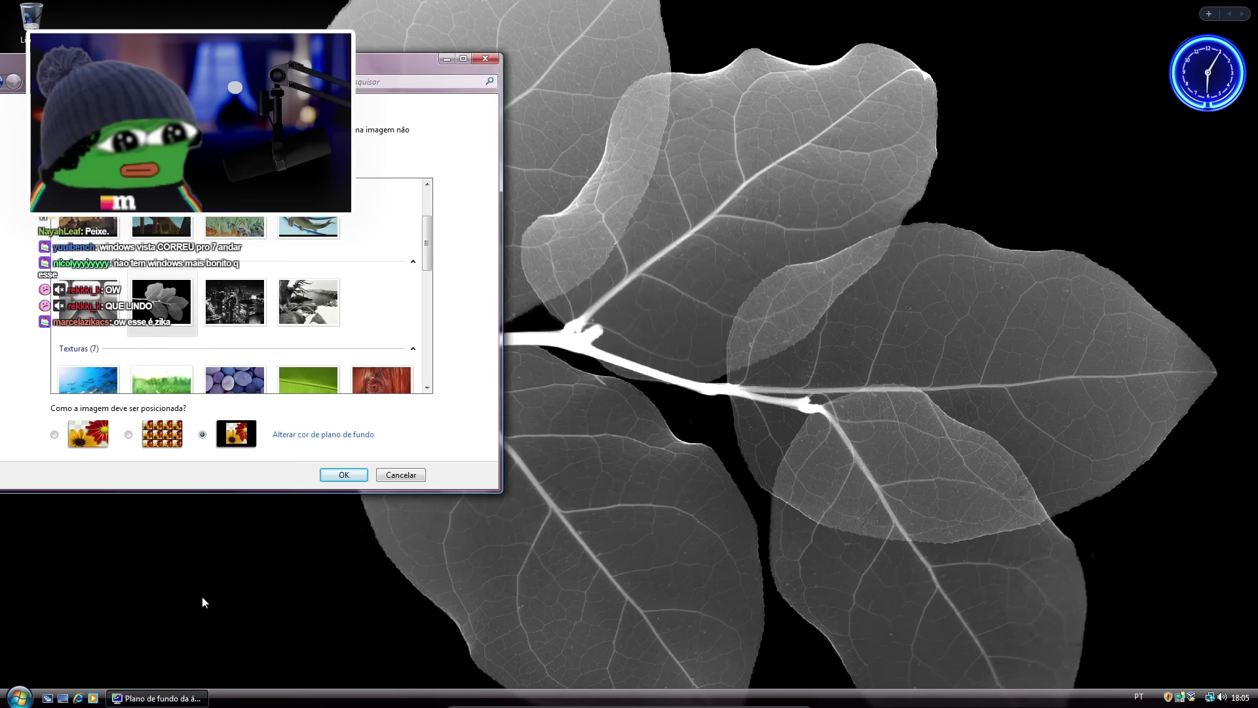
Try the black-and-white train seats wallpaper, switch to the carp painting and shorten the window by lowering its upper edge.
{"action": "left_click", "coordinate": [108, 325]}
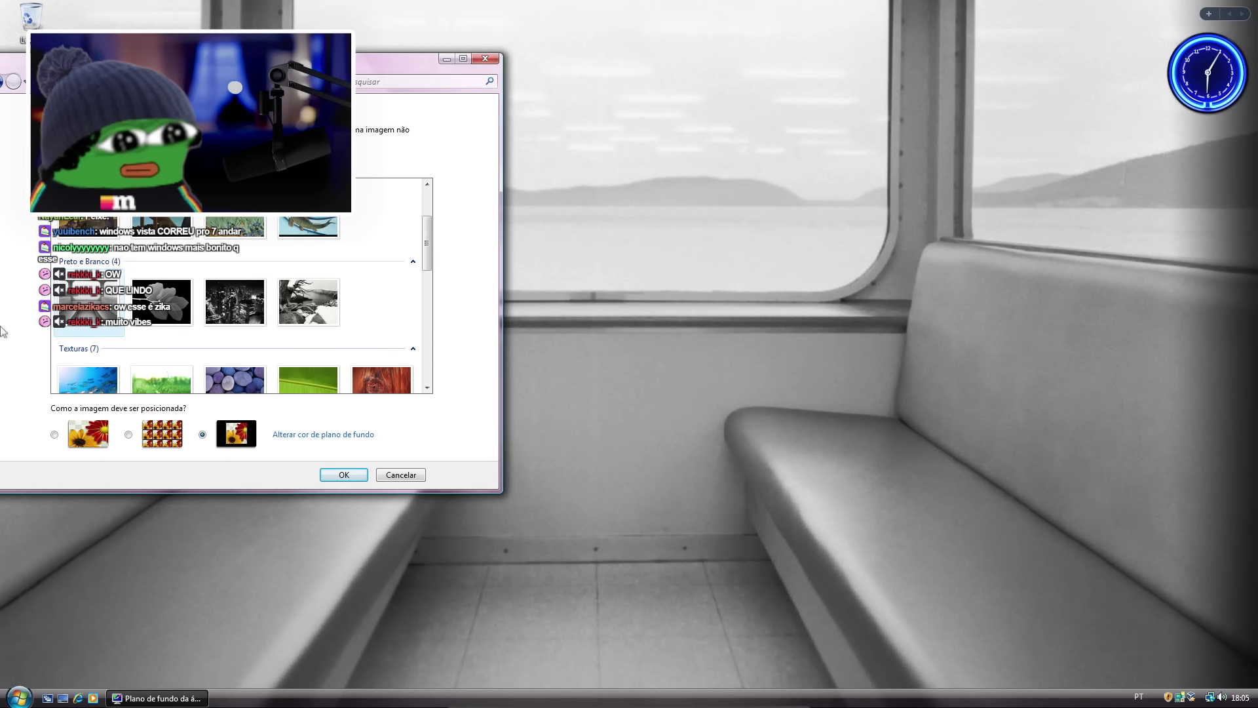
{"action": "left_click", "coordinate": [312, 232]}
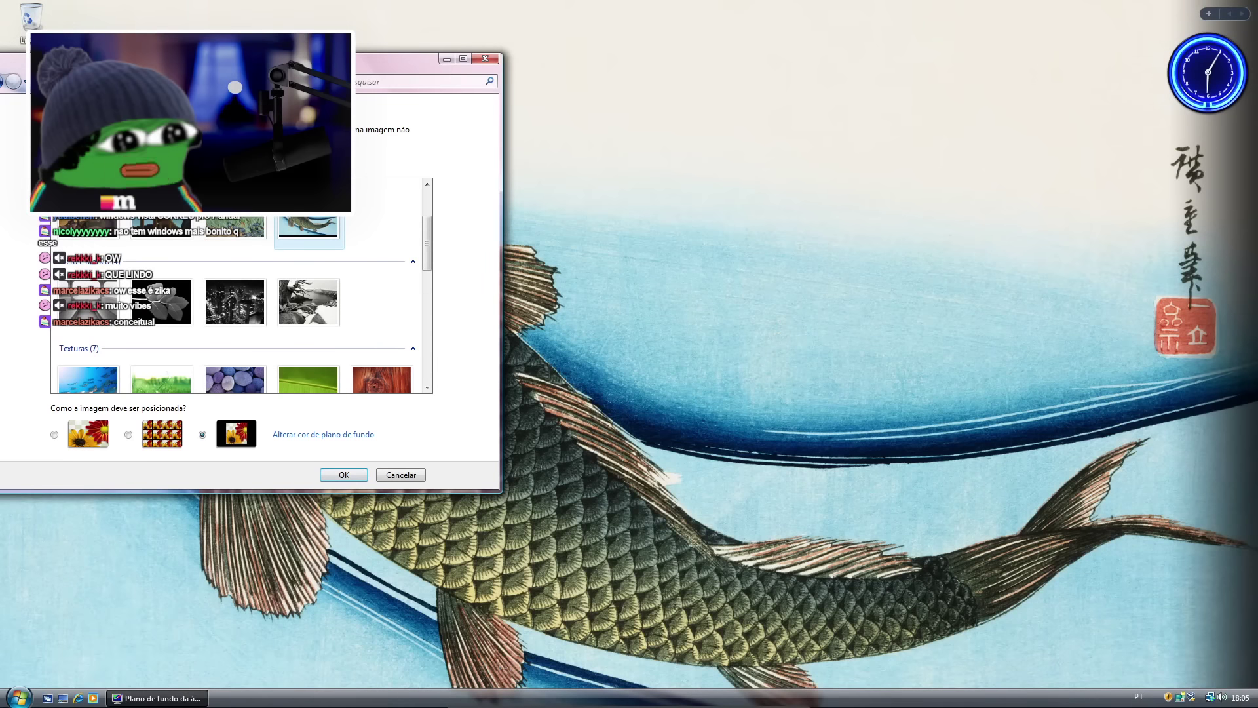
{"action": "left_click_drag", "start_coordinate": [393, 53], "coordinate": [393, 112]}
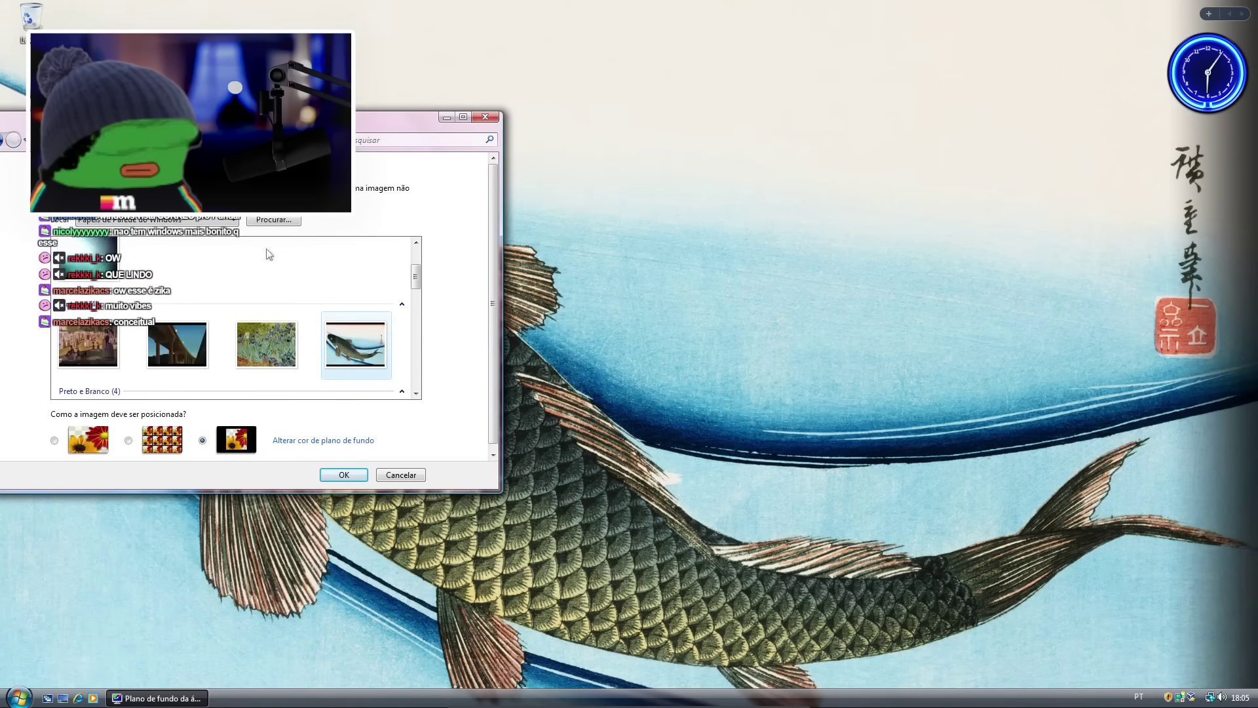
Move the background window to mid-screen, switch from the night city to the black-and-white leaves wallpaper and close the window.
{"action": "left_click", "coordinate": [252, 335]}
{"action": "left_click_drag", "start_coordinate": [262, 118], "coordinate": [860, 277]}
{"action": "left_click", "coordinate": [775, 527]}
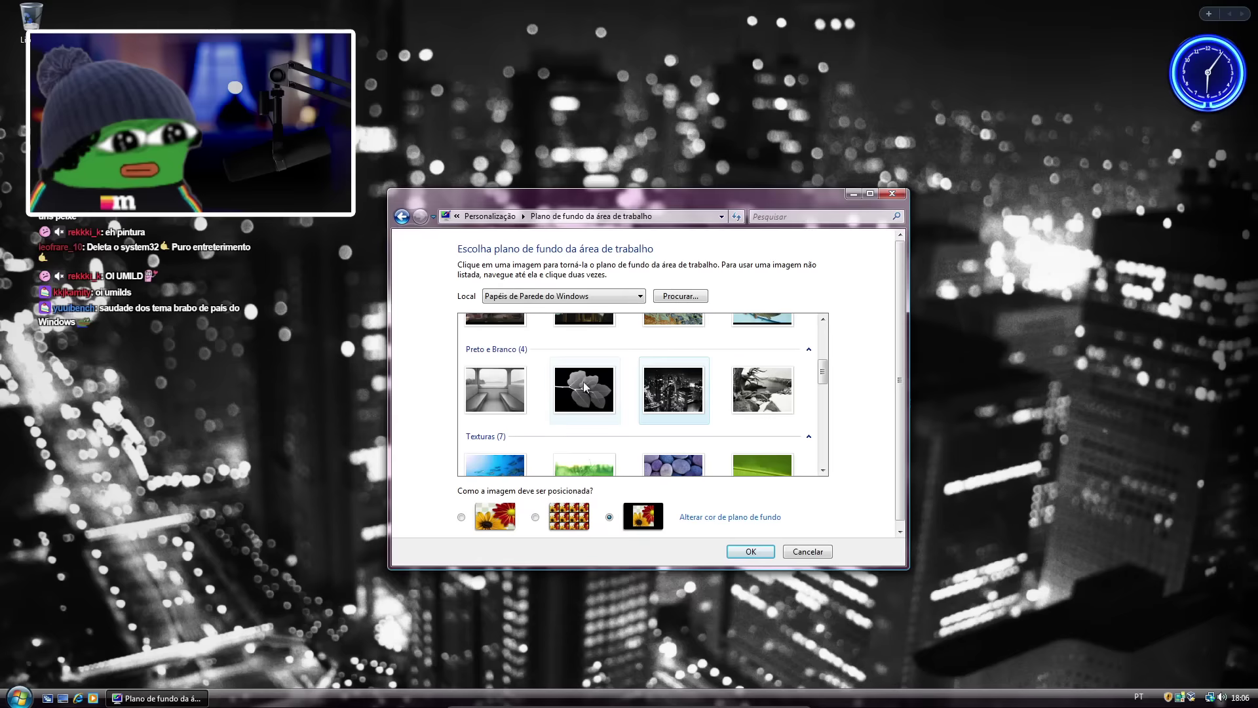
{"action": "key", "text": "Left"}
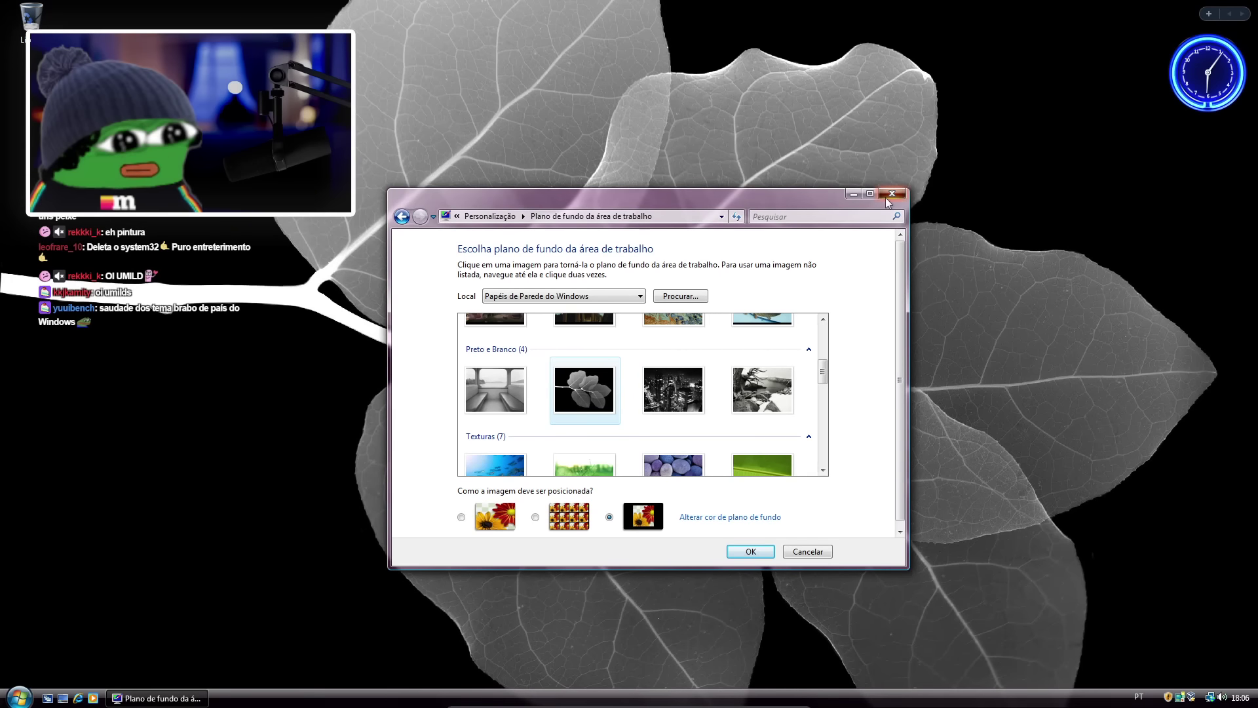
{"action": "left_click", "coordinate": [886, 198]}
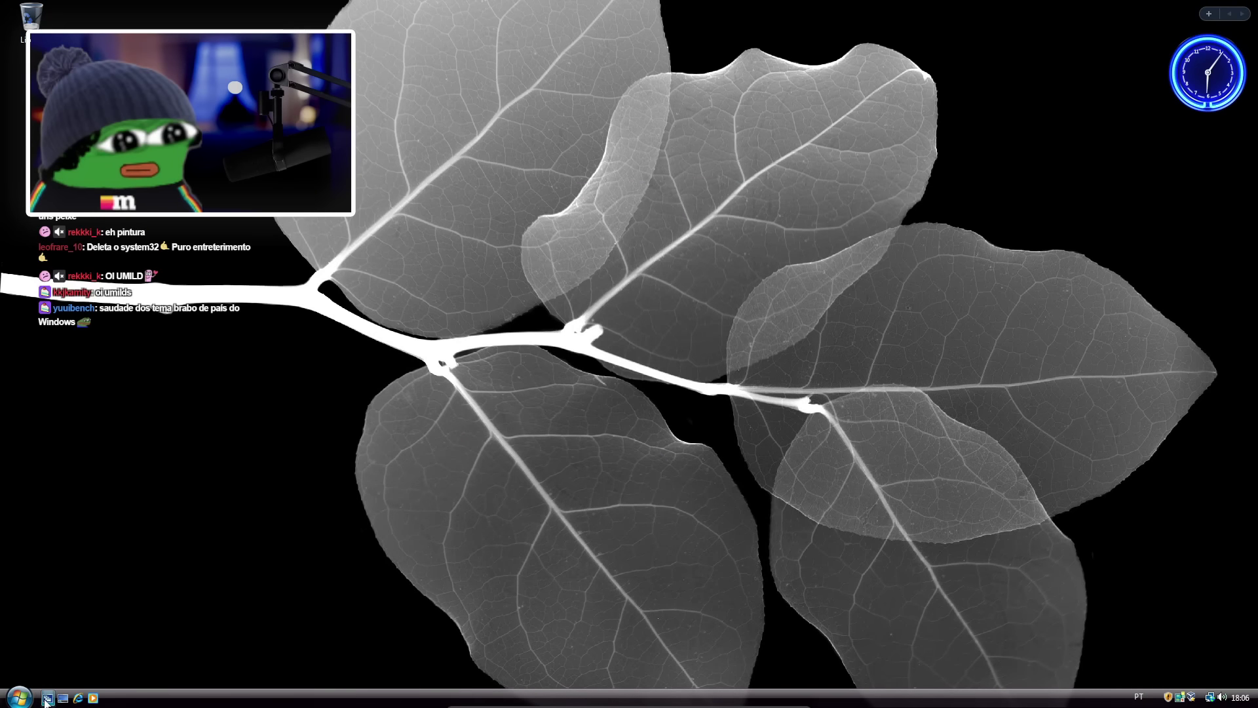
Open the account's personal folder and the Rede window from the Start menu.
{"action": "left_click", "coordinate": [20, 697]}
{"action": "left_click", "coordinate": [194, 396]}
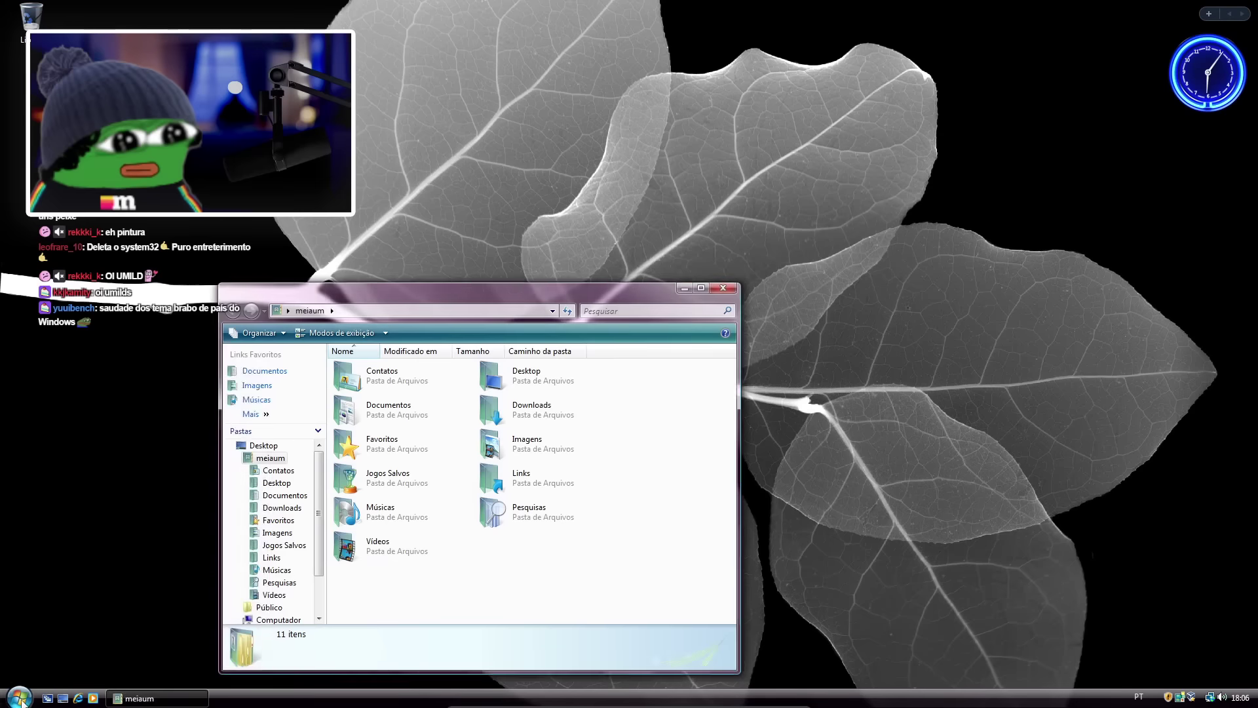
{"action": "key", "text": "super"}
{"action": "left_click", "coordinate": [188, 536]}
Cycle through the open windows in both directions in the Flip 3D view and bring the desktop to the front.
{"action": "key", "text": "super+Tab"}
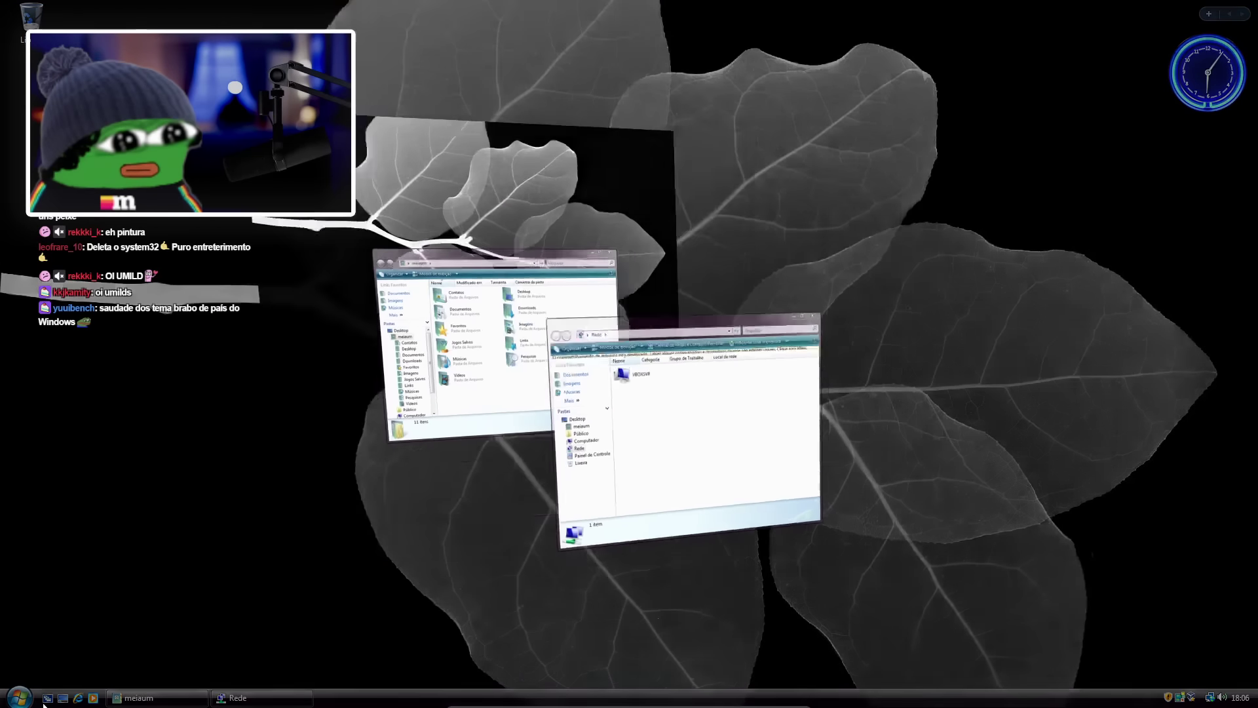
{"action": "key", "text": "Tab"}
{"action": "key", "text": "Tab"}
{"action": "key", "text": "Tab"}
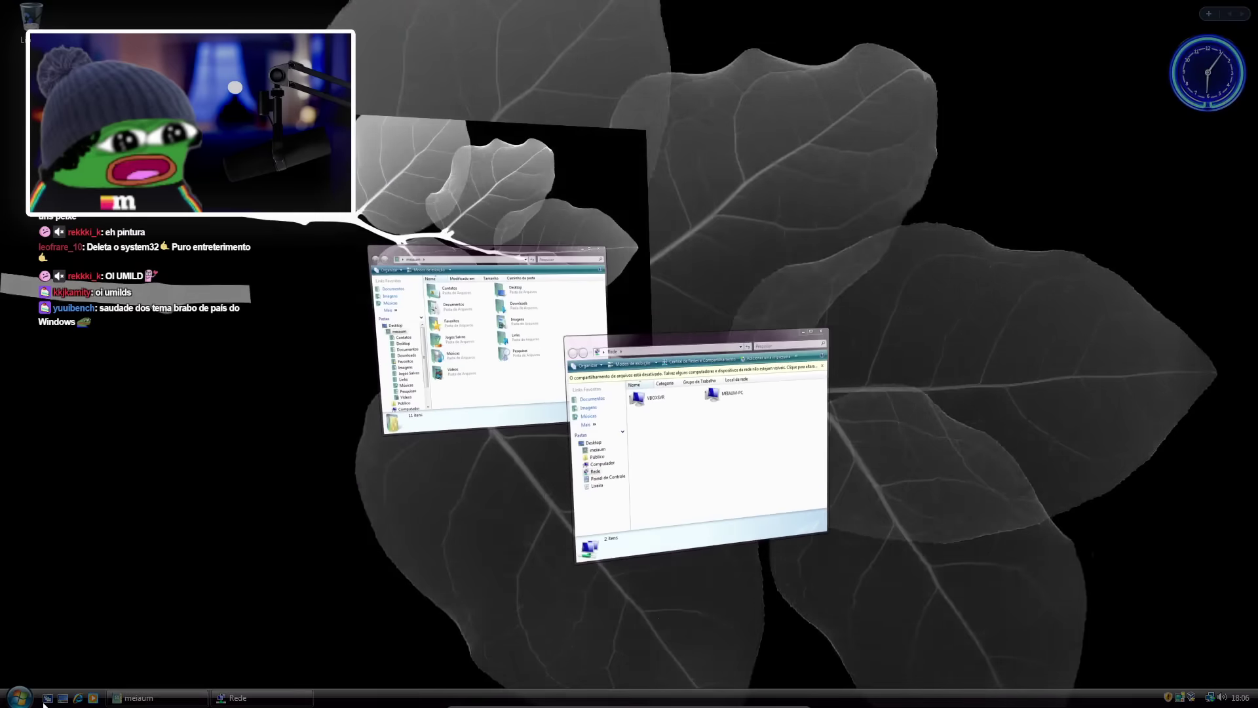
{"action": "key", "text": "shift+Tab"}
{"action": "key", "text": "shift+Tab"}
{"action": "key", "text": "shift+Tab"}
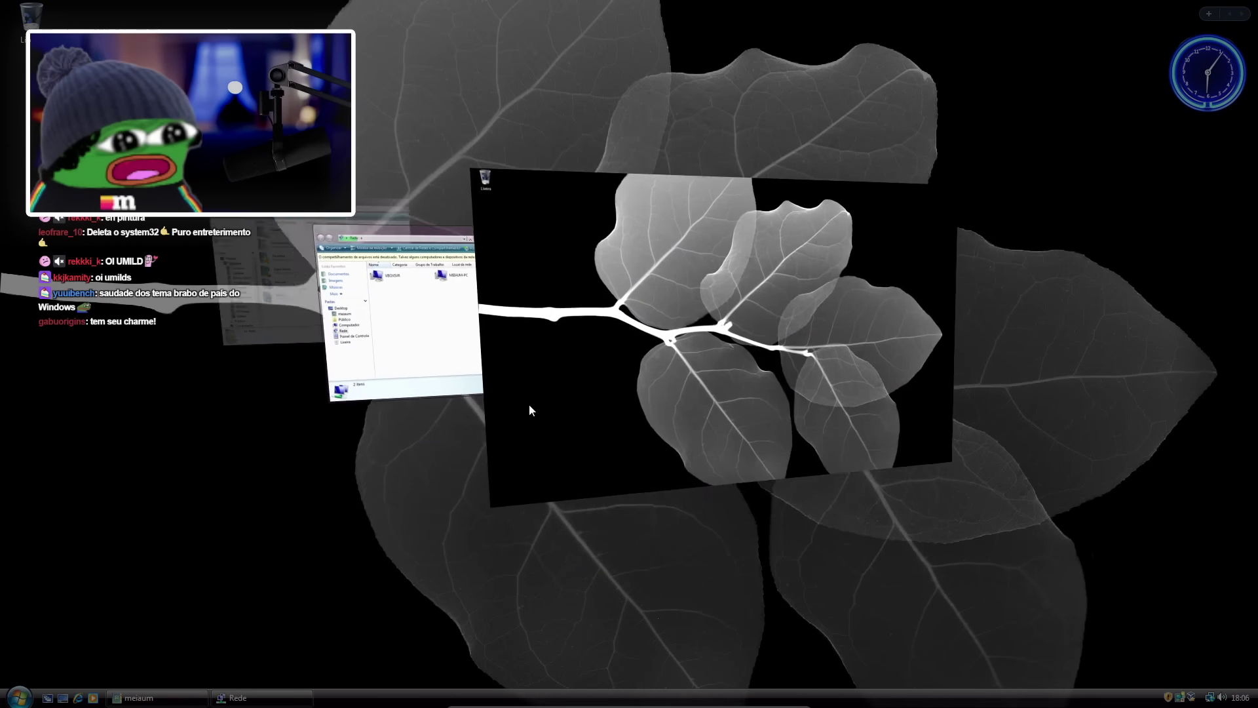
{"action": "key", "text": "shift+Tab"}
{"action": "key", "text": "shift+Tab"}
{"action": "key", "text": "shift+Tab"}
{"action": "key", "text": "shift+Tab"}
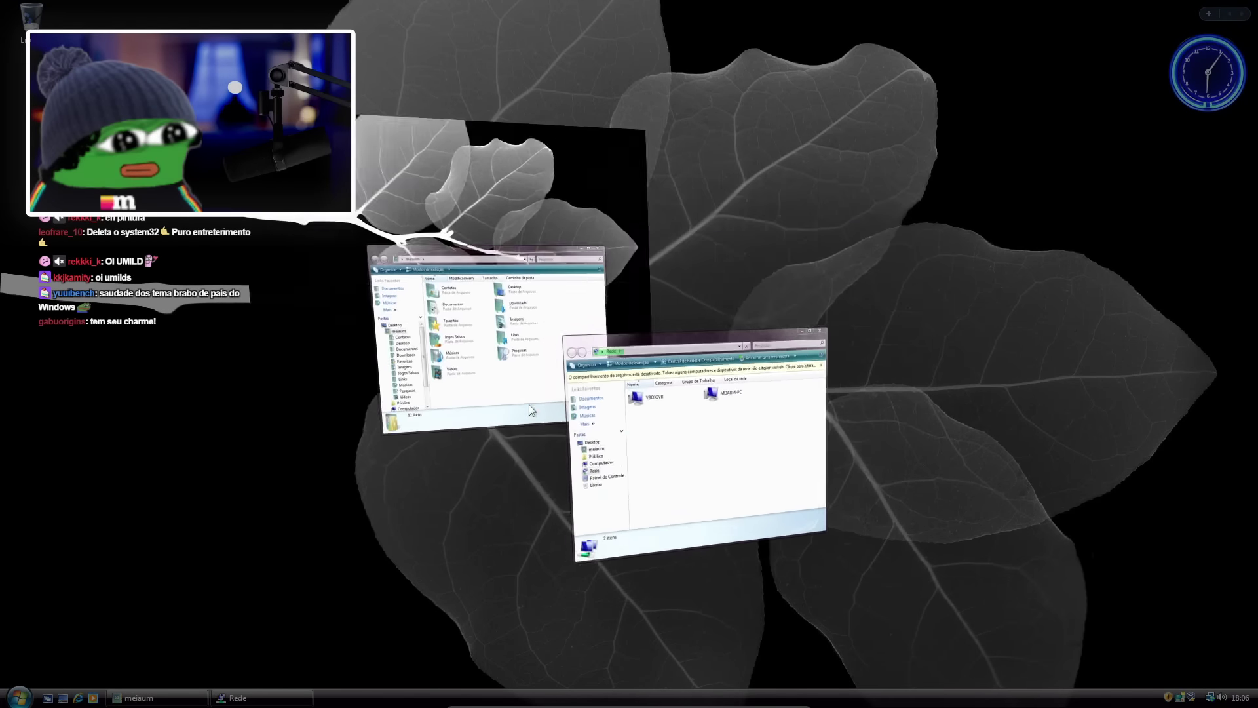
{"action": "key", "text": "Tab"}
{"action": "key", "text": "Tab"}
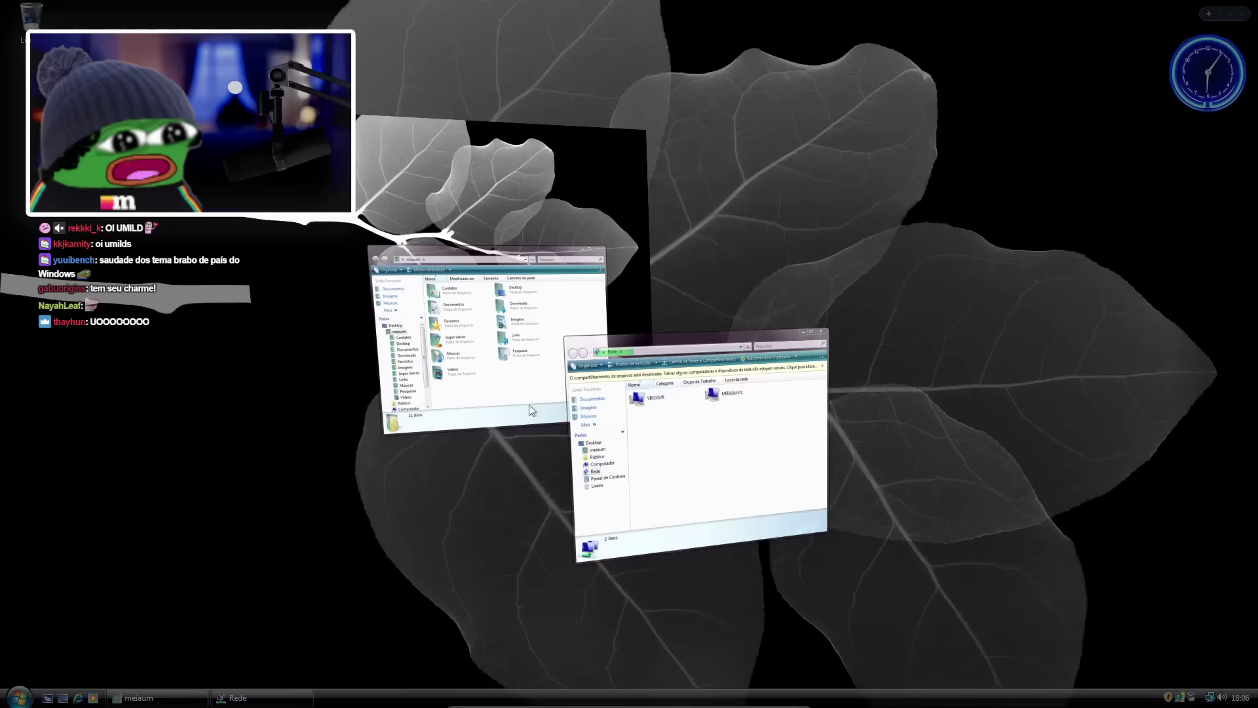
{"action": "key", "text": "shift+Tab"}
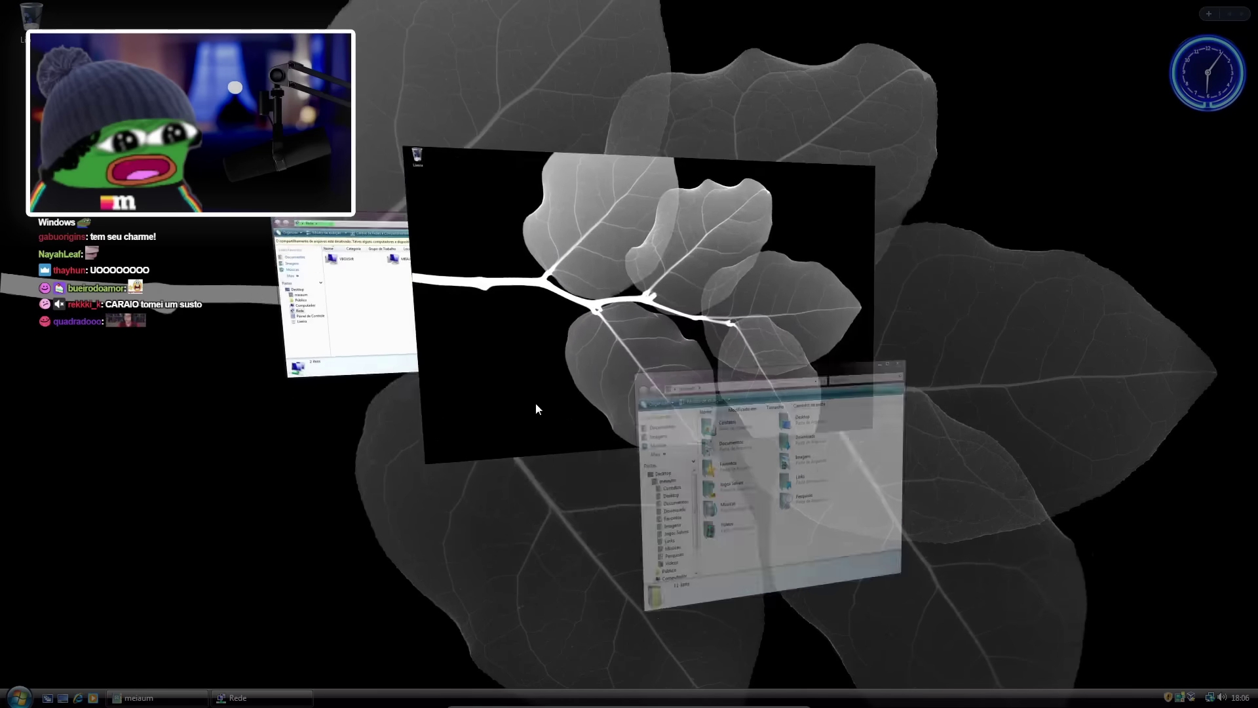
{"action": "key", "text": "shift+Tab"}
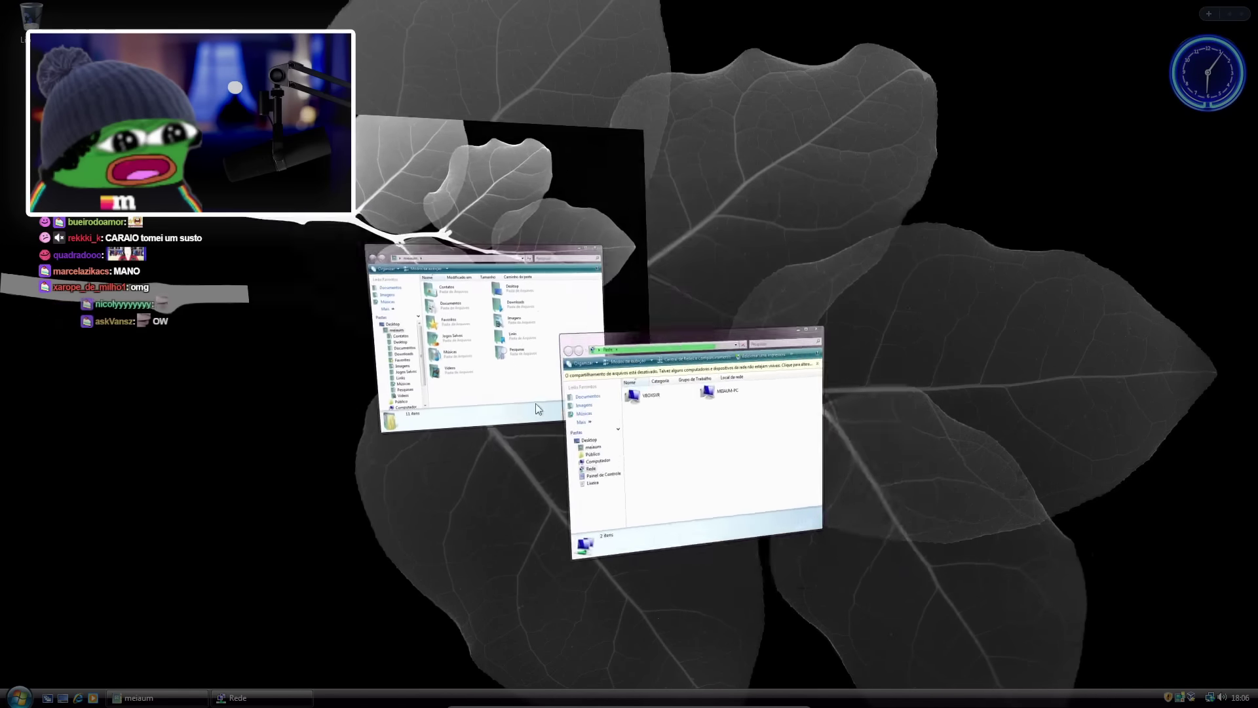
{"action": "key", "text": "shift+Tab"}
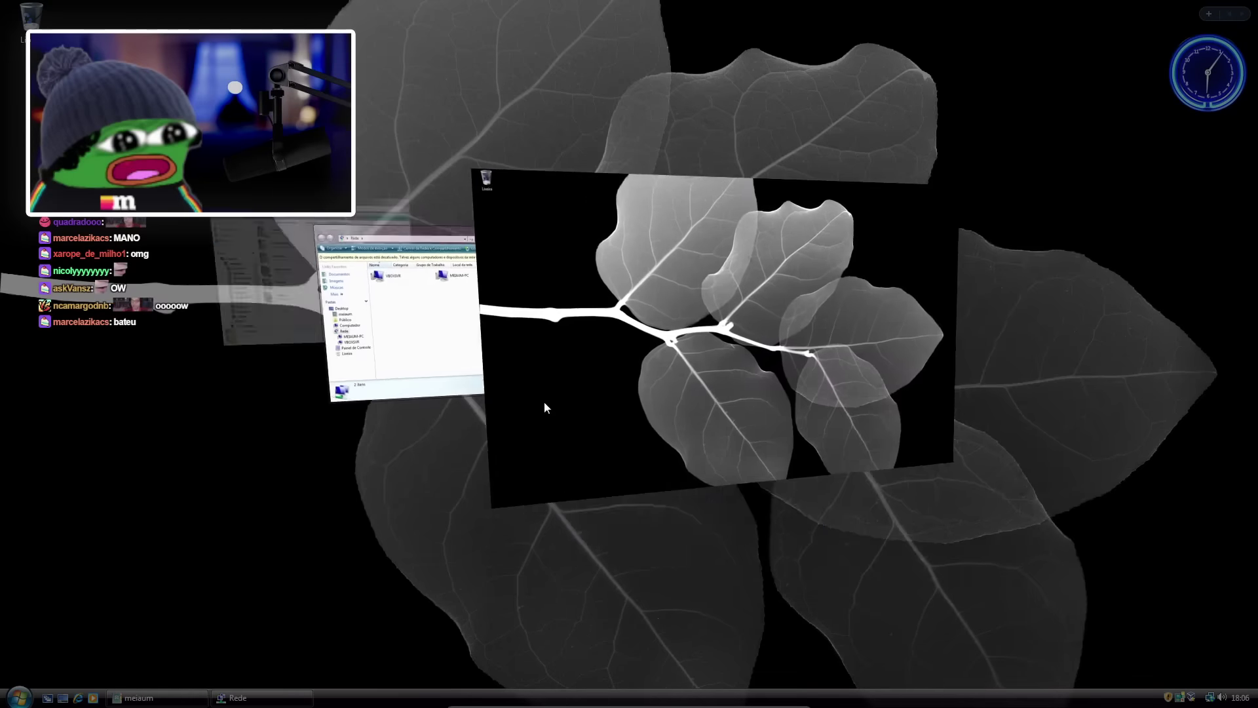
{"action": "key", "text": "shift+Tab"}
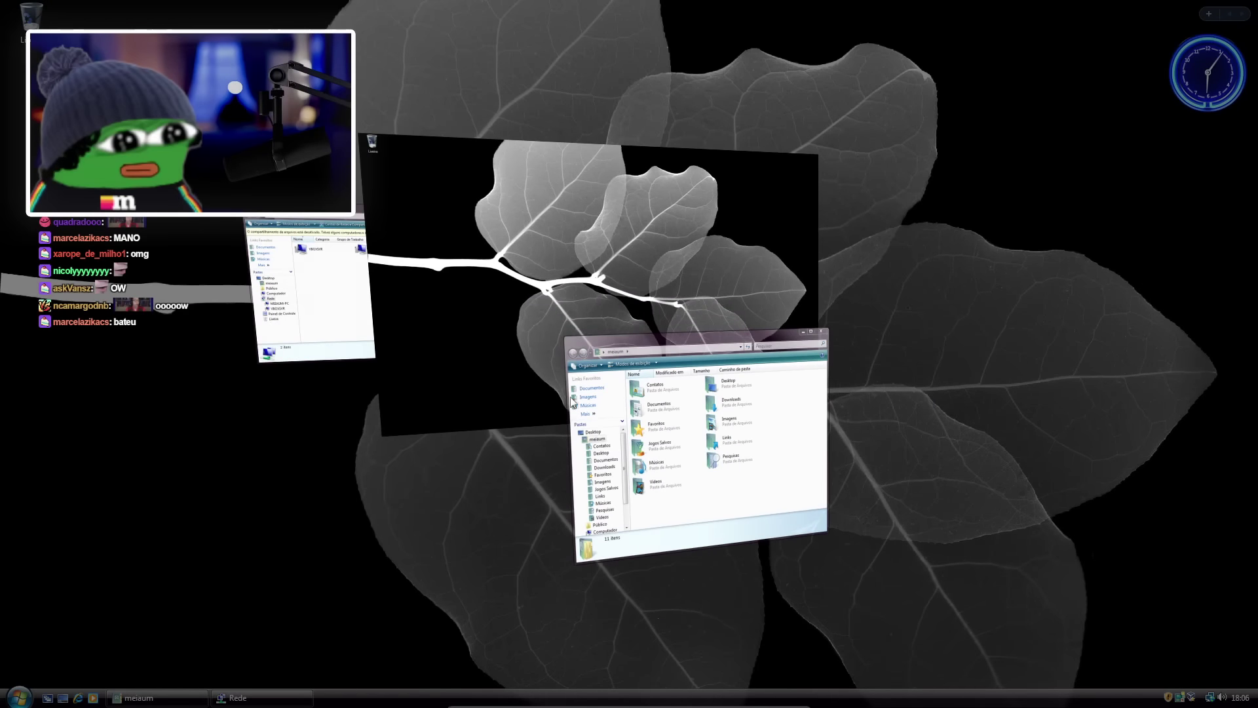
{"action": "key", "text": "Tab"}
{"action": "key", "text": "Tab"}
{"action": "key", "text": "Tab"}
{"action": "key", "text": "Tab"}
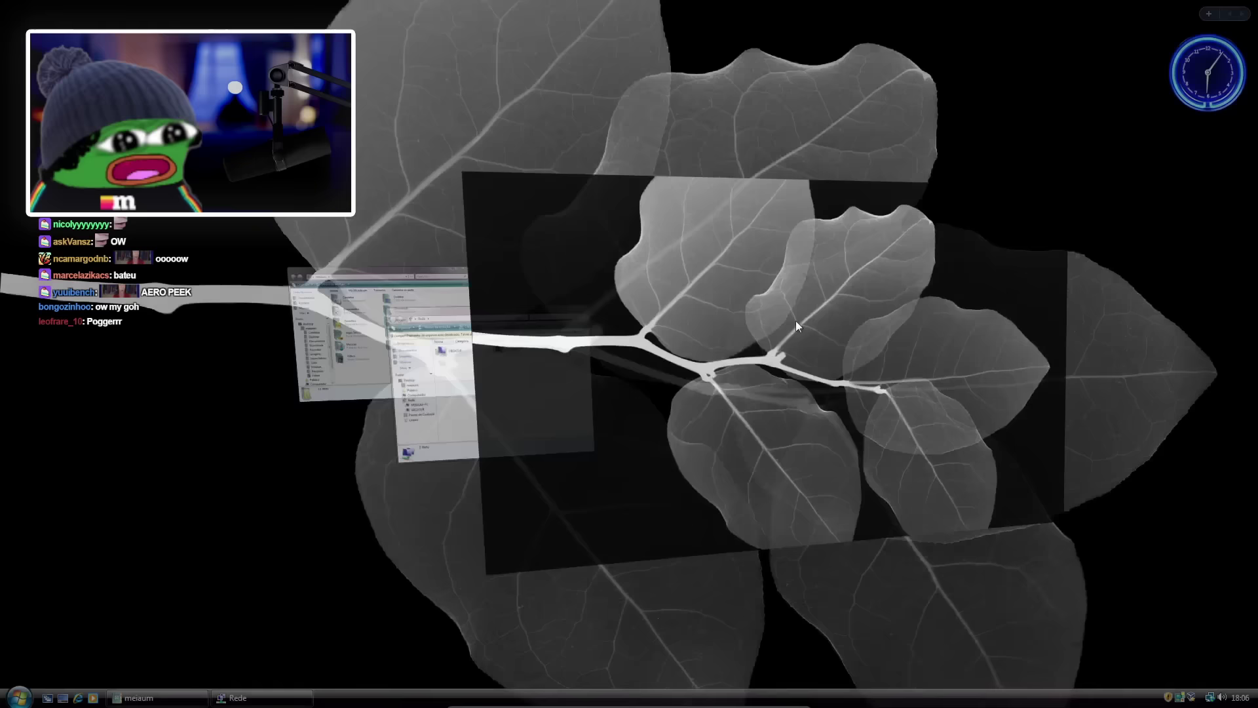
{"action": "left_click", "coordinate": [796, 320]}
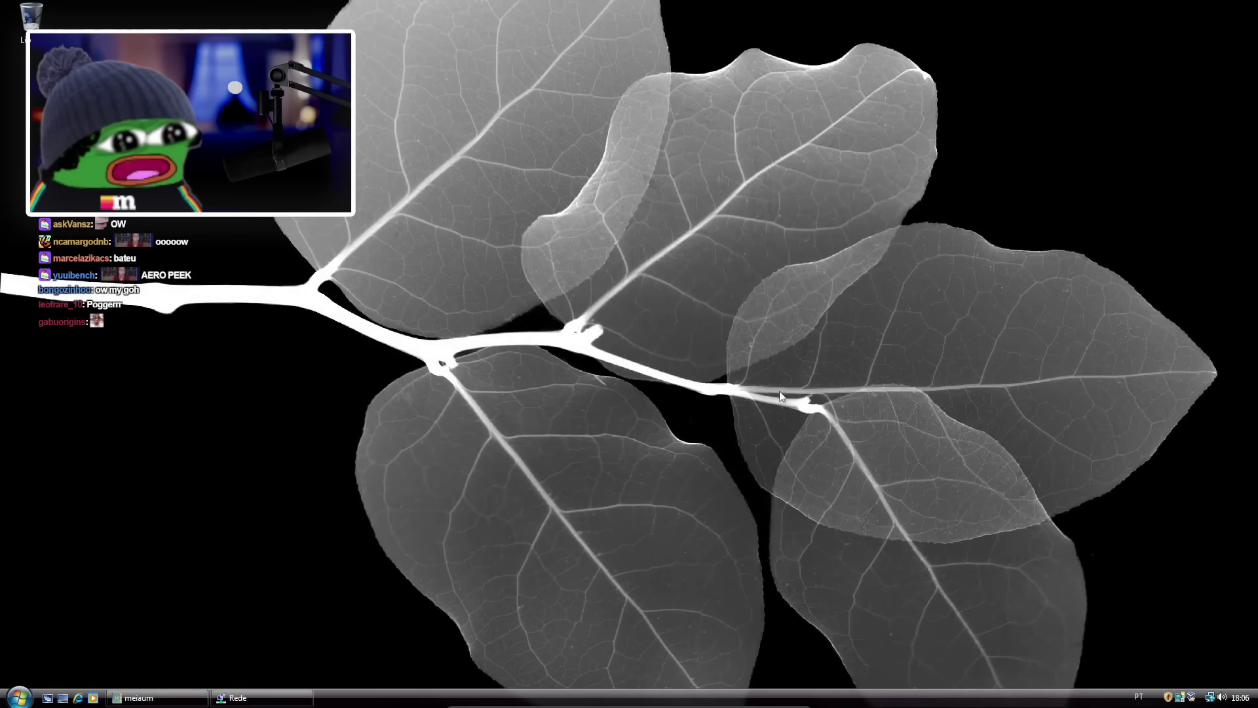
Bring the personal folder window to the front through Flip 3D and maximize it.
{"action": "left_click", "coordinate": [46, 699]}
{"action": "left_click", "coordinate": [590, 406]}
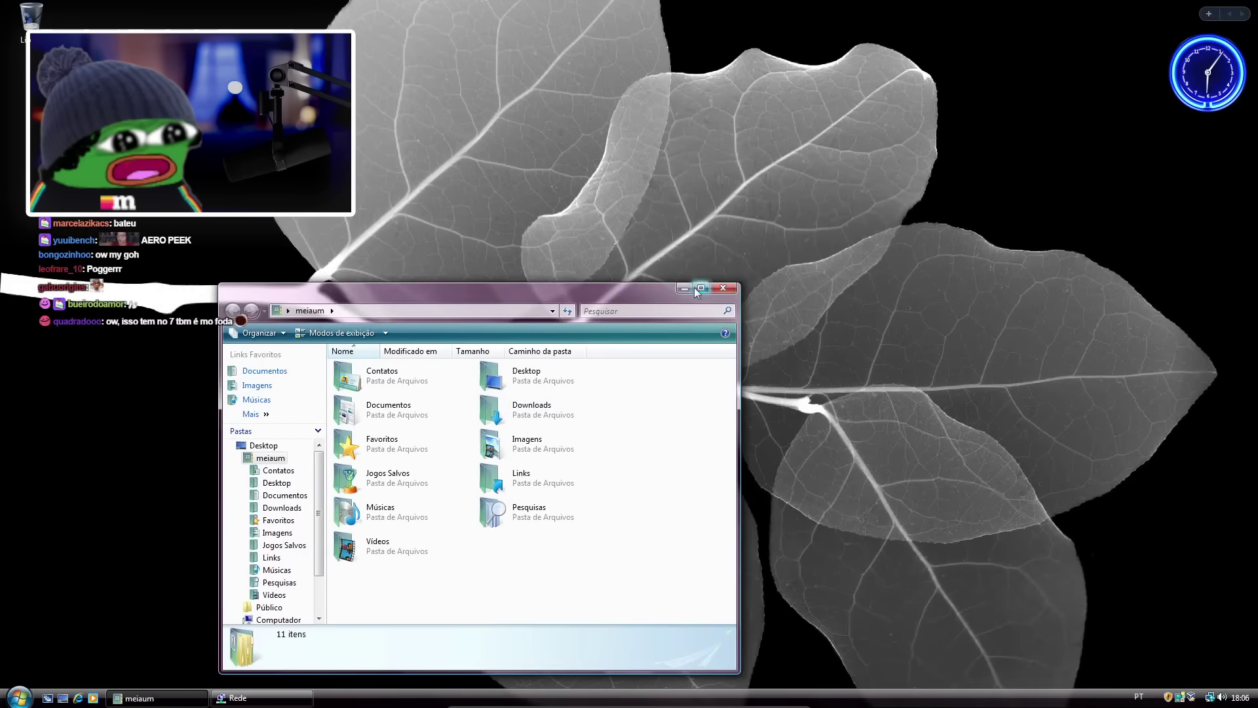
{"action": "left_click", "coordinate": [700, 289]}
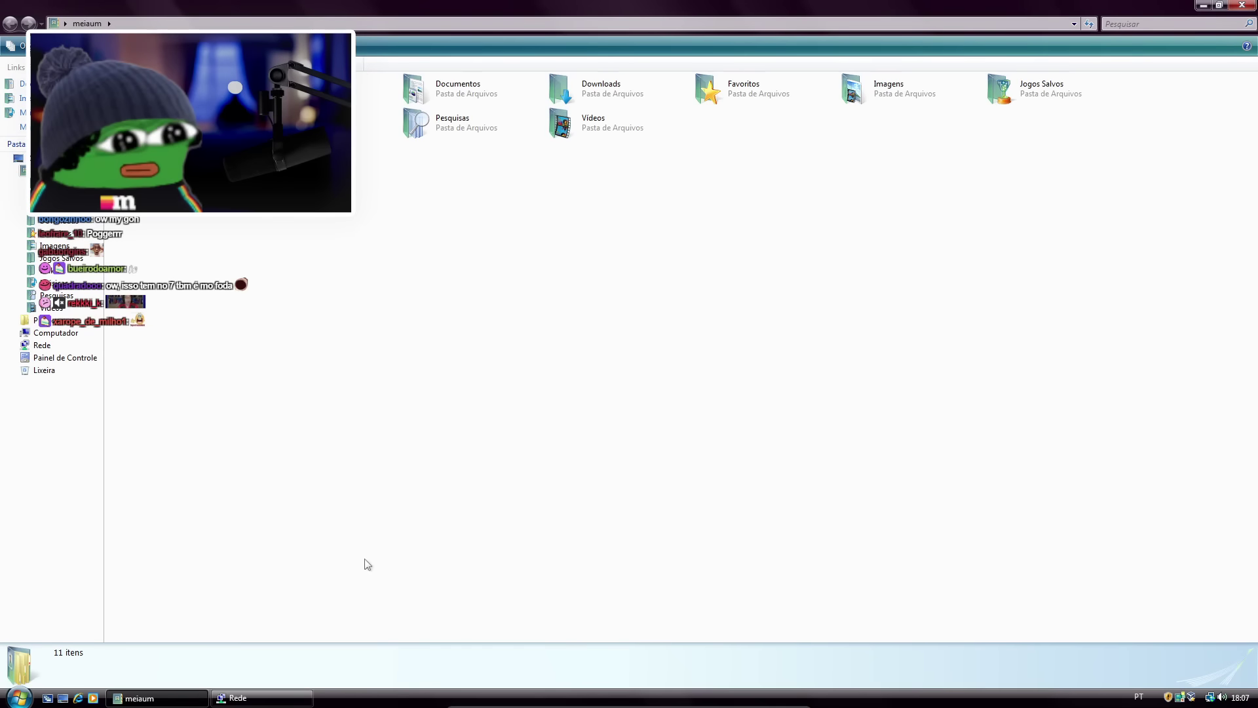
Switch to the Rede window and back to the maximized personal folder through Flip 3D.
{"action": "left_click", "coordinate": [47, 698]}
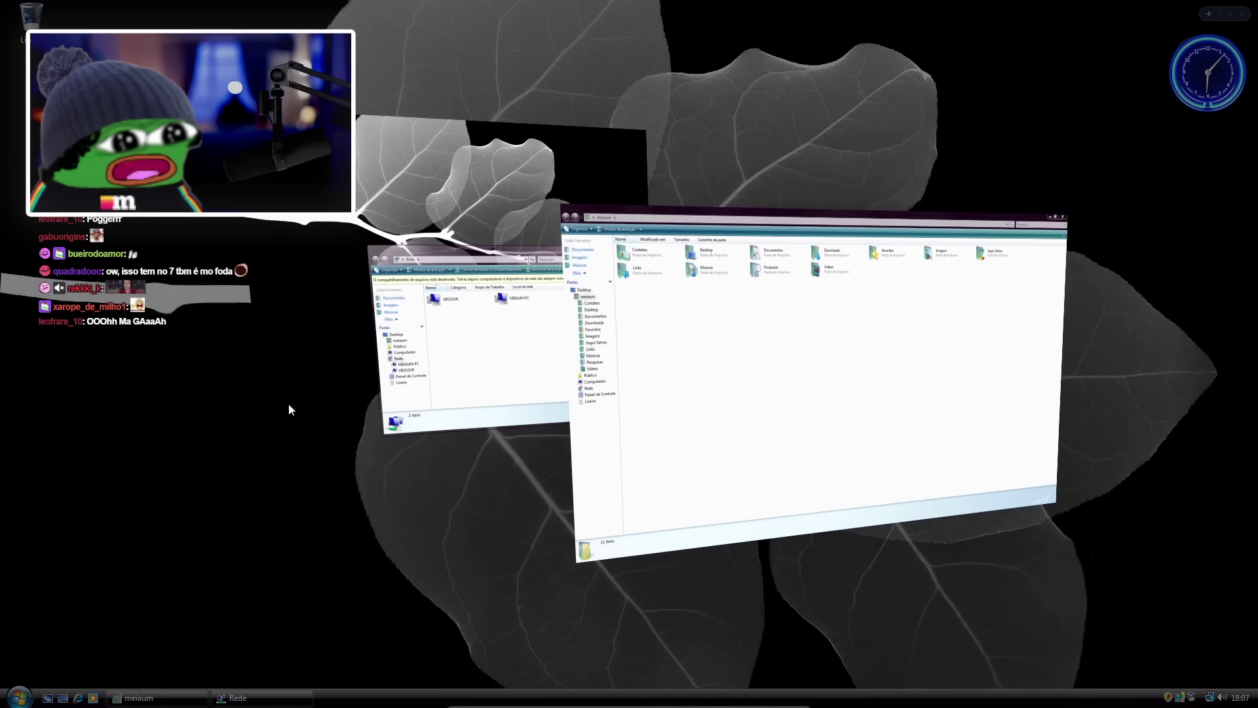
{"action": "scroll", "coordinate": [449, 342], "scroll_direction": "down", "scroll_amount": 1}
{"action": "left_click", "coordinate": [449, 342]}
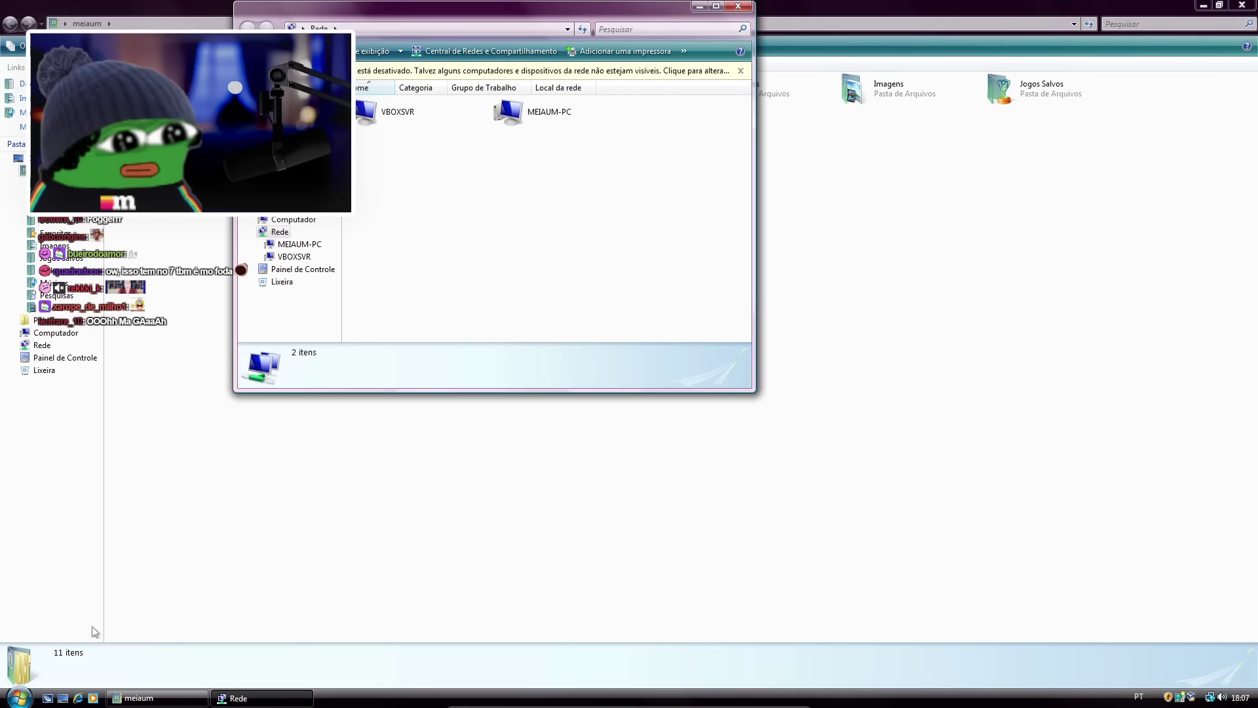
{"action": "left_click", "coordinate": [48, 698]}
{"action": "left_click", "coordinate": [603, 244]}
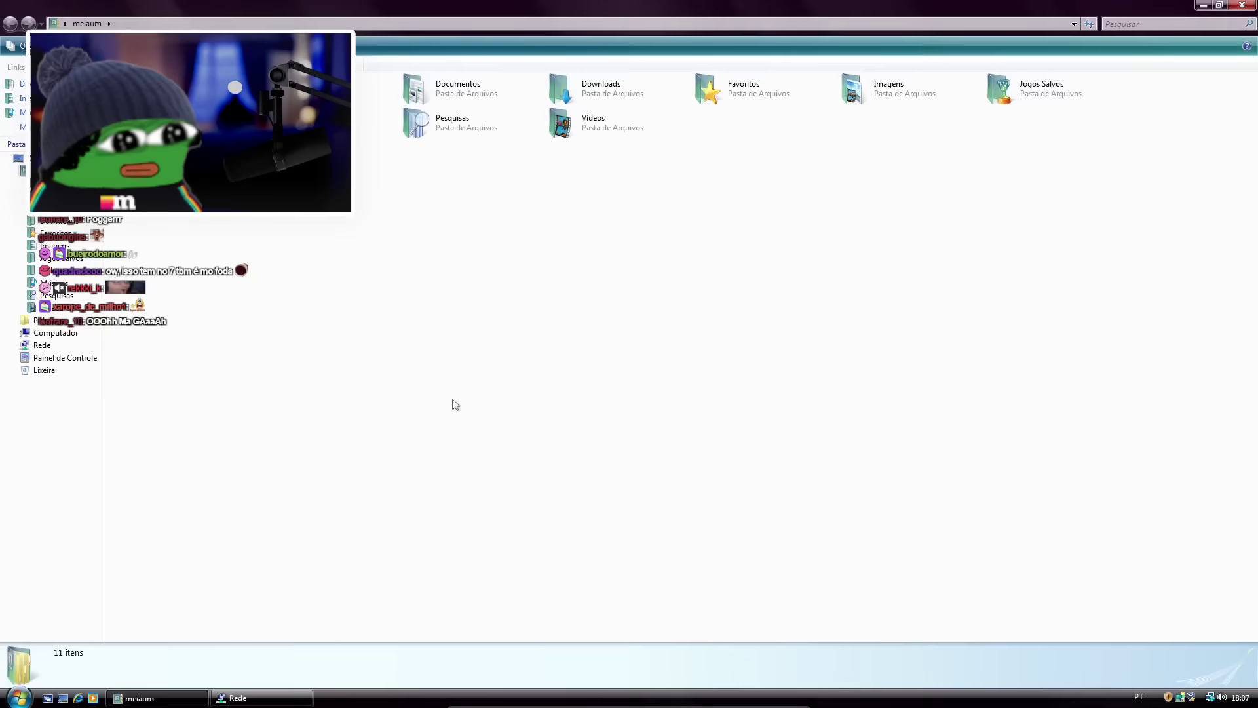
Close the personal folder and Rede windows to clear the desktop.
{"action": "key", "text": "alt+F4"}
{"action": "left_click", "coordinate": [738, 7]}
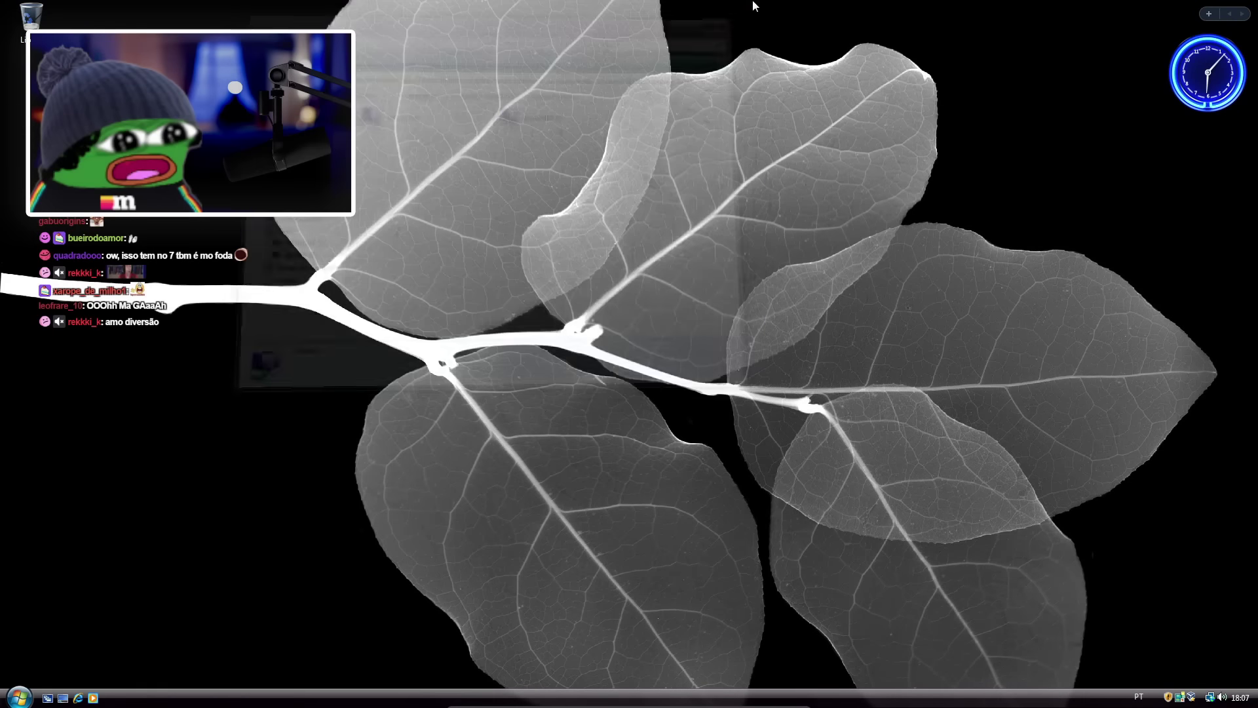
{"action": "left_click_drag", "start_coordinate": [717, 83], "coordinate": [266, 584]}
{"action": "left_click", "coordinate": [77, 699]}
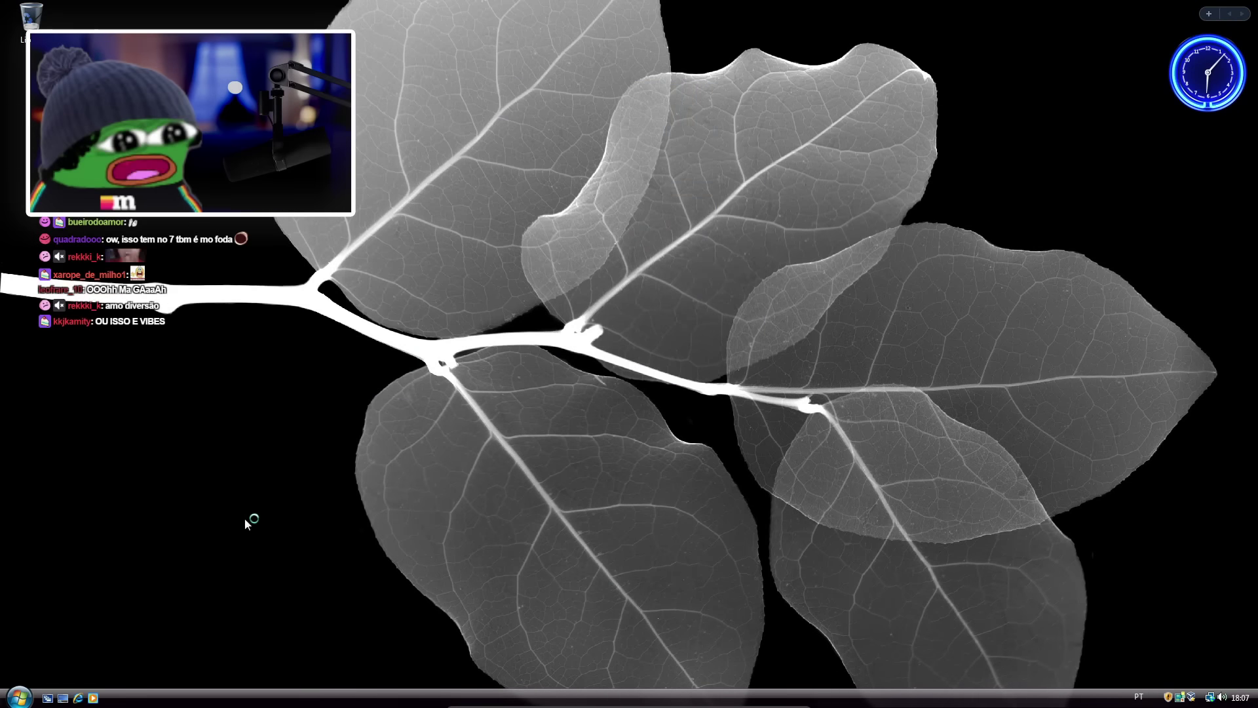
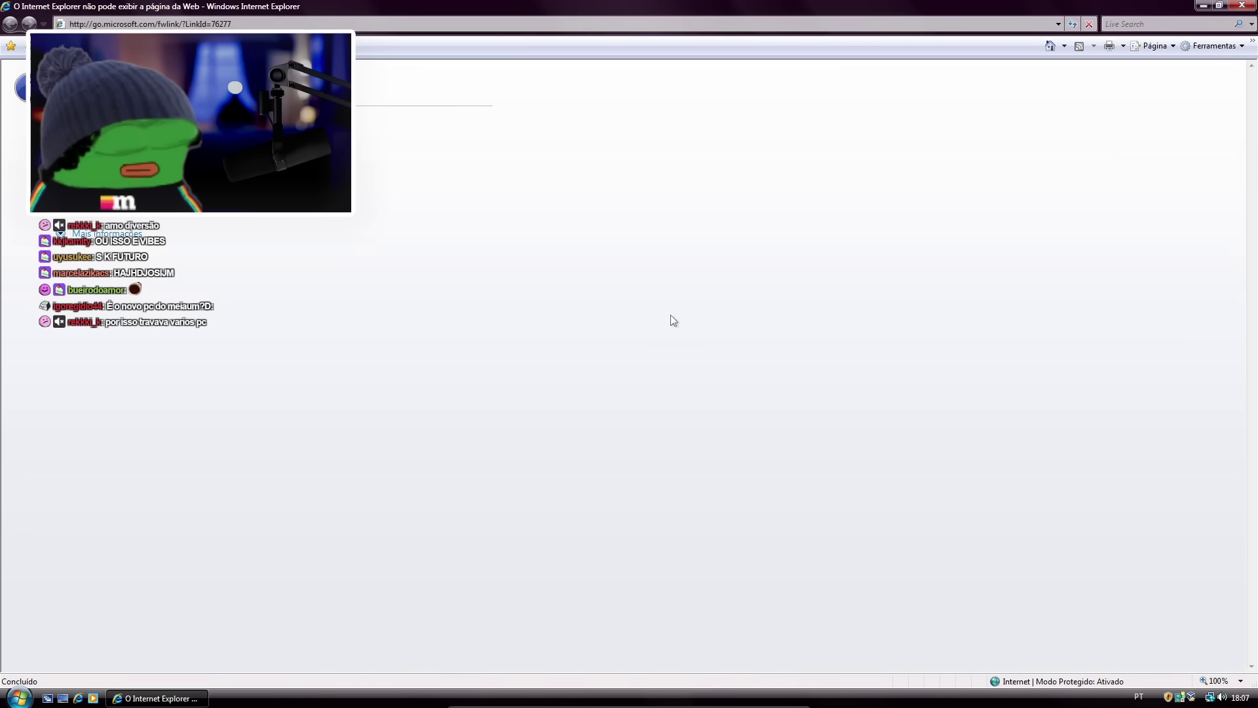
{"action": "left_click", "coordinate": [598, 20]}
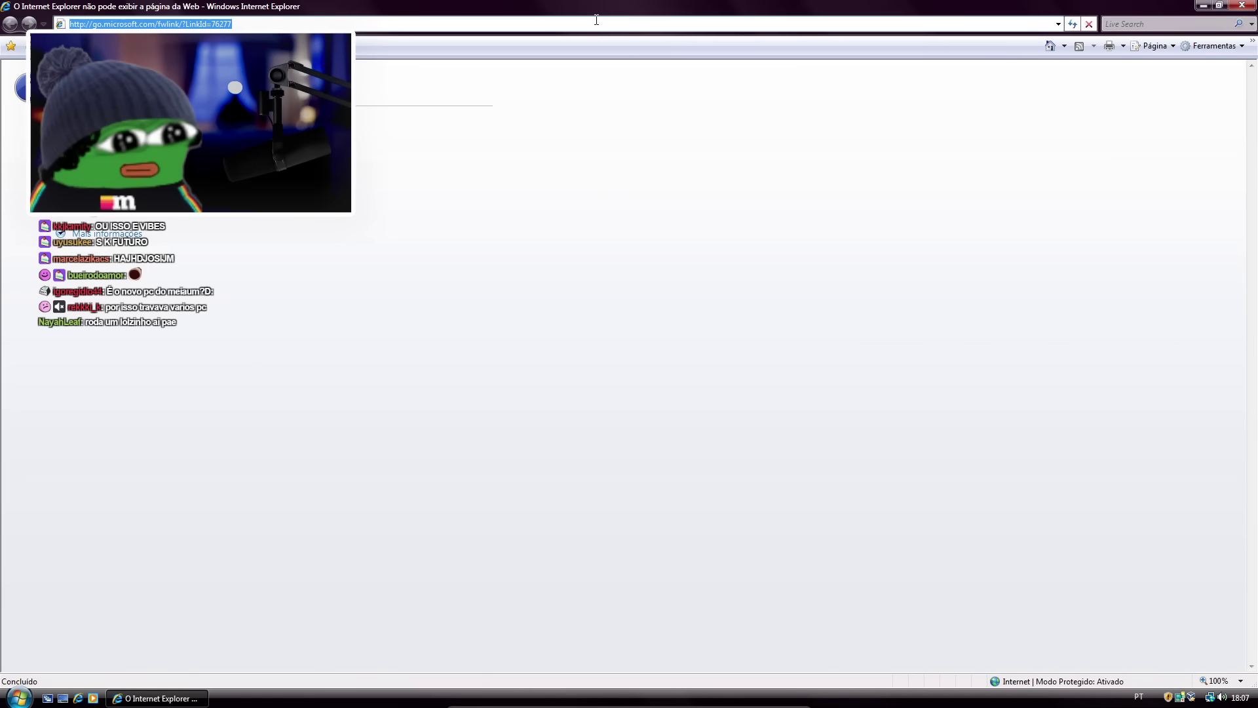
{"action": "type", "text": "google"}
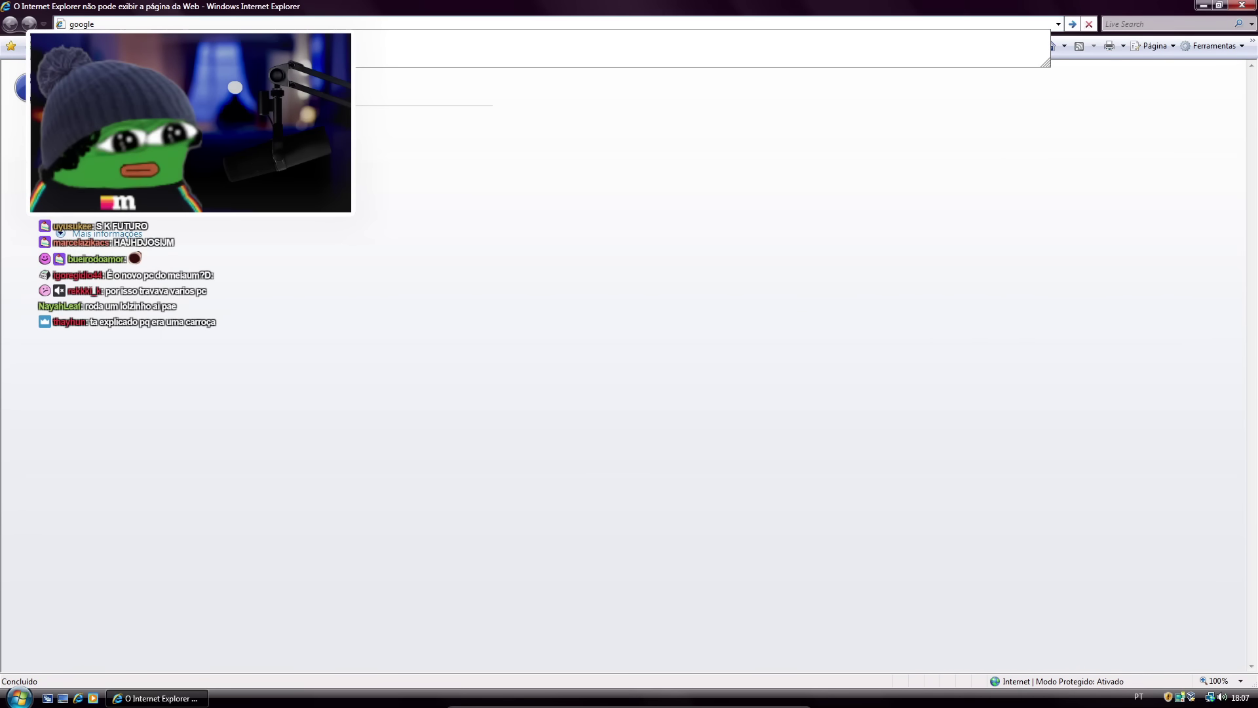
{"action": "key", "text": "BackSpace"}
{"action": "key", "text": "BackSpace"}
{"action": "key", "text": "BackSpace"}
{"action": "key", "text": "BackSpace"}
{"action": "key", "text": "BackSpace"}
{"action": "key", "text": "BackSpace"}
{"action": "type", "text": "www.google.com"}
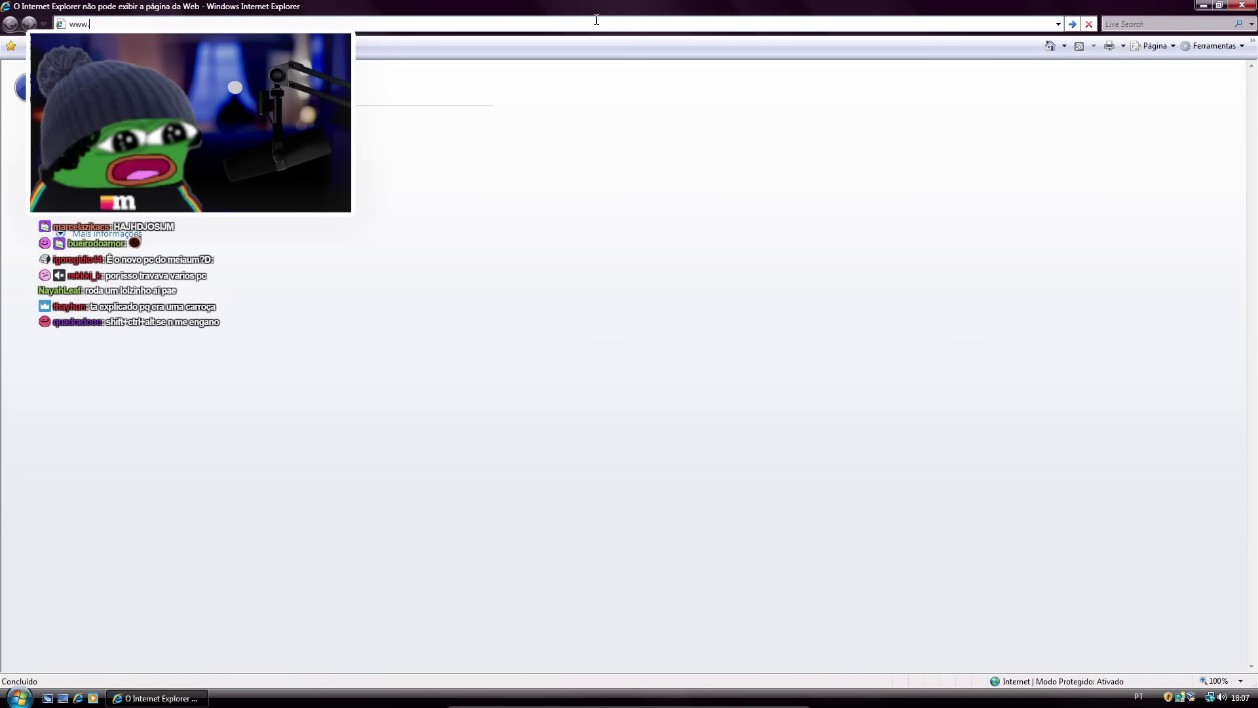
{"action": "key", "text": "Return"}
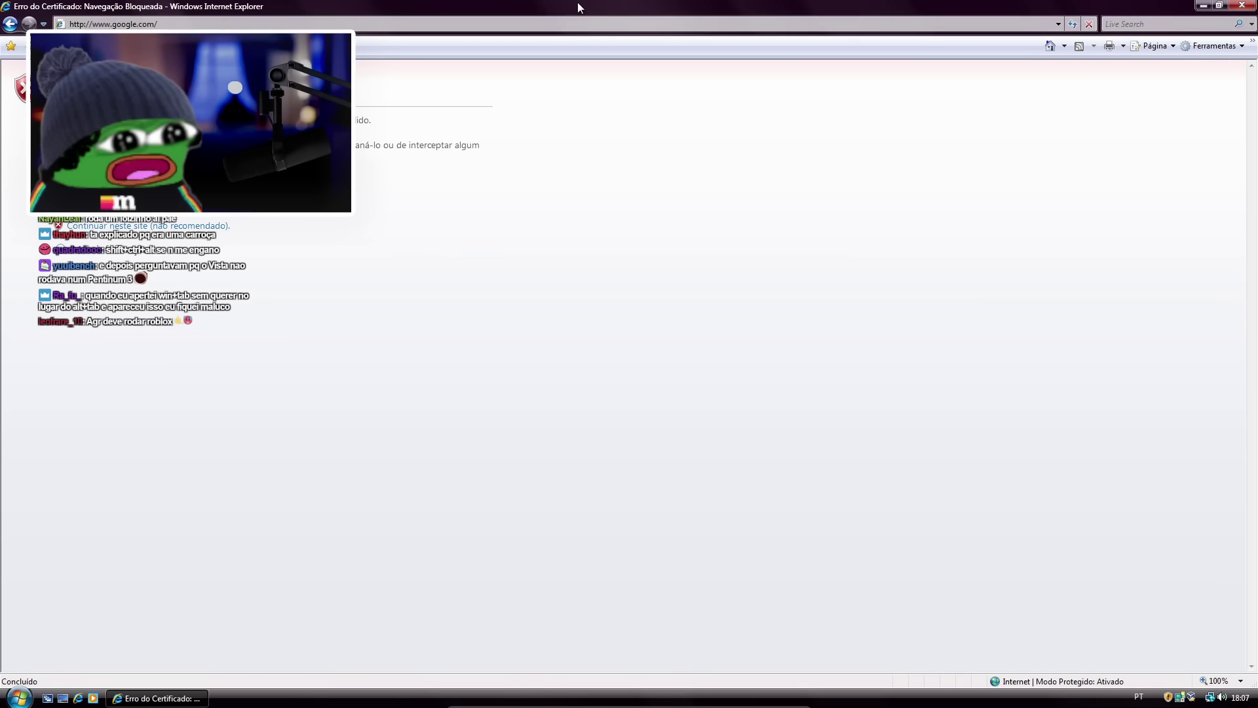
View the browser window twice in Flip 3D and return to it each time.
{"action": "left_click", "coordinate": [48, 698]}
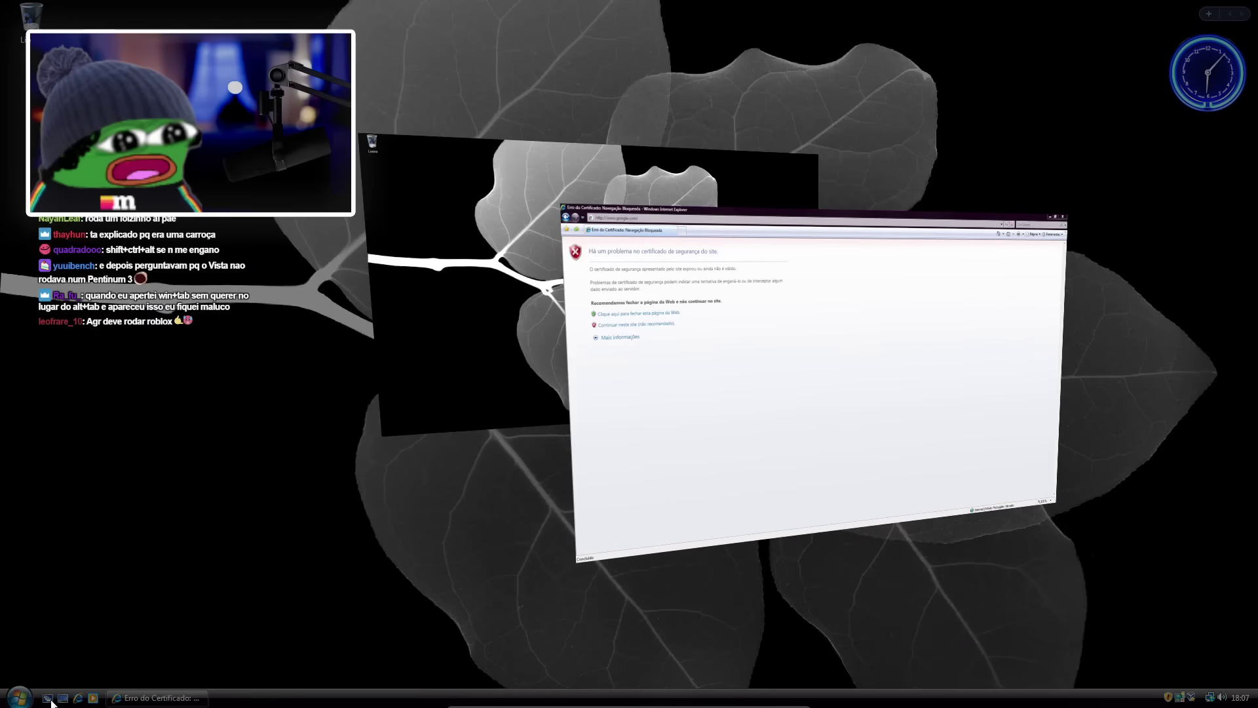
{"action": "left_click", "coordinate": [48, 699]}
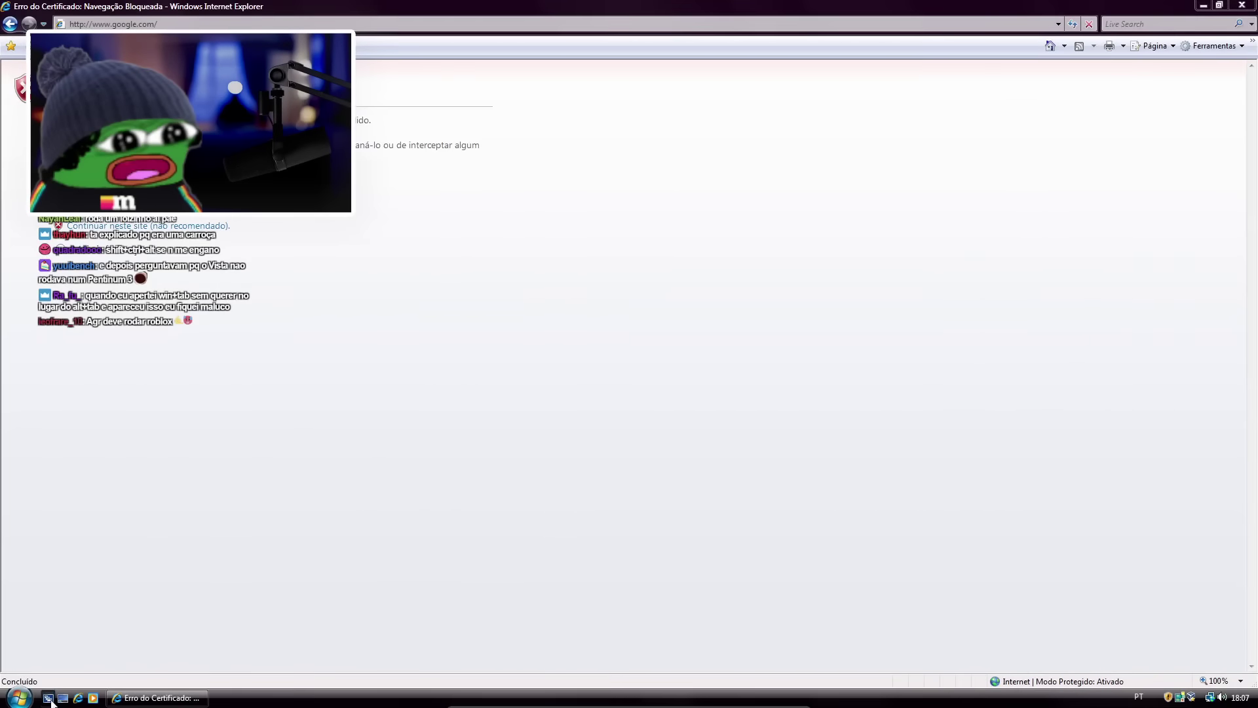
{"action": "left_click", "coordinate": [48, 698]}
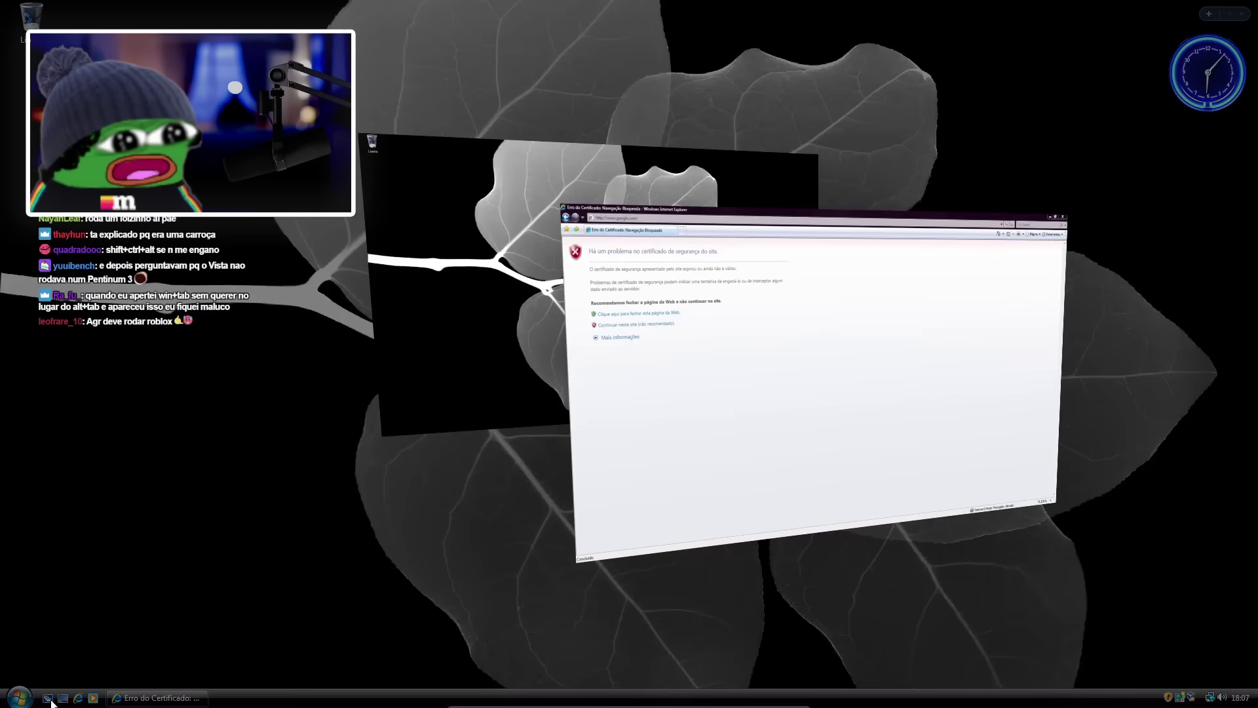
{"action": "left_click", "coordinate": [48, 699]}
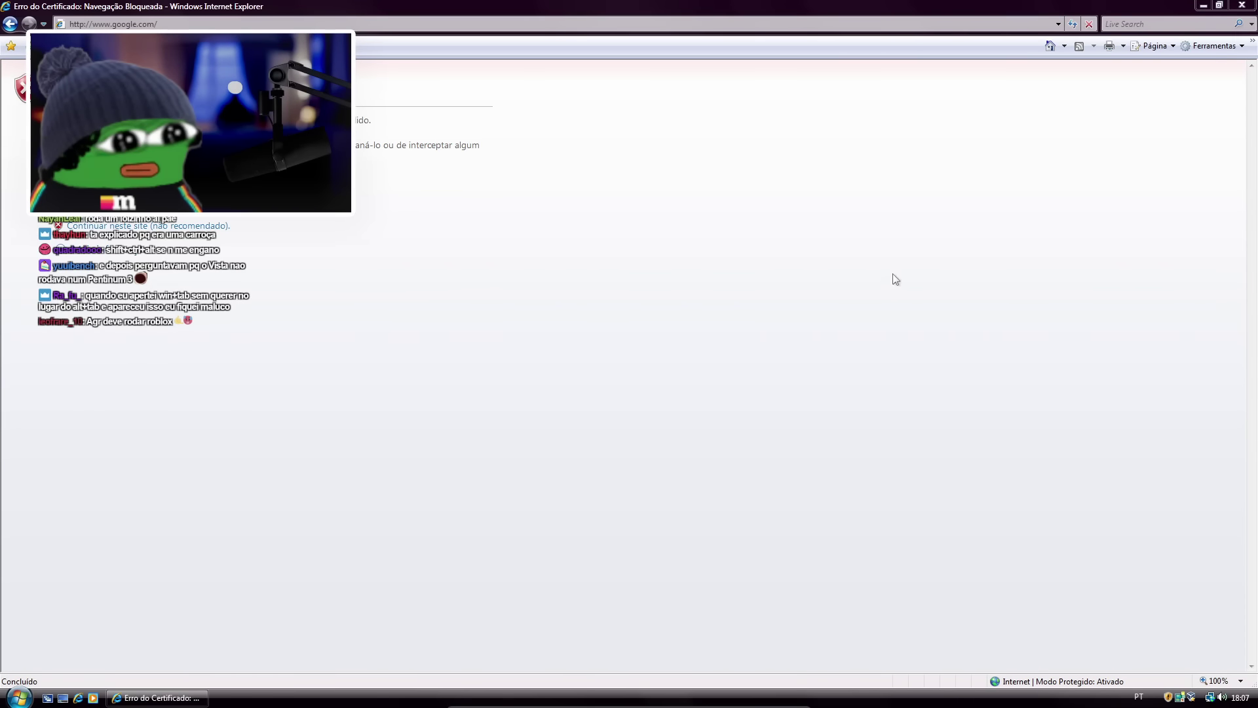
{"action": "left_click", "coordinate": [207, 25]}
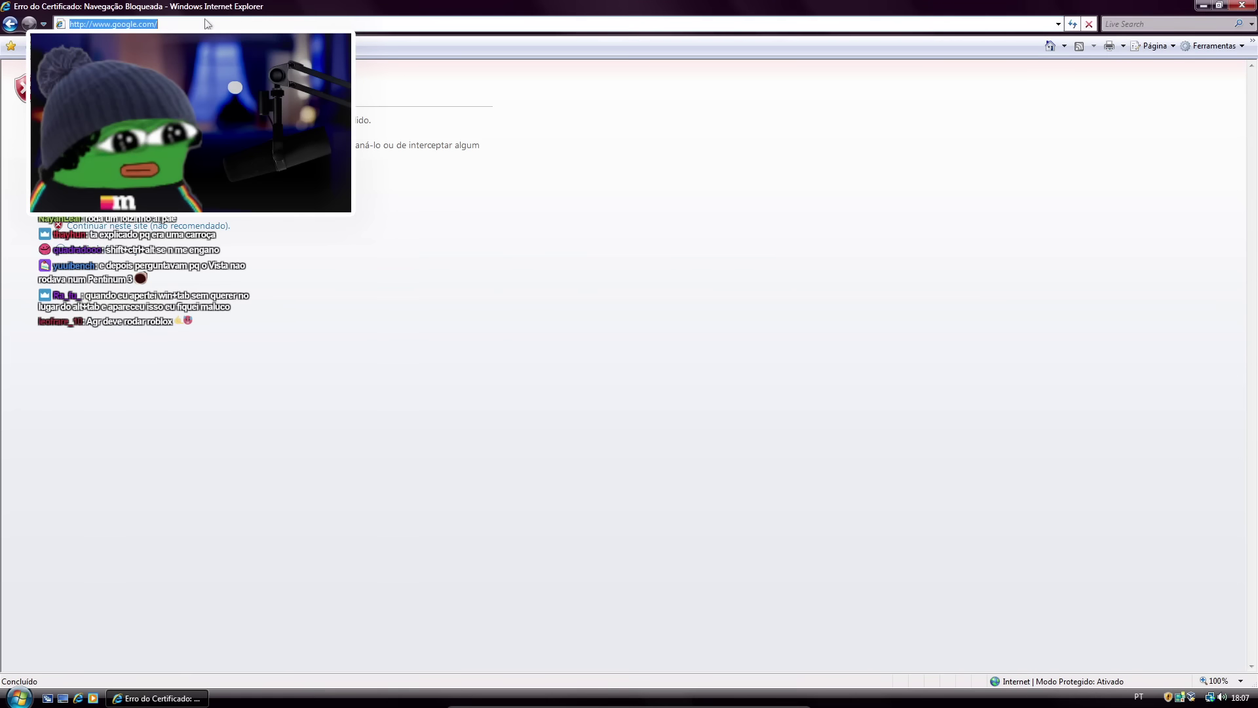
{"action": "key", "text": "Return"}
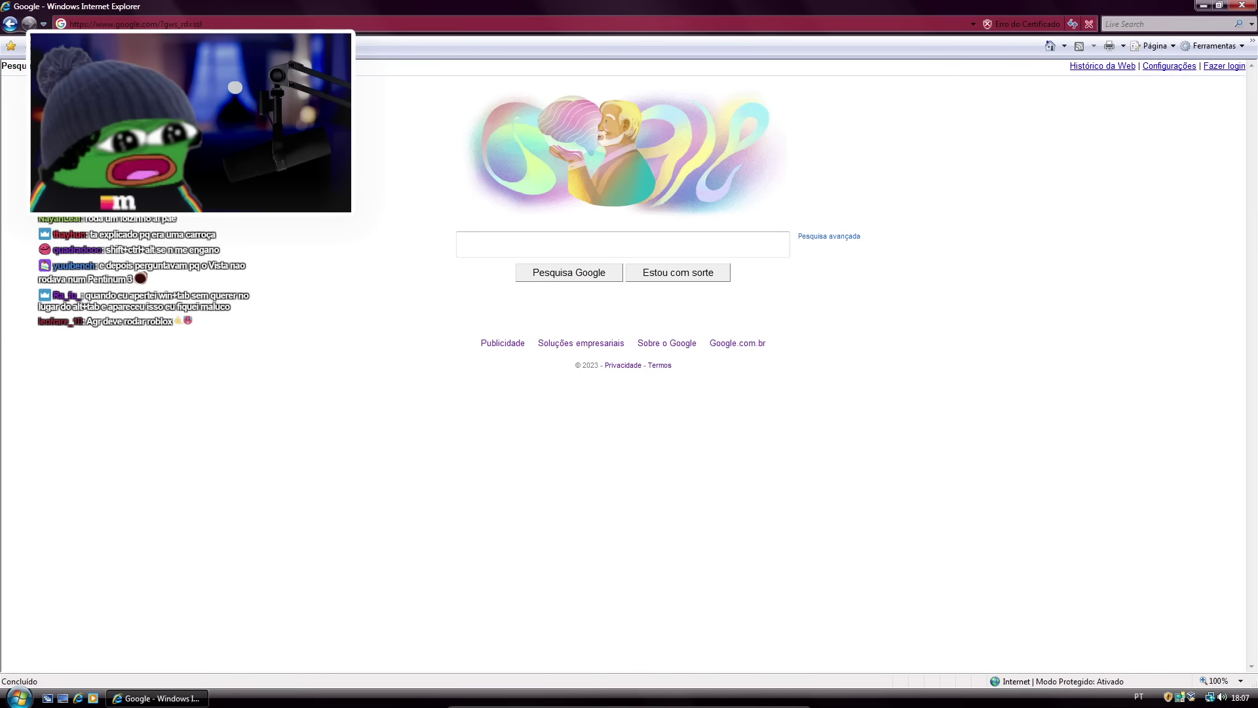
{"action": "left_click", "coordinate": [615, 238]}
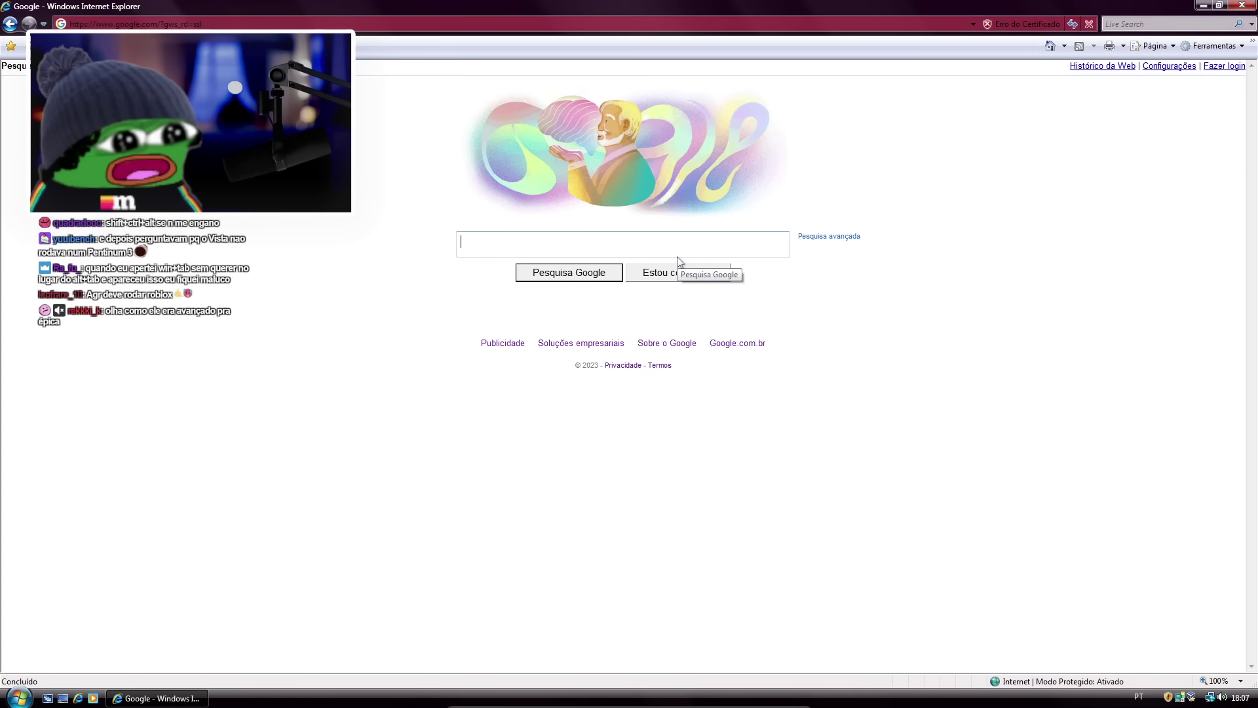
{"action": "type", "text": "chrome"}
{"action": "key", "text": "Return"}
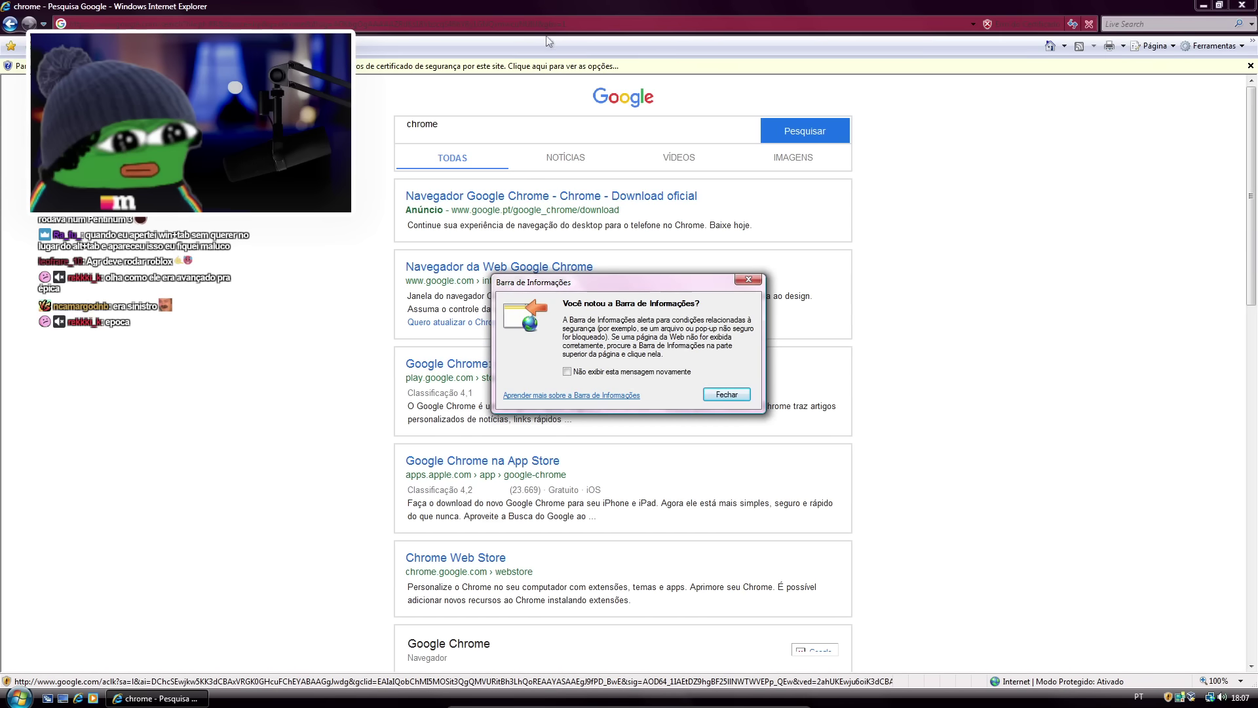
Restore the browser to a smaller window on the desktop and return from the blocked page to the chrome search results.
{"action": "left_click", "coordinate": [725, 394]}
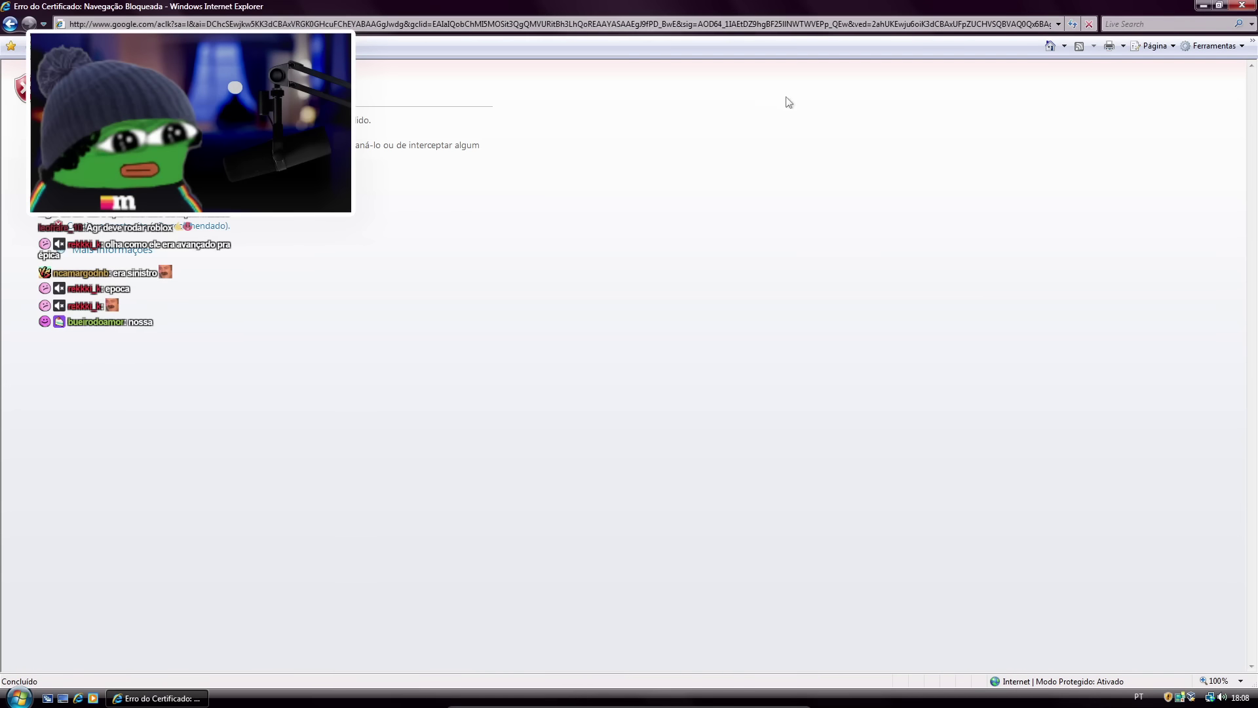
{"action": "left_click", "coordinate": [1219, 6]}
{"action": "left_click_drag", "start_coordinate": [652, 116], "coordinate": [795, 118]}
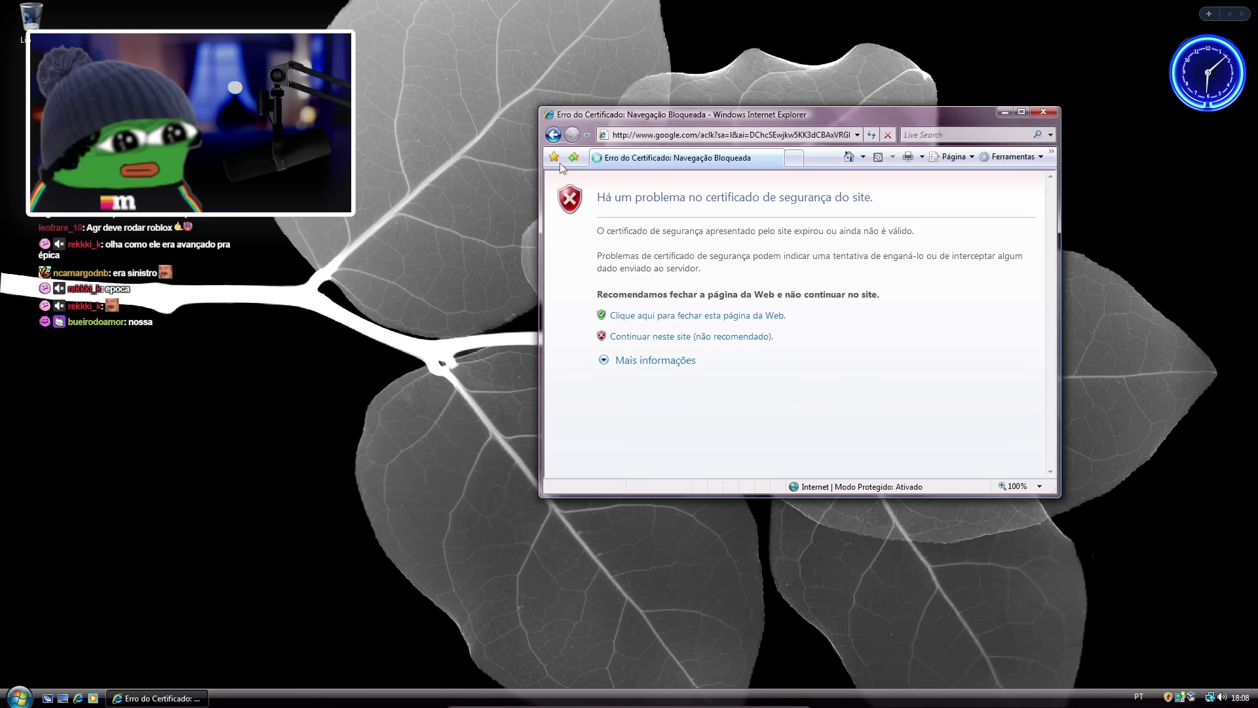
{"action": "left_click", "coordinate": [553, 136]}
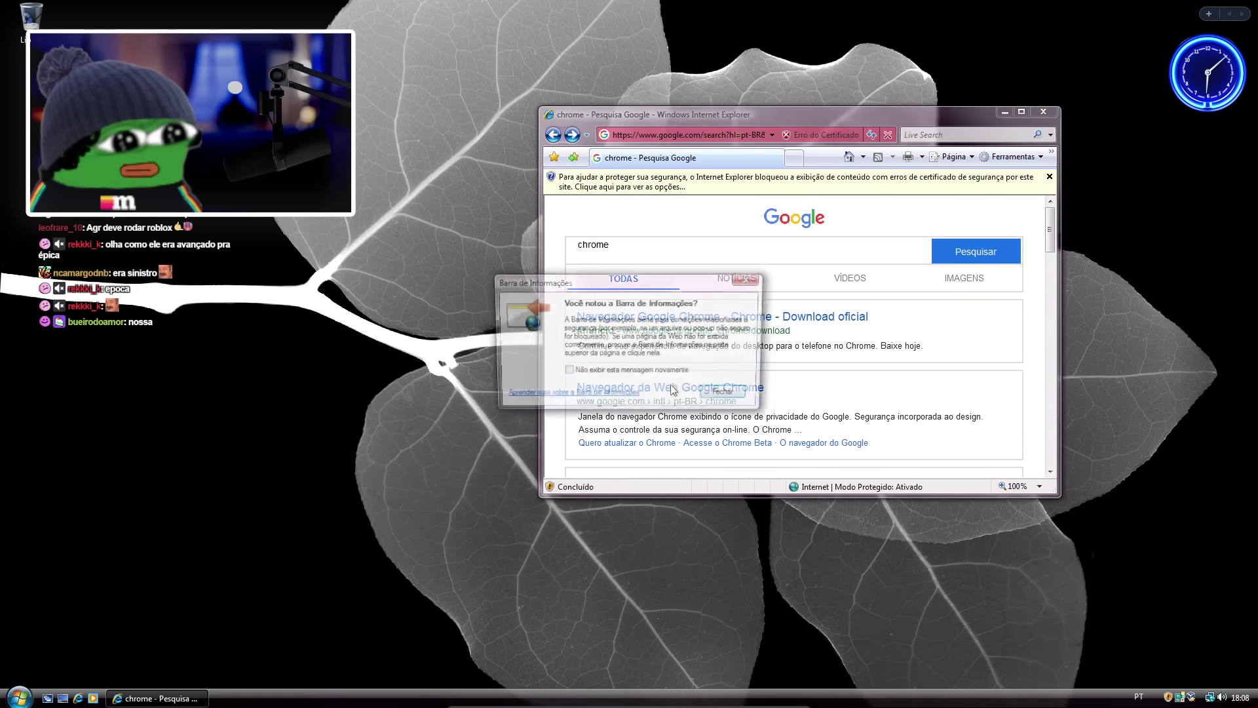
Open the "Navegador da Web Google Chrome" search result, allow the page's nonsecure items, and dismiss the Information Bar notice.
{"action": "left_click", "coordinate": [717, 391]}
{"action": "left_click", "coordinate": [687, 387]}
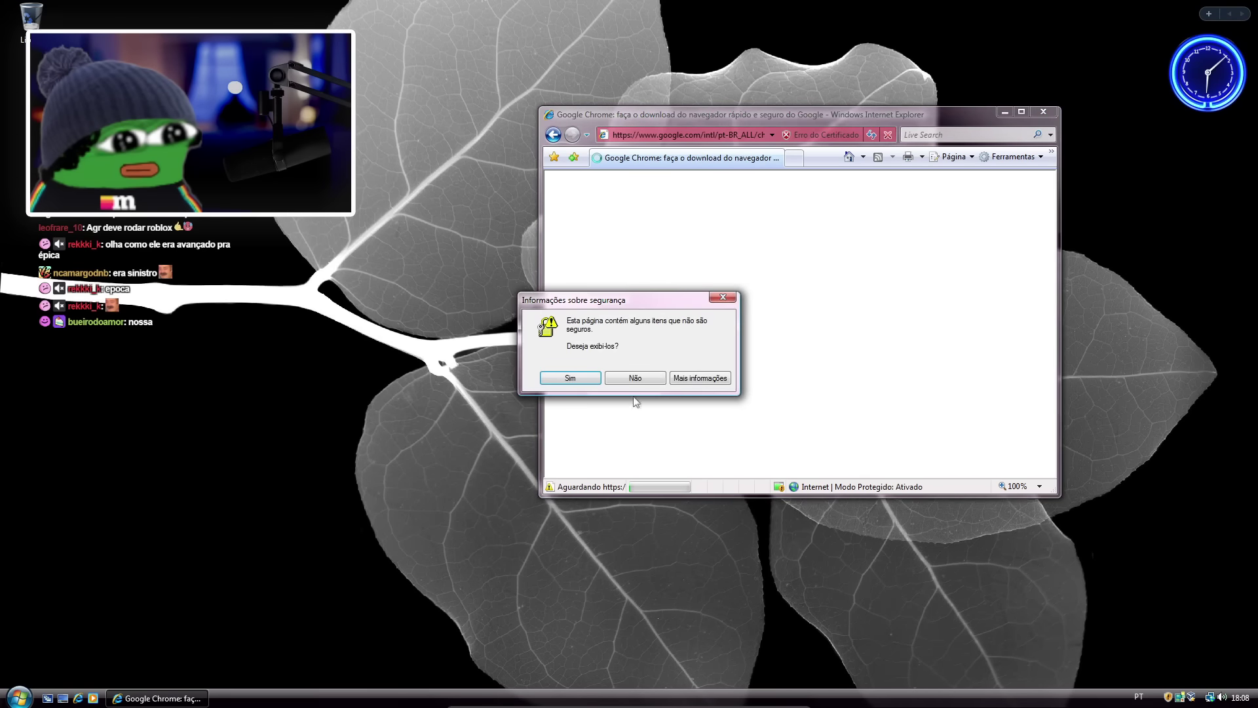
{"action": "left_click", "coordinate": [559, 379]}
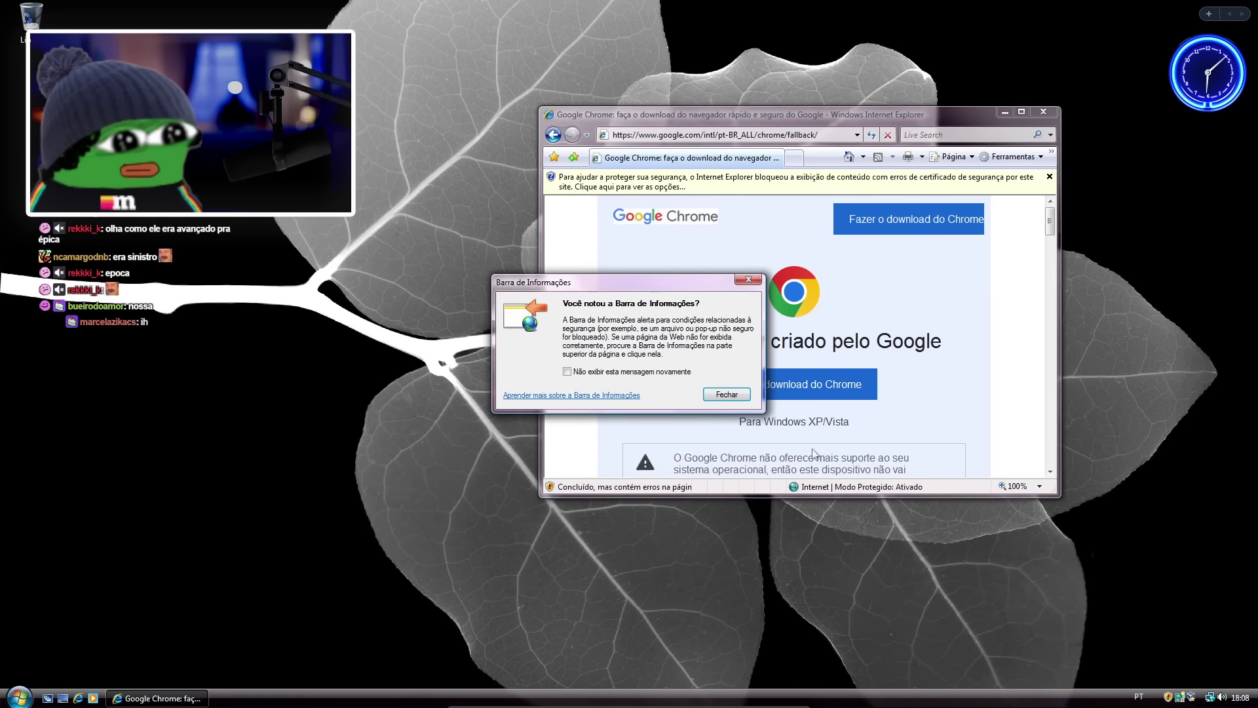
{"action": "left_click", "coordinate": [719, 392]}
Request the Chrome download for Windows XP/Vista and accept its terms, allowing the nonsecure items on each page.
{"action": "left_click", "coordinate": [797, 390]}
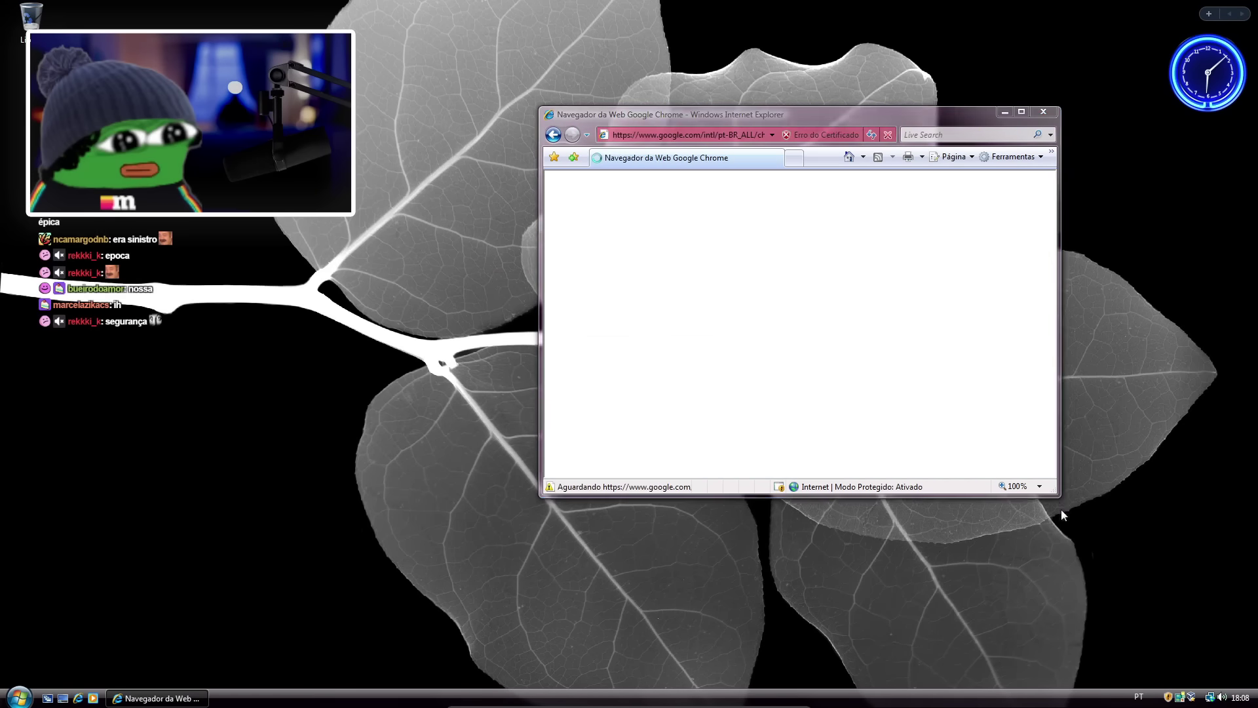
{"action": "left_click", "coordinate": [578, 381]}
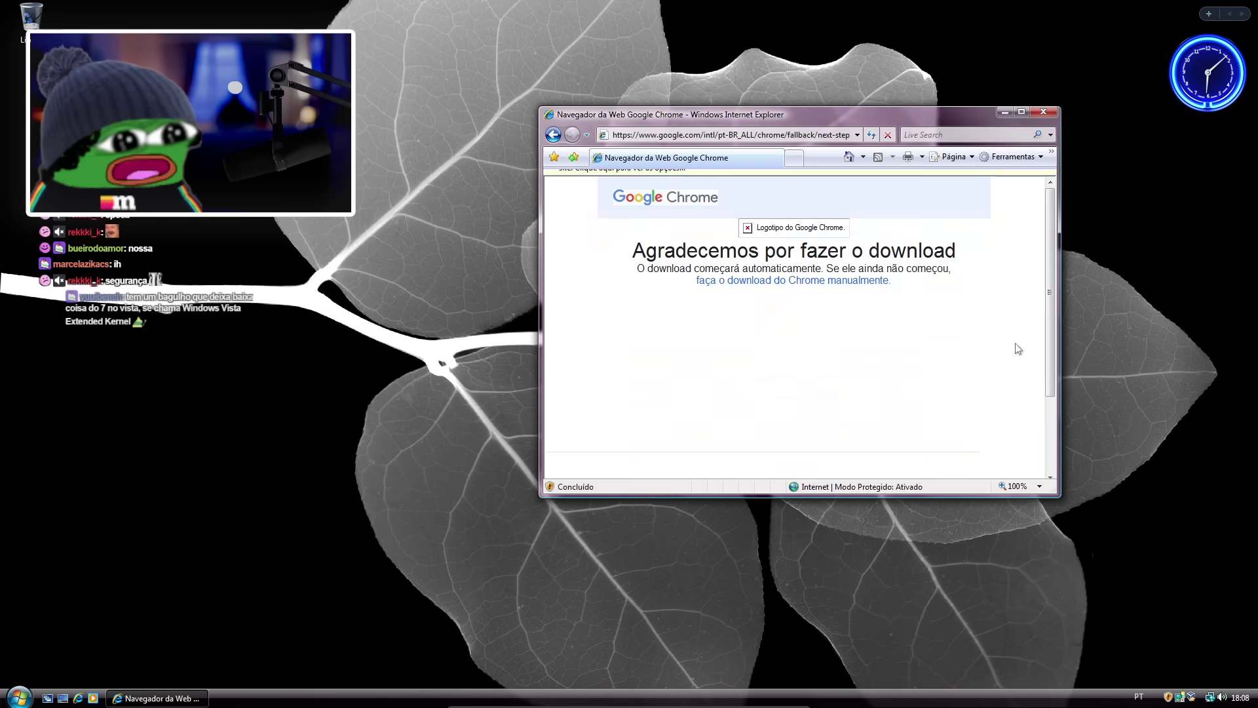
{"action": "left_click", "coordinate": [726, 395]}
{"action": "left_click", "coordinate": [913, 237]}
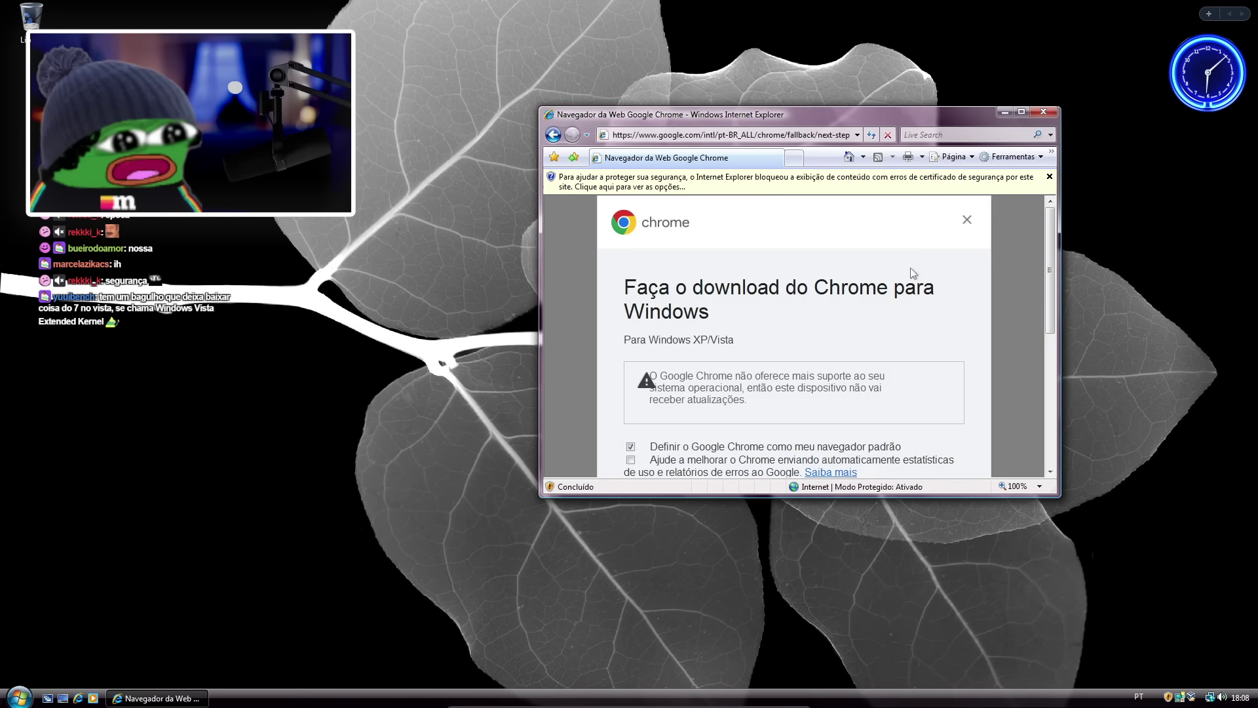
{"action": "scroll", "coordinate": [720, 443], "scroll_direction": "down", "scroll_amount": 5}
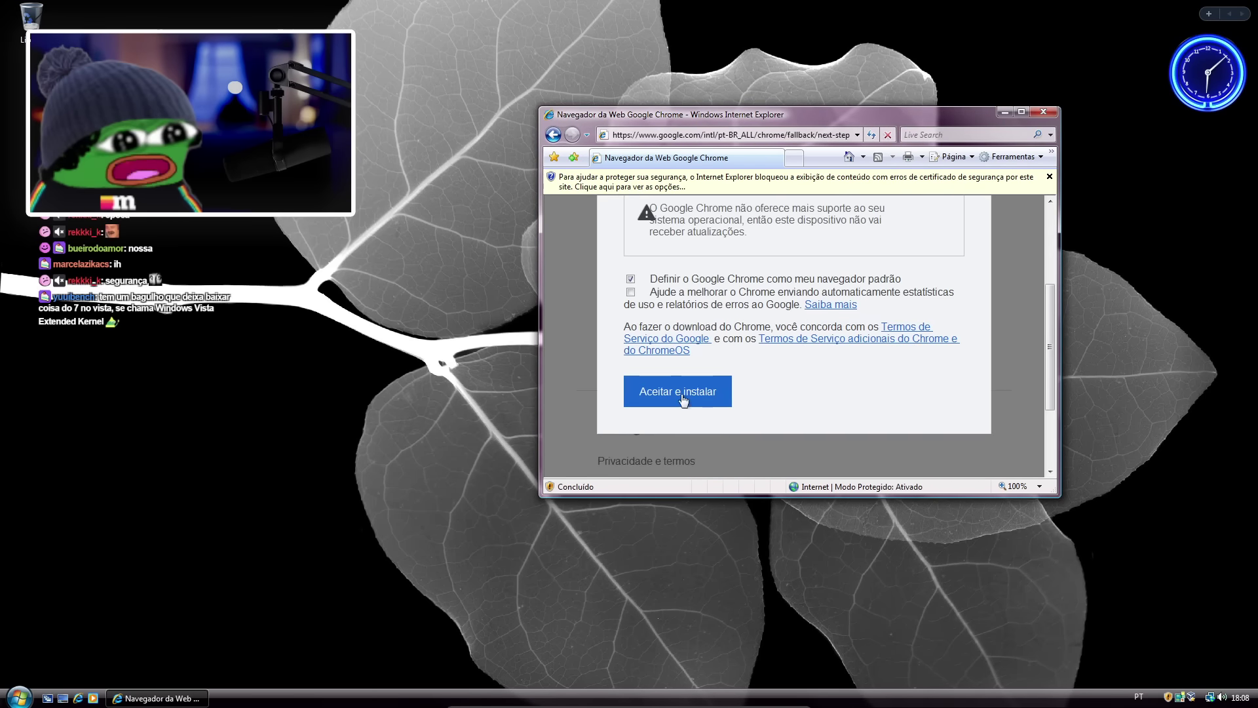
{"action": "left_click", "coordinate": [675, 394]}
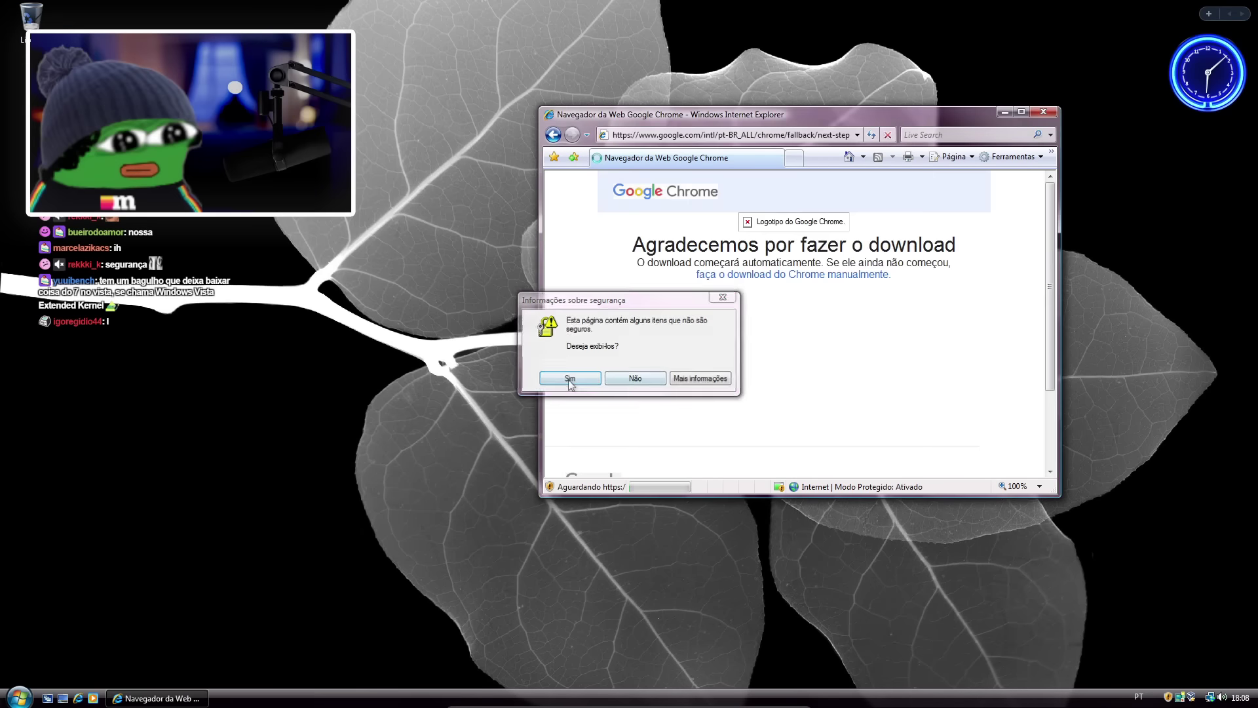
{"action": "left_click", "coordinate": [570, 375]}
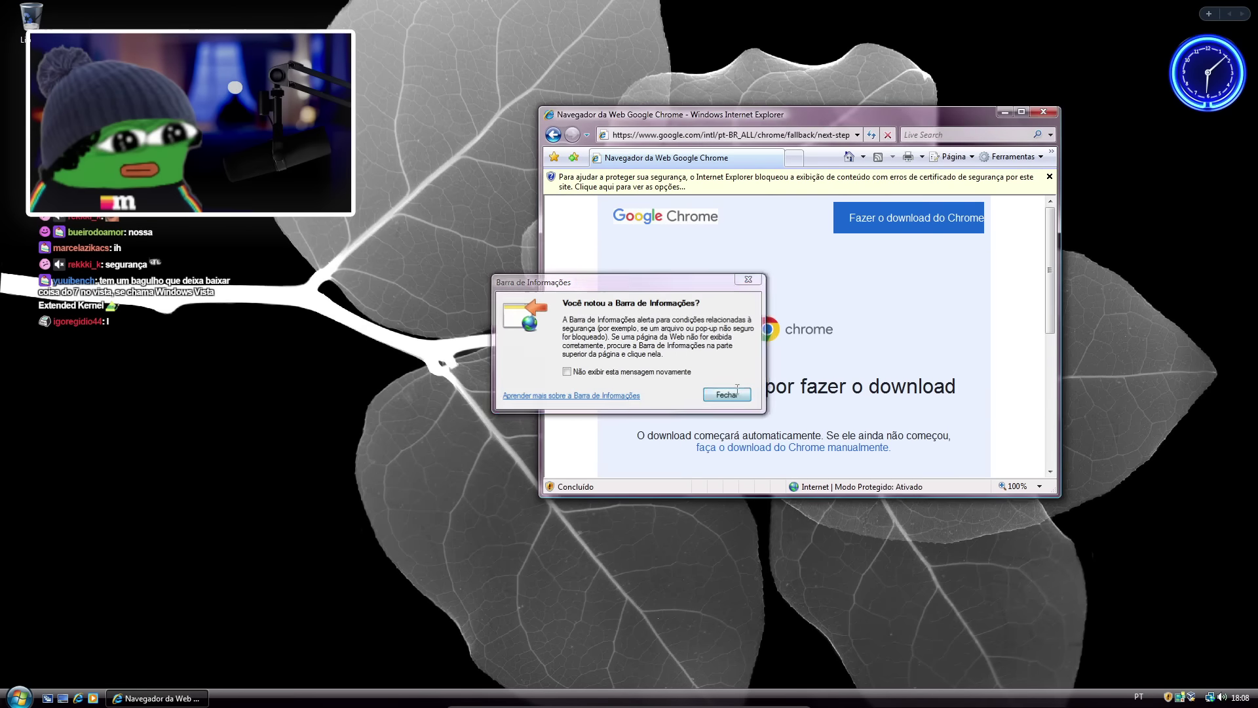
{"action": "key", "text": "Return"}
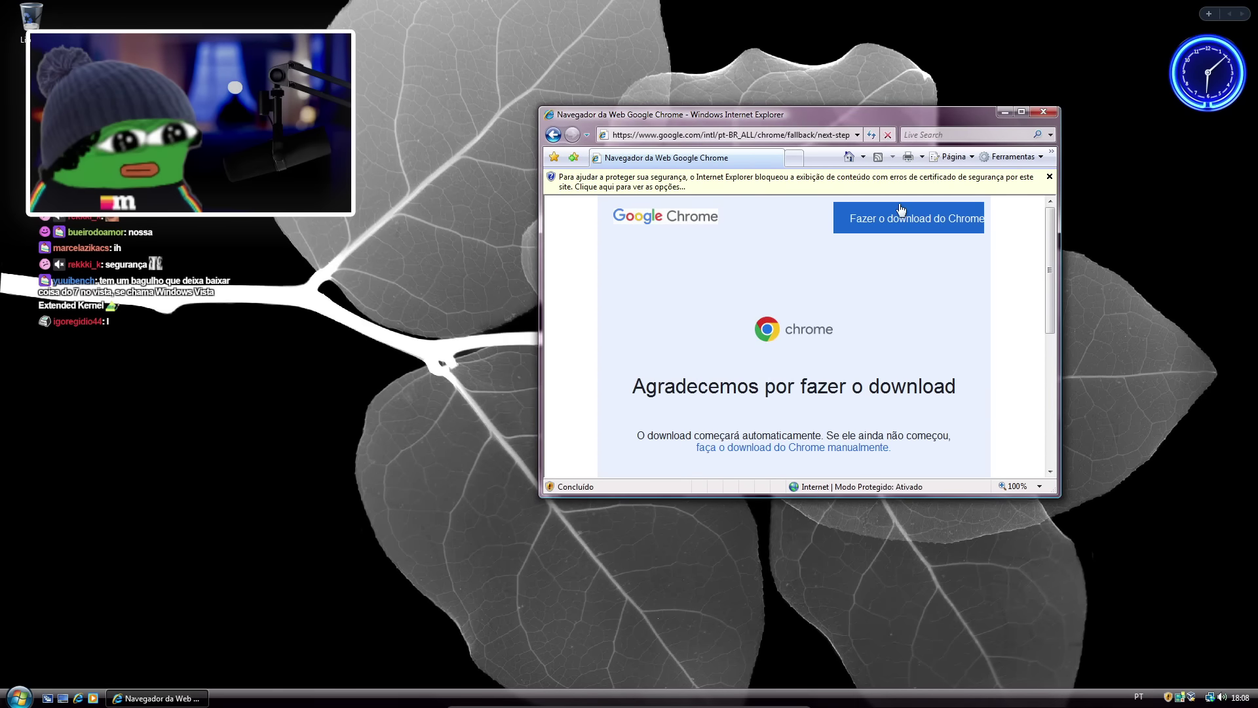
Maximize the browser and display the blocked content on the Chrome download page, including its nonsecure items.
{"action": "left_click", "coordinate": [1022, 112]}
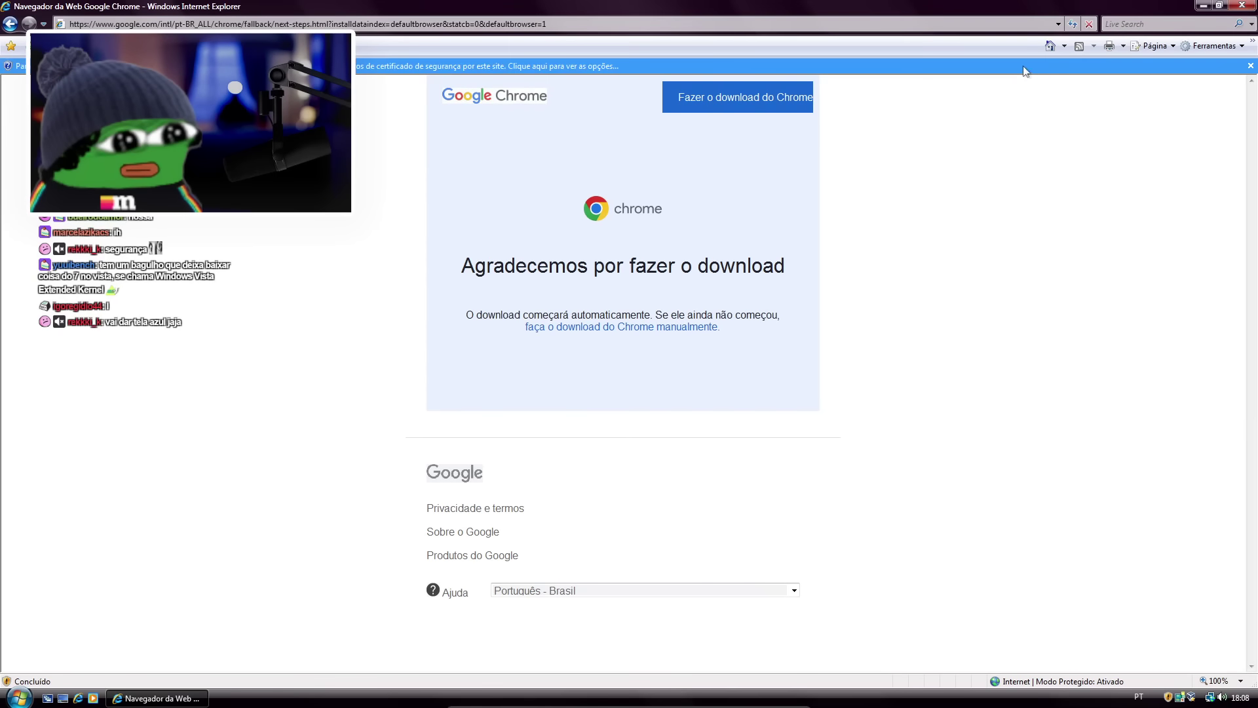
{"action": "left_click", "coordinate": [1106, 67]}
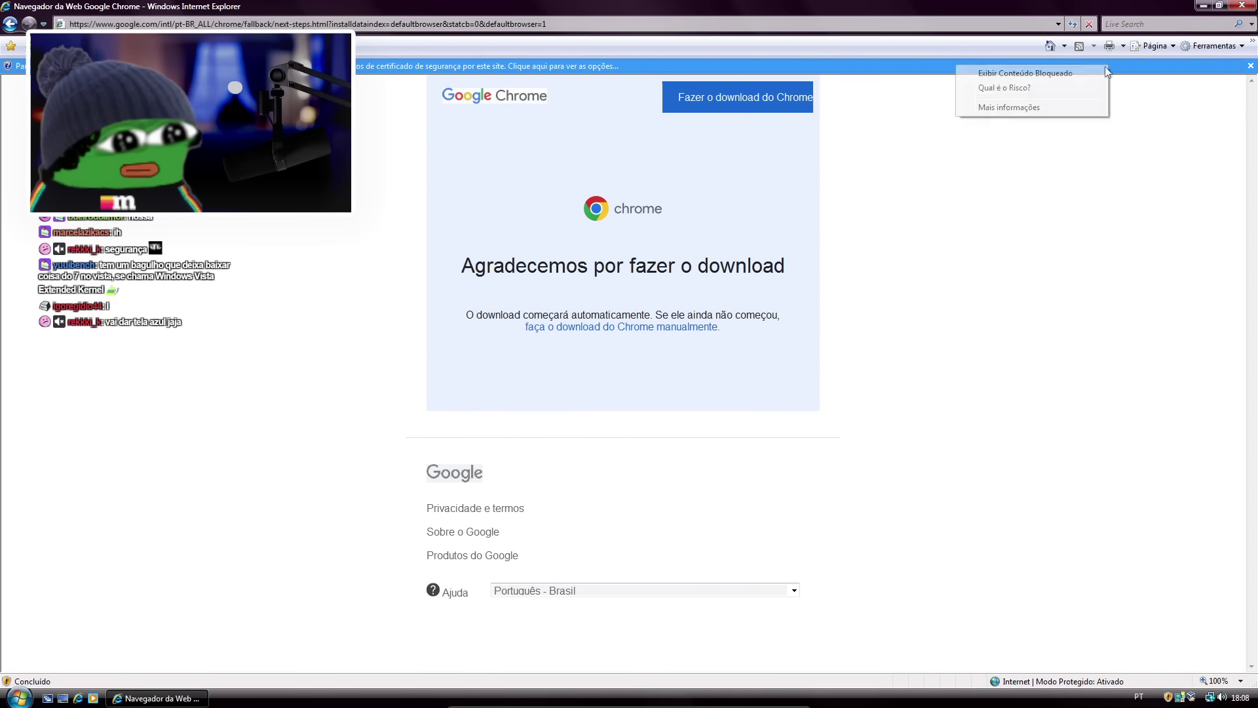
{"action": "left_click", "coordinate": [1024, 74]}
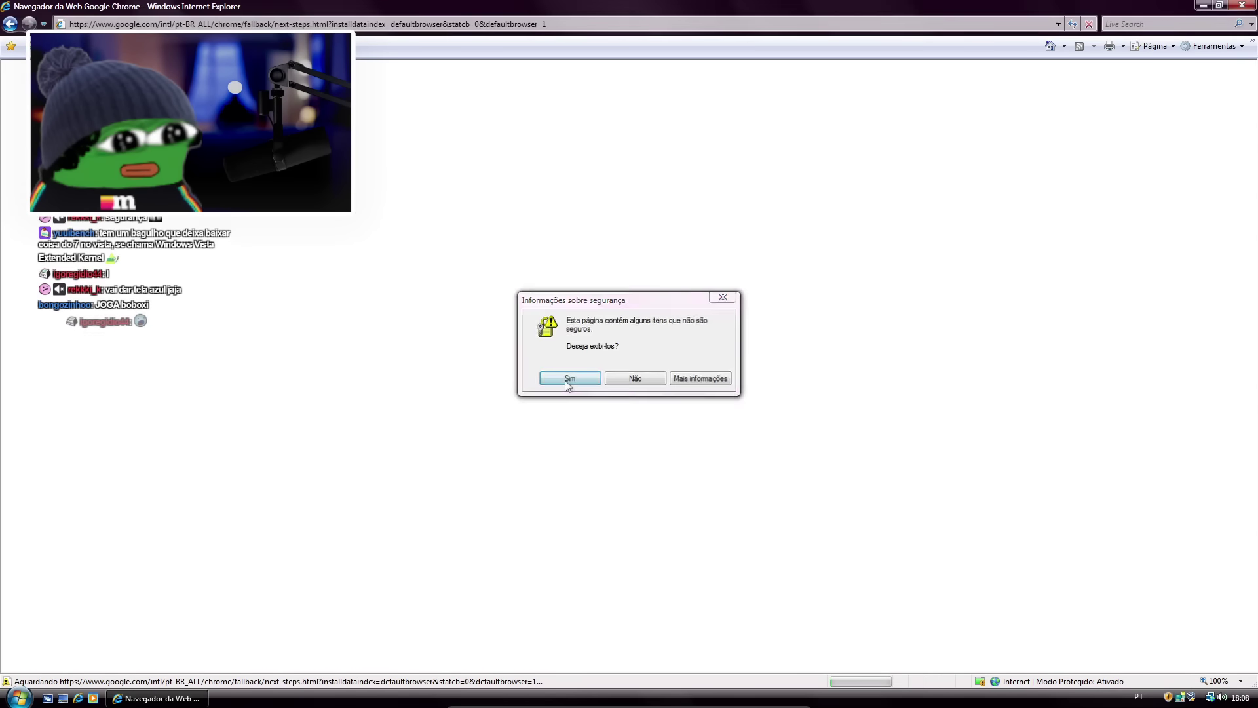
{"action": "left_click", "coordinate": [568, 384]}
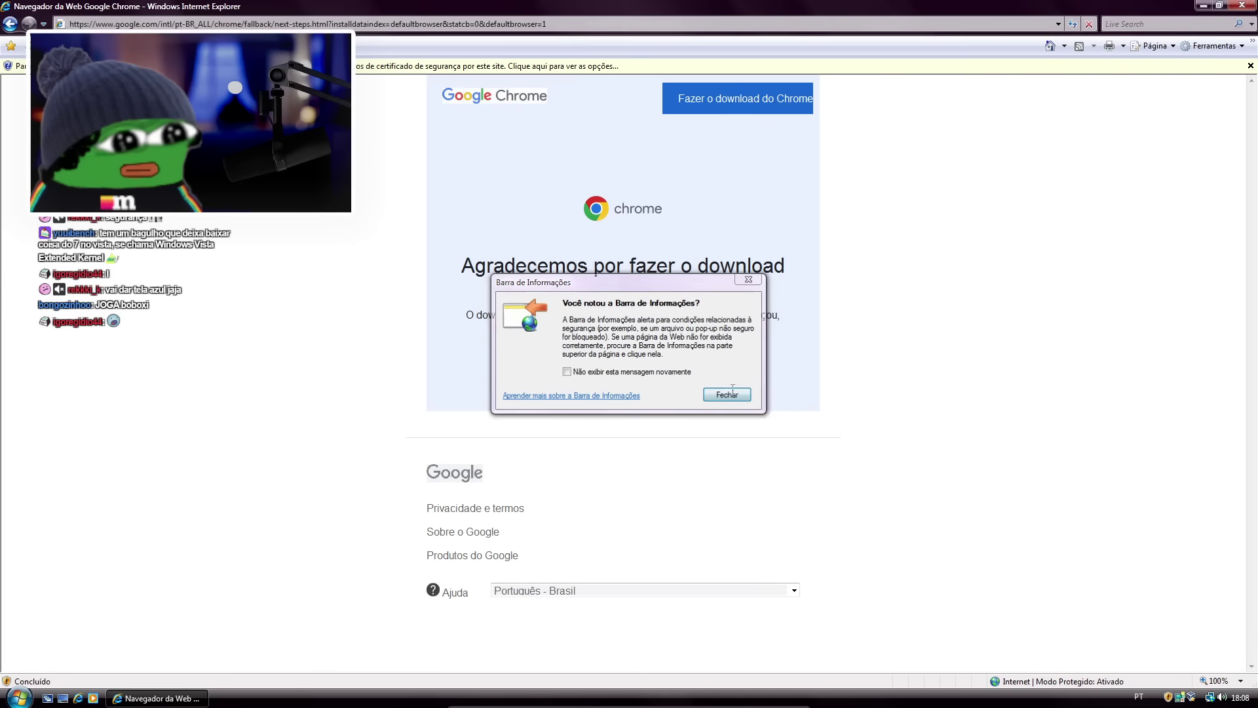
{"action": "left_click", "coordinate": [727, 394]}
Start the manual Chrome download past the certificate warning and try to run ChromeSetup.exe directly.
{"action": "left_click", "coordinate": [625, 328]}
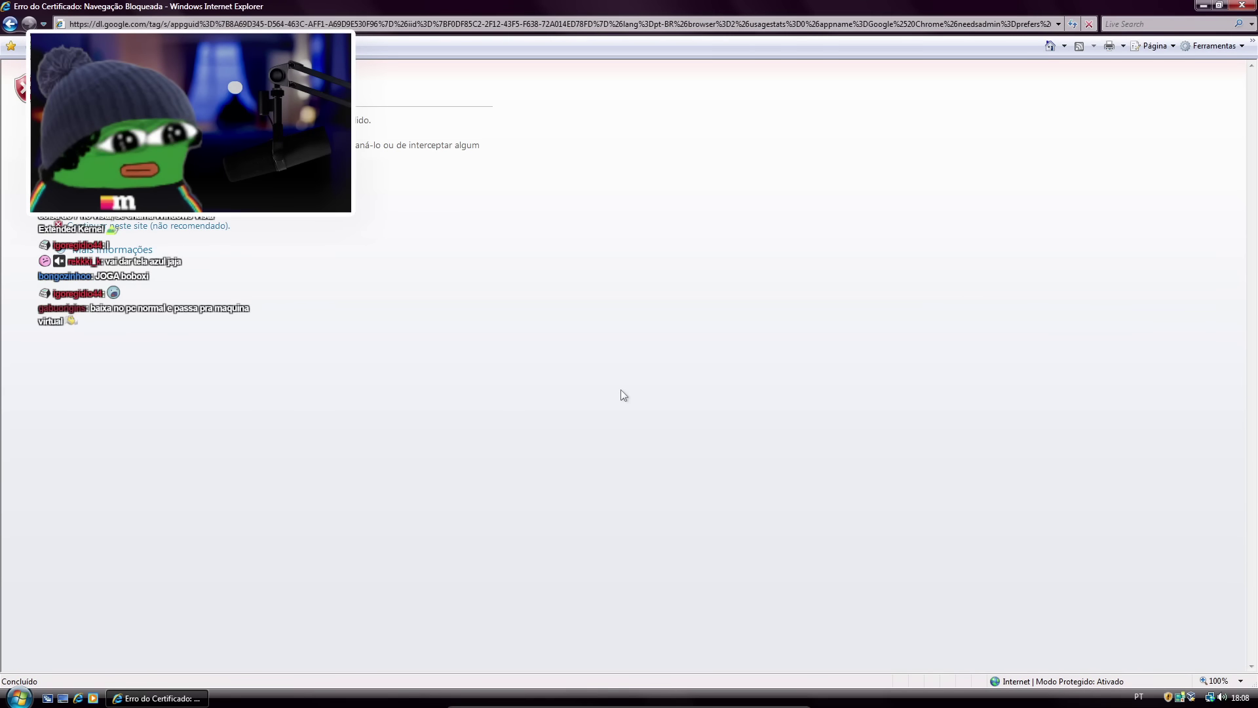
{"action": "left_click", "coordinate": [134, 226]}
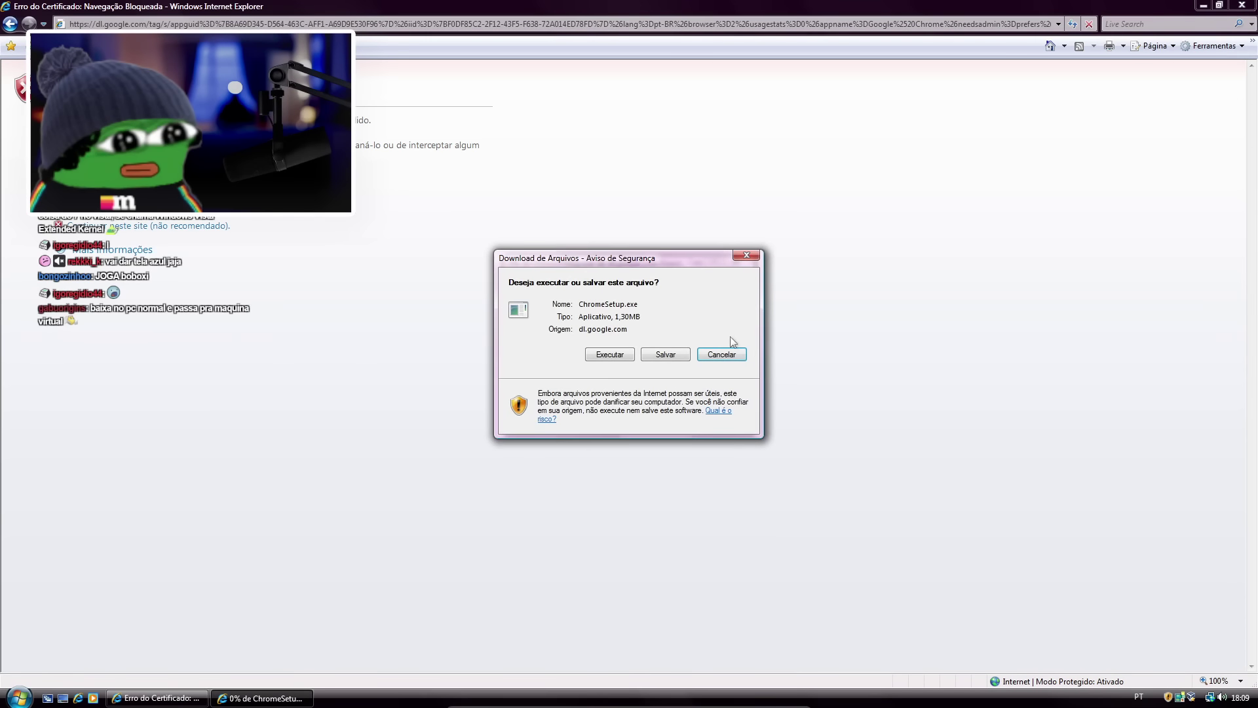
{"action": "left_click", "coordinate": [619, 354]}
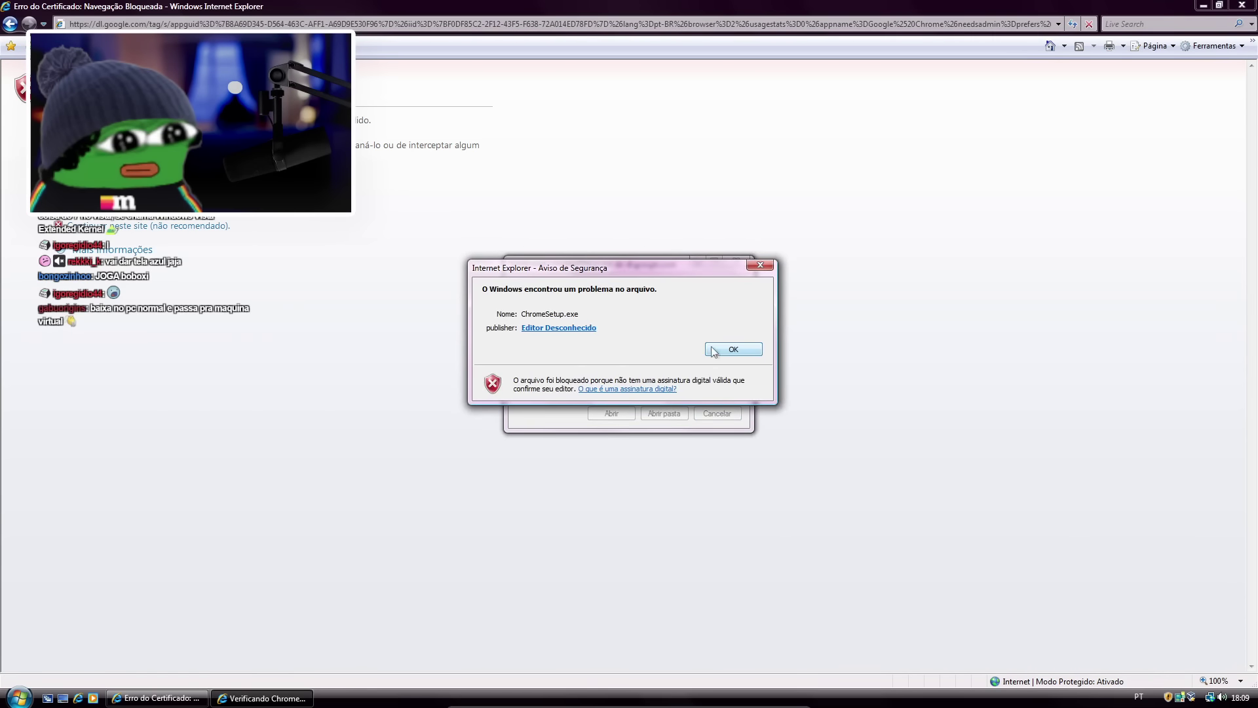
{"action": "left_click", "coordinate": [749, 347]}
Download the installer again, save it as ChromeSetup in Downloads, and open the containing folder.
{"action": "left_click", "coordinate": [120, 225]}
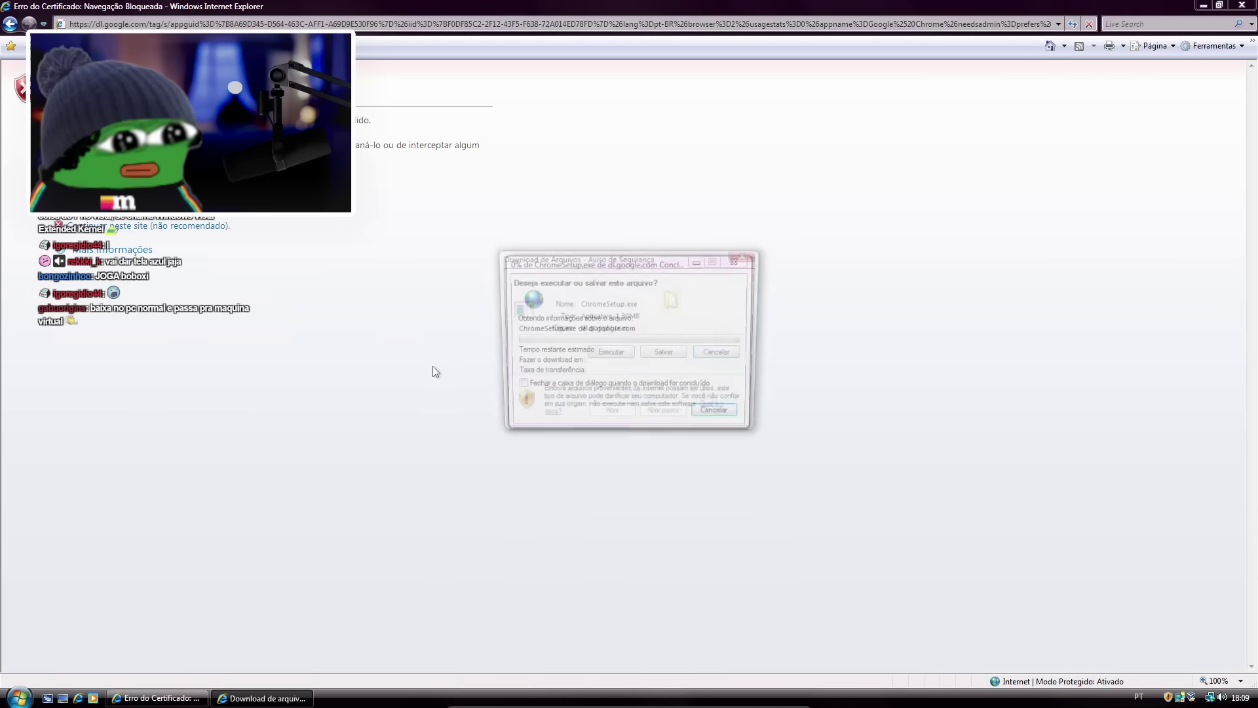
{"action": "left_click", "coordinate": [663, 355]}
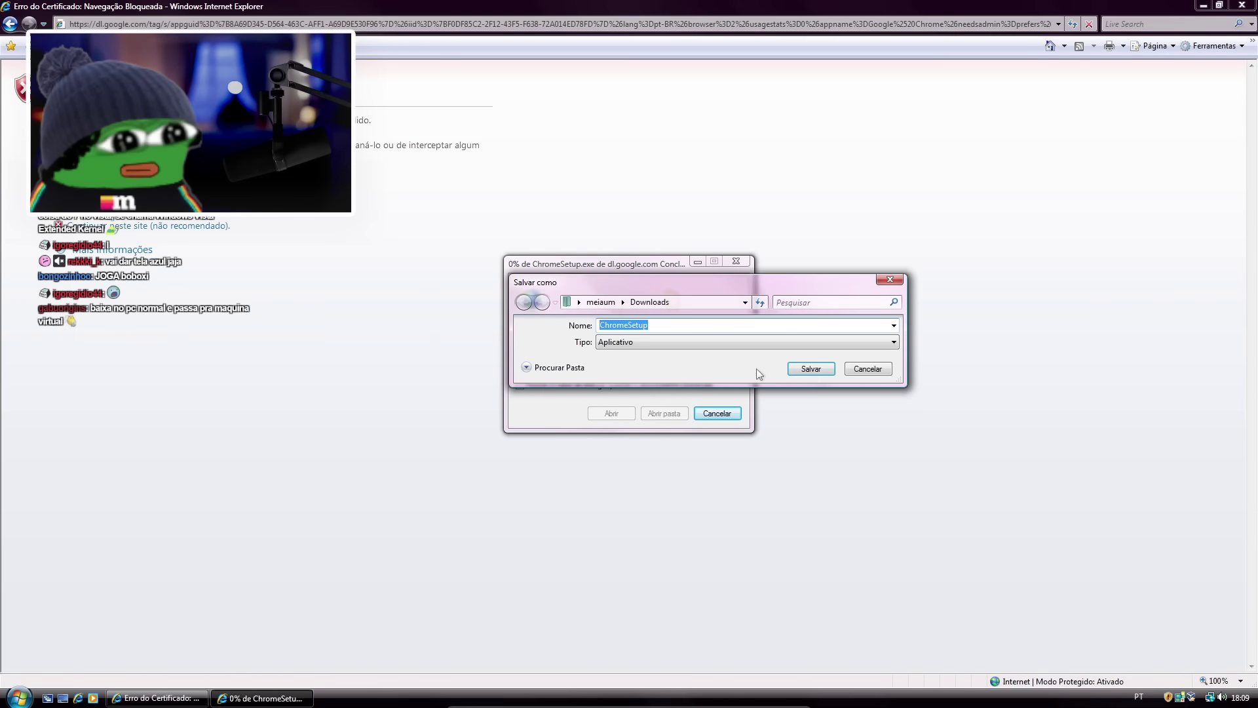
{"action": "left_click", "coordinate": [813, 371]}
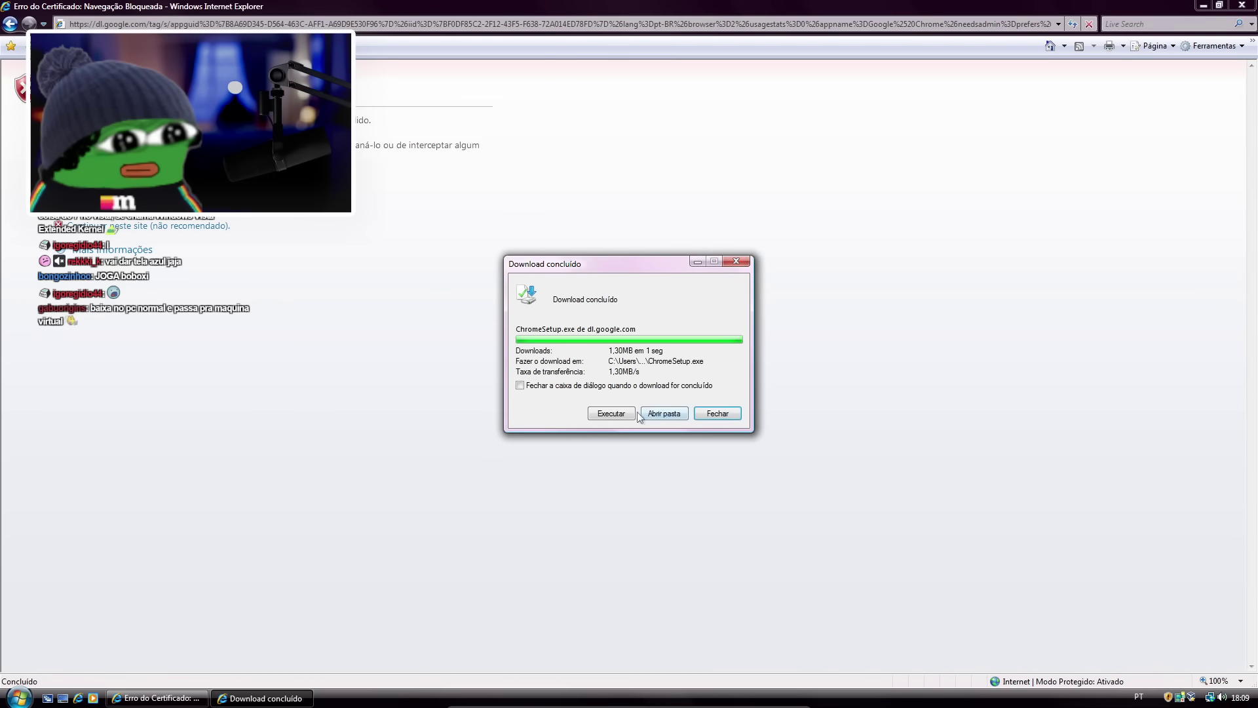
{"action": "left_click", "coordinate": [655, 413]}
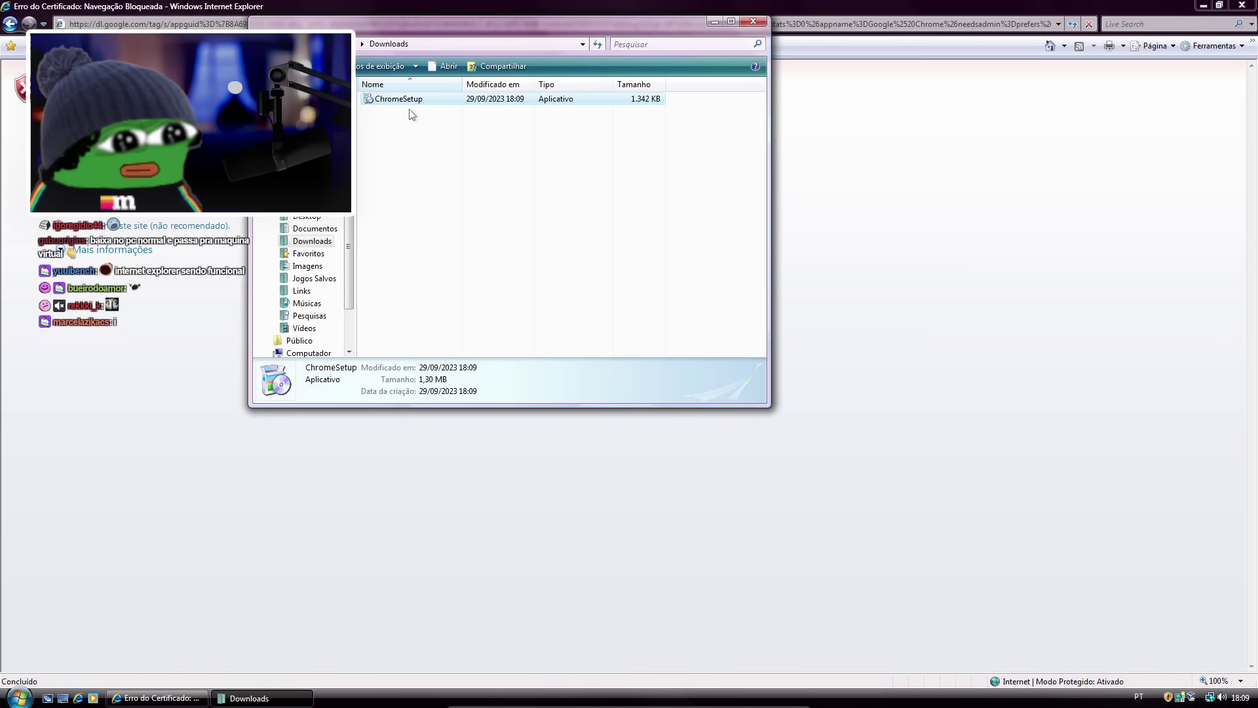
Try to launch ChromeSetup from the Downloads folder.
{"action": "left_click", "coordinate": [419, 141]}
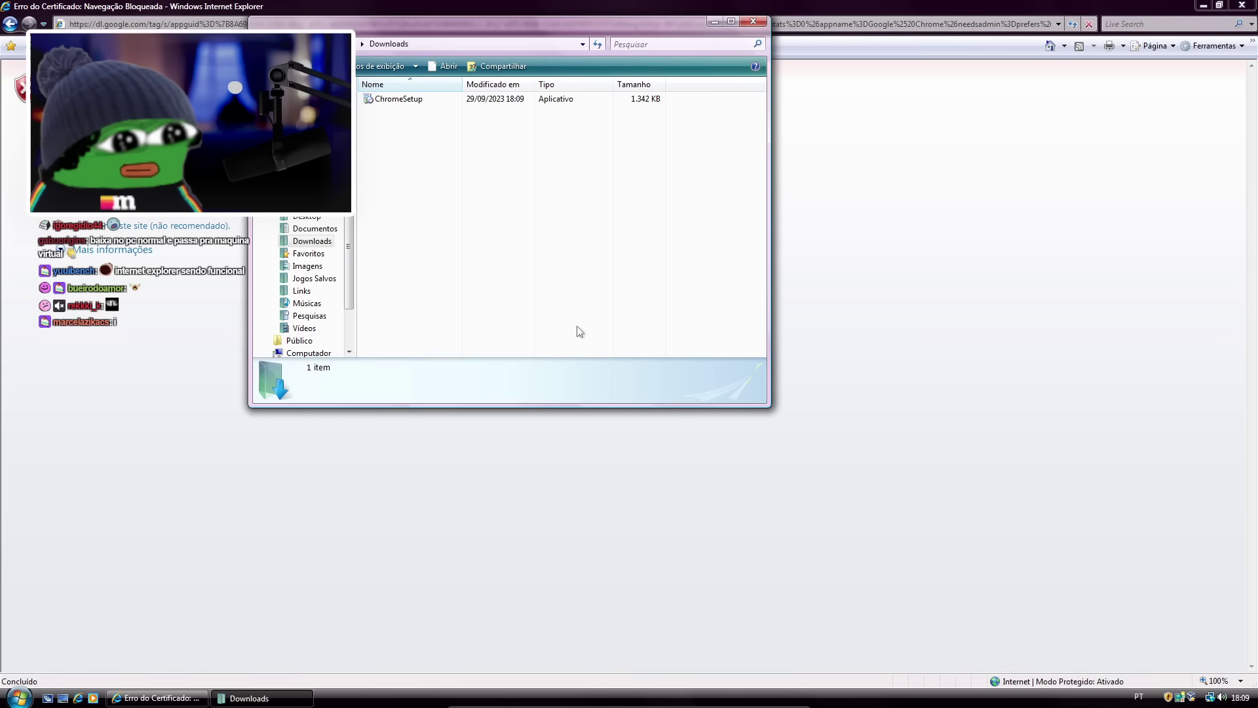
{"action": "right_click", "coordinate": [396, 105]}
{"action": "left_click", "coordinate": [459, 123]}
Move the Downloads window lower on the desktop and close Internet Explorer.
{"action": "left_click_drag", "start_coordinate": [627, 32], "coordinate": [690, 111]}
{"action": "left_click", "coordinate": [1242, 5]}
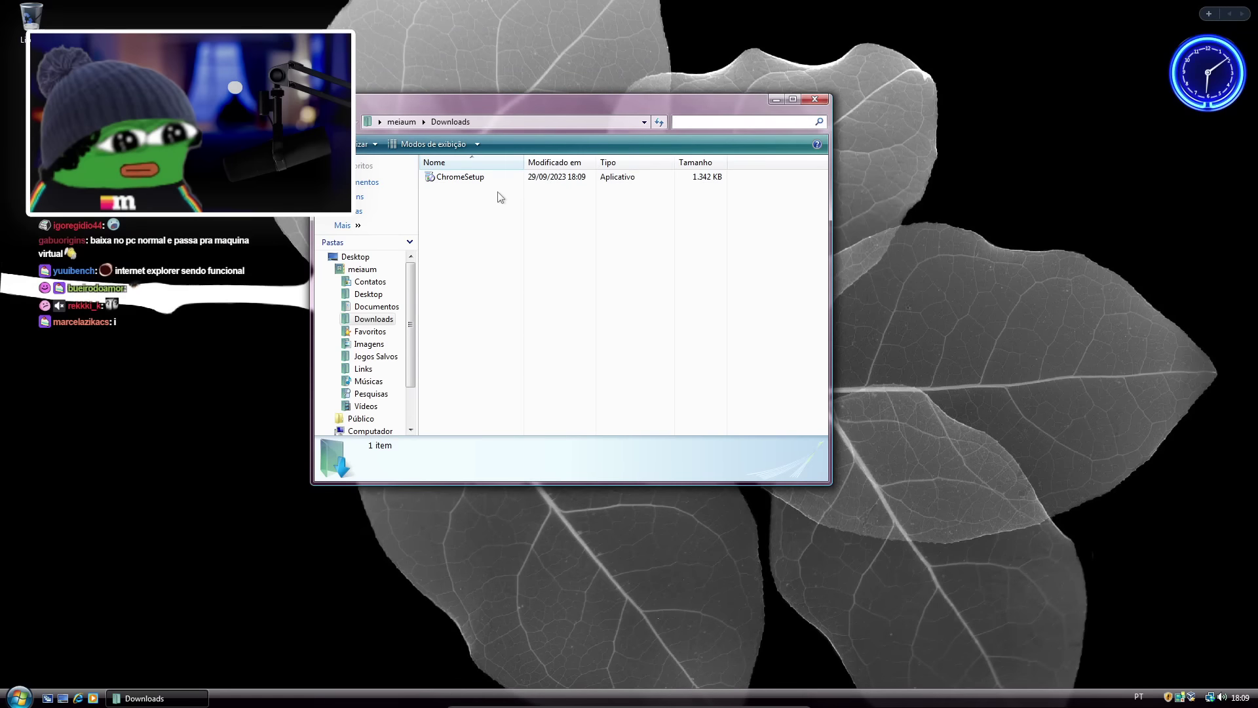
Retry launching ChromeSetup with the browser closed.
{"action": "right_click", "coordinate": [449, 176]}
{"action": "left_click", "coordinate": [470, 185]}
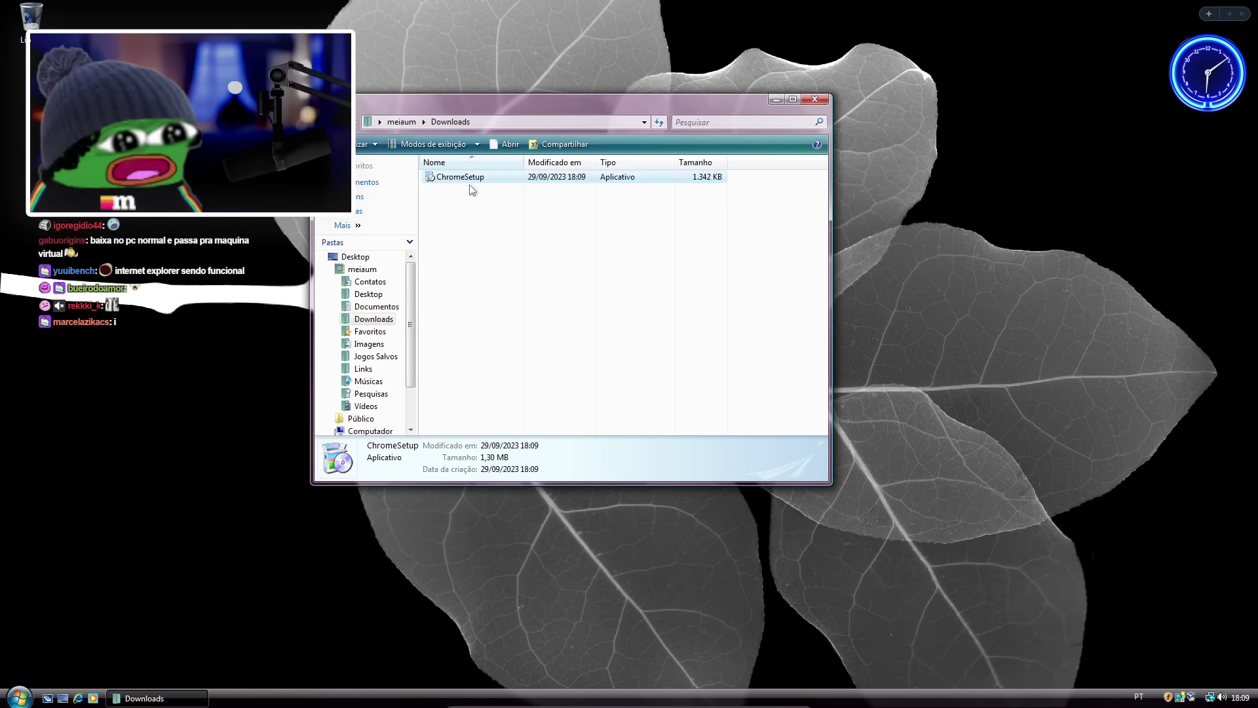
{"action": "left_click", "coordinate": [522, 221]}
Examine the compatibility settings and the Google LLC digital signature details in the ChromeSetup properties.
{"action": "left_click", "coordinate": [487, 179]}
{"action": "right_click", "coordinate": [487, 175]}
{"action": "left_click", "coordinate": [503, 380]}
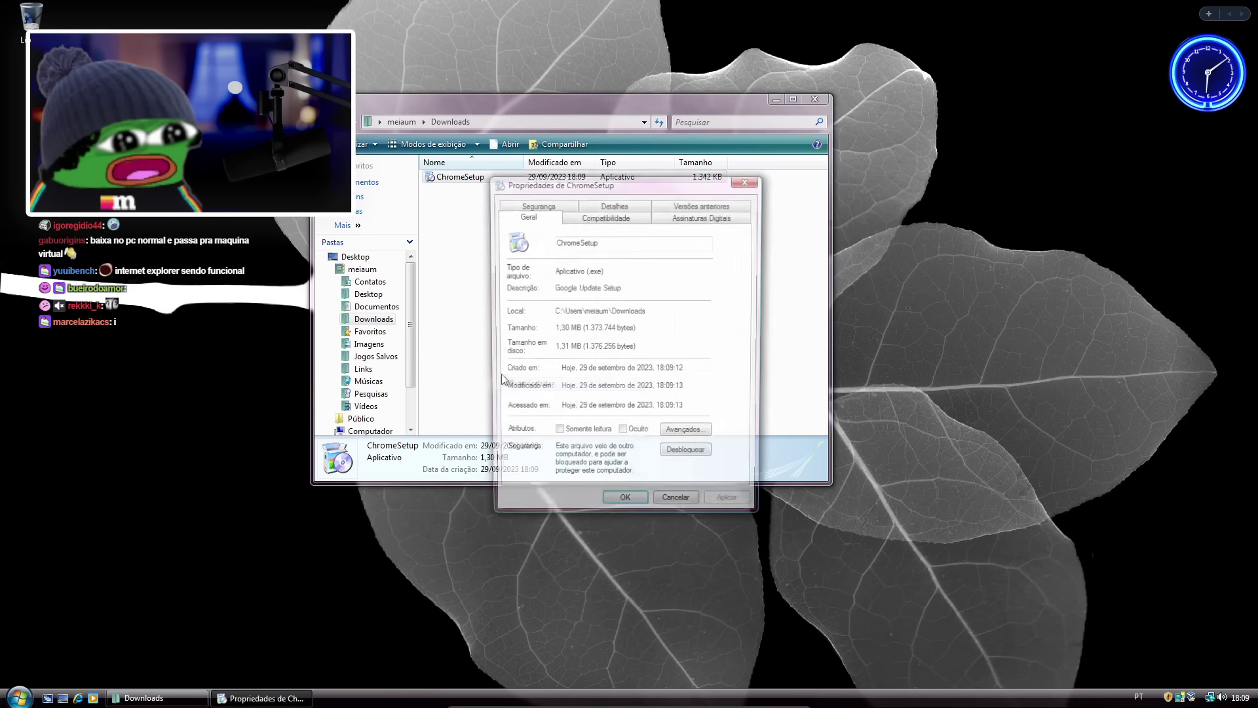
{"action": "left_click", "coordinate": [607, 218]}
{"action": "left_click", "coordinate": [677, 219]}
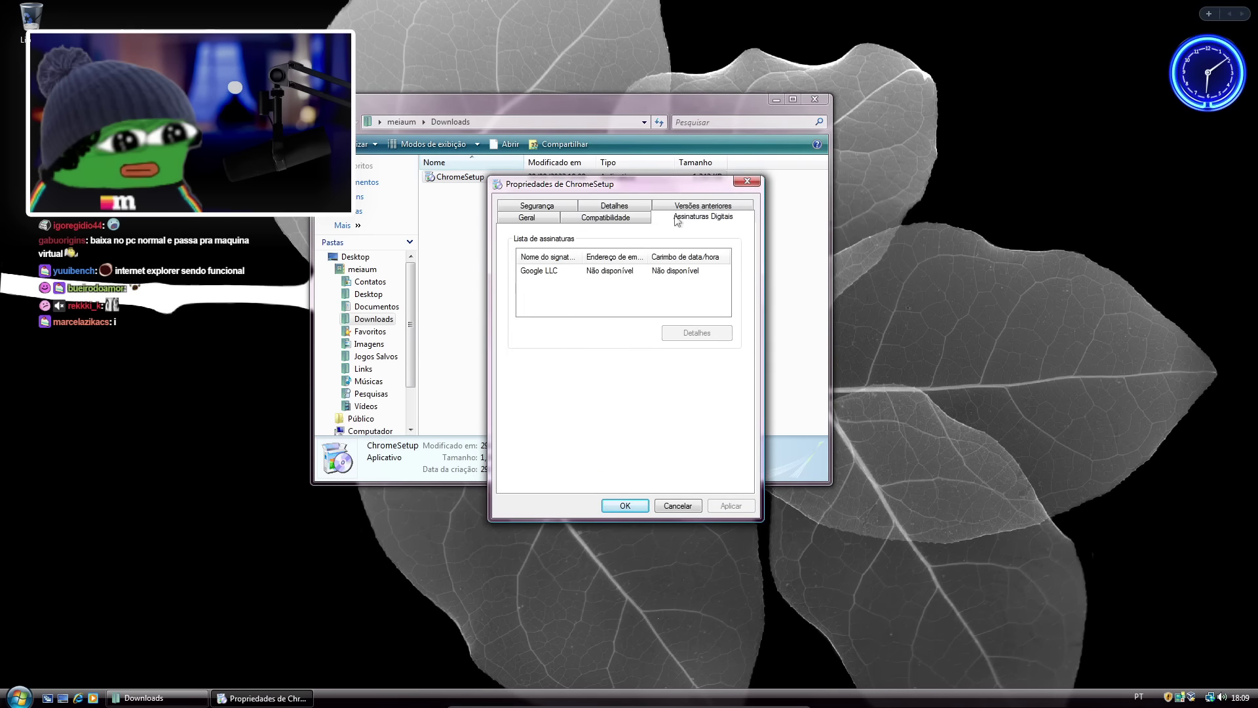
{"action": "left_click", "coordinate": [688, 270]}
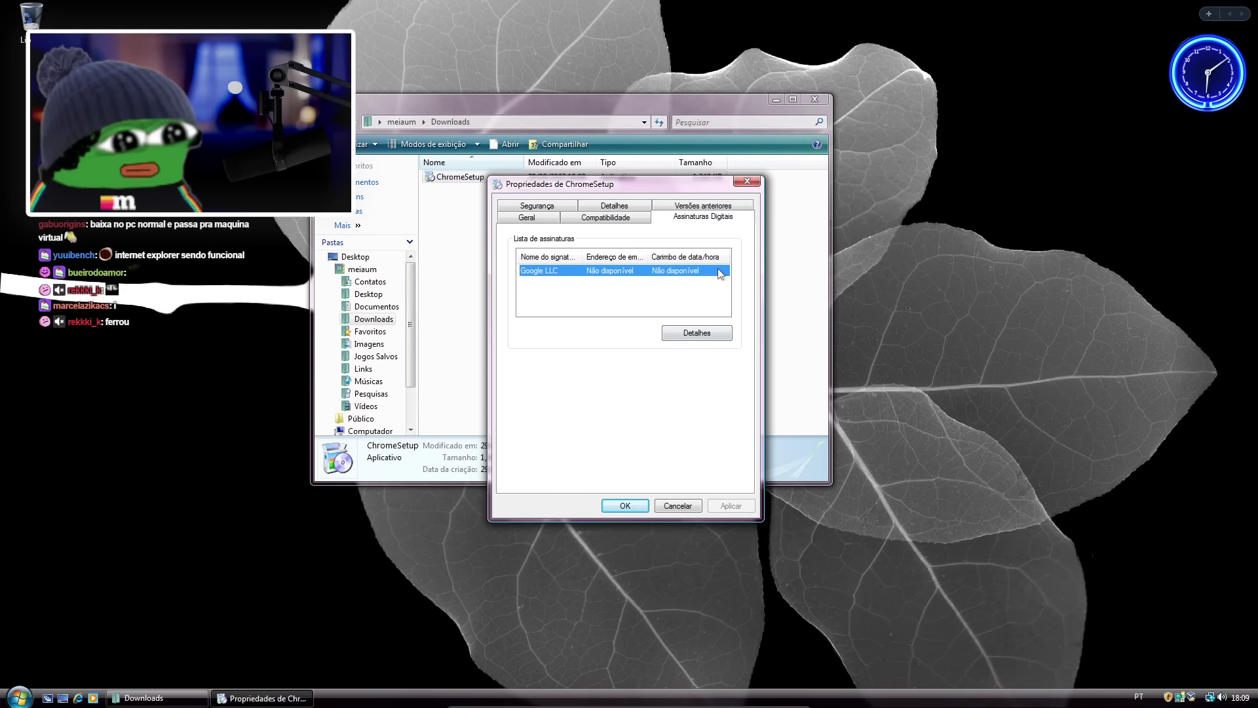
{"action": "left_click", "coordinate": [691, 206]}
{"action": "left_click", "coordinate": [640, 209]}
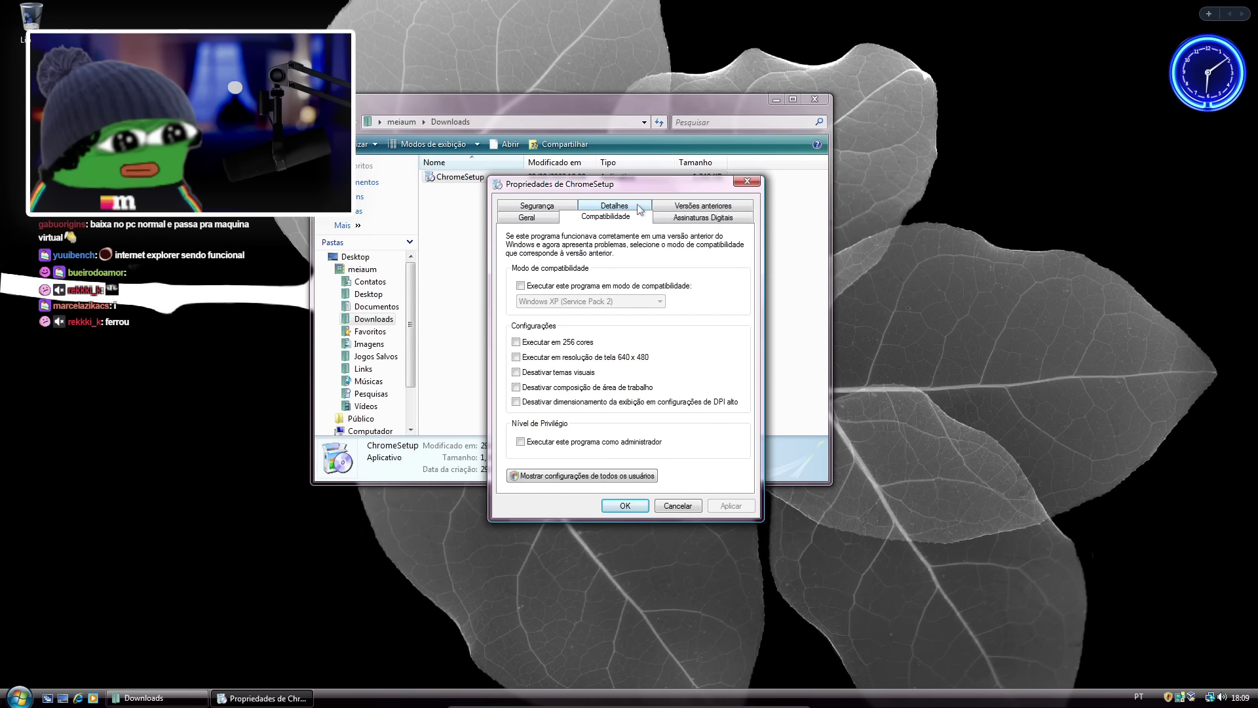
{"action": "left_click", "coordinate": [700, 218]}
{"action": "left_click", "coordinate": [697, 333]}
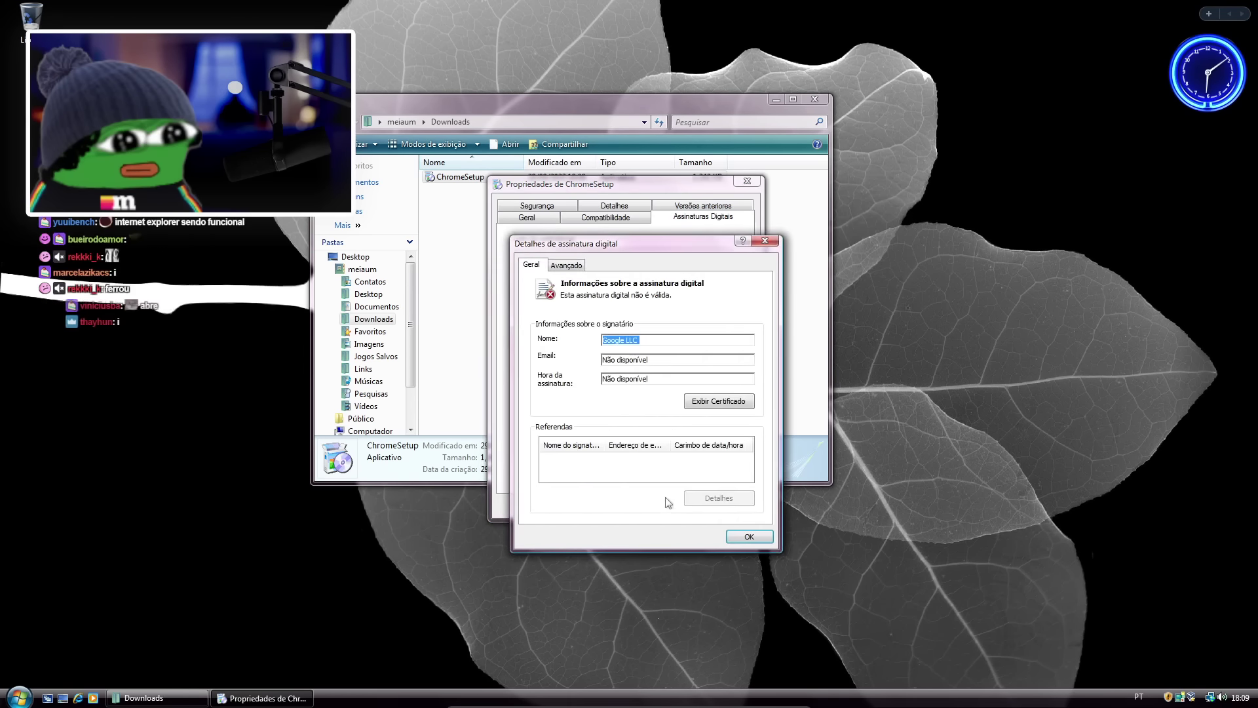
{"action": "left_click", "coordinate": [713, 502]}
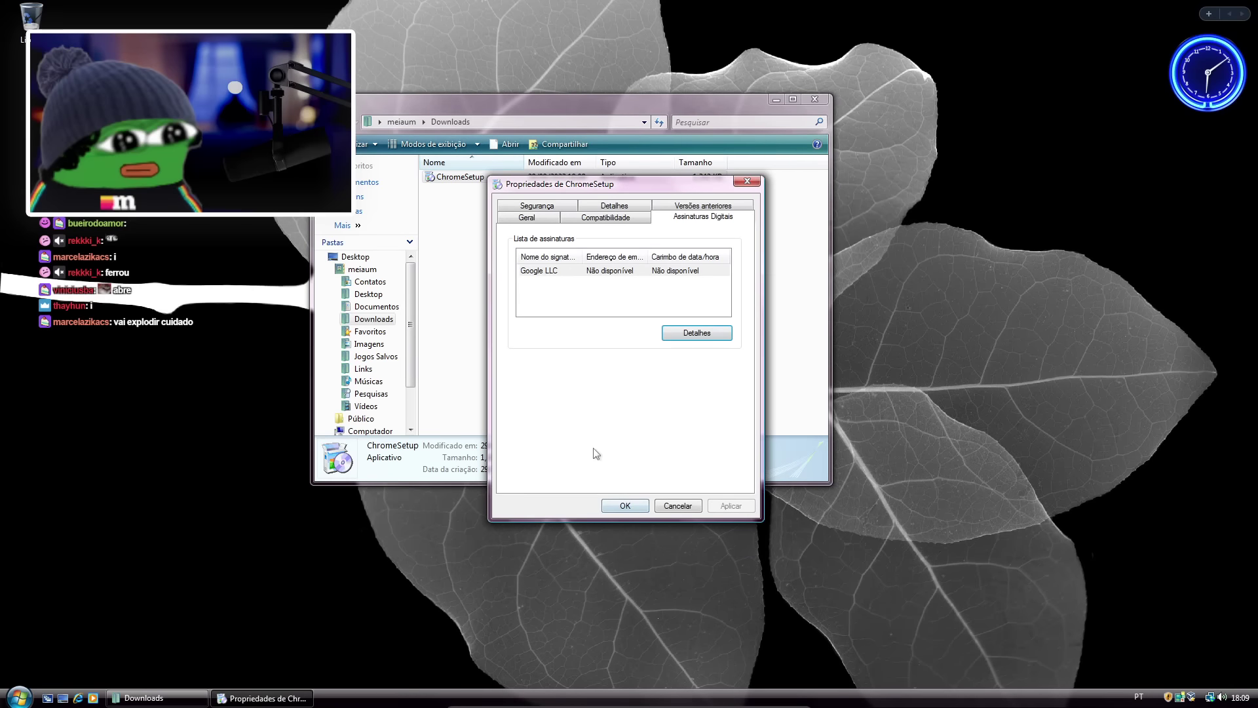
{"action": "left_click", "coordinate": [626, 507]}
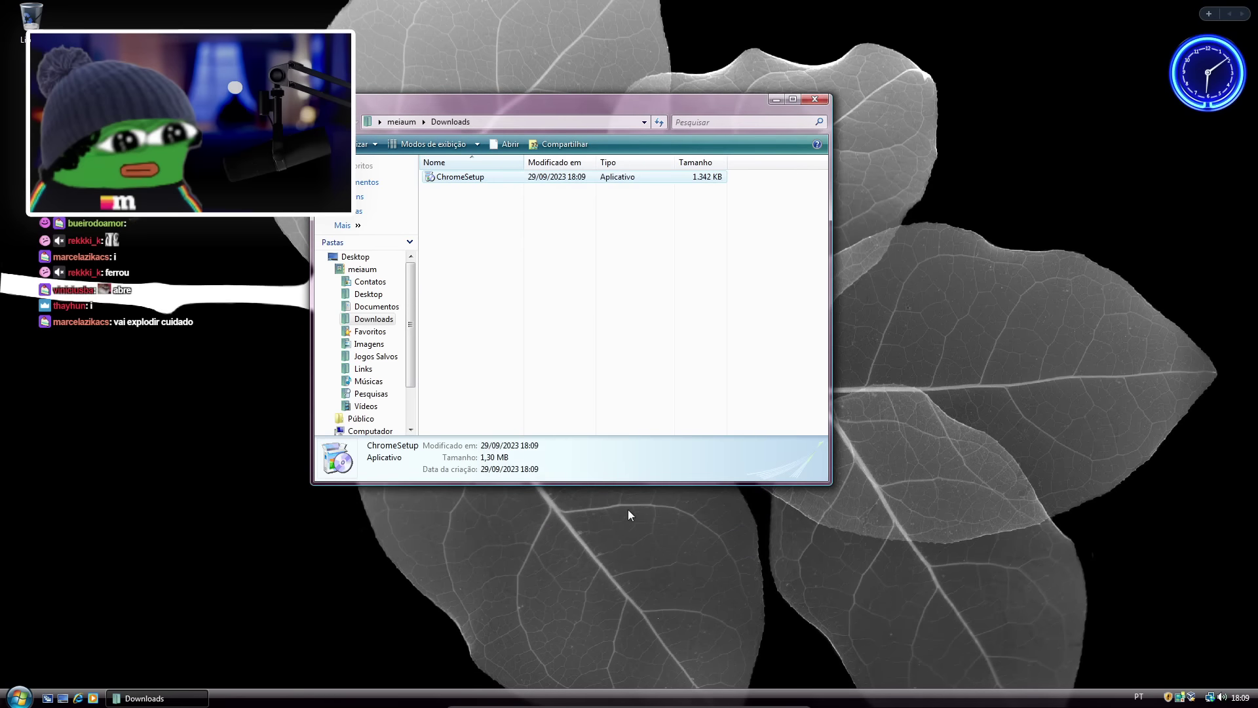
Try once more to launch ChromeSetup after closing its properties.
{"action": "right_click", "coordinate": [480, 178]}
{"action": "left_click", "coordinate": [515, 199]}
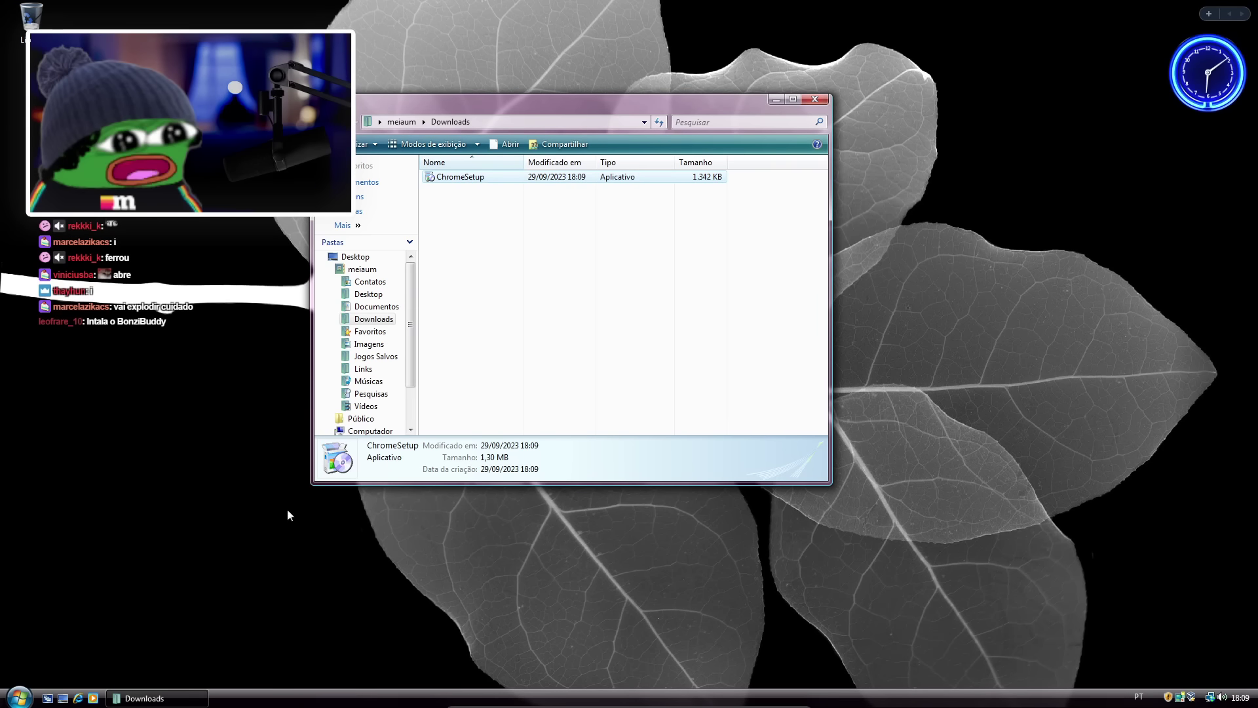
{"action": "right_click", "coordinate": [193, 547]}
{"action": "left_click", "coordinate": [146, 398]}
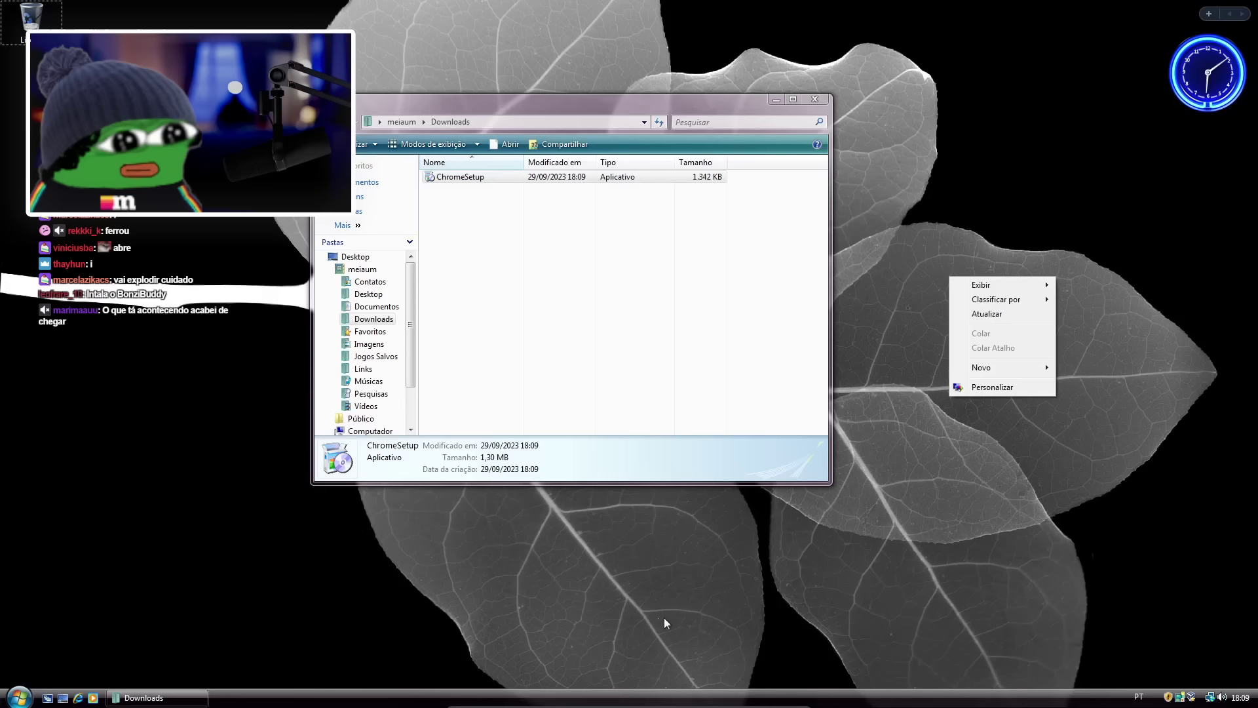
Try to end a process from Task Manager's process list, and close both the Downloads window and Task Manager.
{"action": "right_click", "coordinate": [46, 697]}
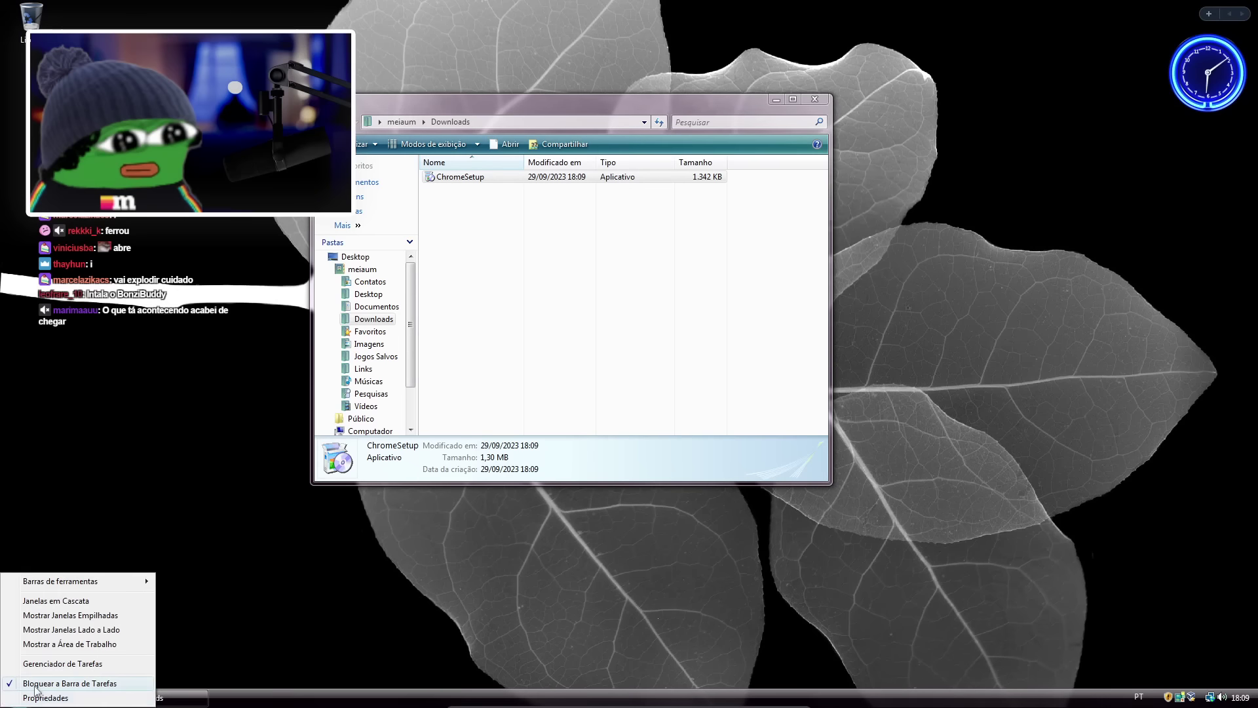
{"action": "left_click", "coordinate": [46, 664]}
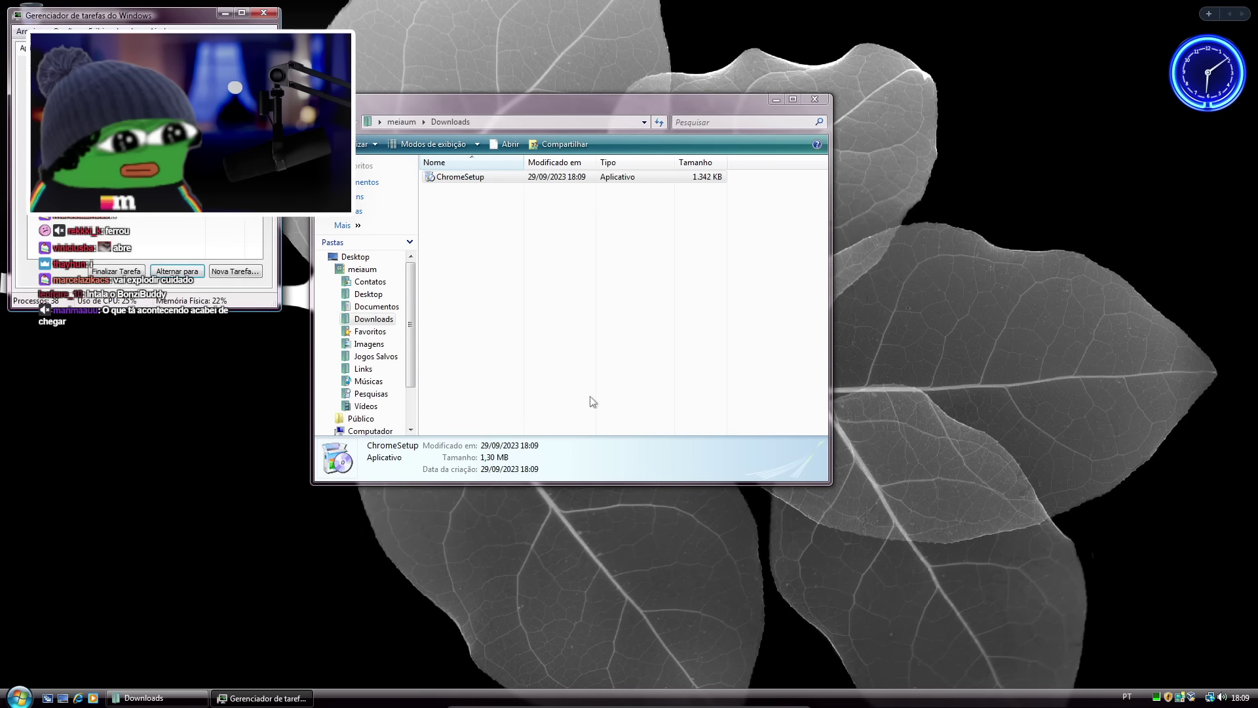
{"action": "left_click", "coordinate": [57, 48]}
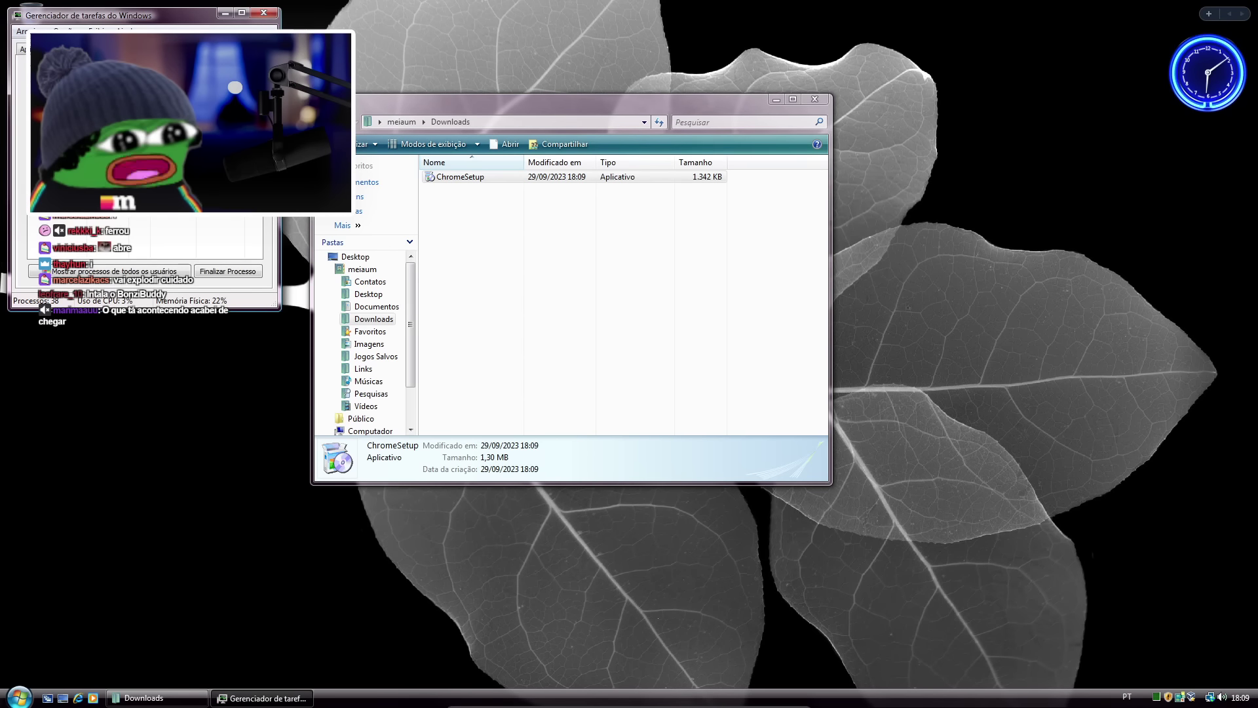
{"action": "left_click", "coordinate": [228, 270]}
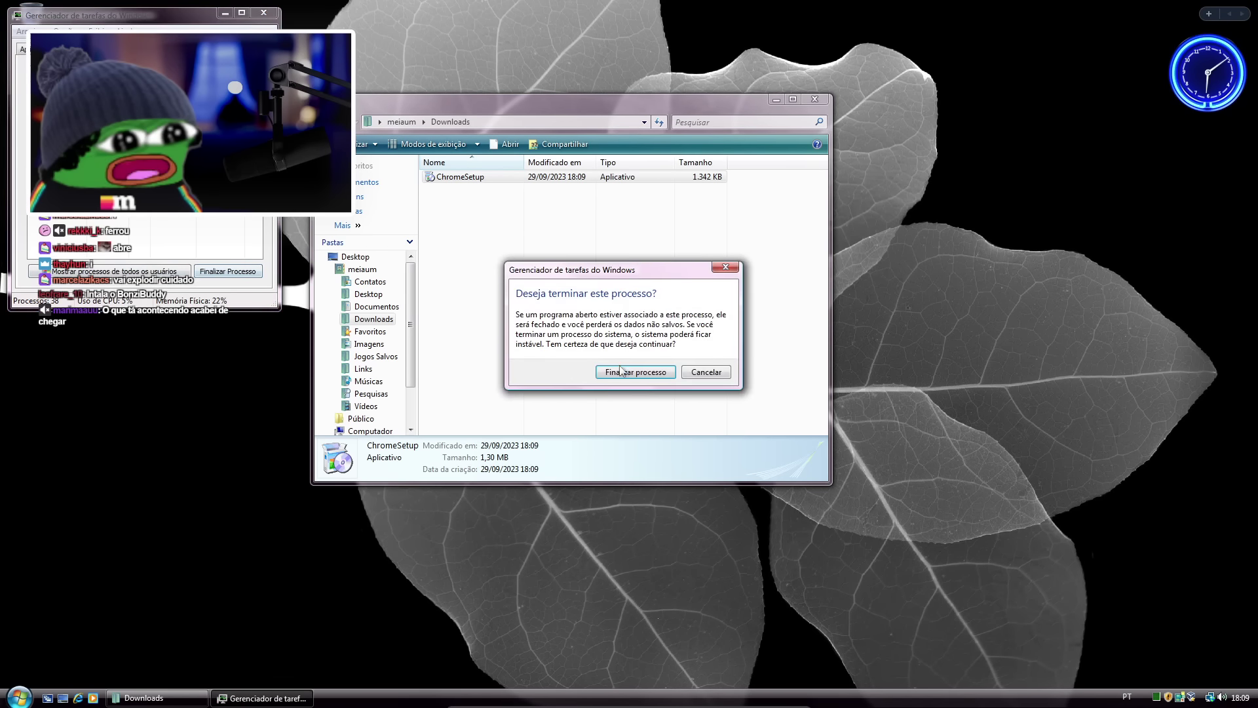
{"action": "left_click", "coordinate": [590, 368]}
{"action": "left_click", "coordinate": [695, 400]}
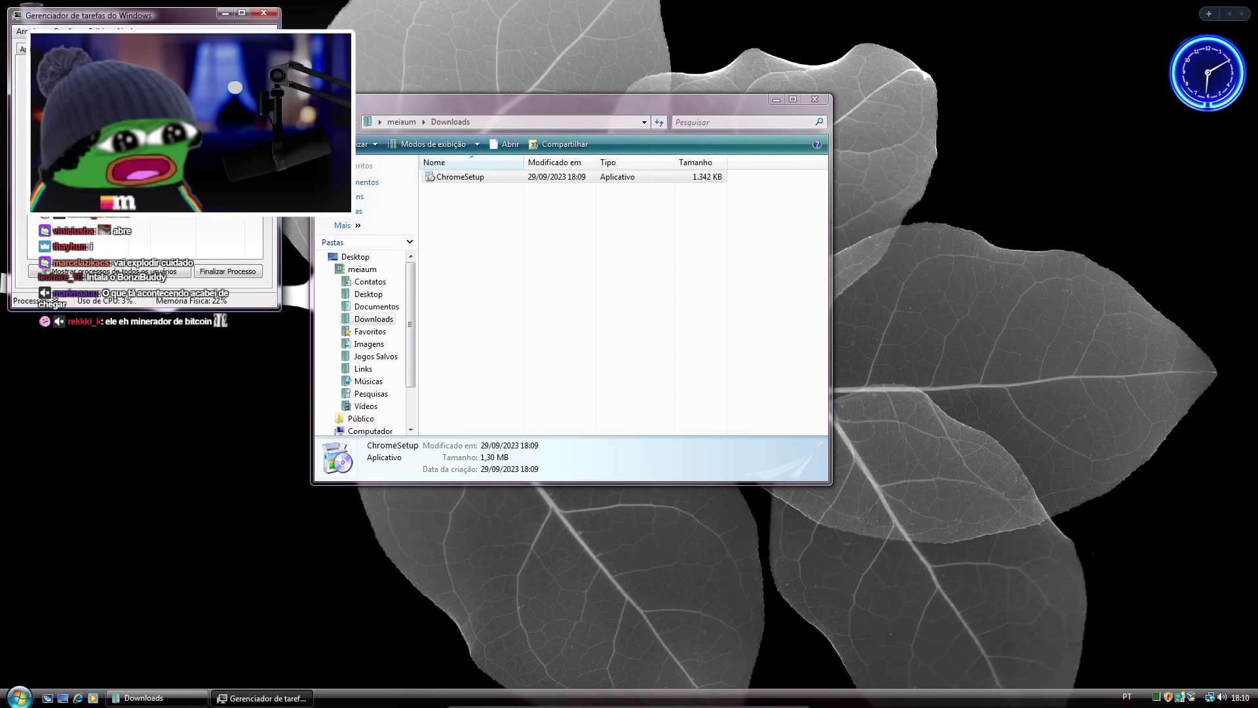
{"action": "left_click", "coordinate": [815, 99]}
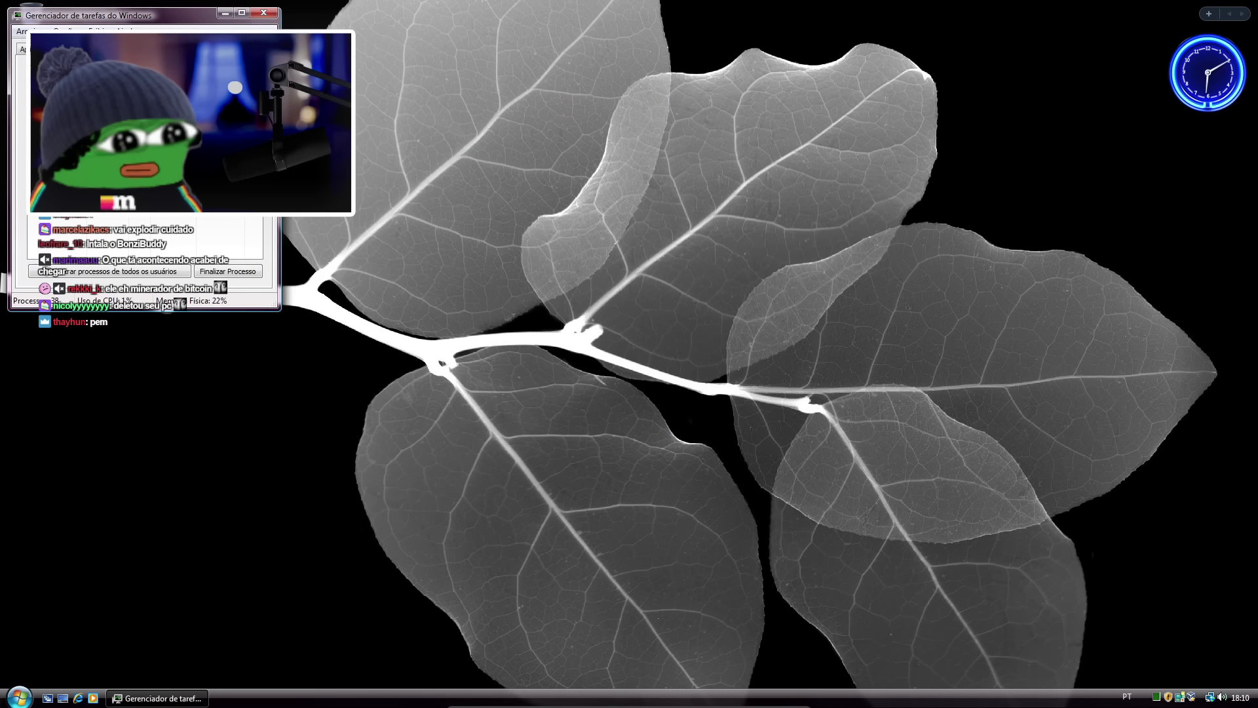
{"action": "left_click", "coordinate": [263, 13]}
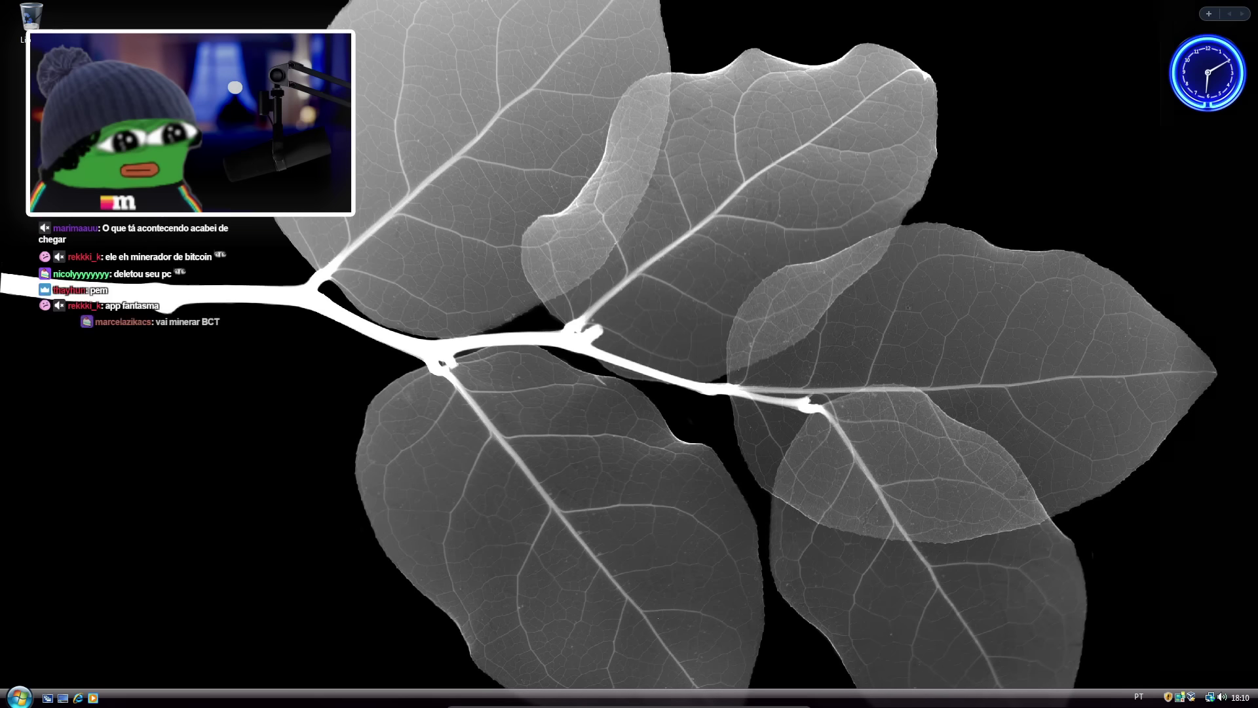
{"action": "left_click", "coordinate": [79, 698]}
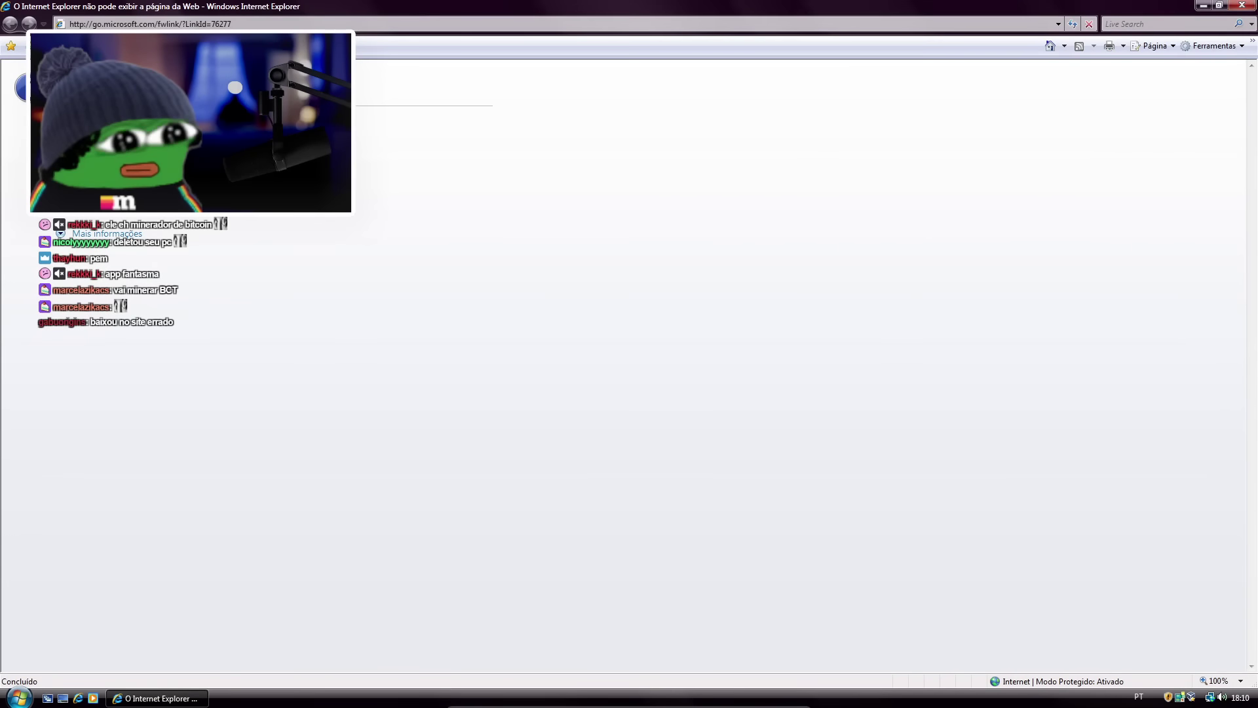
{"action": "left_click", "coordinate": [190, 24]}
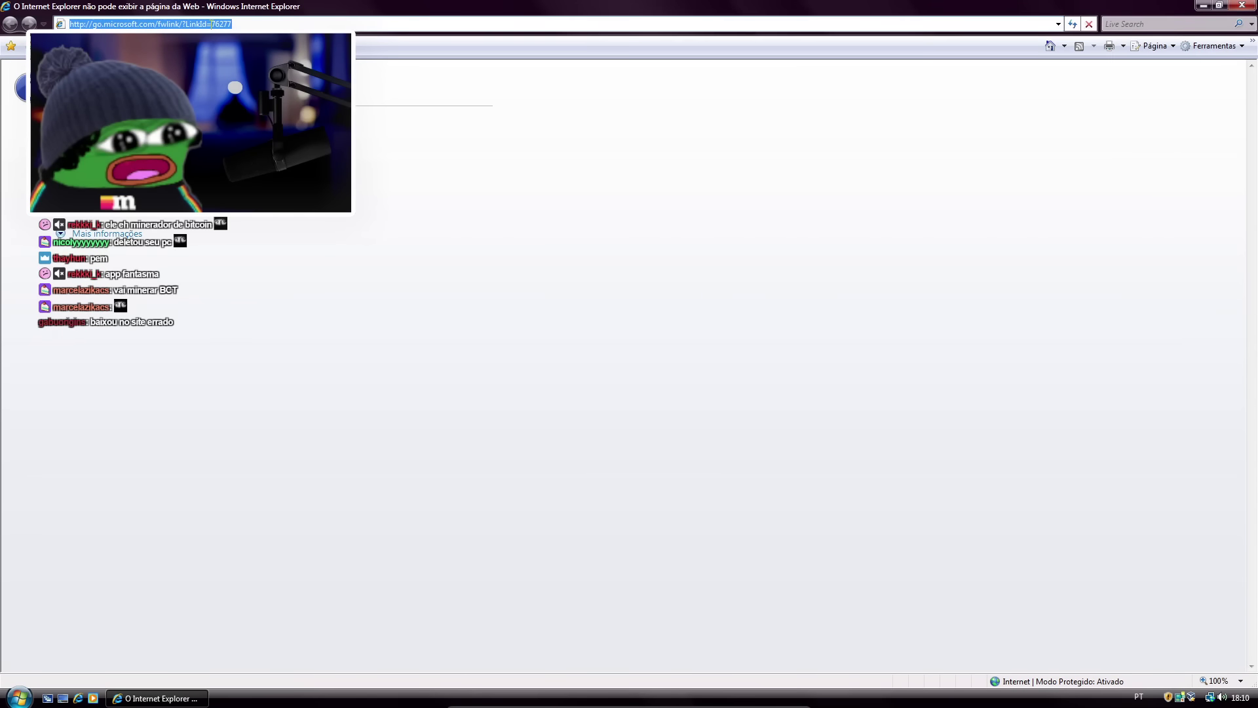
{"action": "type", "text": "www.google.com"}
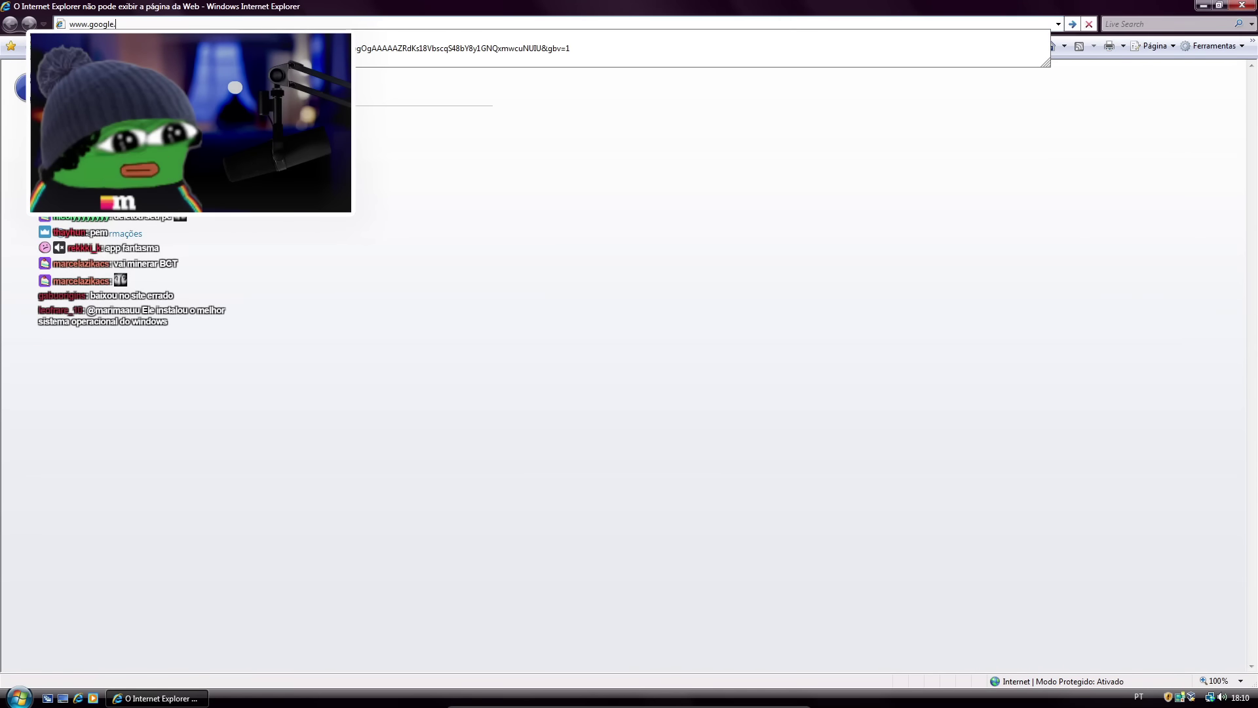
{"action": "key", "text": "Return"}
Search Google for "mozila firefox" and dismiss the AutoComplete prompt.
{"action": "left_click", "coordinate": [460, 245]}
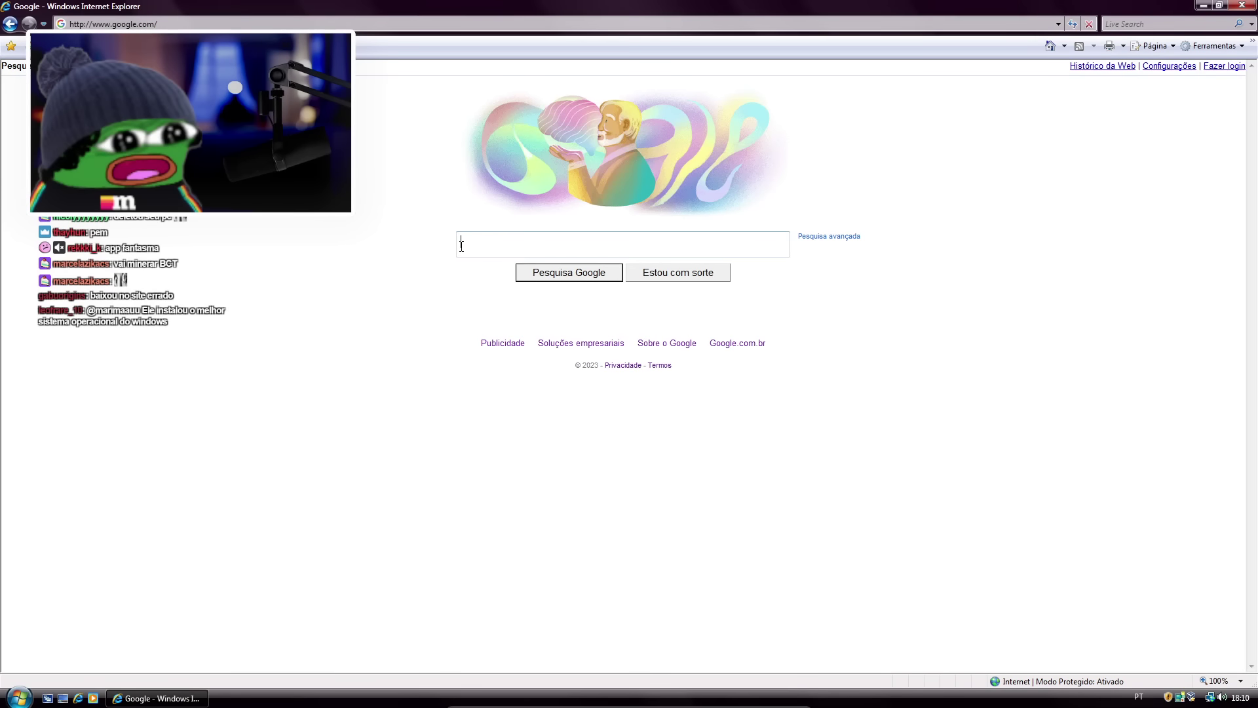
{"action": "type", "text": "mozil"}
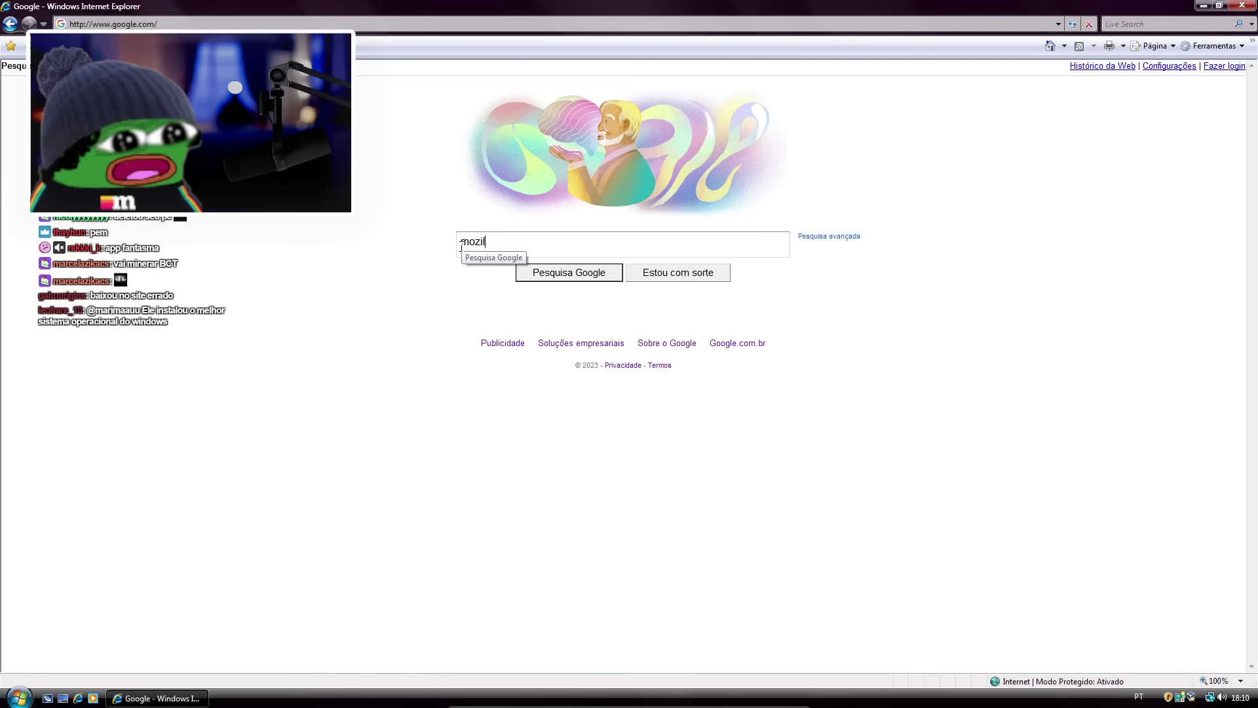
{"action": "type", "text": "a firefox old"}
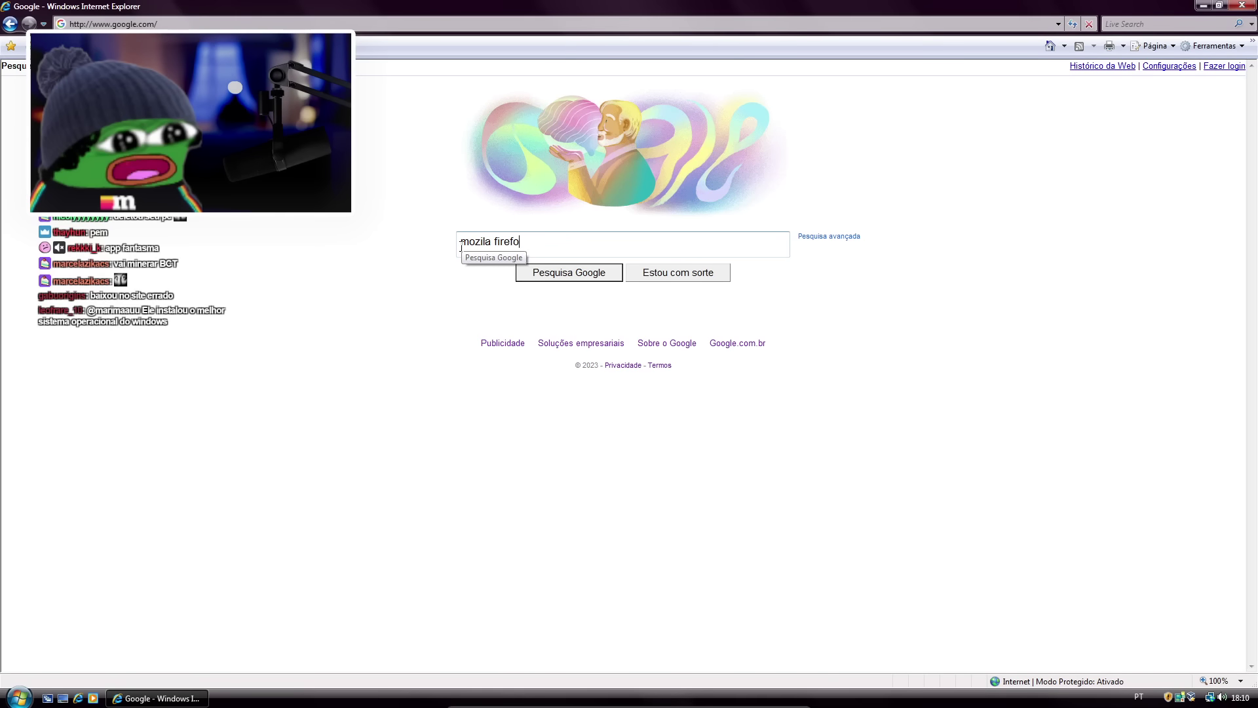
{"action": "key", "text": "BackSpace"}
{"action": "key", "text": "BackSpace"}
{"action": "key", "text": "BackSpace"}
{"action": "key", "text": "BackSpace"}
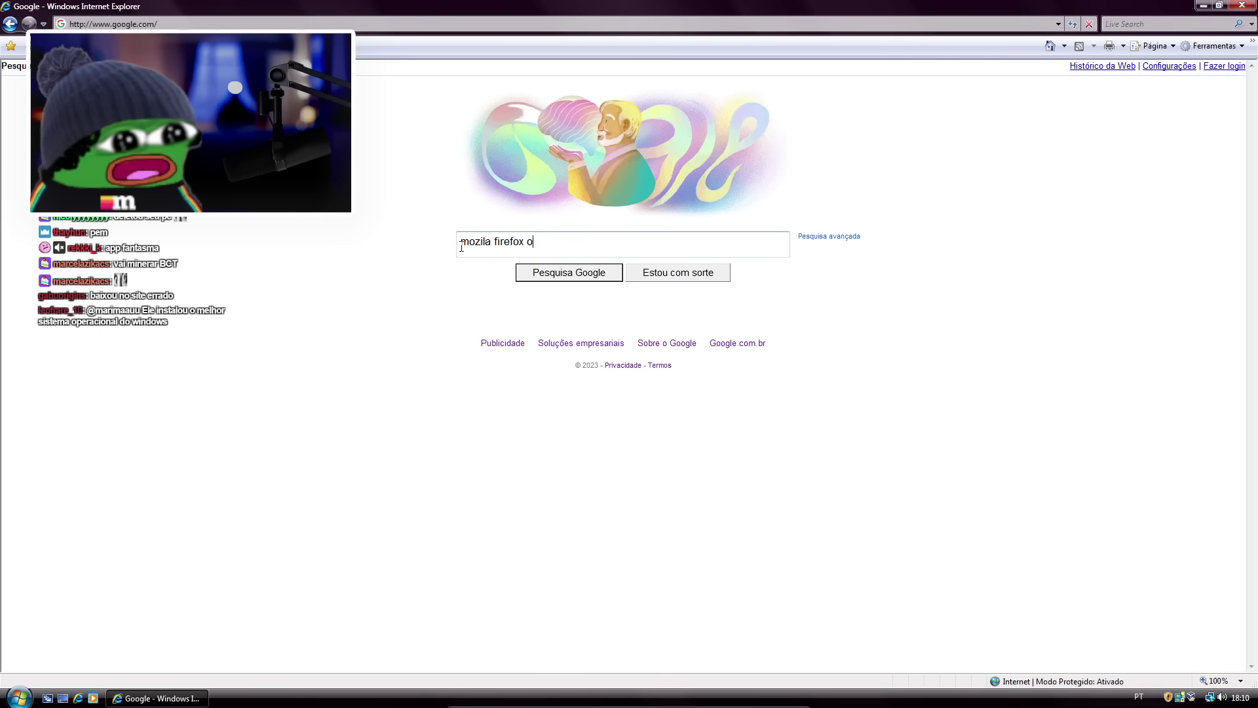
{"action": "key", "text": "Return"}
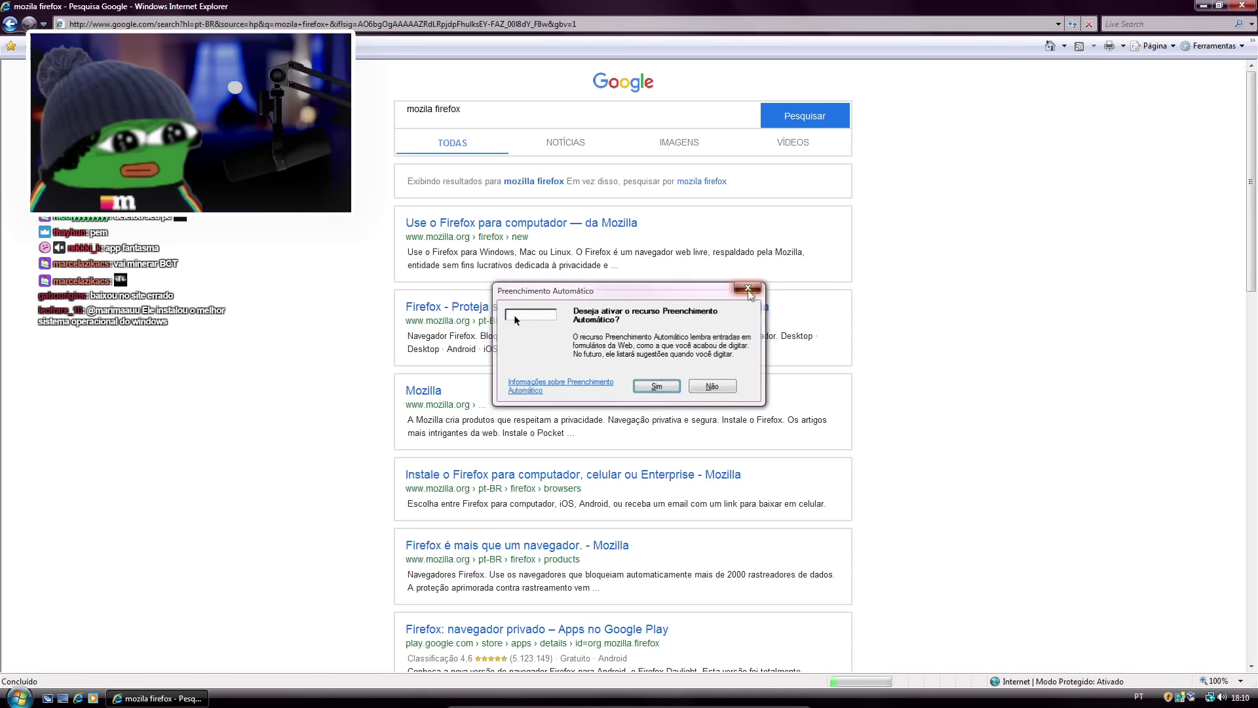
{"action": "key", "text": "Escape"}
Open Mozilla's Firefox for desktop page from the search results and dismiss the security and Information Bar prompts.
{"action": "left_click", "coordinate": [612, 546]}
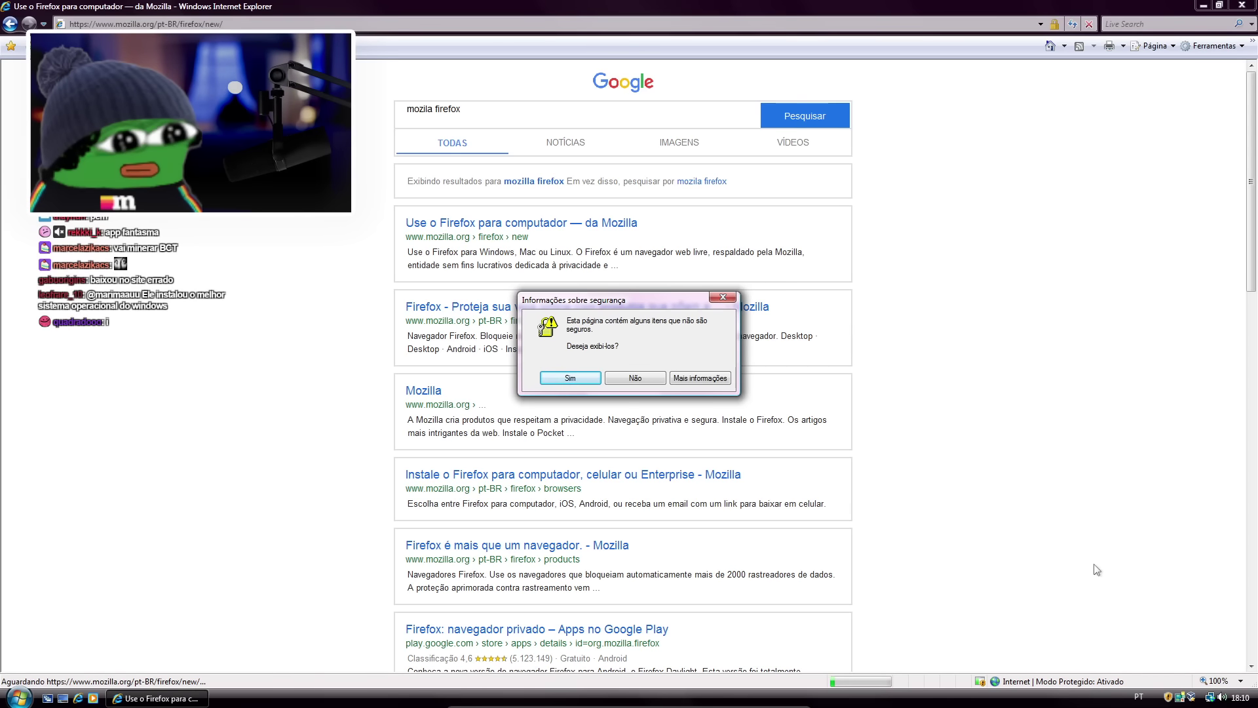
{"action": "left_click", "coordinate": [614, 384]}
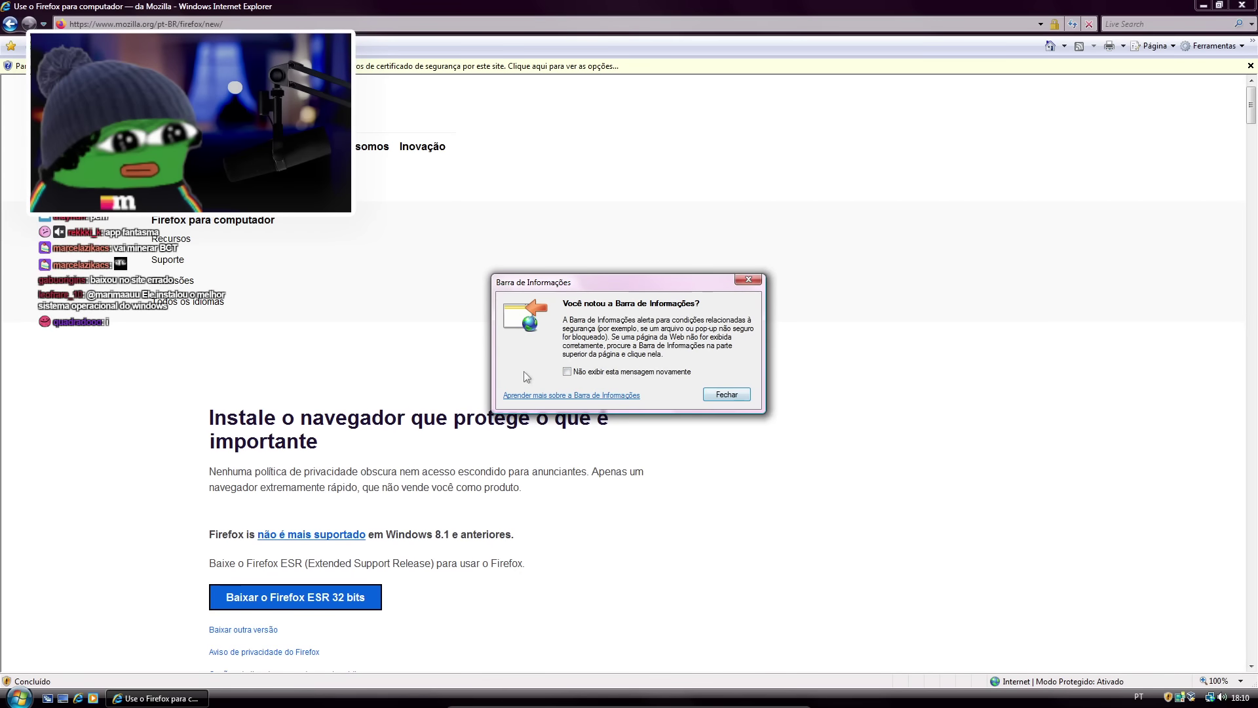
{"action": "left_click", "coordinate": [728, 395]}
Request the Firefox ESR 32-bit download and continue to the site despite the certificate warning.
{"action": "left_click", "coordinate": [332, 597]}
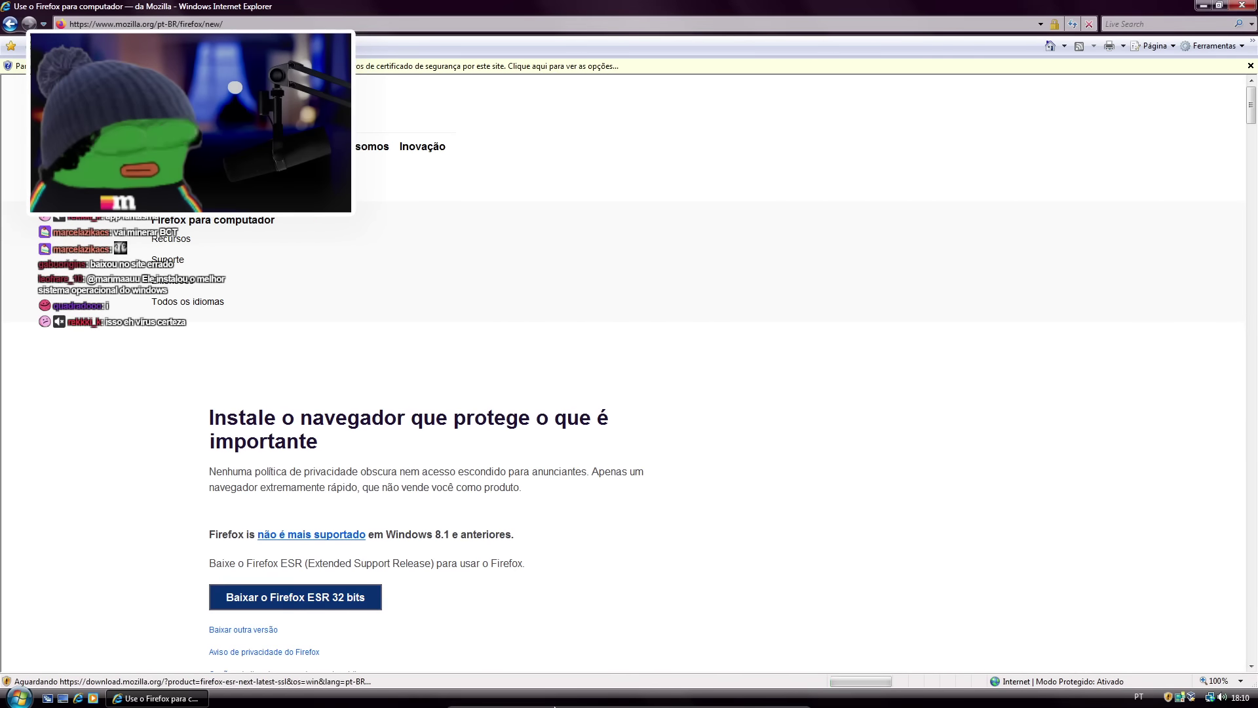
{"action": "scroll", "coordinate": [505, 575], "scroll_direction": "down", "scroll_amount": 5}
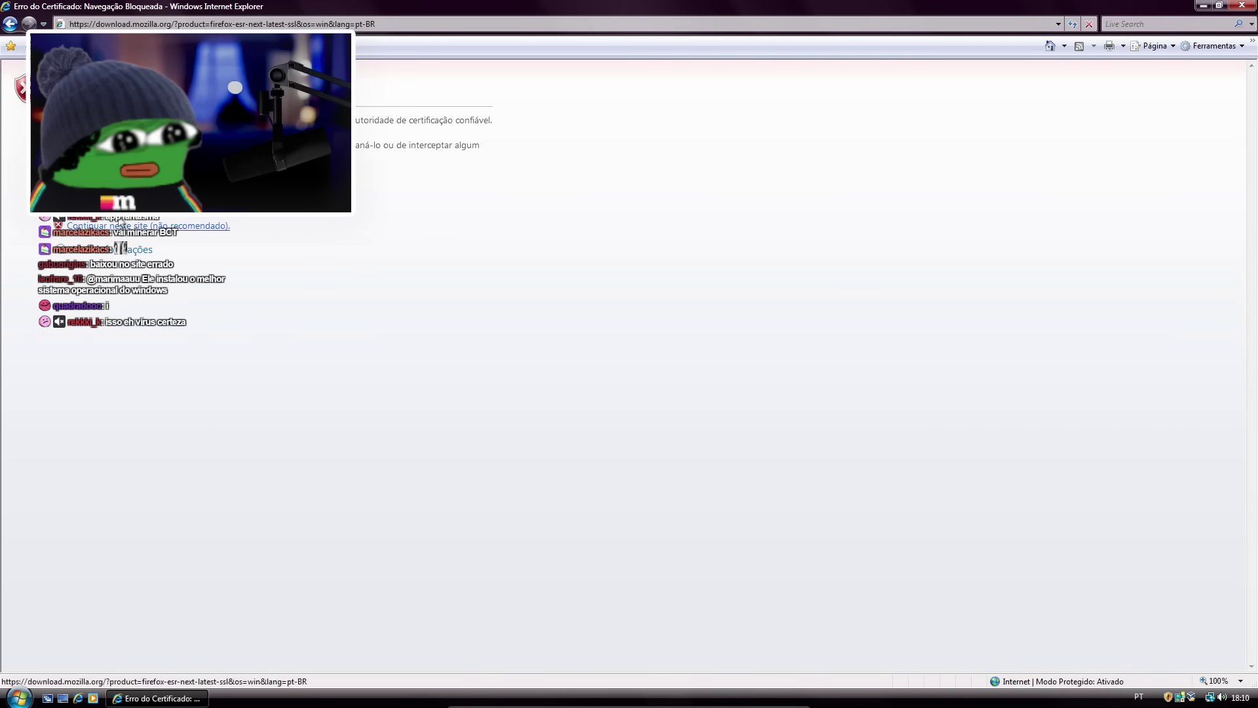
{"action": "left_click", "coordinate": [151, 226]}
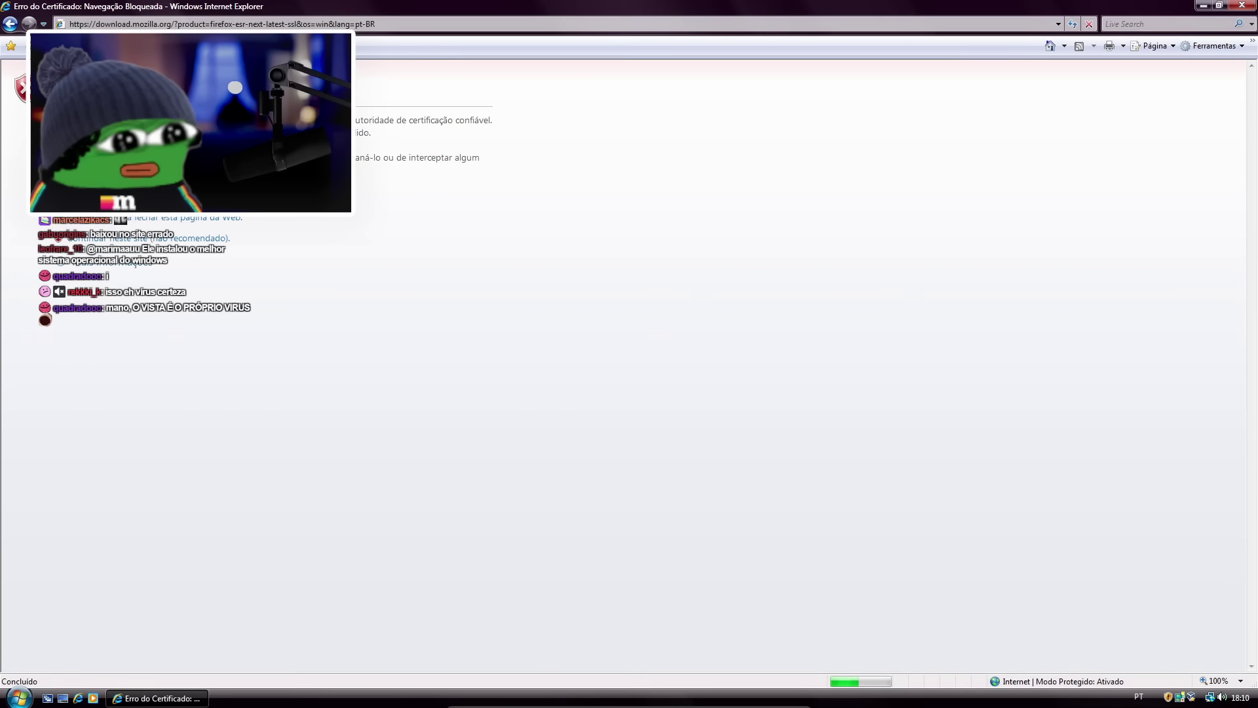
{"action": "left_click", "coordinate": [219, 239]}
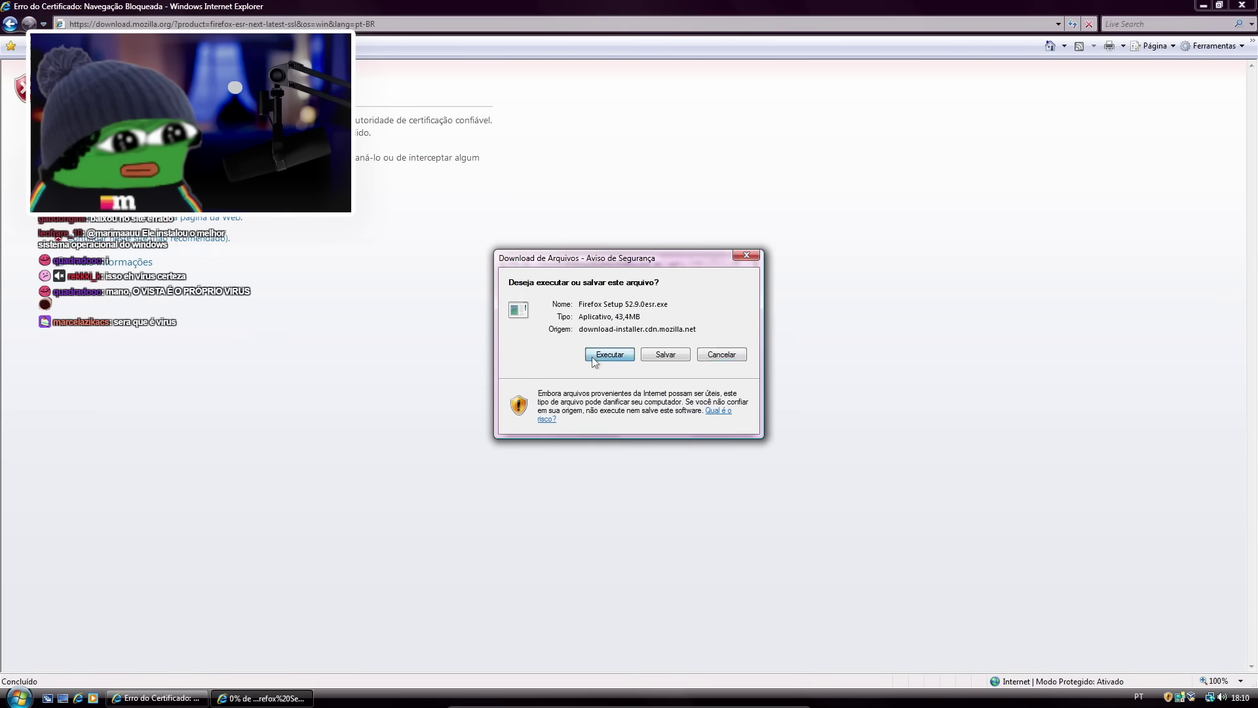
Save Firefox Setup 52.9.0esr.exe and run the downloaded installer, allowing it at the security warning.
{"action": "left_click", "coordinate": [664, 355]}
{"action": "left_click", "coordinate": [816, 367]}
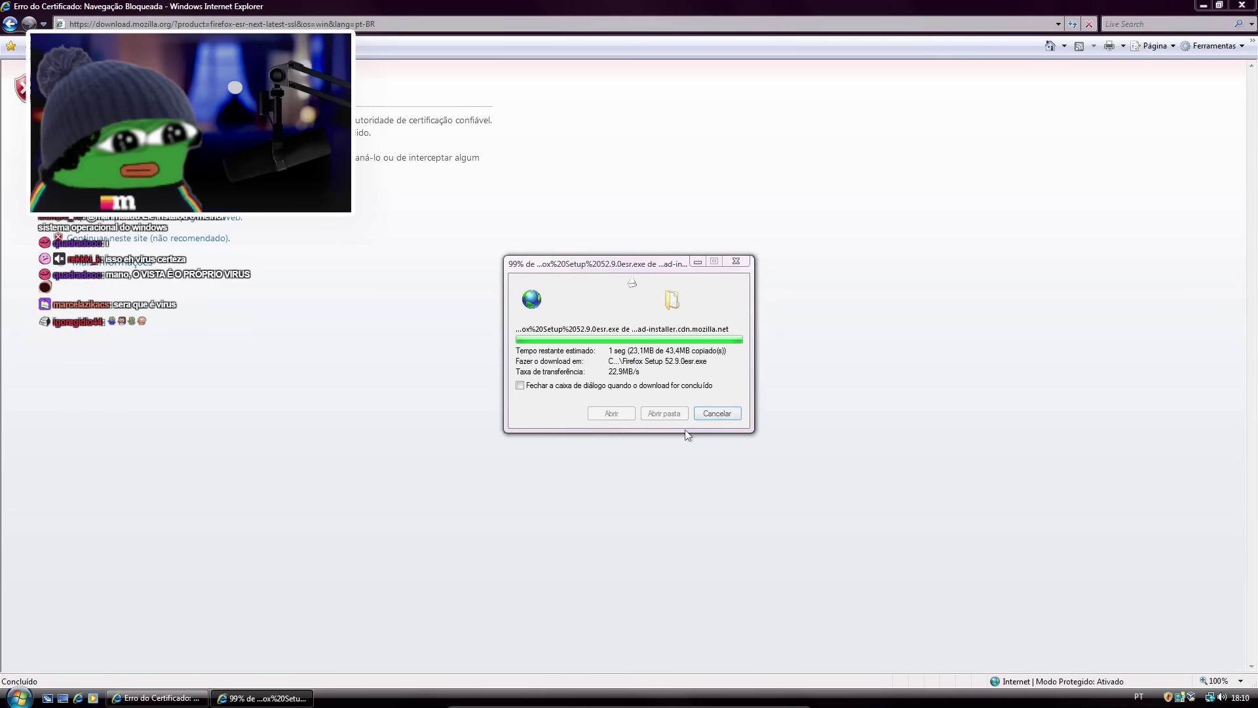
{"action": "left_click", "coordinate": [626, 414]}
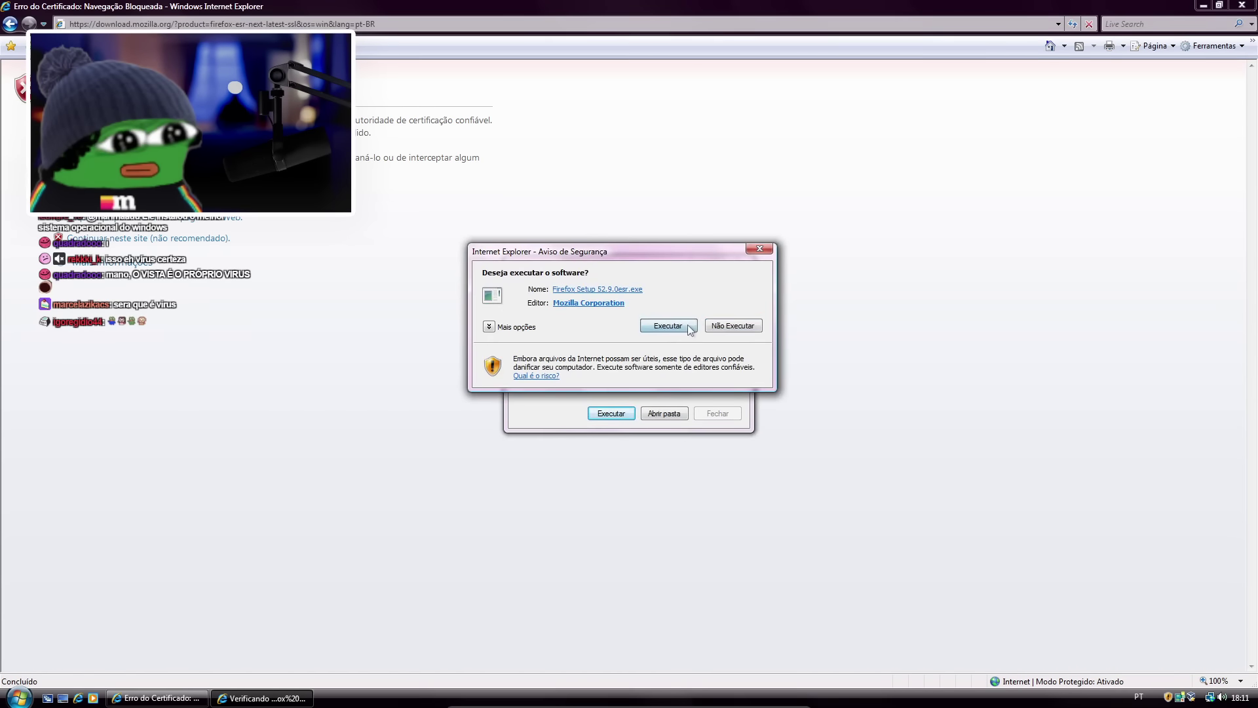
{"action": "left_click", "coordinate": [668, 326]}
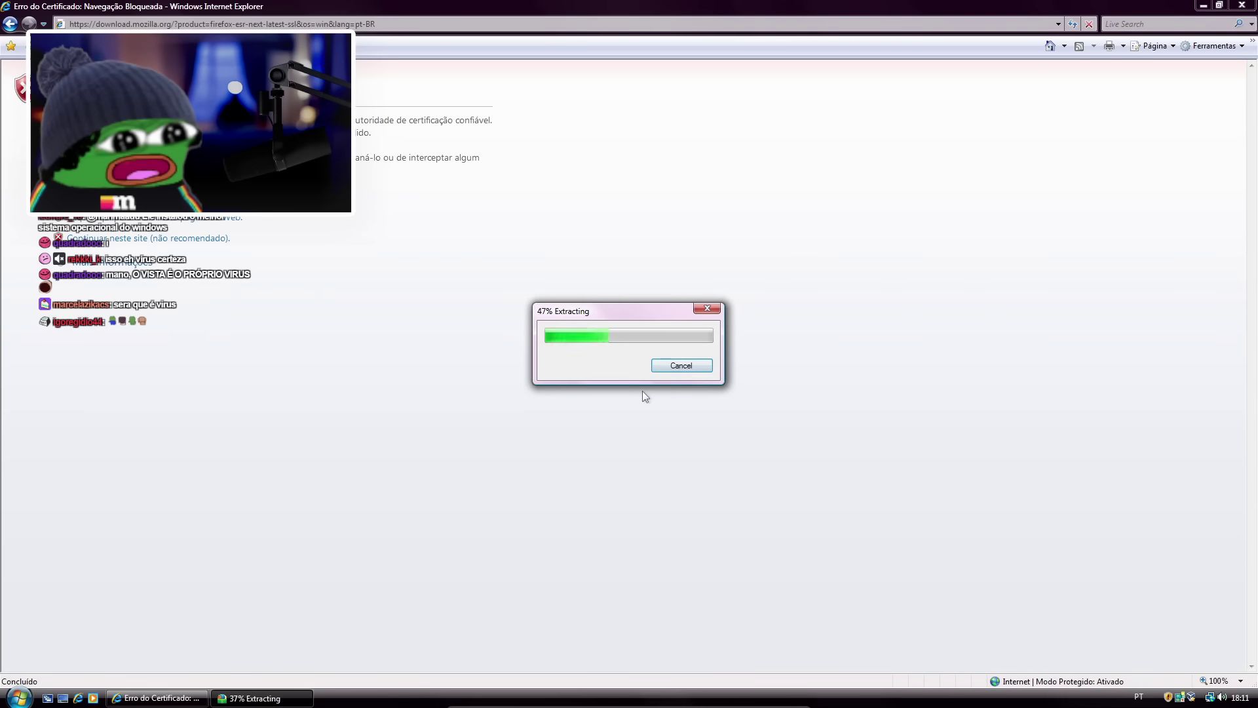